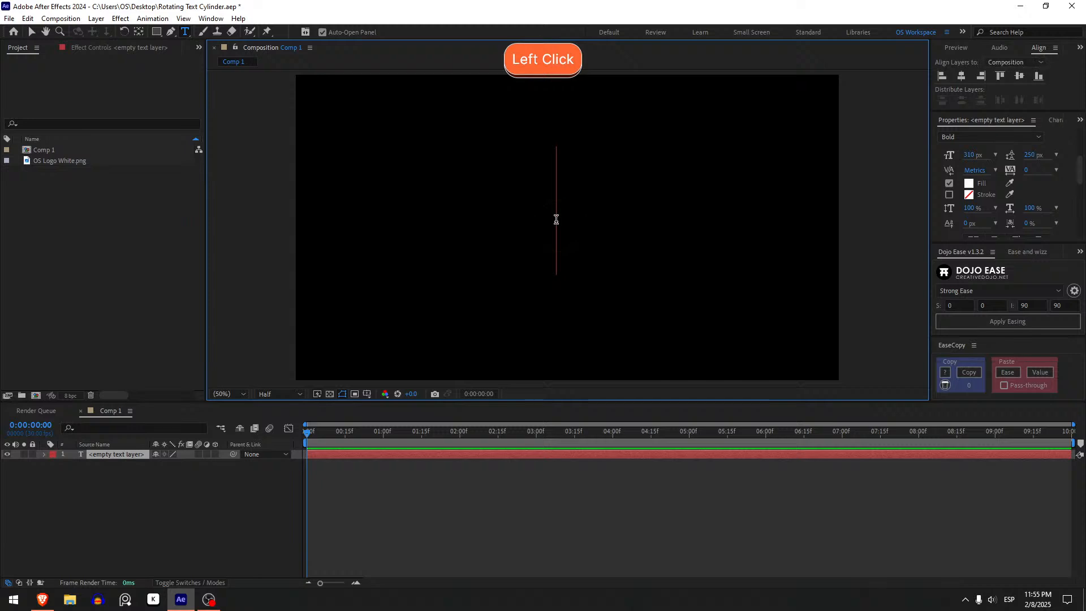
Enter the text "Rotating Text" in the empty text layer and center its anchor point and position in the composition.
{"action": "type", "text": "R"}
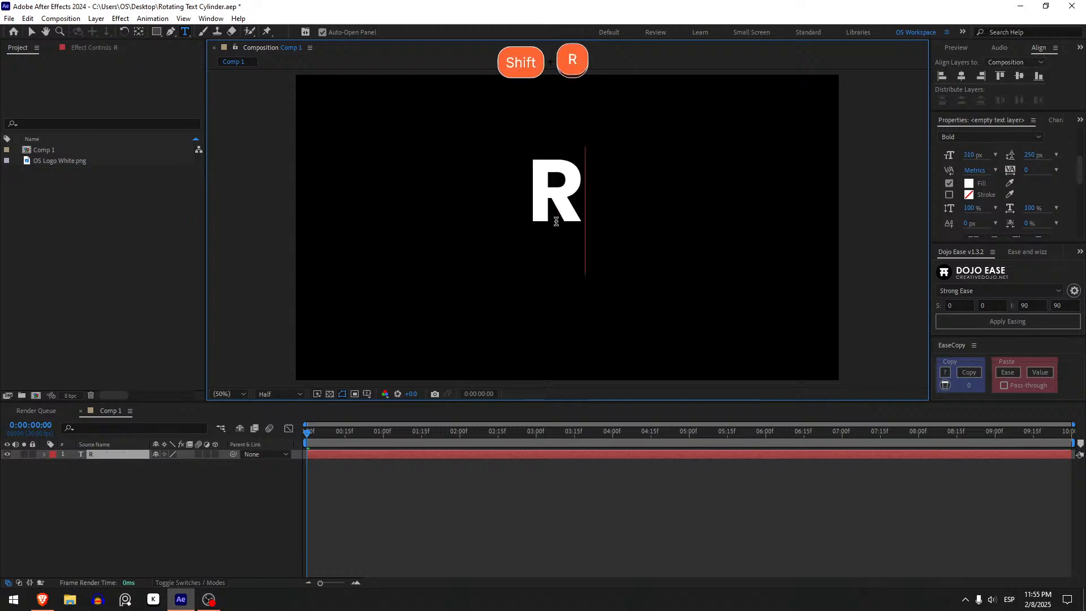
{"action": "type", "text": "otating Text"}
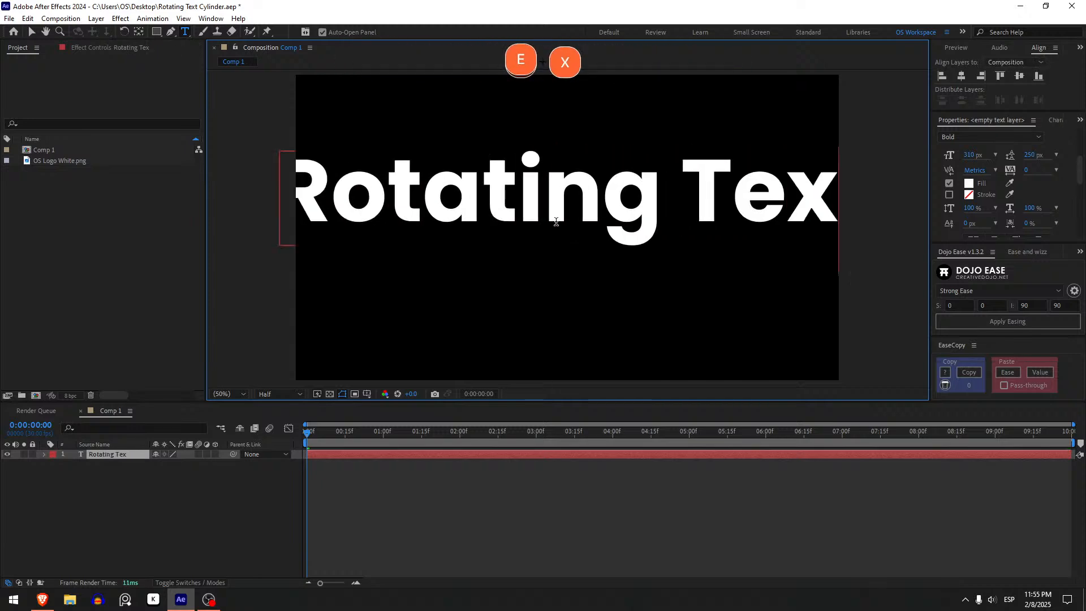
{"action": "left_click", "coordinate": [547, 526]}
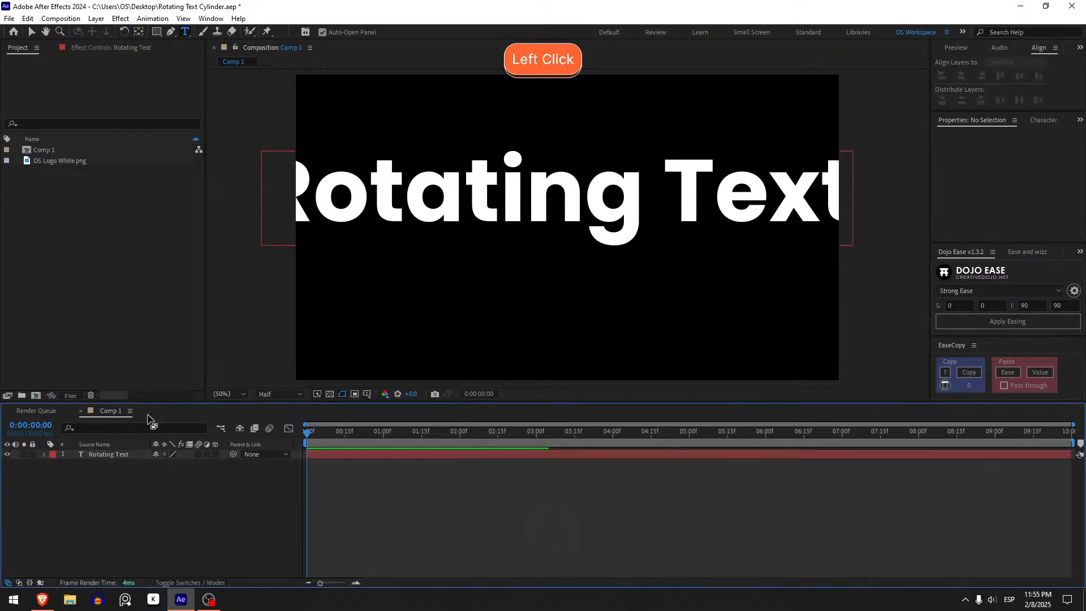
{"action": "left_click", "coordinate": [116, 454]}
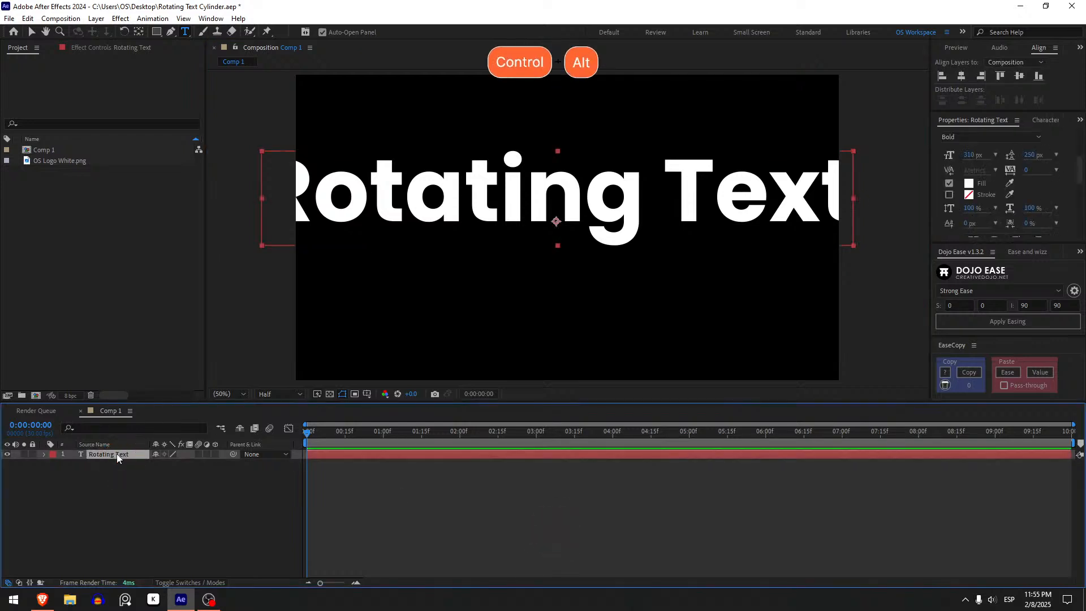
{"action": "key", "text": "ctrl+alt+Home"}
Scale the text layer down to 59% and collapse its properties, leaving the layer selected.
{"action": "key", "text": "s"}
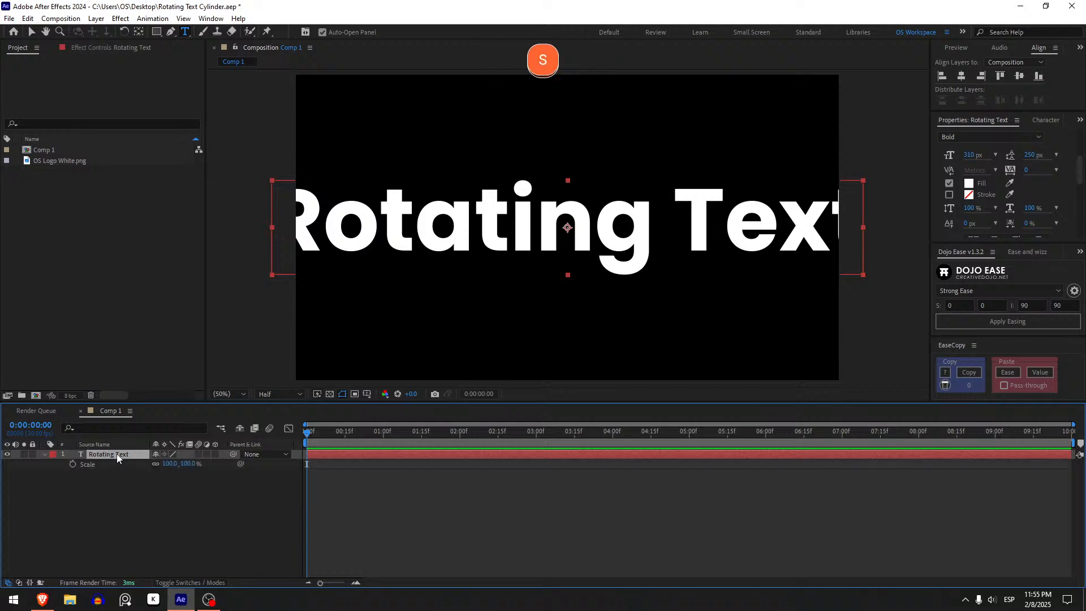
{"action": "left_click_drag", "start_coordinate": [190, 464], "coordinate": [162, 463]}
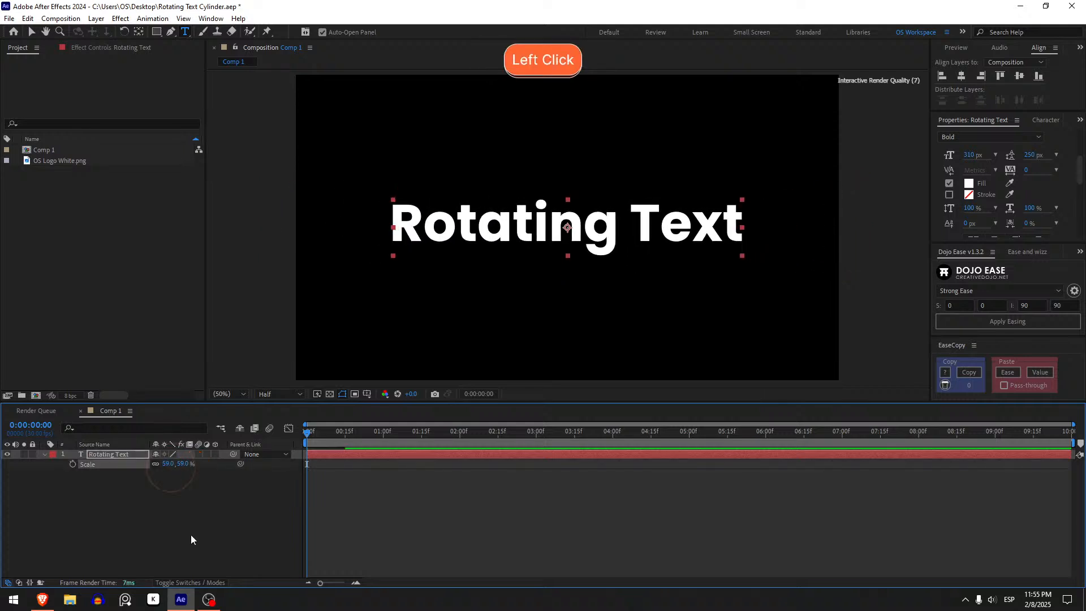
{"action": "left_click", "coordinate": [191, 533]}
{"action": "left_click", "coordinate": [104, 453]}
{"action": "key", "text": "v"}
{"action": "key", "text": "u"}
{"action": "key", "text": "v"}
Apply the CC Cylinder effect to the Rotating Text layer, keeping the text centered in the composition.
{"action": "key", "text": "F3"}
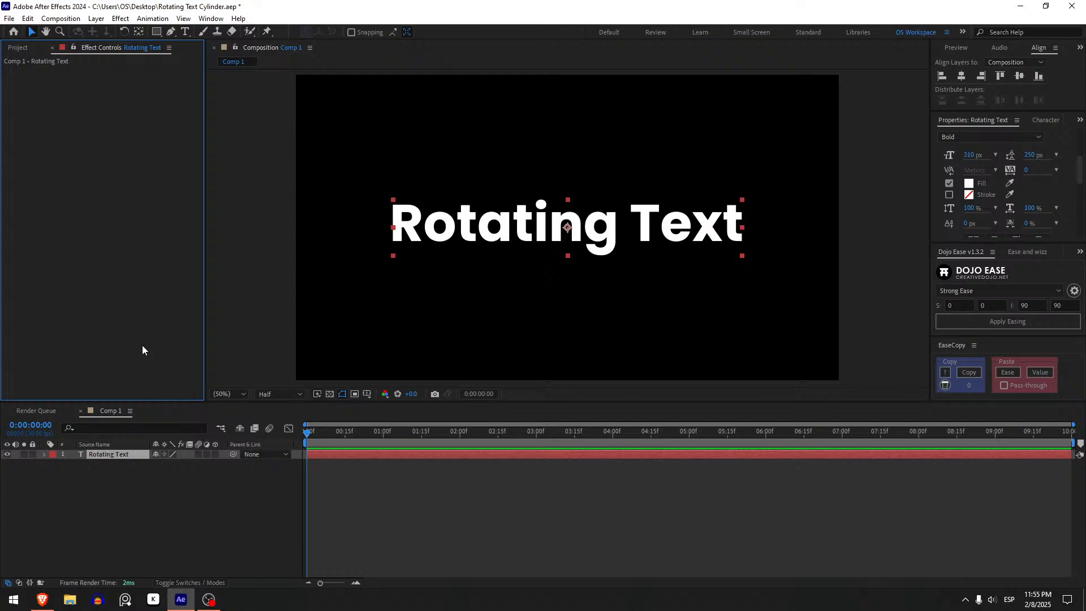
{"action": "key", "text": "ctrl+space"}
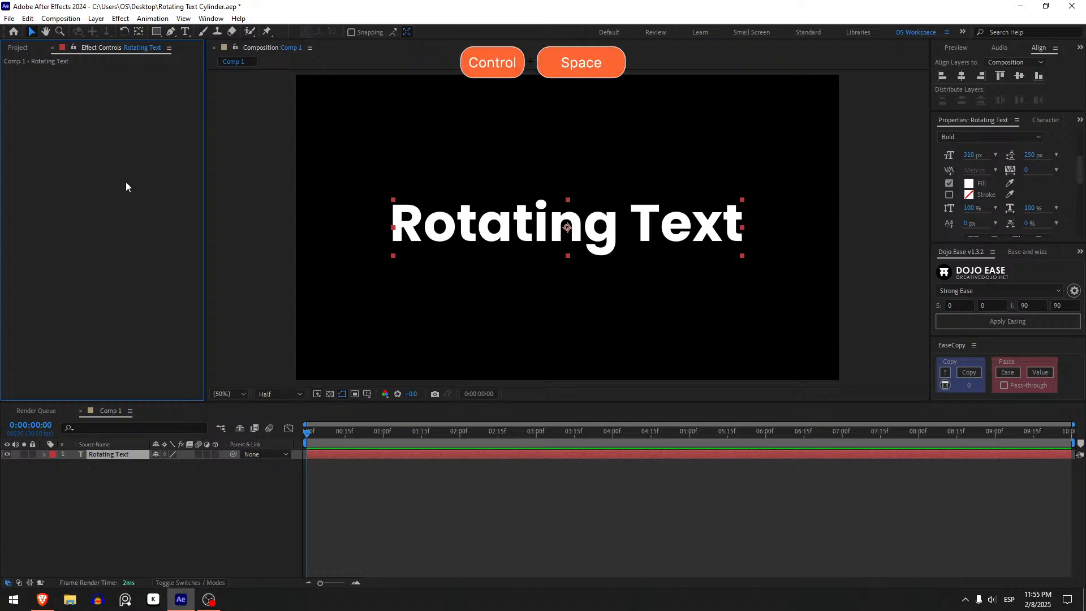
{"action": "key", "text": "ctrl+space"}
{"action": "key", "text": "ctrl+space"}
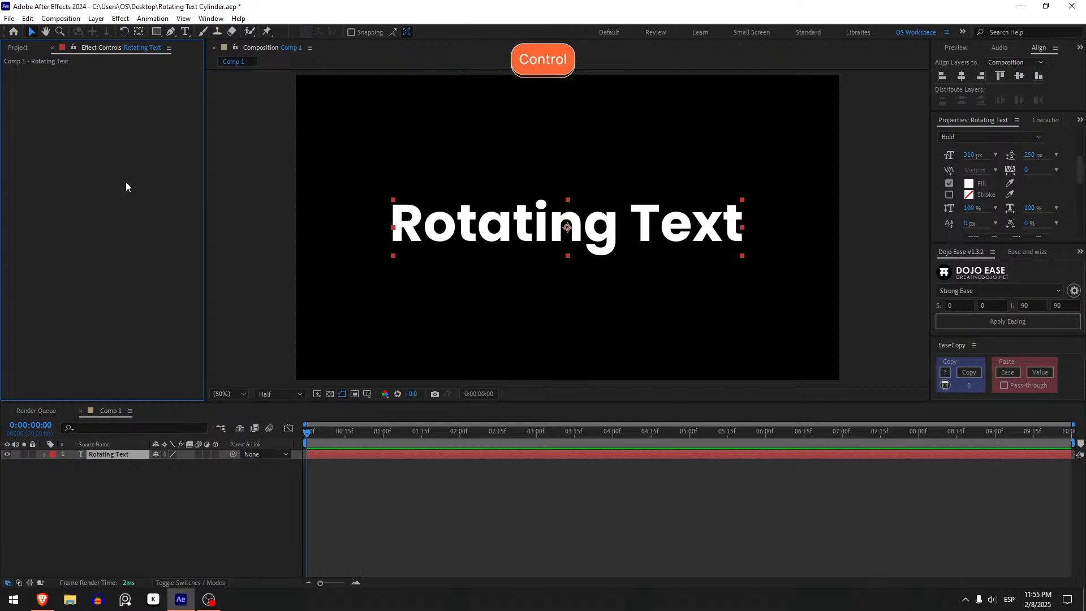
{"action": "key", "text": "ctrl+space"}
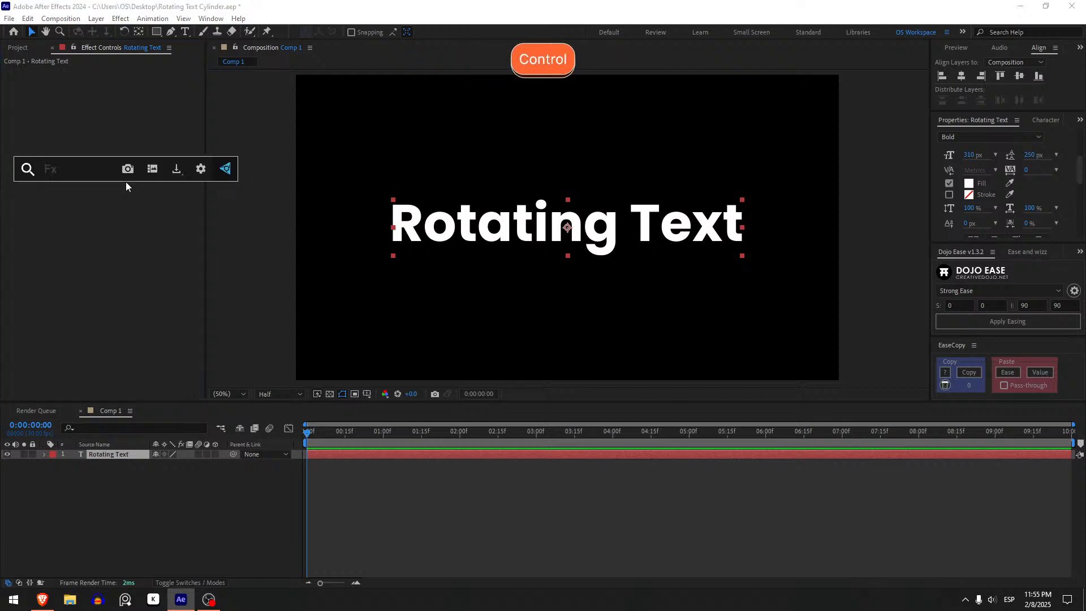
{"action": "type", "text": "CC"}
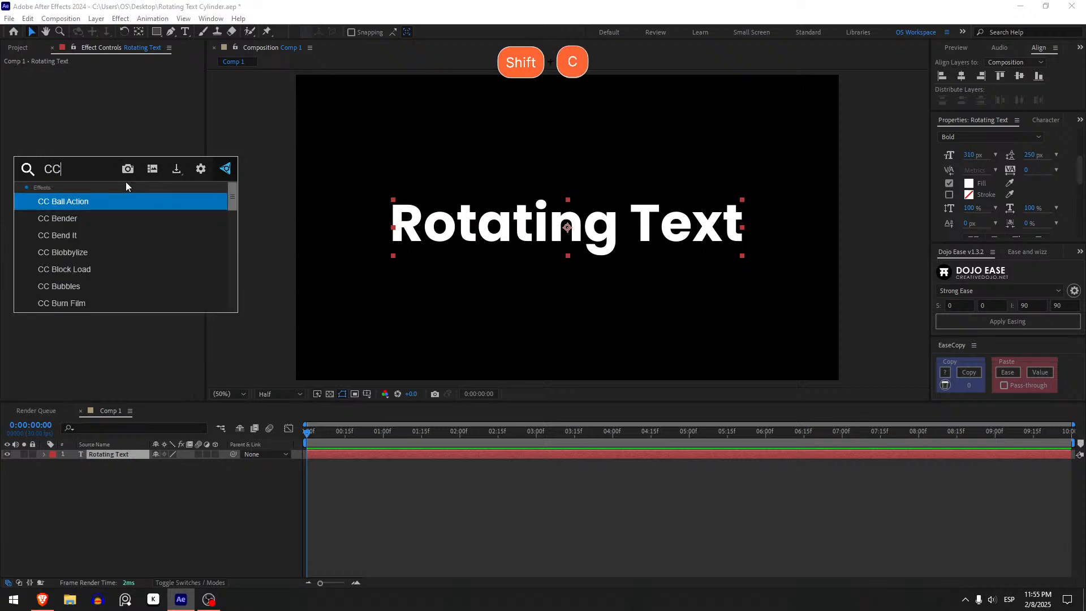
{"action": "type", "text": " cyl"}
{"action": "key", "text": "Return"}
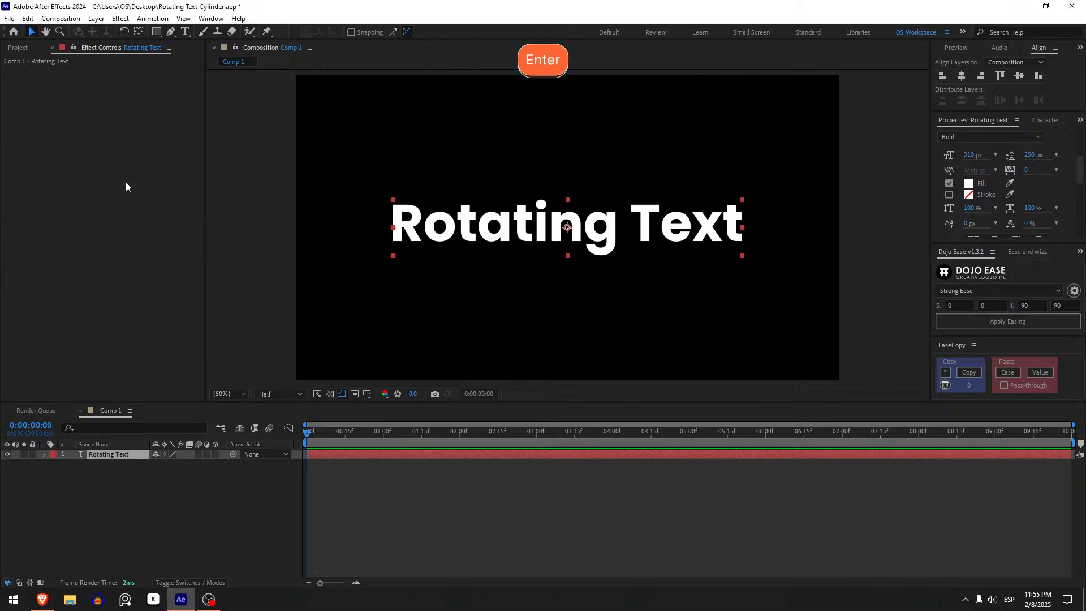
{"action": "left_click_drag", "start_coordinate": [566, 226], "coordinate": [548, 339]}
{"action": "key", "text": "ctrl+z"}
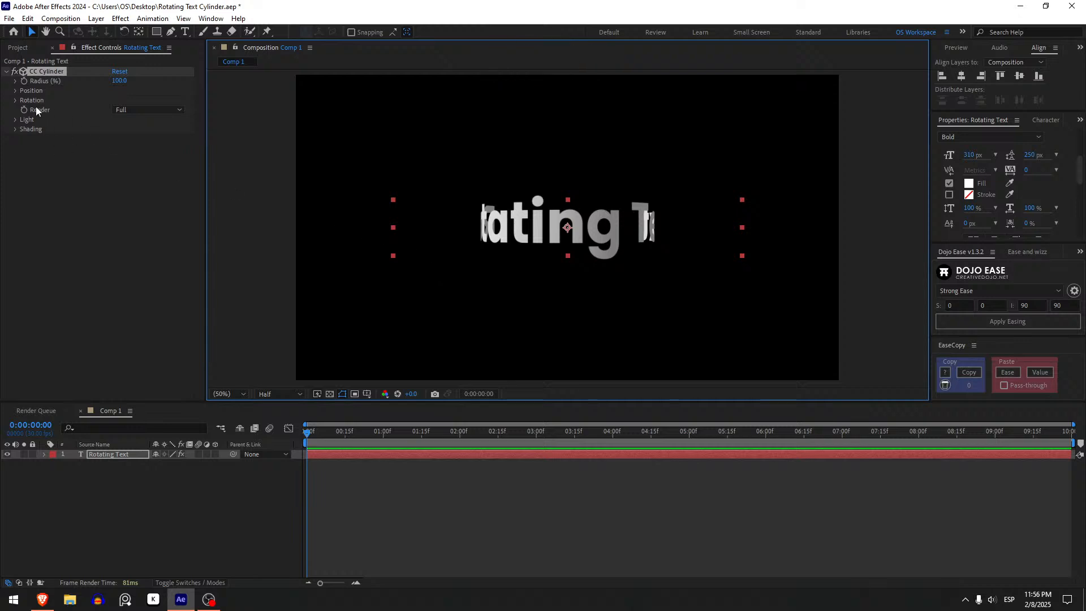
Set the CC Cylinder effect's Rotation X to 14° to tilt the text ring.
{"action": "left_click", "coordinate": [15, 100]}
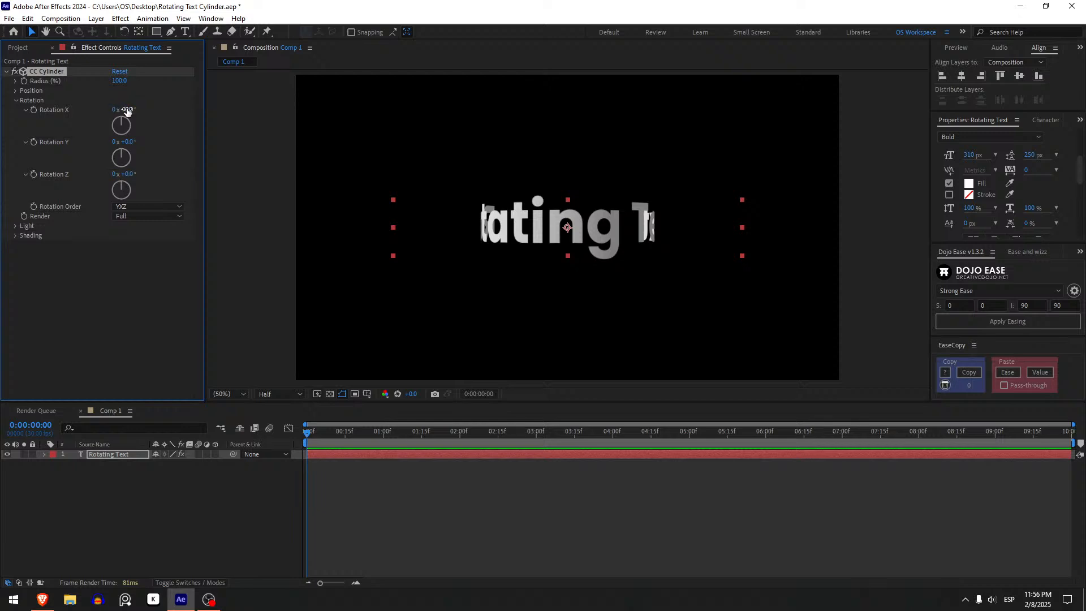
{"action": "left_click_drag", "start_coordinate": [132, 111], "coordinate": [141, 108]}
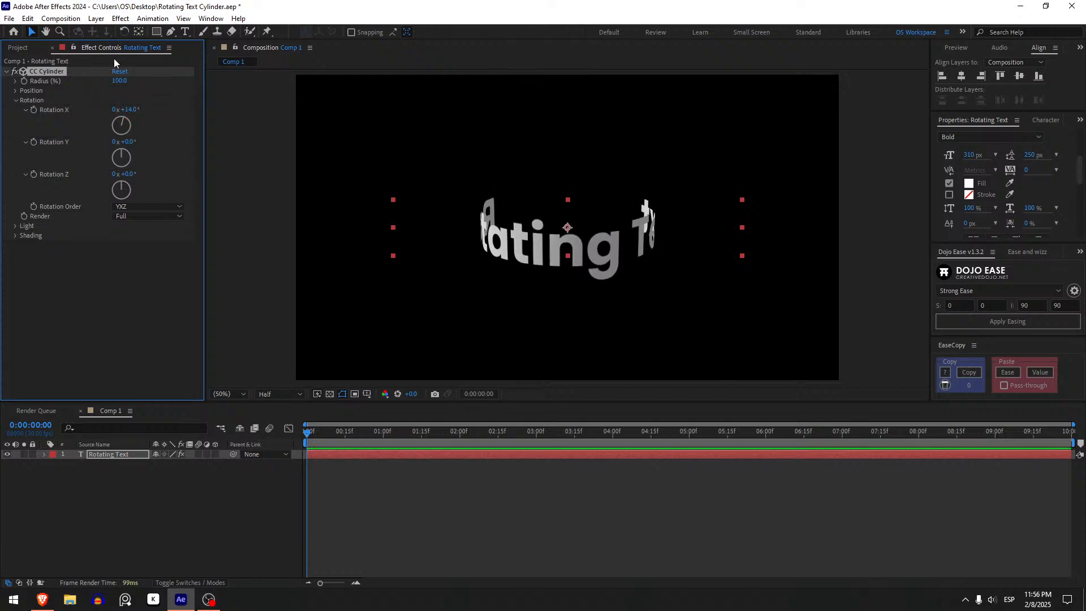
Try a CC Cylinder radius of 301% and undo the change.
{"action": "left_click", "coordinate": [119, 82]}
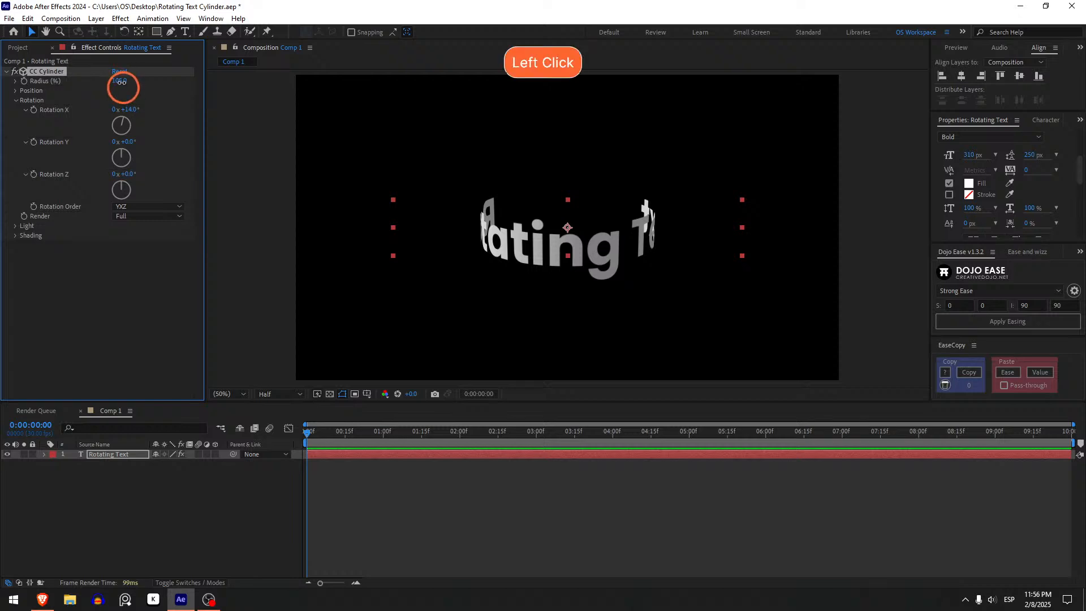
{"action": "left_click_drag", "start_coordinate": [122, 82], "coordinate": [226, 77]}
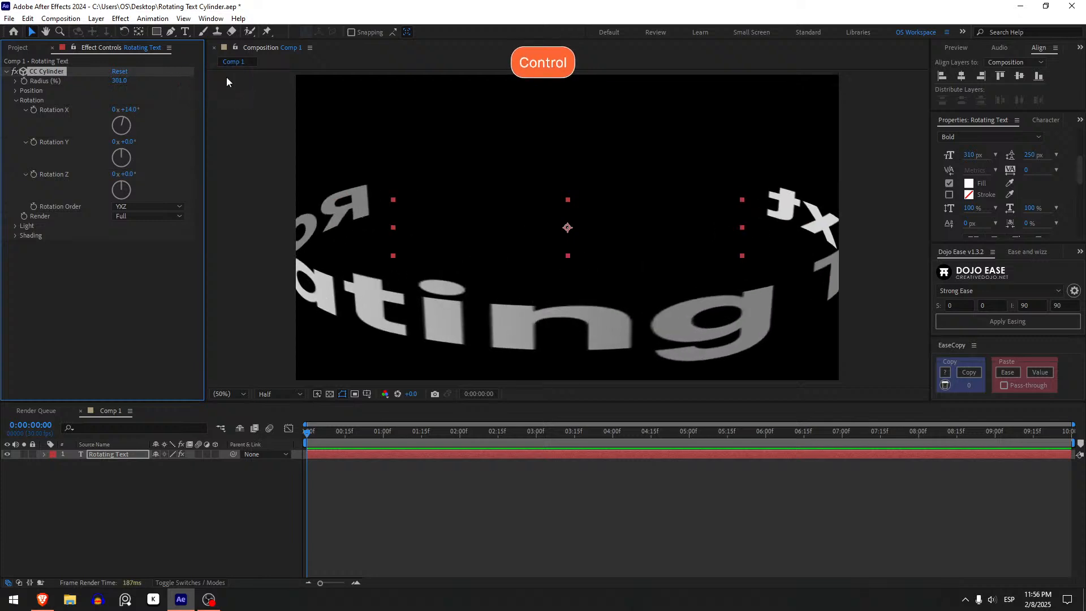
{"action": "key", "text": "ctrl+z"}
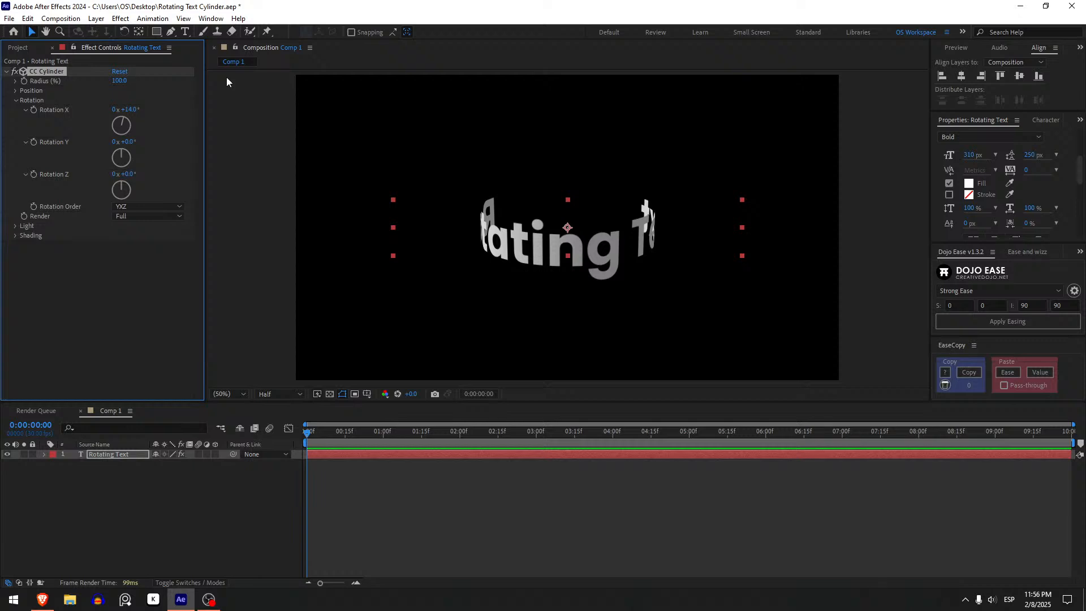
Try spinning the text with the CC Cylinder's Rotation Y and undo the change.
{"action": "left_click", "coordinate": [134, 141]}
{"action": "left_click_drag", "start_coordinate": [134, 141], "coordinate": [534, 197]}
{"action": "key", "text": "ctrl+z"}
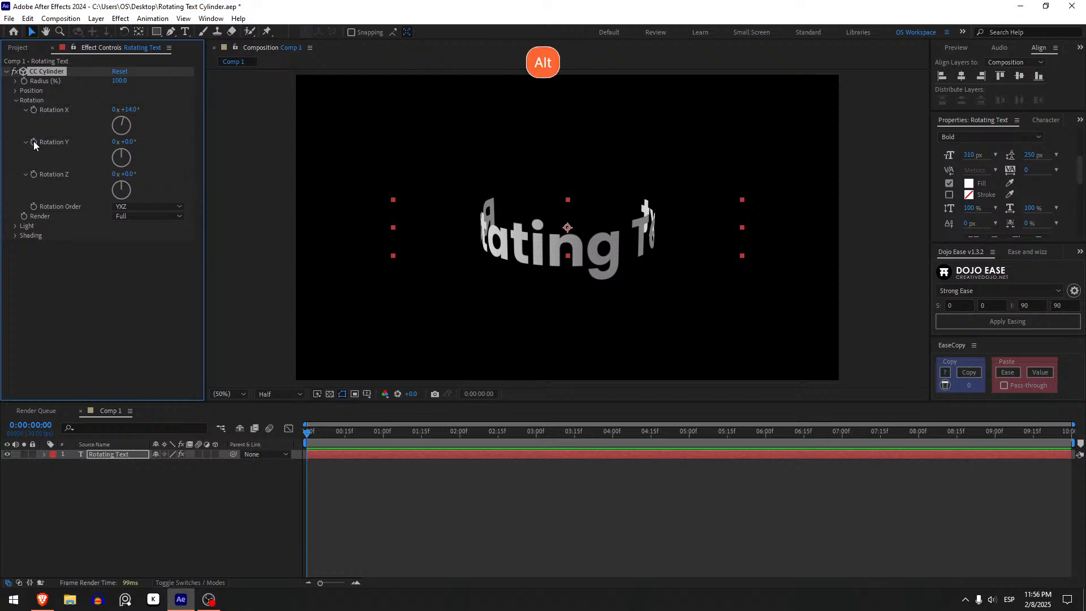
Add the expression time*50 to CC Cylinder's Rotation Y, preview the spin, and return to the first frame.
{"action": "left_click", "coordinate": [33, 141], "text": "alt"}
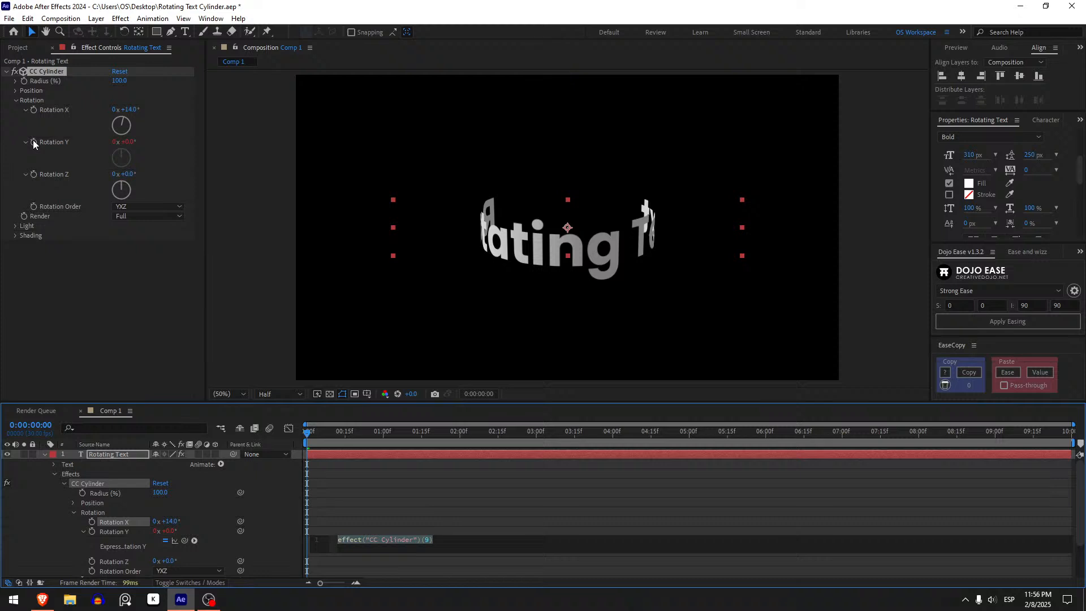
{"action": "type", "text": "time*"}
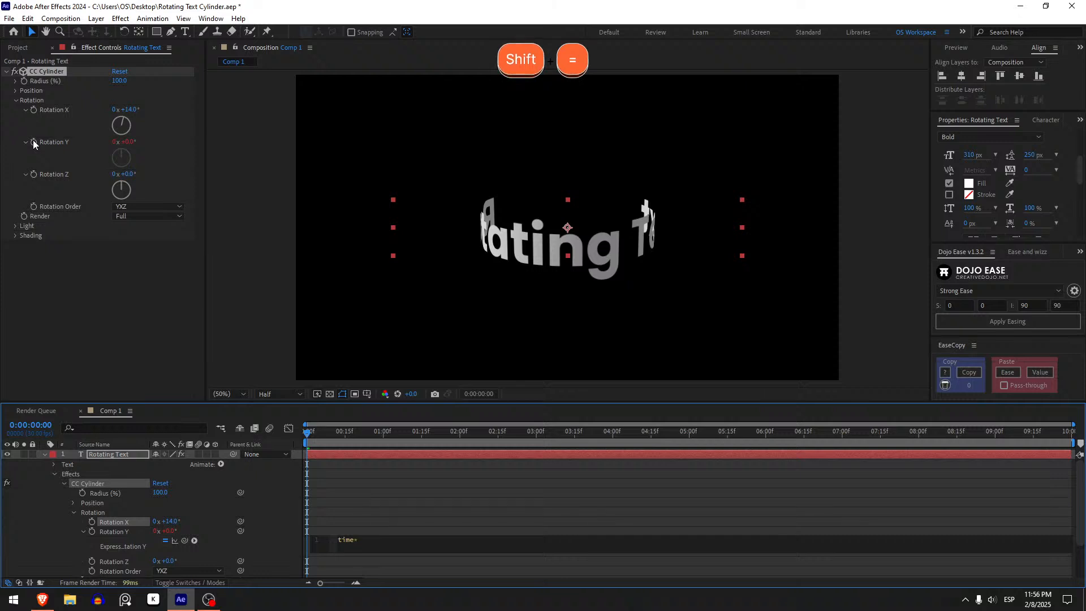
{"action": "type", "text": "50"}
{"action": "left_click", "coordinate": [432, 507]}
{"action": "key", "text": "space"}
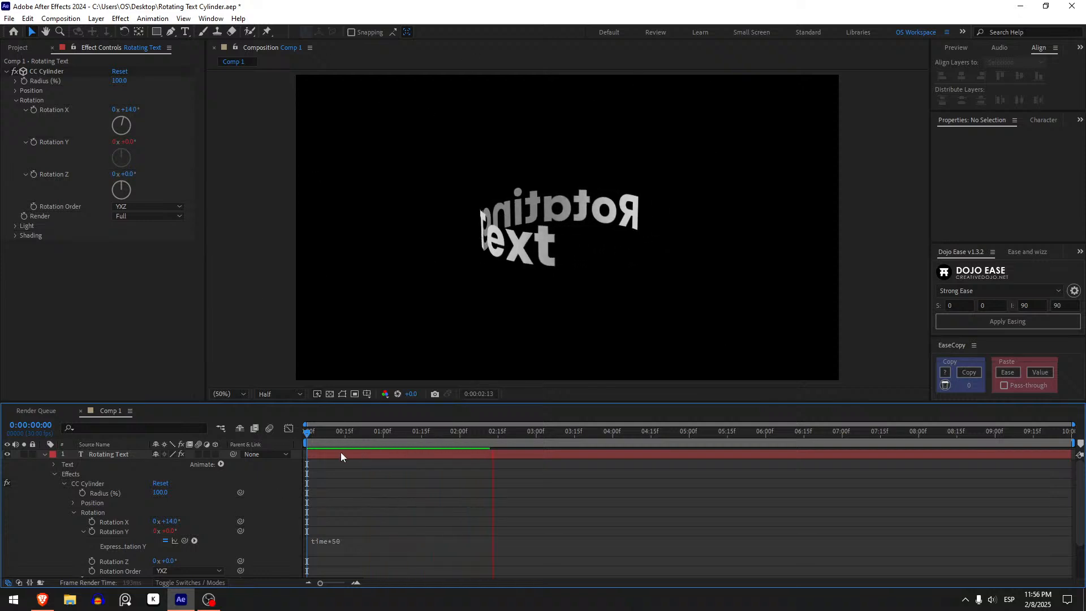
{"action": "left_click", "coordinate": [320, 435]}
{"action": "left_click_drag", "start_coordinate": [313, 432], "coordinate": [303, 436]}
Reverse the spin by changing the Rotation Y expression to time*-50, preview it, and return to the first frame.
{"action": "left_click", "coordinate": [361, 542]}
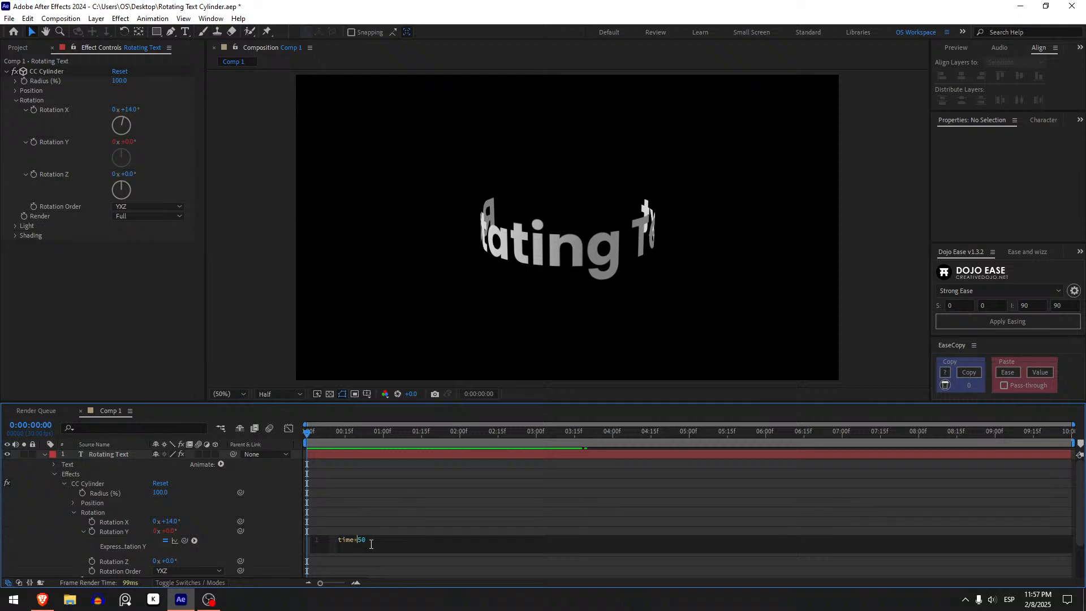
{"action": "type", "text": "-"}
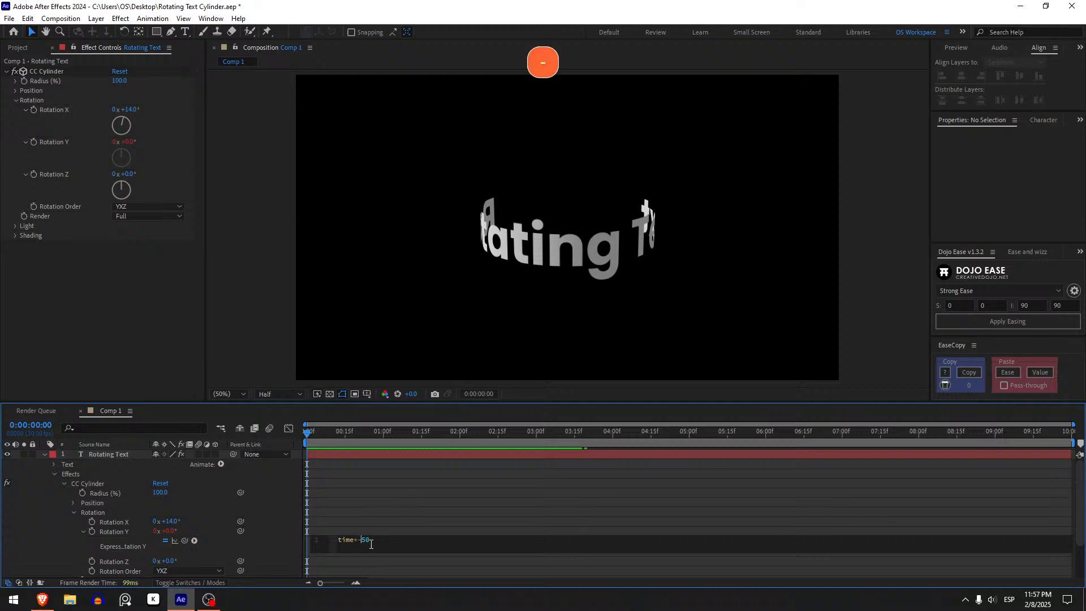
{"action": "left_click", "coordinate": [342, 460]}
{"action": "key", "text": "space"}
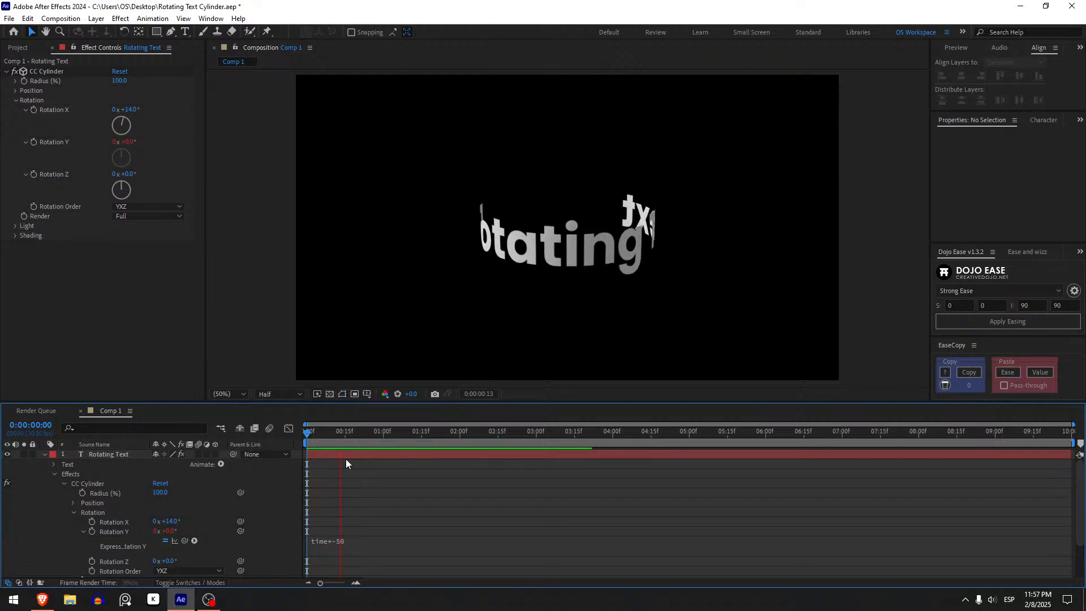
{"action": "left_click", "coordinate": [305, 433]}
{"action": "key", "text": "space"}
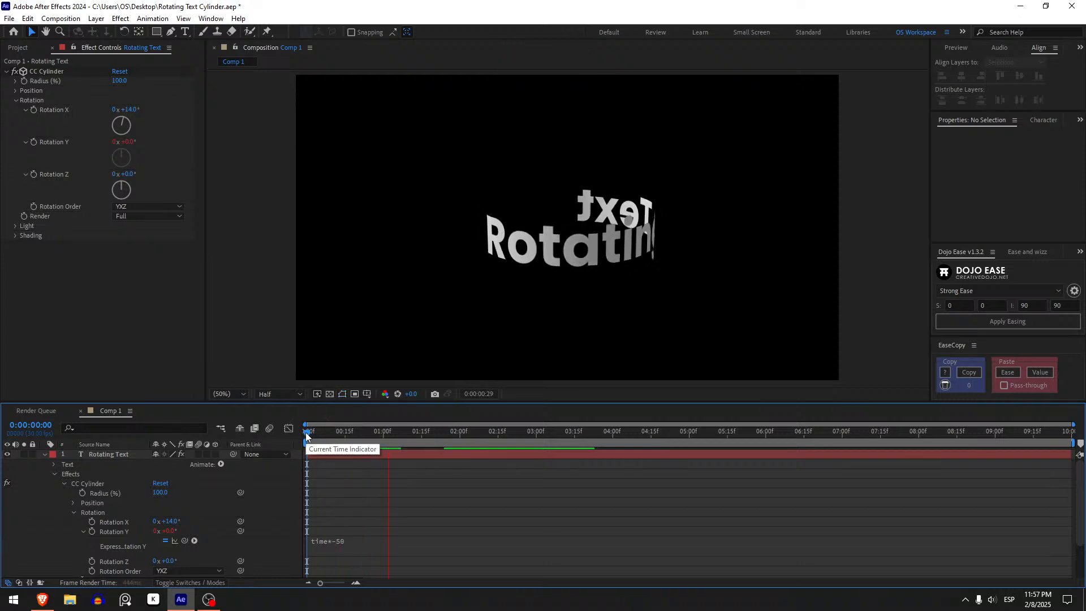
{"action": "left_click", "coordinate": [306, 434]}
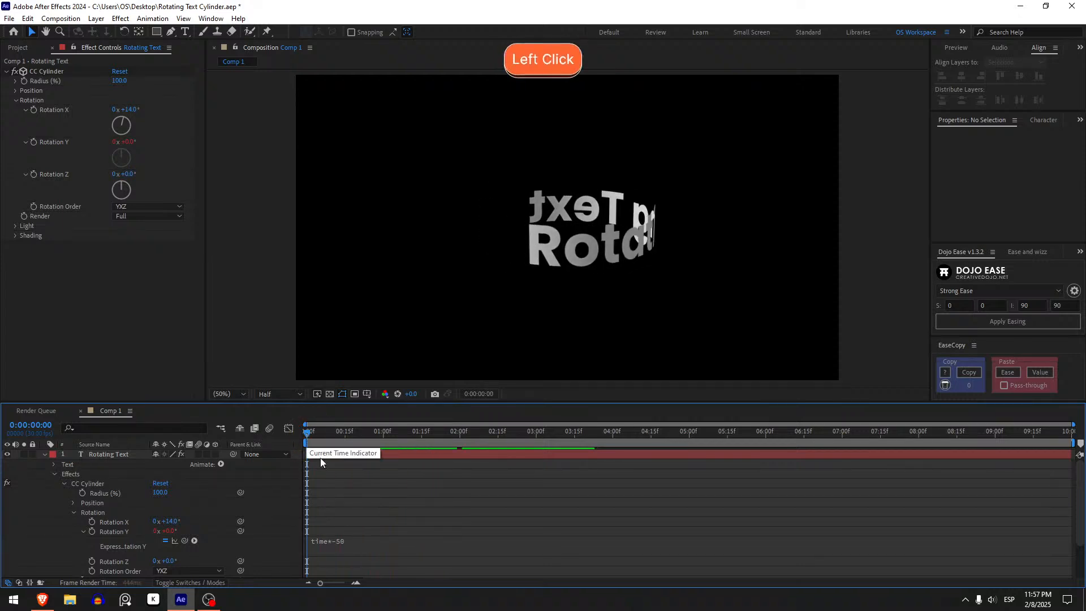
Try a faster spin with the Rotation Y expression time*-250, preview it, and undo the expression change.
{"action": "left_click", "coordinate": [391, 543]}
{"action": "double_click", "coordinate": [365, 539]}
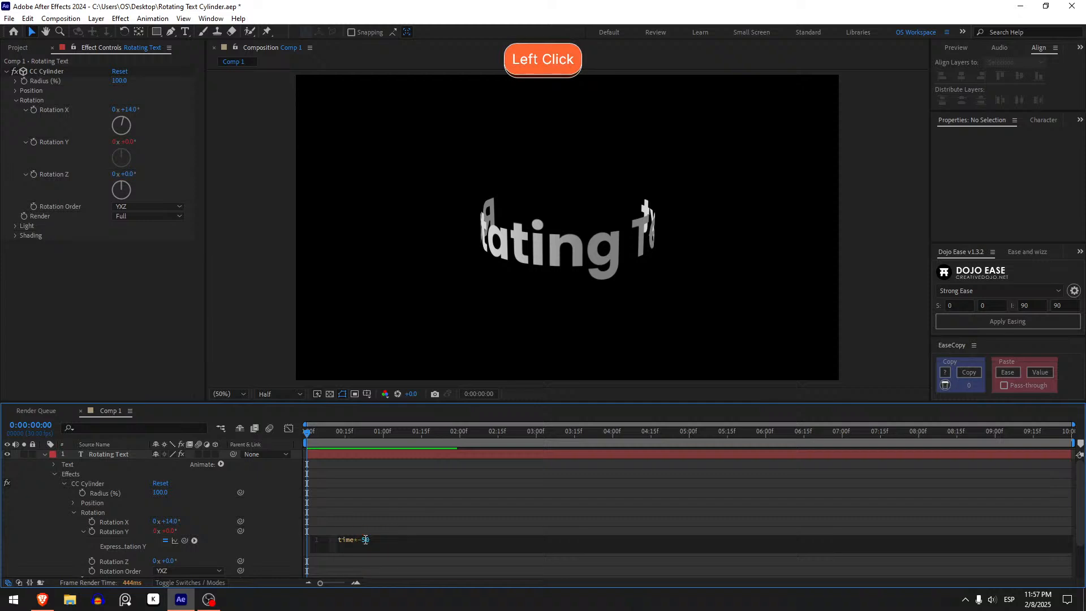
{"action": "left_click", "coordinate": [365, 540]}
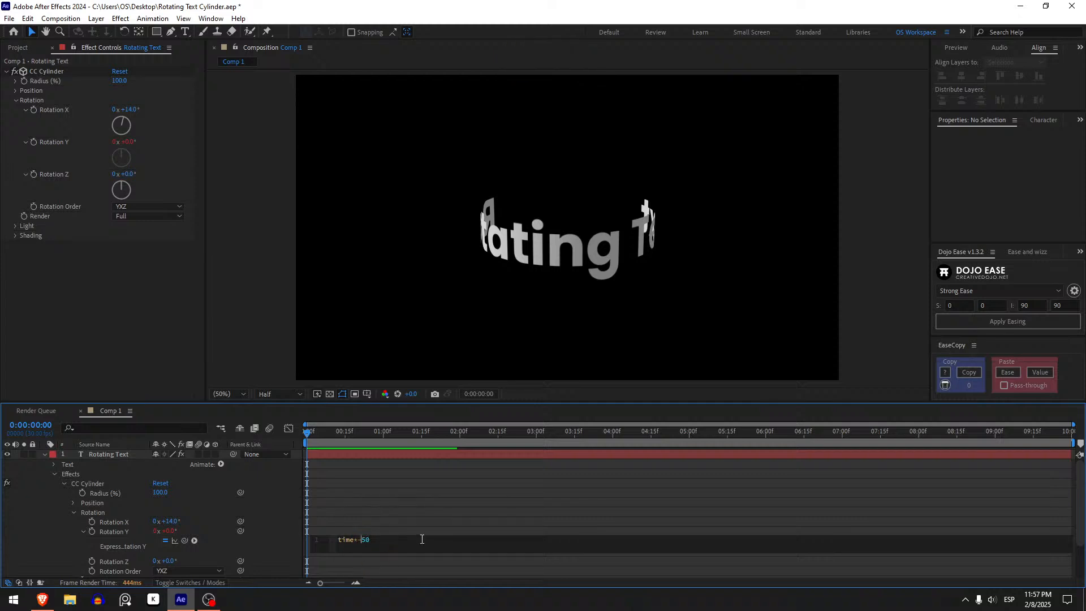
{"action": "type", "text": "2"}
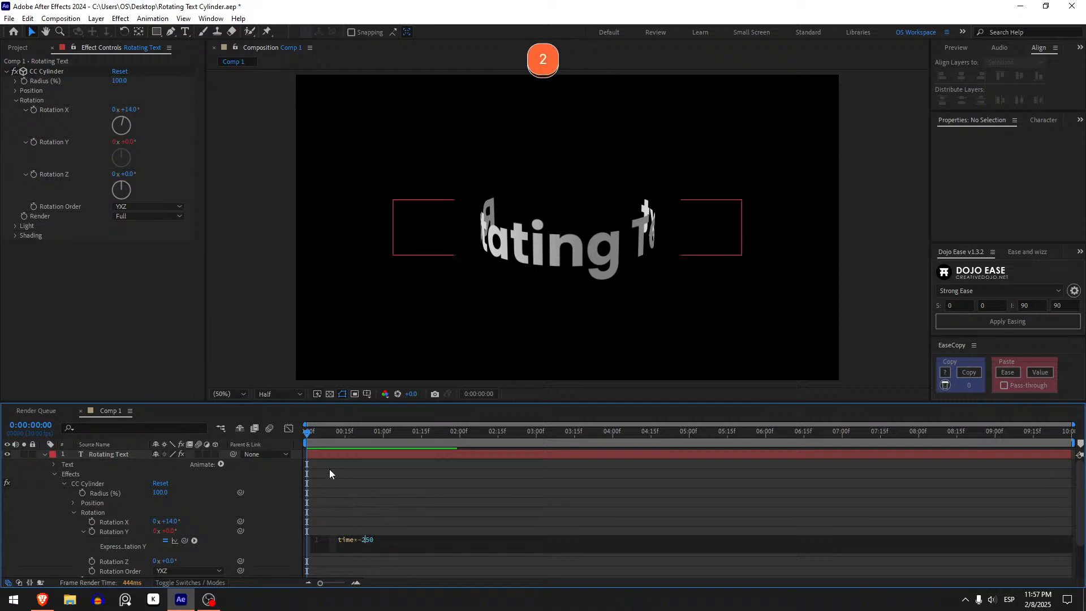
{"action": "key", "text": "space"}
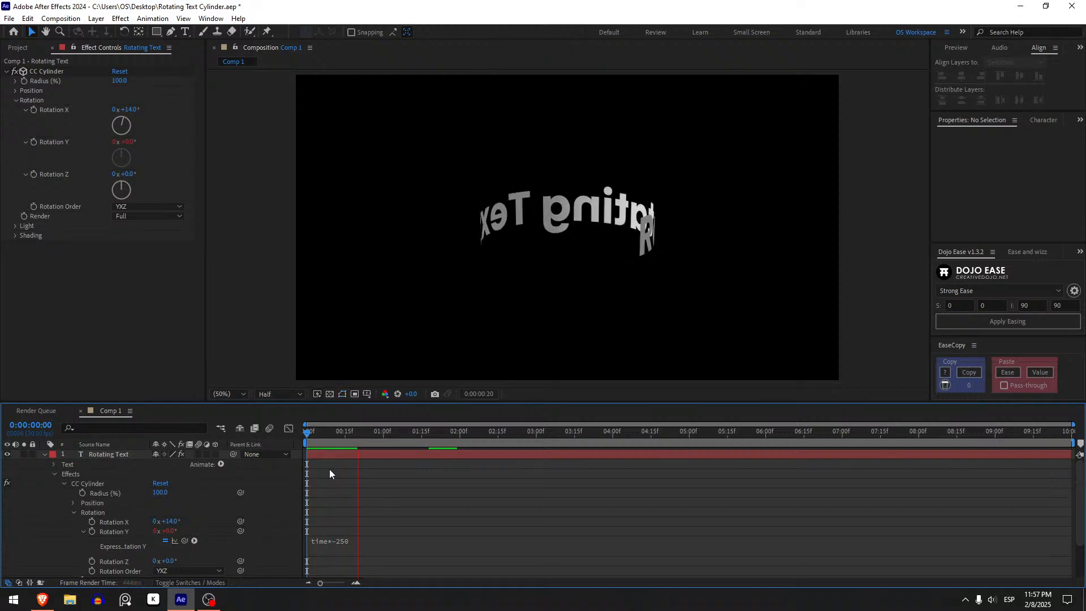
{"action": "key", "text": "space"}
{"action": "key", "text": "space"}
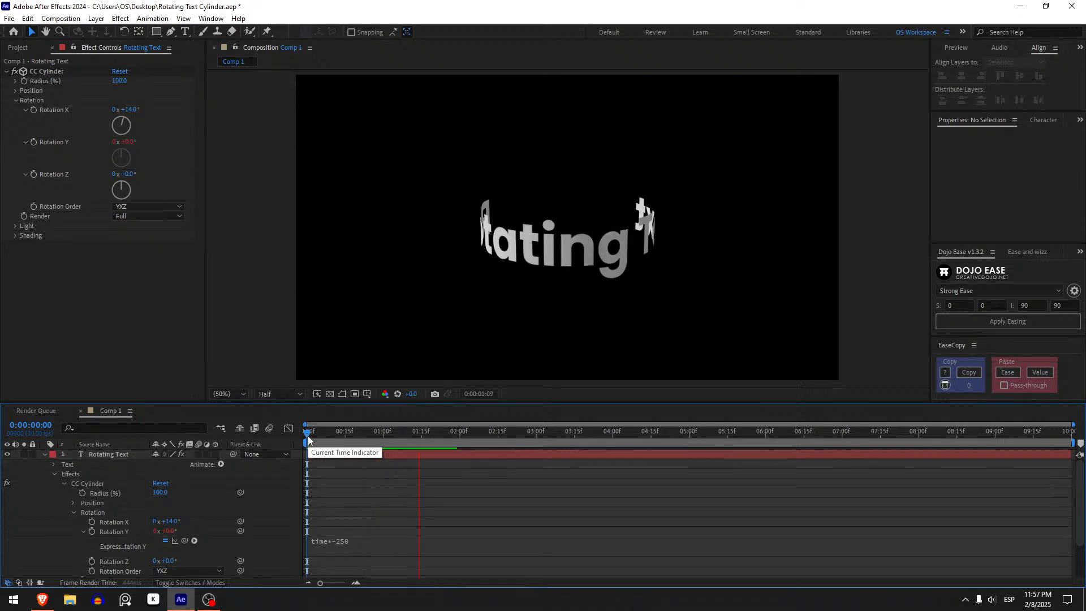
{"action": "key", "text": "ctrl+z"}
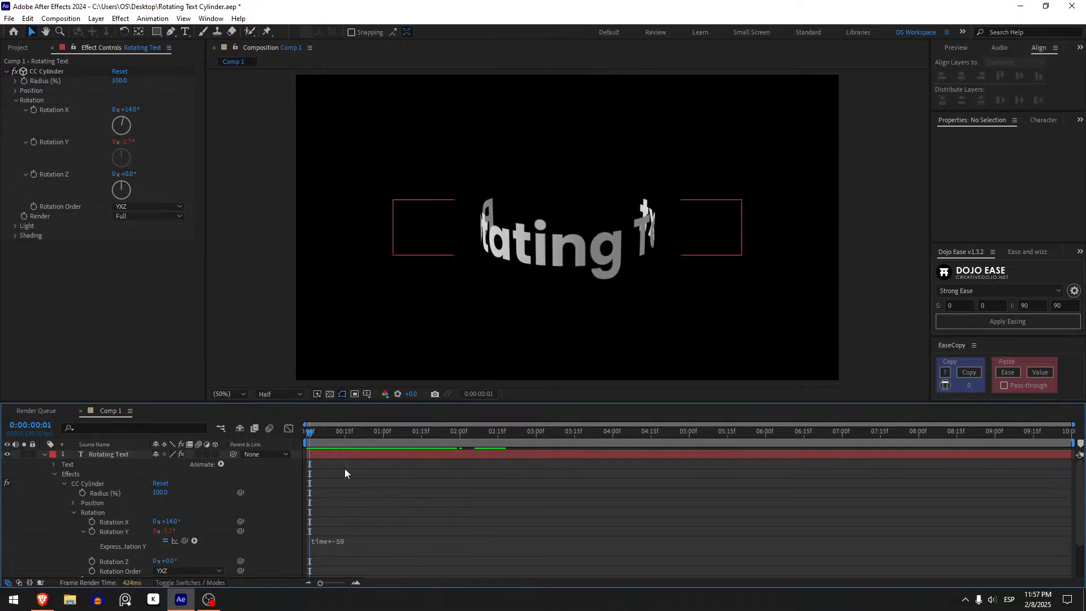
Collapse the Rotating Text layer's properties in the timeline and deselect the layer.
{"action": "left_click", "coordinate": [345, 456]}
{"action": "key", "text": "u"}
{"action": "key", "text": "u"}
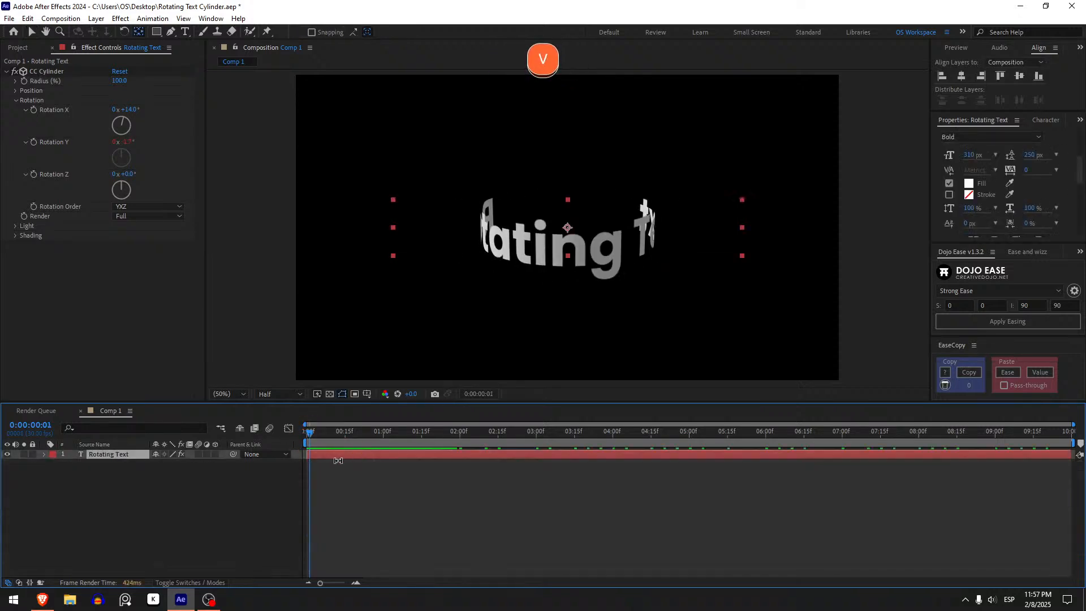
{"action": "left_click", "coordinate": [331, 481]}
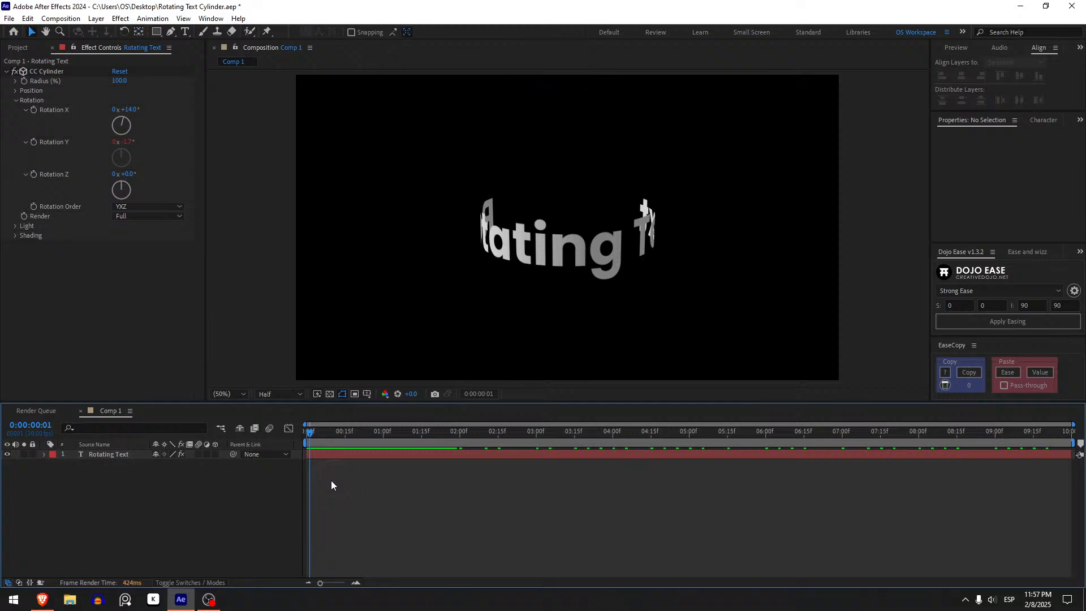
Add OS Logo White.png above the Rotating Text layer in Comp 1 and set its Scale to 15%.
{"action": "left_click", "coordinate": [18, 47]}
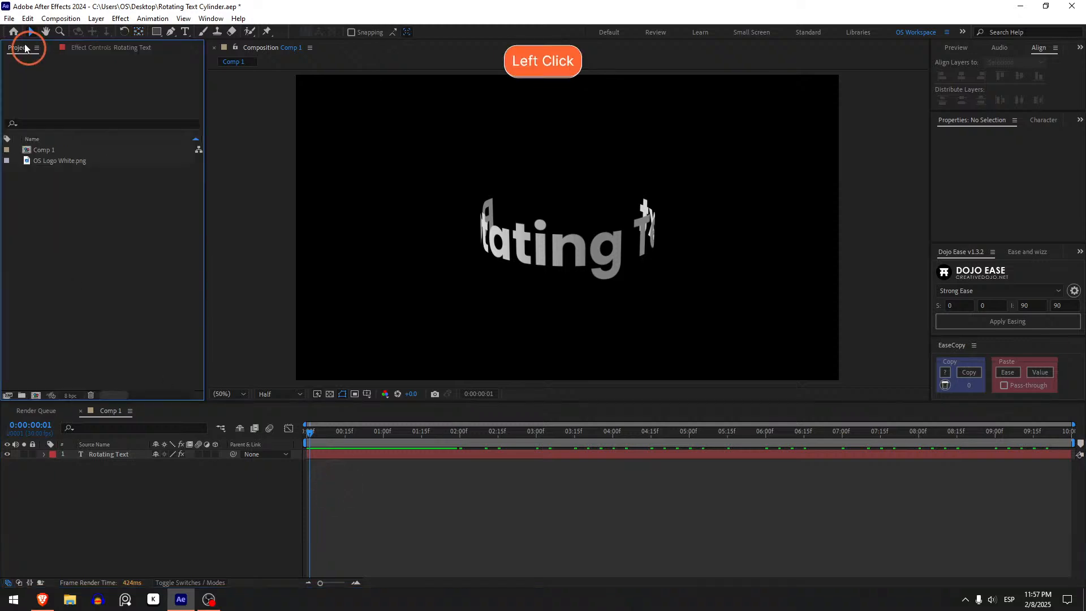
{"action": "left_click_drag", "start_coordinate": [73, 159], "coordinate": [127, 452]}
{"action": "key", "text": "s"}
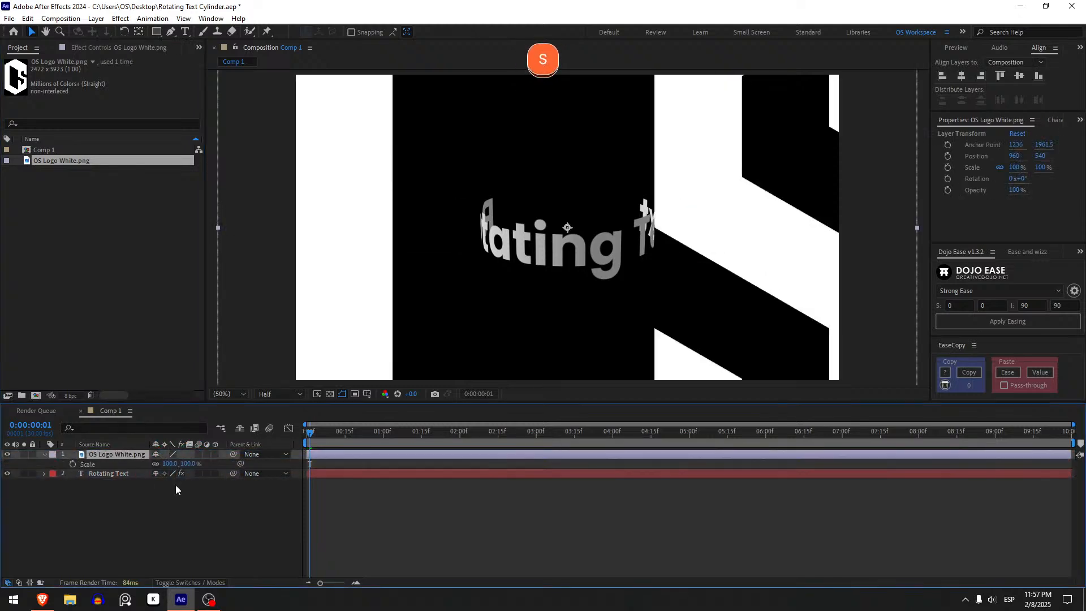
{"action": "left_click", "coordinate": [190, 464]}
{"action": "type", "text": "15"}
{"action": "key", "text": "Return"}
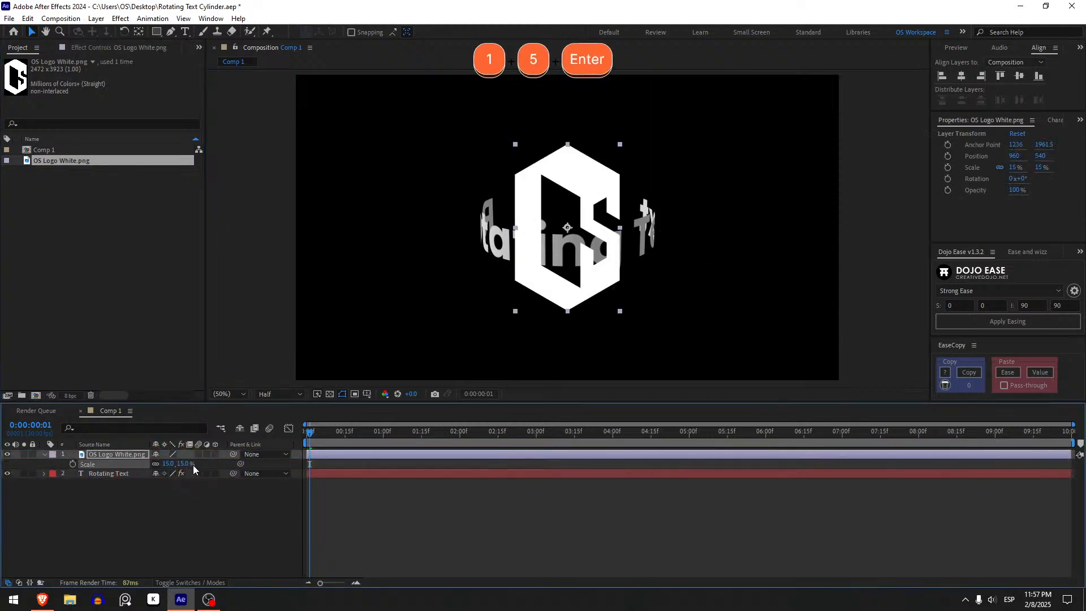
Apply the Fill effect to the logo layer with the color ff6633 and deselect the layer.
{"action": "left_click", "coordinate": [135, 453]}
{"action": "key", "text": "F3"}
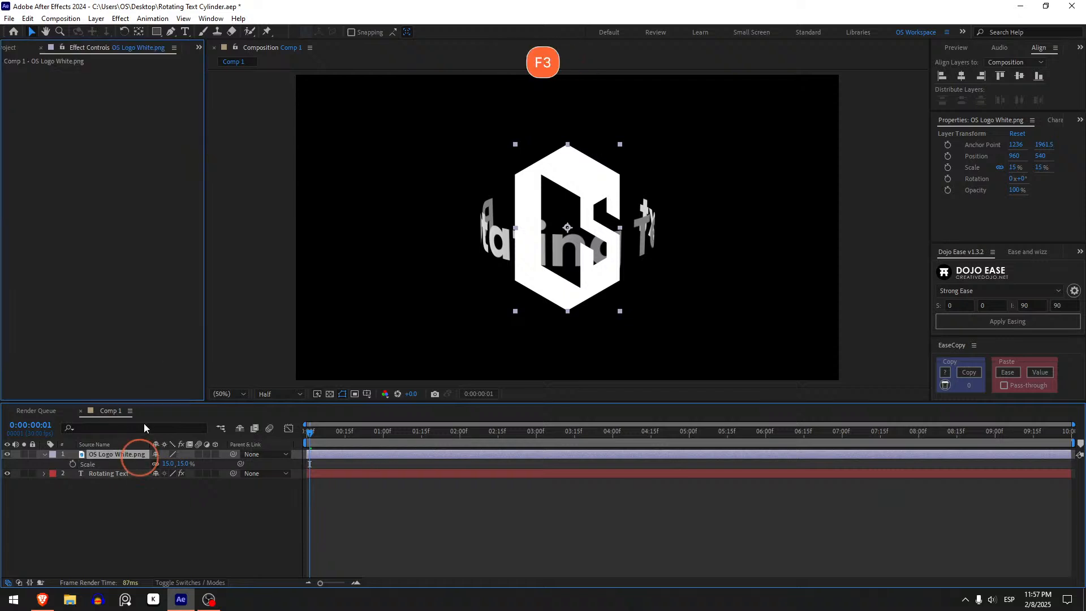
{"action": "key", "text": "ctrl+space"}
{"action": "type", "text": "fi"}
{"action": "key", "text": "Return"}
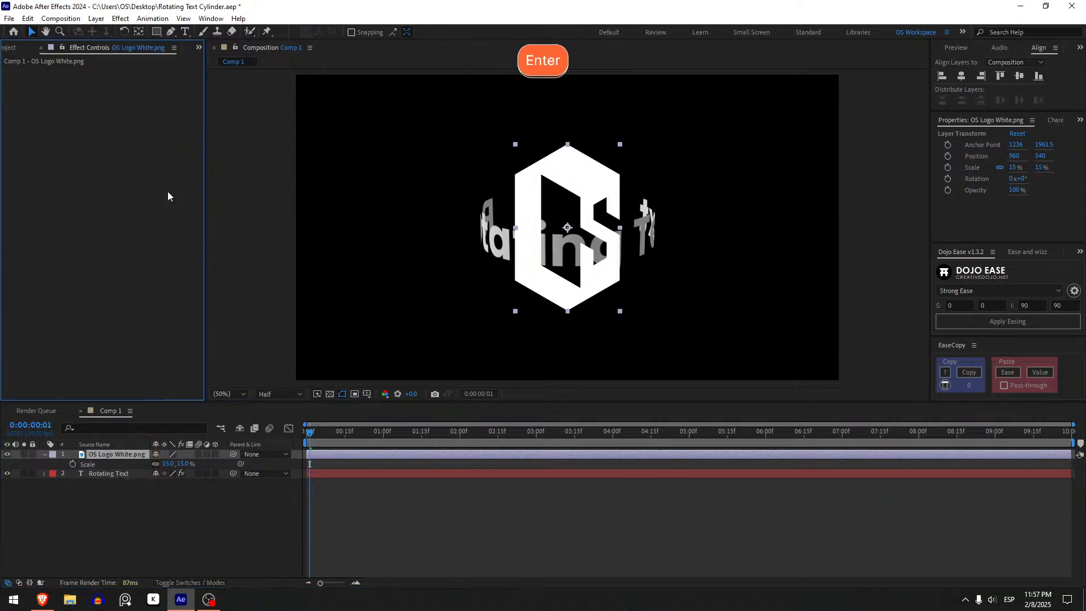
{"action": "left_click", "coordinate": [117, 101]}
{"action": "type", "text": "ff6633"}
{"action": "key", "text": "Return"}
{"action": "left_click", "coordinate": [110, 493]}
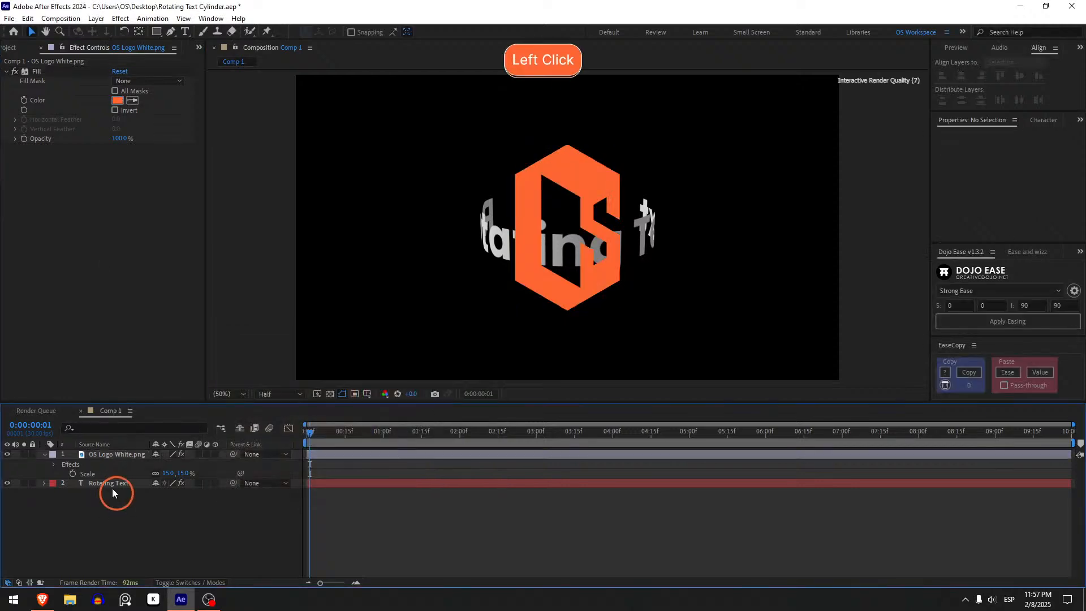
Collapse the logo layer's properties in the timeline and clear the selection.
{"action": "left_click", "coordinate": [115, 455]}
{"action": "key", "text": "u"}
{"action": "left_click", "coordinate": [113, 464]}
{"action": "left_click", "coordinate": [114, 504]}
Try stacking Rotating Text above the logo, scrub through the animation, and move it back below the logo.
{"action": "left_click_drag", "start_coordinate": [121, 464], "coordinate": [124, 449]}
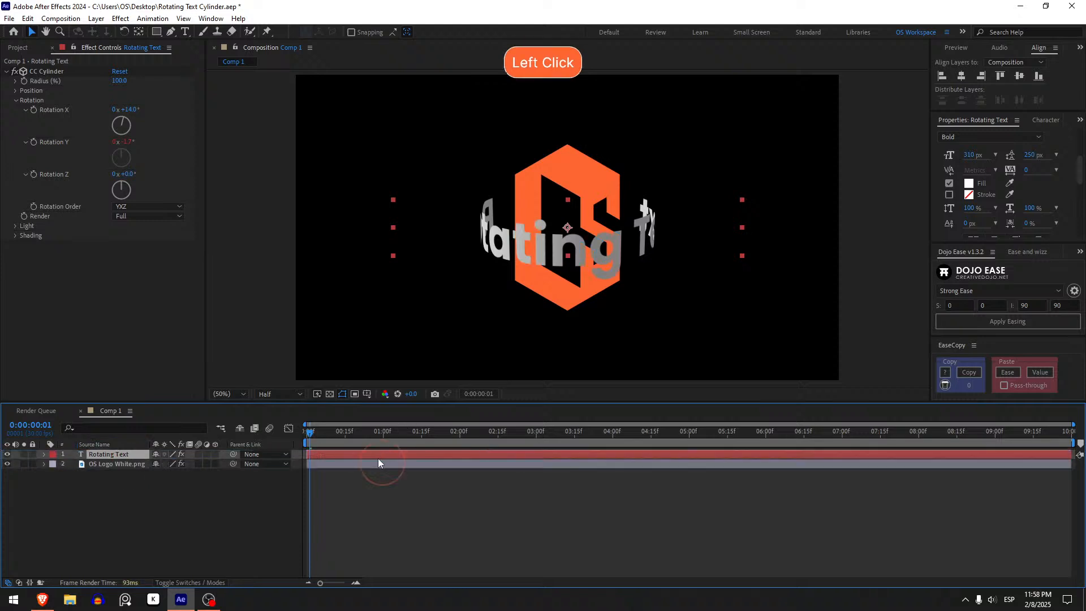
{"action": "left_click_drag", "start_coordinate": [308, 431], "coordinate": [507, 421]}
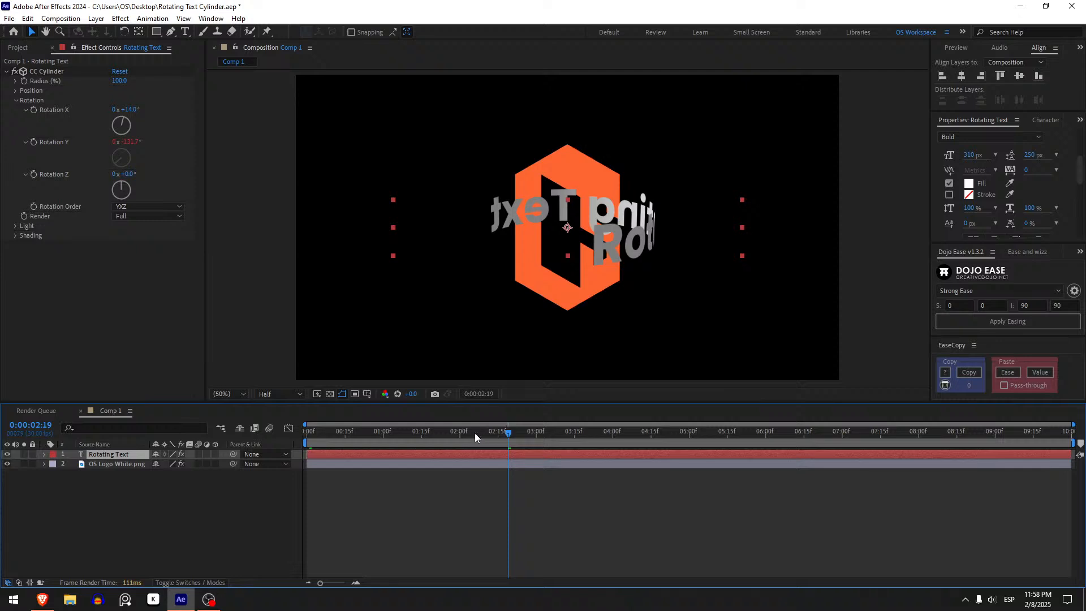
{"action": "left_click_drag", "start_coordinate": [426, 426], "coordinate": [302, 426]}
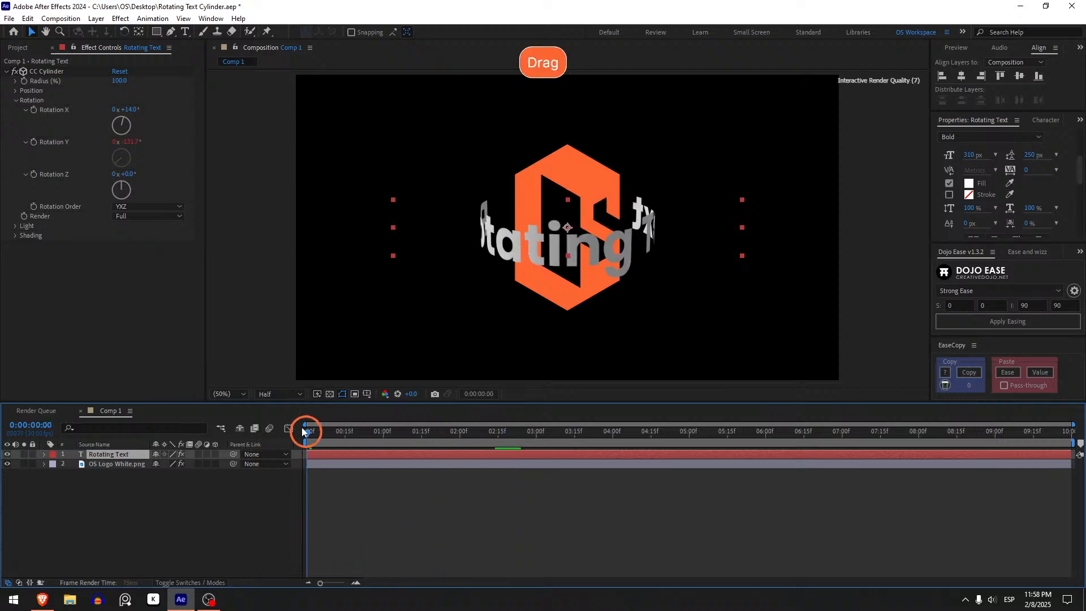
{"action": "left_click_drag", "start_coordinate": [122, 453], "coordinate": [124, 470]}
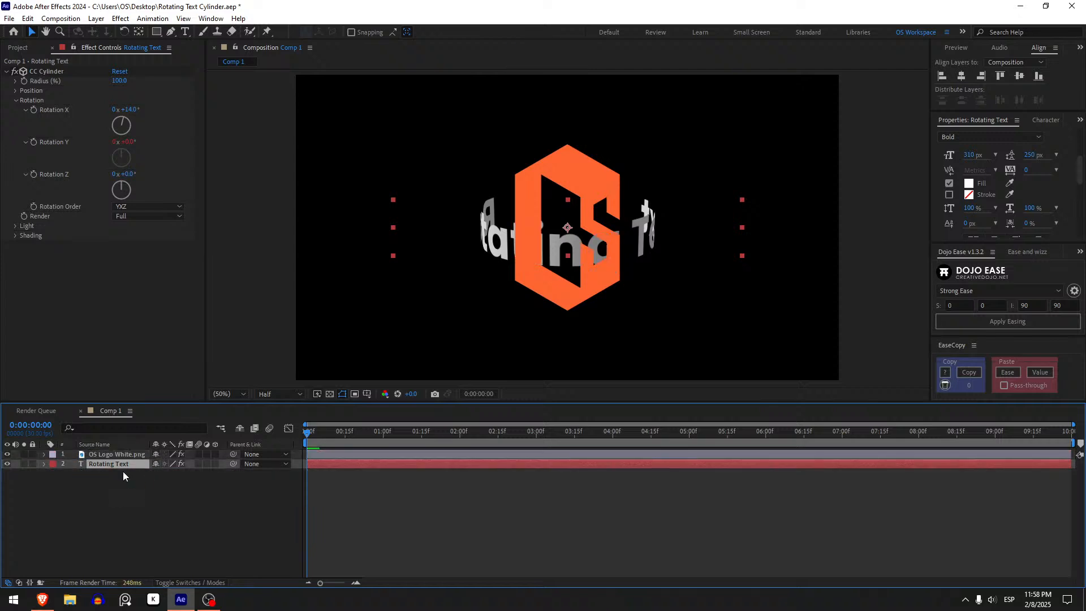
Copy Rotating Text with property links, paste the linked copy, and place it above the logo layer.
{"action": "left_click", "coordinate": [268, 526]}
{"action": "left_click", "coordinate": [131, 463]}
{"action": "key", "text": "ctrl+alt+c"}
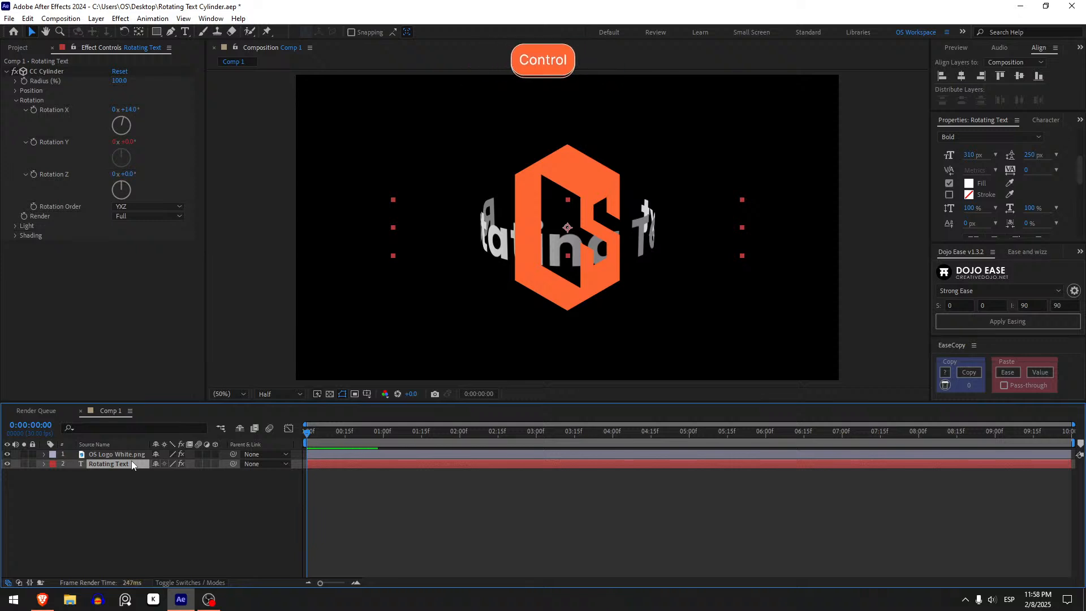
{"action": "key", "text": "ctrl+alt+c"}
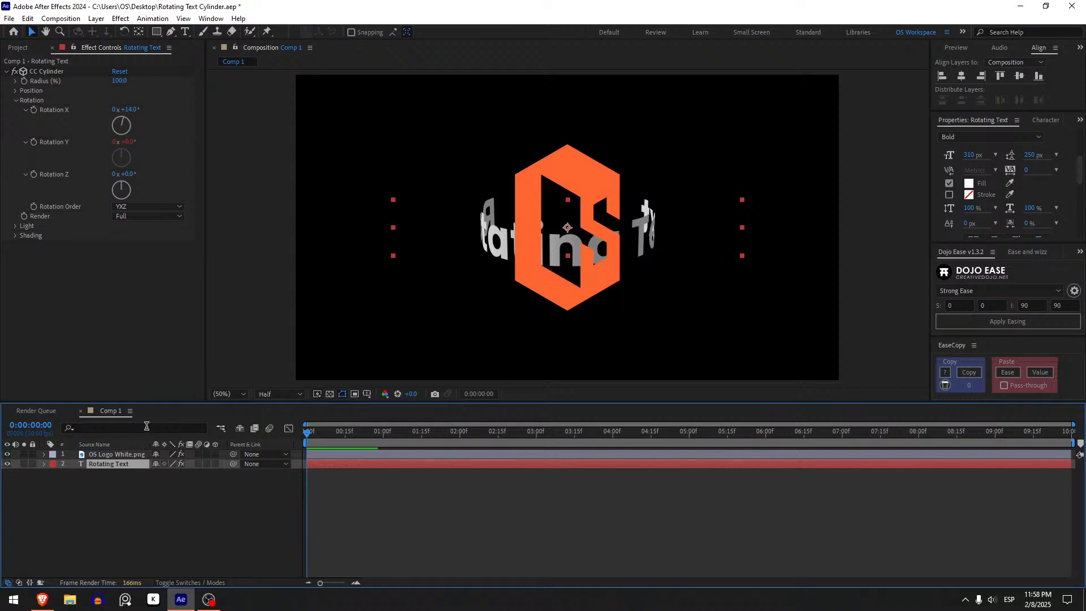
{"action": "key", "text": "ctrl+v"}
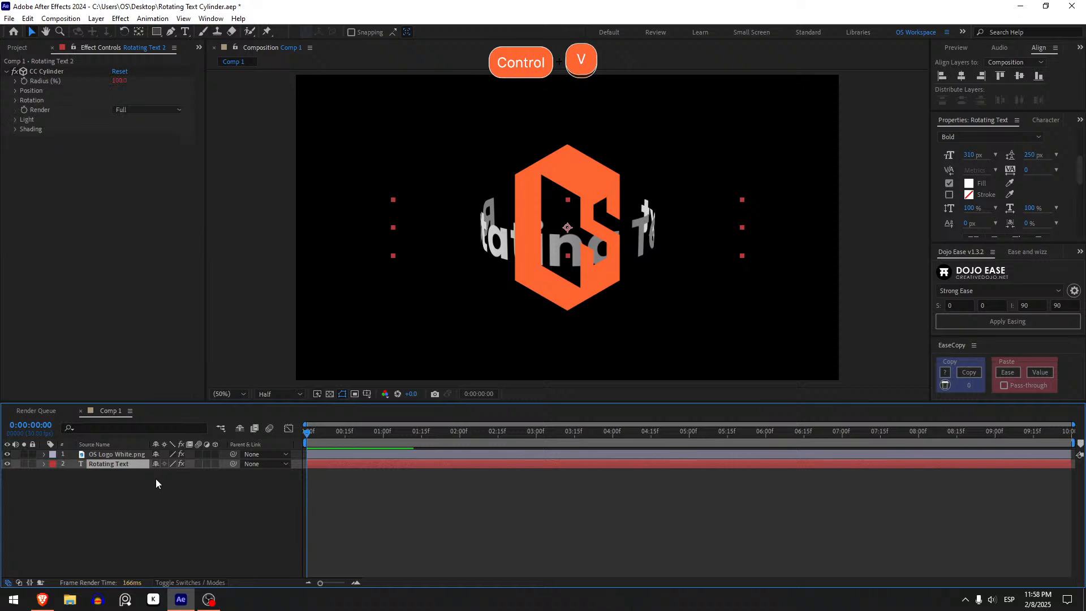
{"action": "left_click_drag", "start_coordinate": [128, 464], "coordinate": [131, 454]}
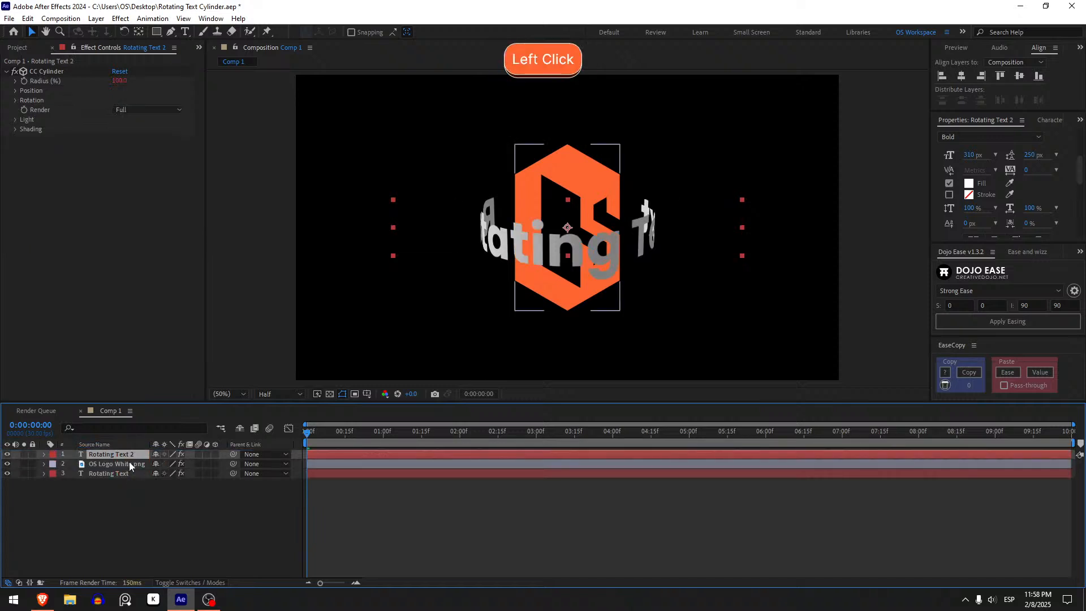
Examine the CC Cylinder Render options on the linked text copy and scrub through the start of the animation.
{"action": "left_click", "coordinate": [130, 464]}
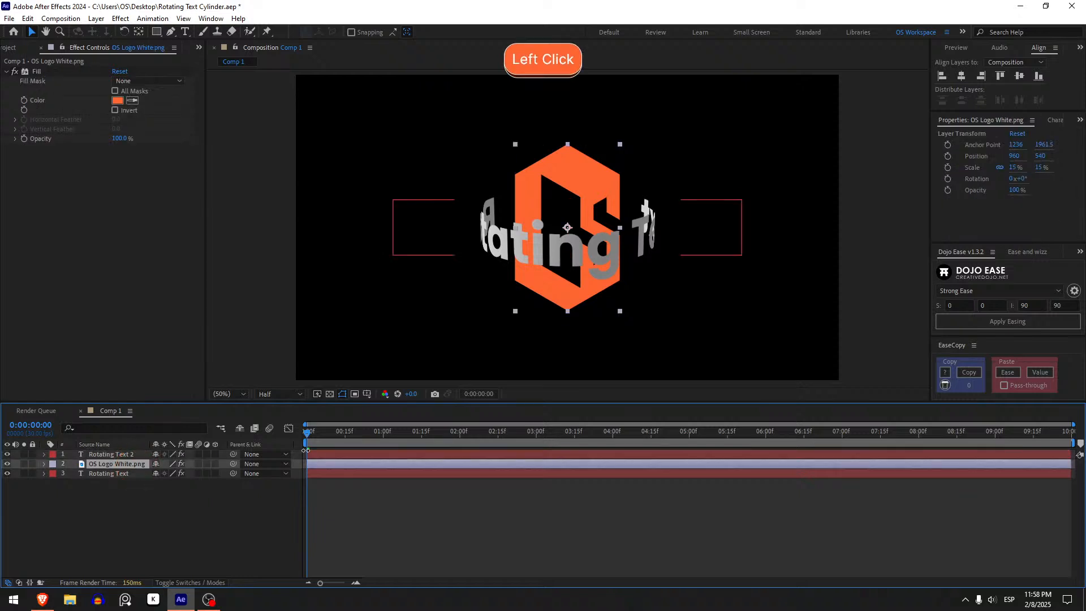
{"action": "left_click", "coordinate": [111, 454]}
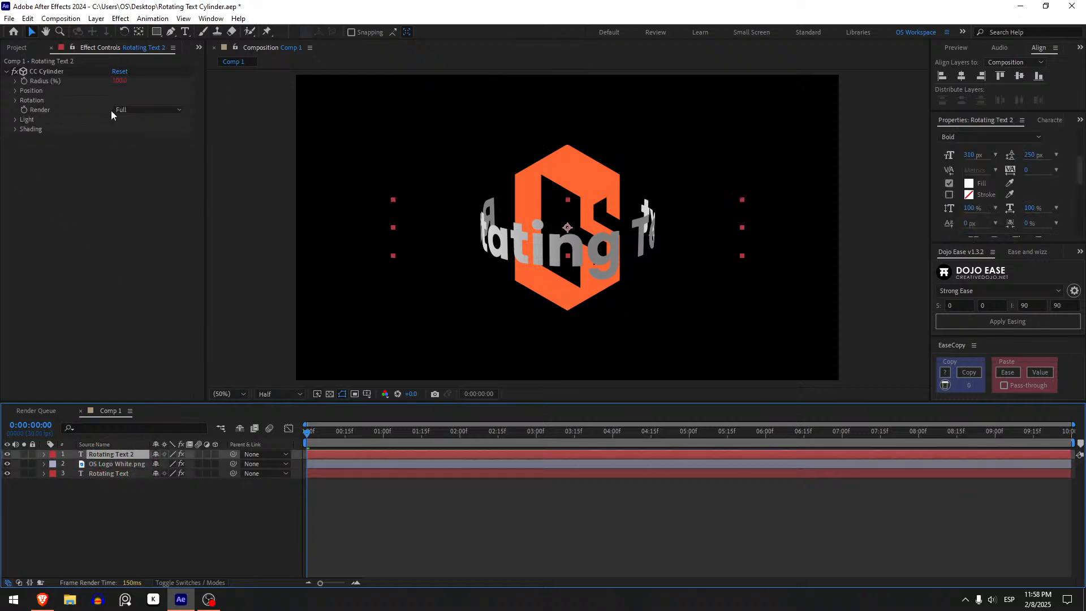
{"action": "left_click", "coordinate": [153, 109]}
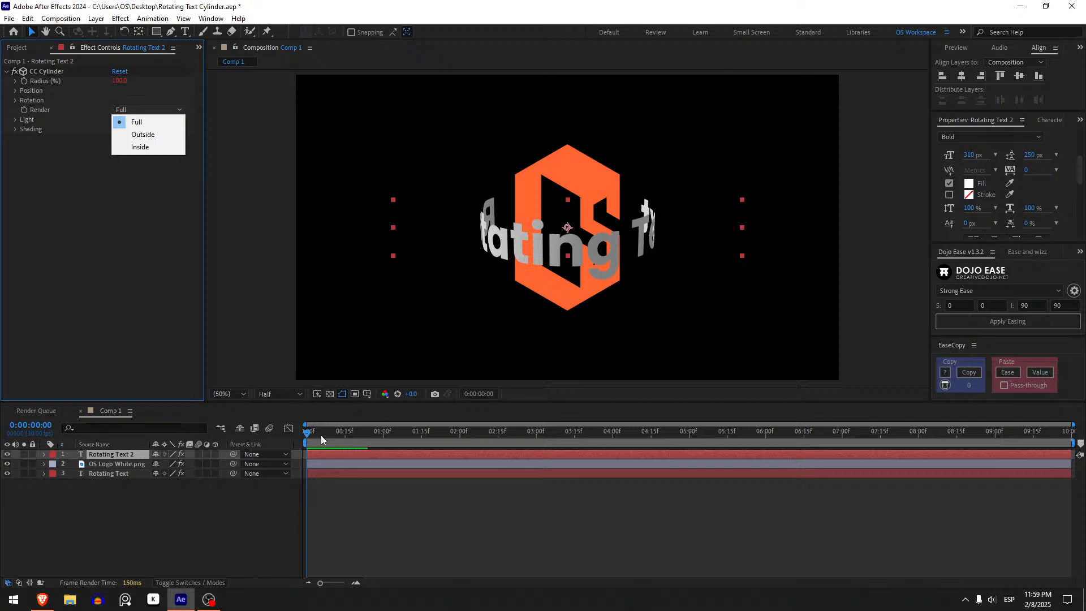
{"action": "left_click", "coordinate": [353, 440]}
{"action": "left_click_drag", "start_coordinate": [352, 440], "coordinate": [413, 425]}
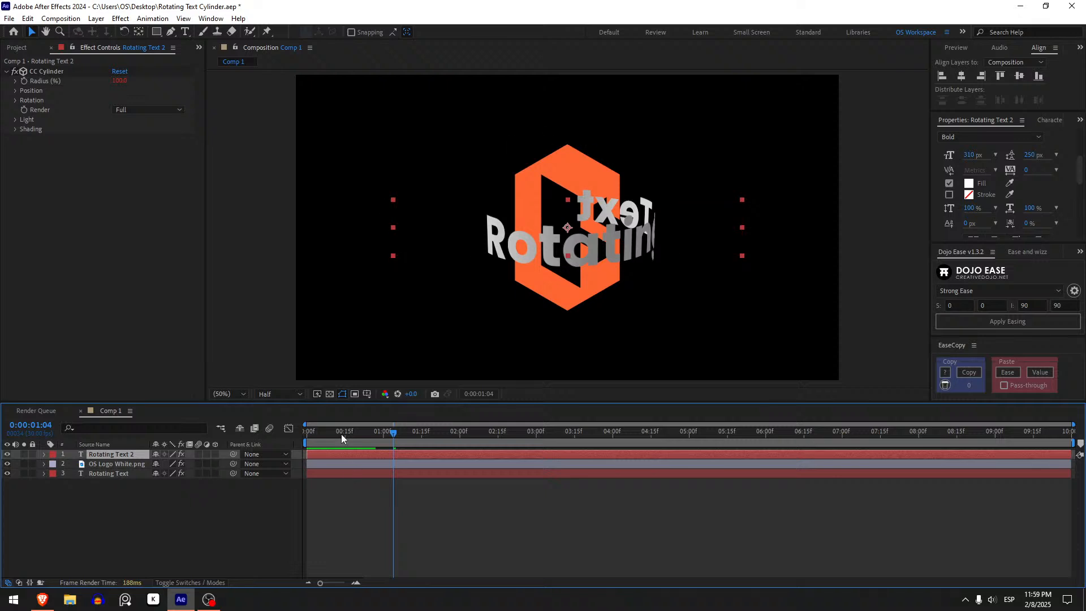
{"action": "left_click_drag", "start_coordinate": [342, 437], "coordinate": [235, 417]}
{"action": "left_click", "coordinate": [125, 111]}
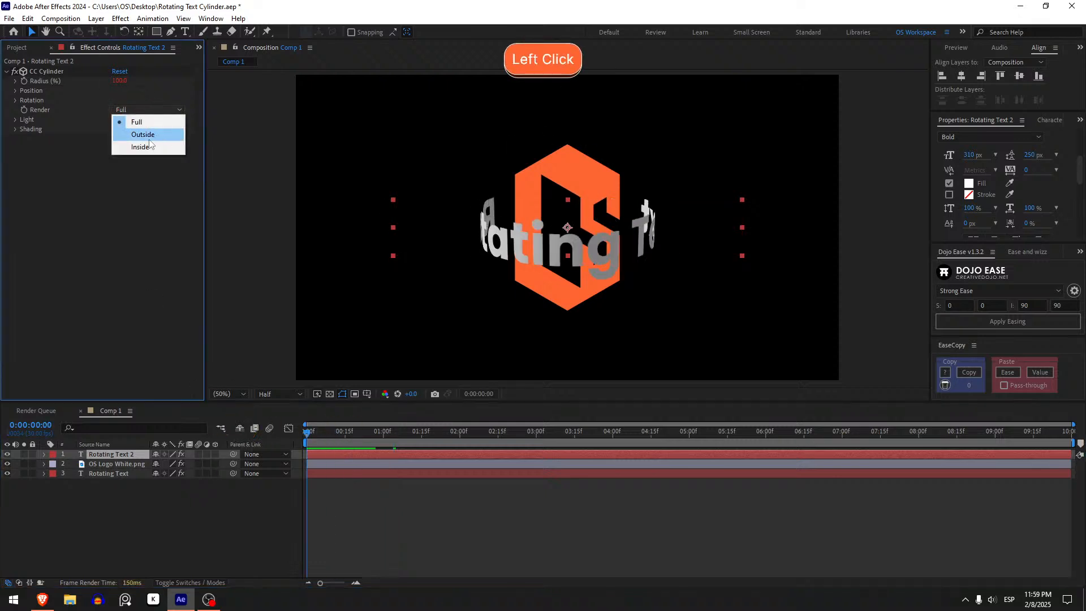
{"action": "left_click", "coordinate": [307, 437]}
{"action": "left_click", "coordinate": [308, 436]}
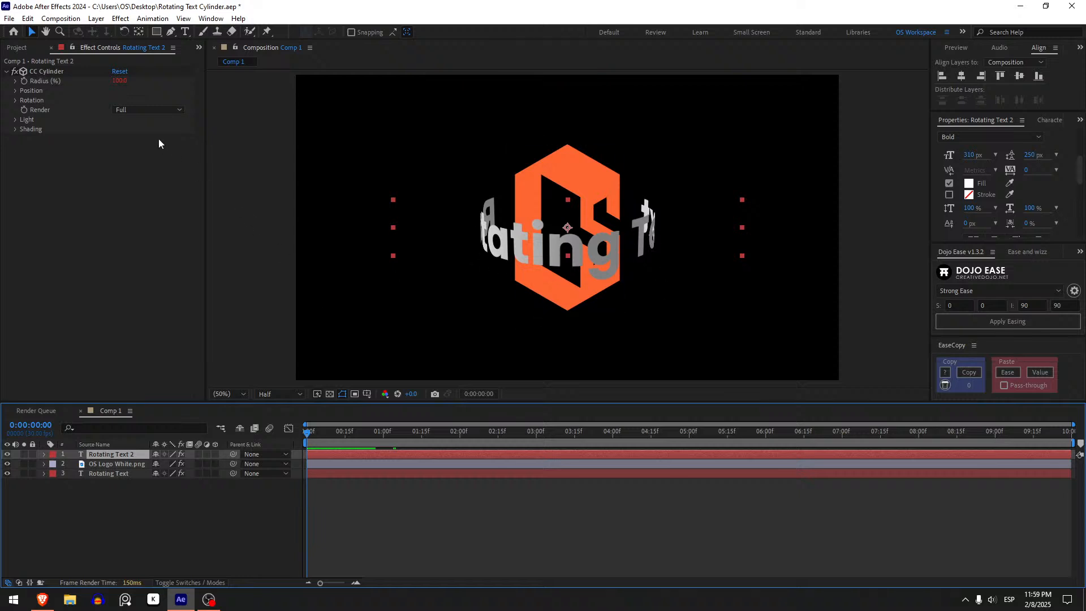
{"action": "left_click", "coordinate": [158, 112]}
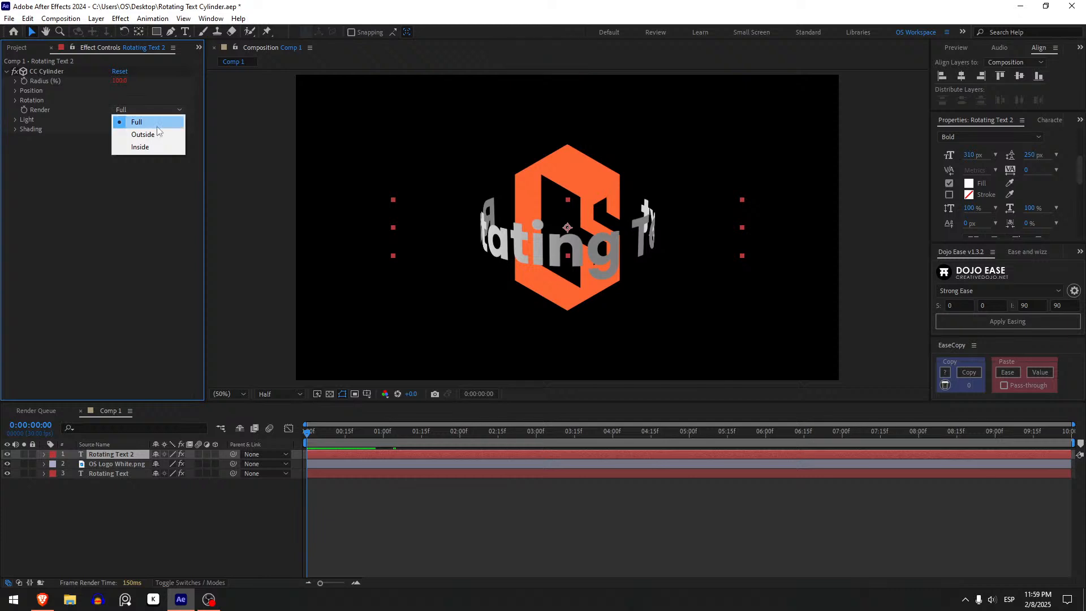
{"action": "left_click", "coordinate": [157, 120]}
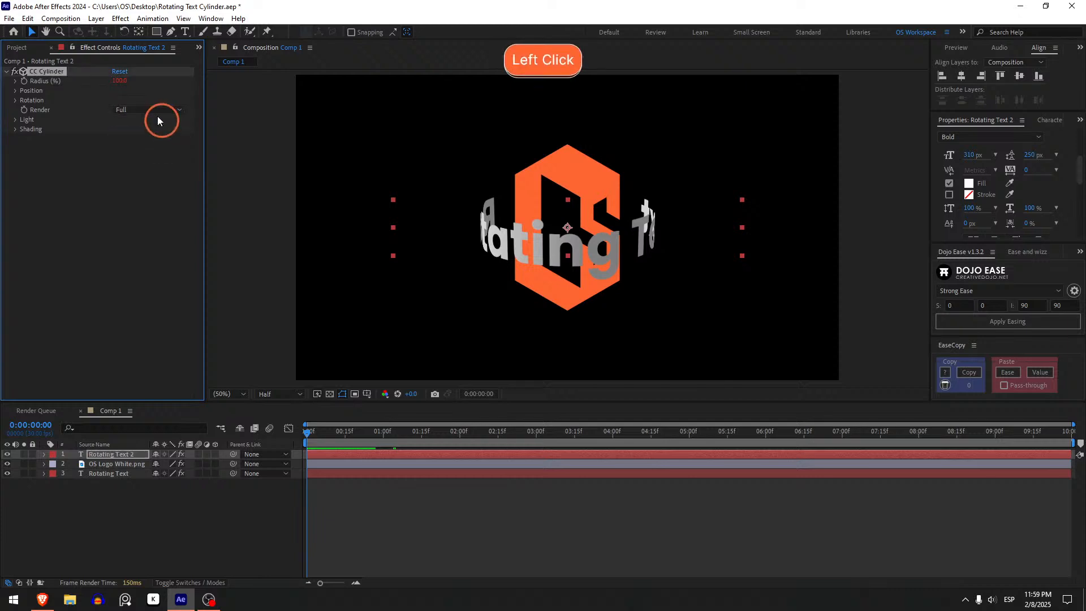
{"action": "left_click", "coordinate": [157, 113]}
{"action": "left_click", "coordinate": [158, 155]}
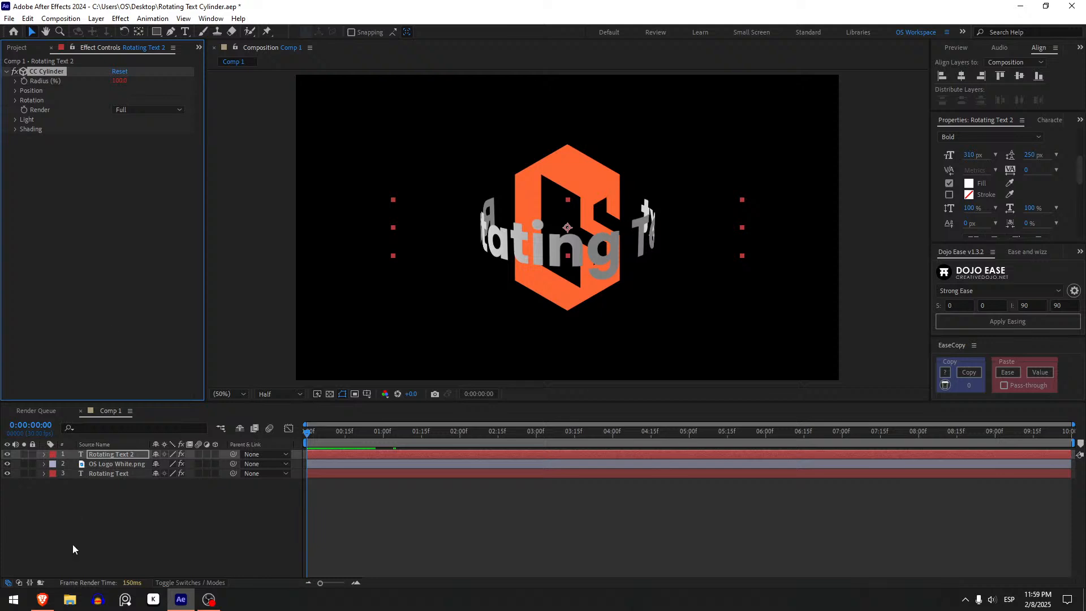
Try the Inside Render option in the original Rotating Text layer's CC Cylinder and scrub through the animation.
{"action": "left_click", "coordinate": [111, 473]}
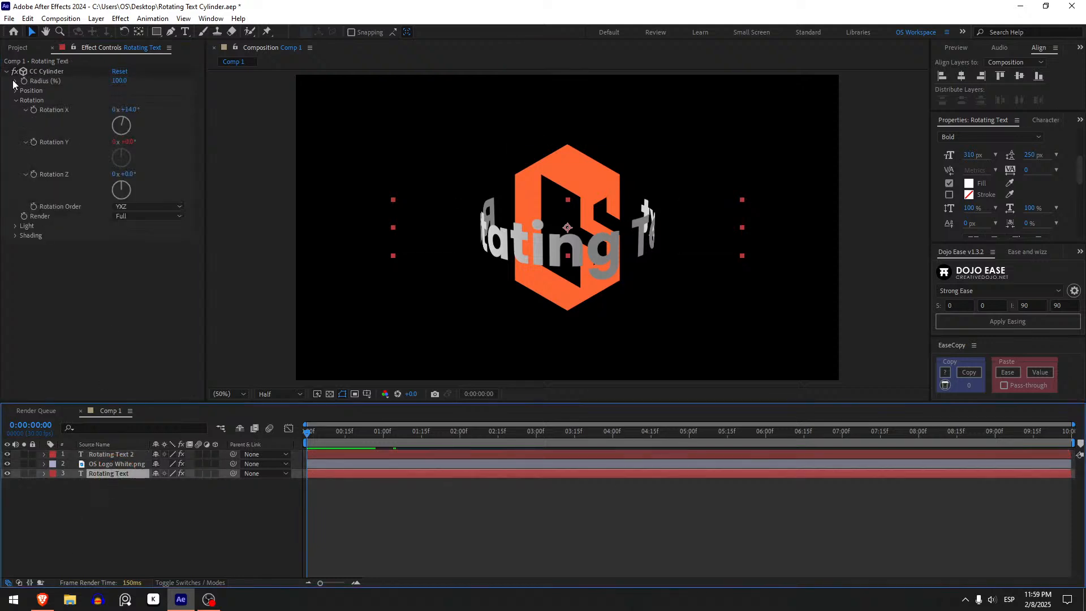
{"action": "left_click", "coordinate": [131, 207]}
{"action": "left_click", "coordinate": [75, 257]}
{"action": "left_click", "coordinate": [129, 217]}
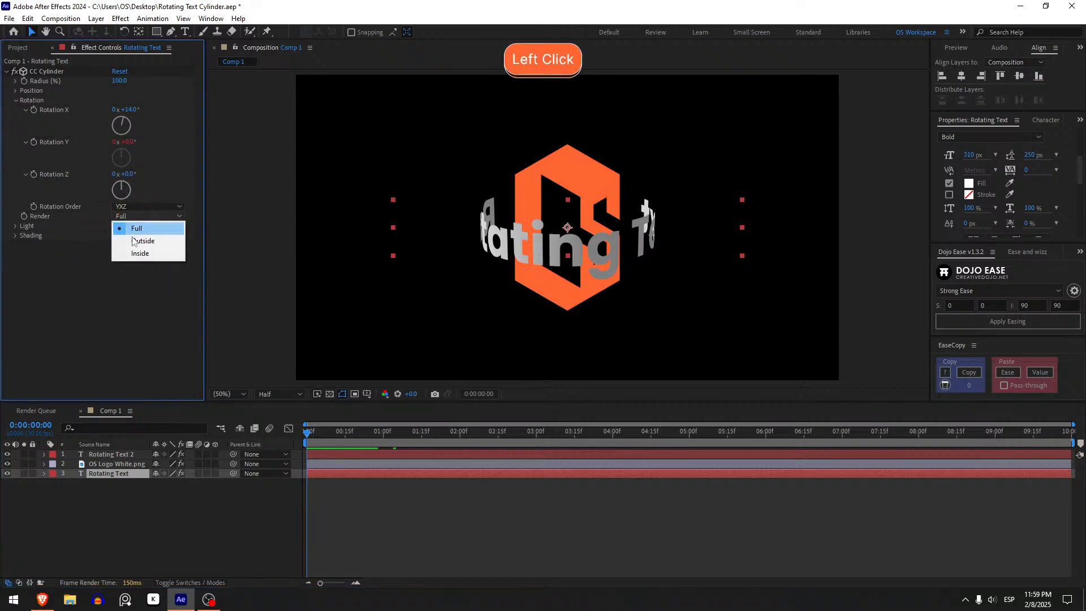
{"action": "left_click", "coordinate": [139, 253]}
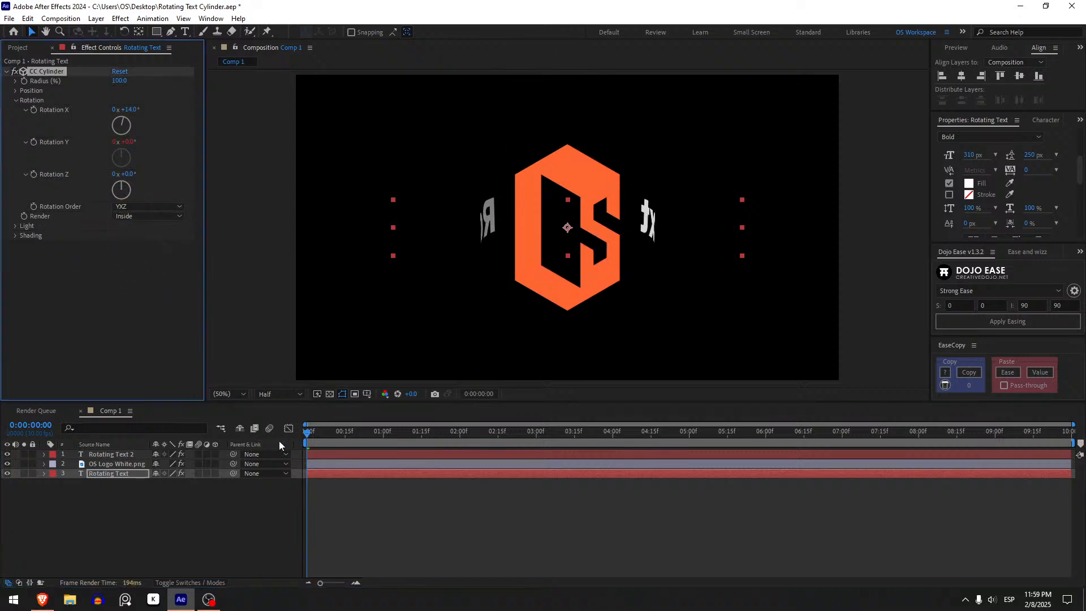
{"action": "left_click_drag", "start_coordinate": [309, 438], "coordinate": [594, 431]}
Try the Outside Render option on Rotating Text, scrub back to the first frame, and restore Render to Full.
{"action": "left_click", "coordinate": [164, 216]}
{"action": "left_click", "coordinate": [168, 242]}
{"action": "left_click_drag", "start_coordinate": [324, 435], "coordinate": [205, 405]}
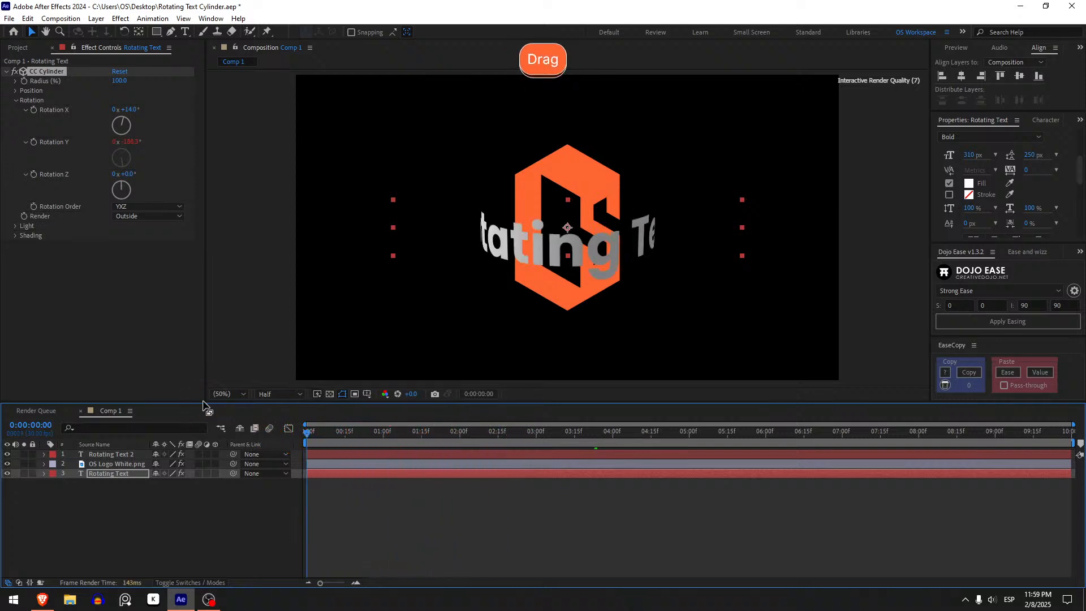
{"action": "left_click", "coordinate": [132, 216]}
{"action": "left_click", "coordinate": [135, 227]}
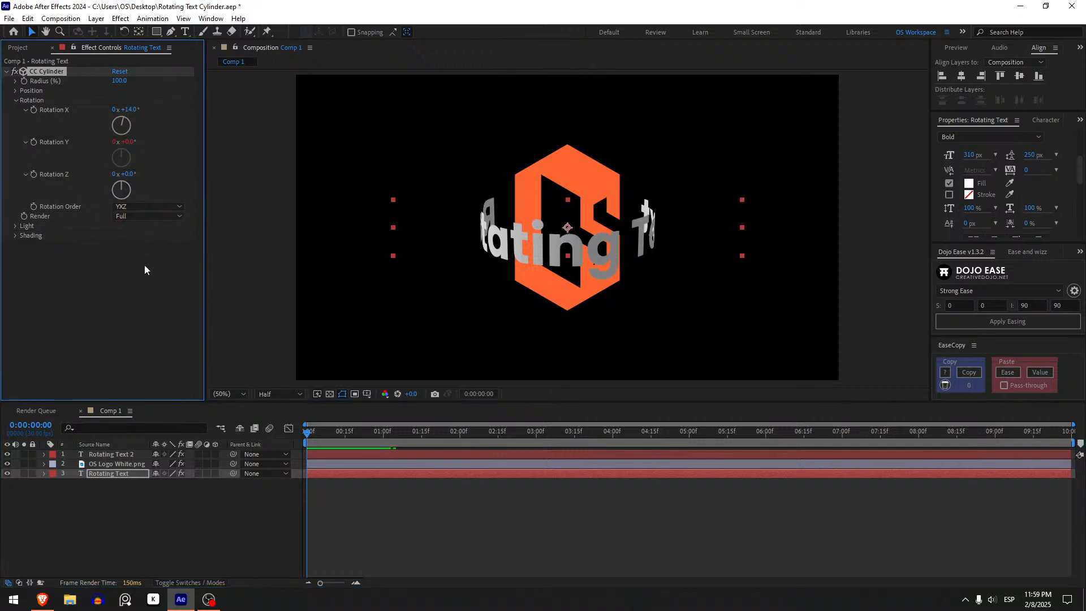
Remove the link expression from the top text copy's CC Cylinder Render property and set Render to Outside.
{"action": "left_click", "coordinate": [103, 452]}
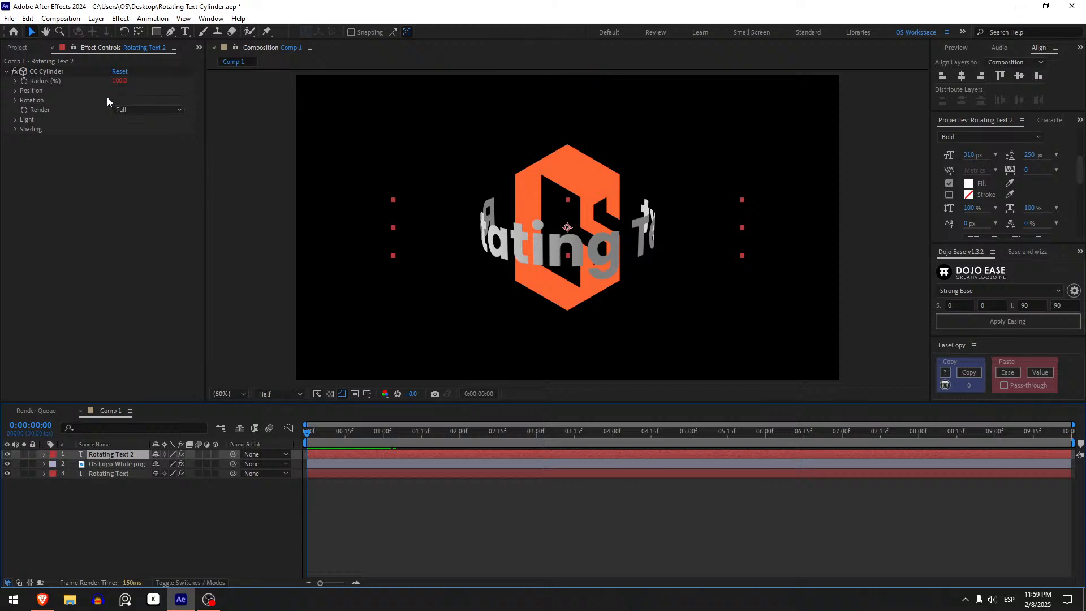
{"action": "key", "text": "alt"}
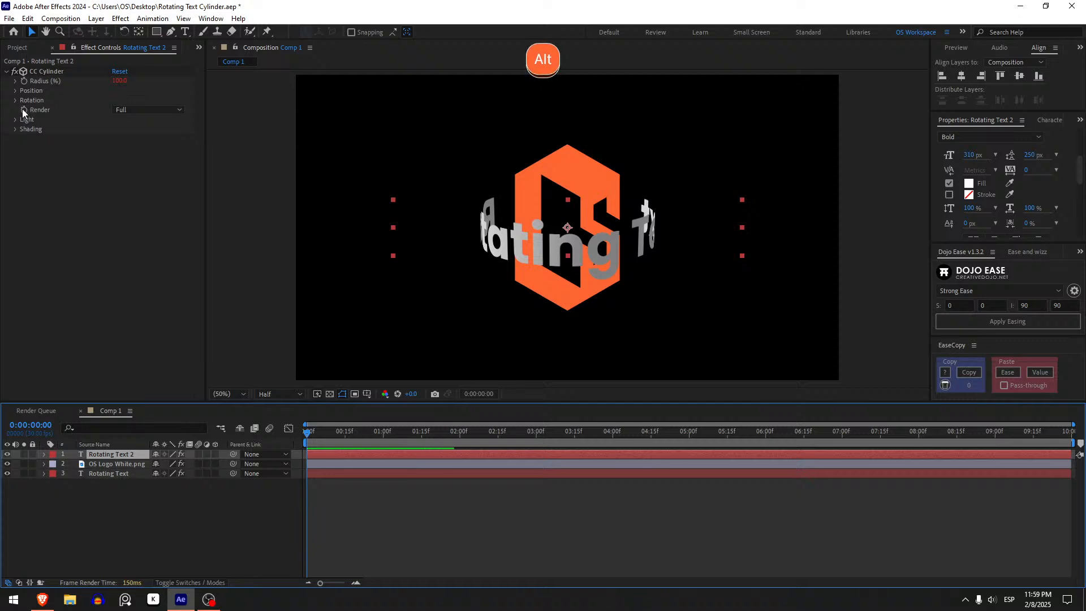
{"action": "left_click", "coordinate": [22, 108], "text": "alt"}
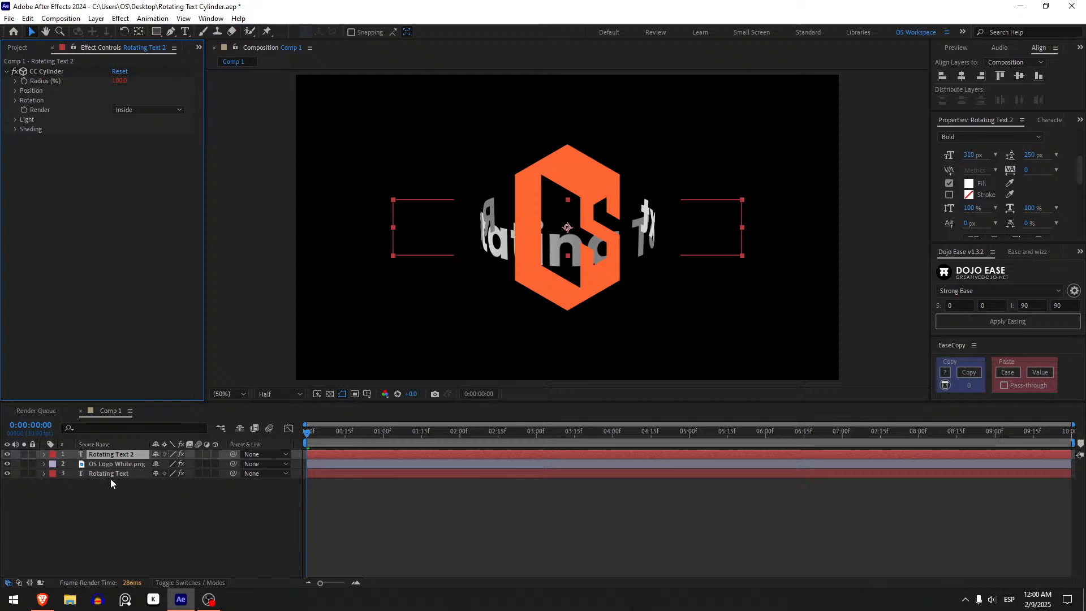
{"action": "left_click", "coordinate": [143, 109]}
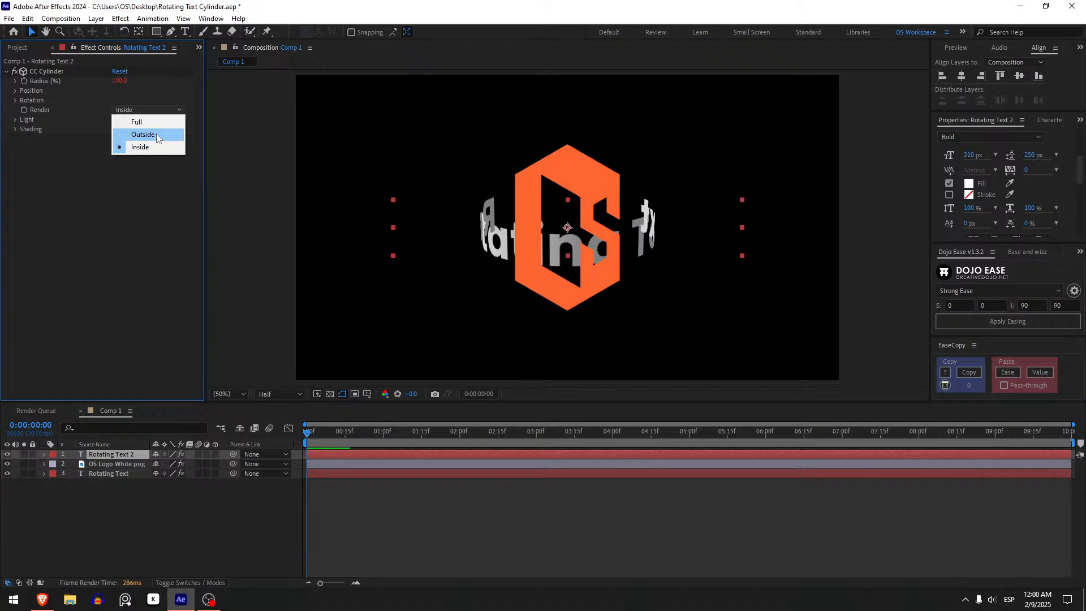
{"action": "left_click", "coordinate": [156, 134]}
{"action": "left_click", "coordinate": [380, 518]}
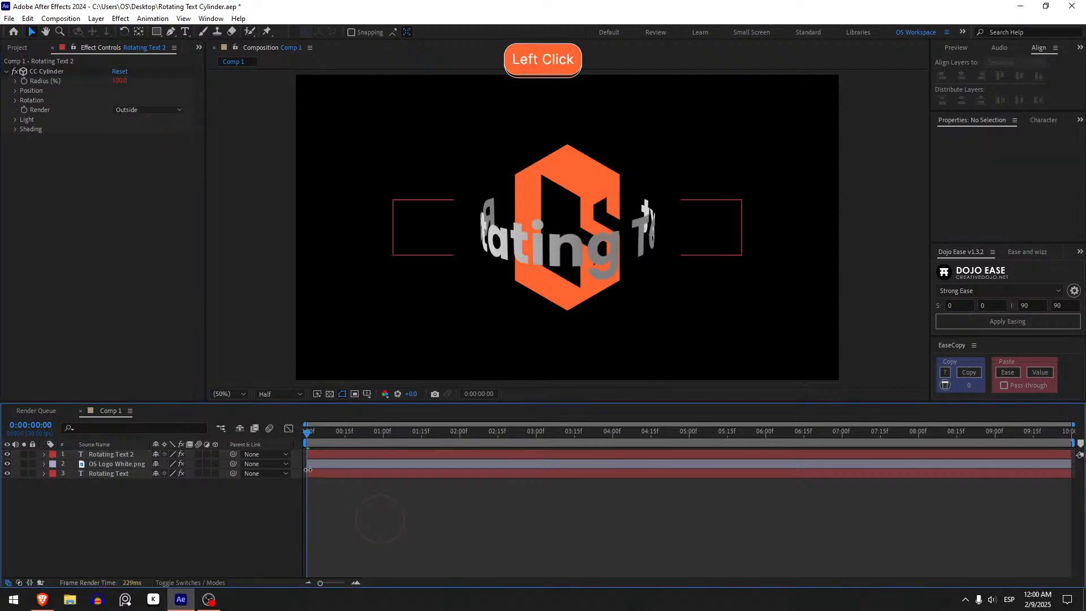
Preview the text orbiting the logo along the timeline, return to the first frame, and select the top text layer.
{"action": "left_click_drag", "start_coordinate": [308, 433], "coordinate": [826, 390]}
{"action": "left_click_drag", "start_coordinate": [604, 401], "coordinate": [239, 397]}
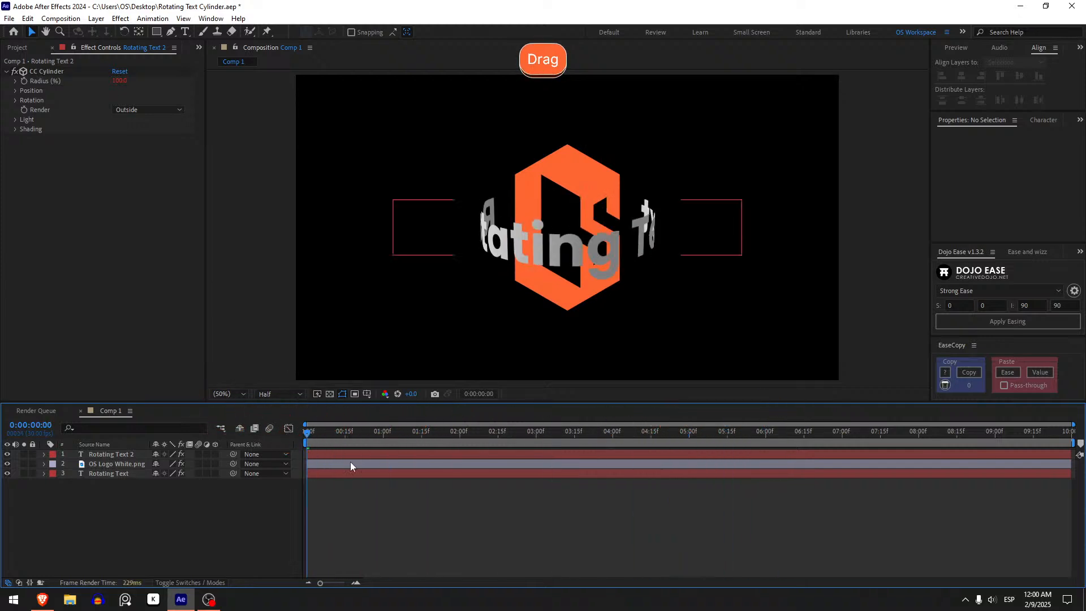
{"action": "left_click", "coordinate": [328, 455]}
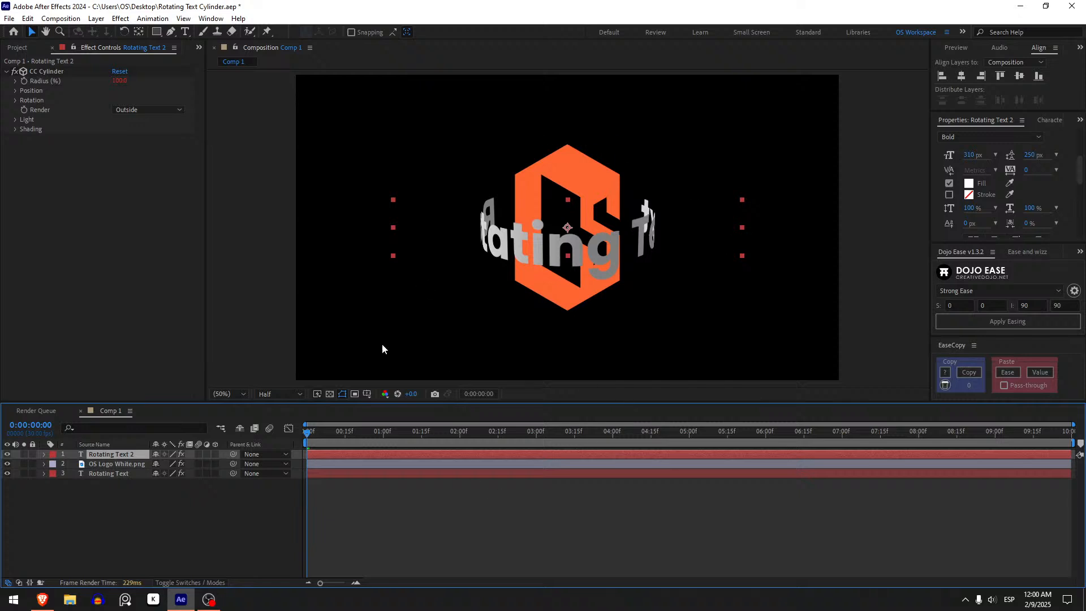
Try a larger CC Cylinder Radius on the bottom Rotating Text layer, undo it, and set the layer's Scale to 73%.
{"action": "left_click", "coordinate": [127, 477]}
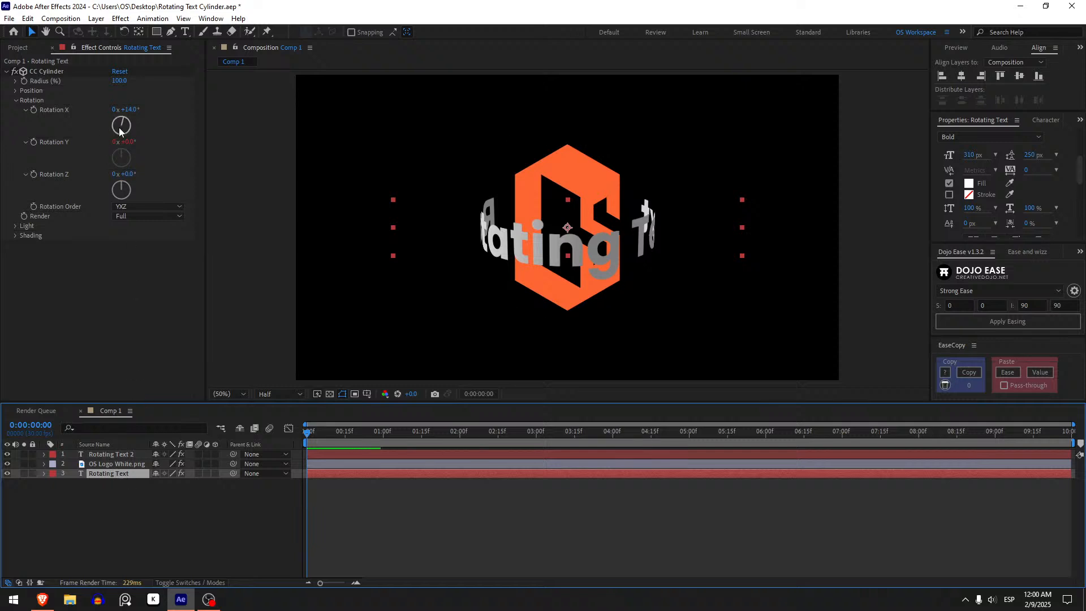
{"action": "left_click_drag", "start_coordinate": [122, 86], "coordinate": [229, 87]}
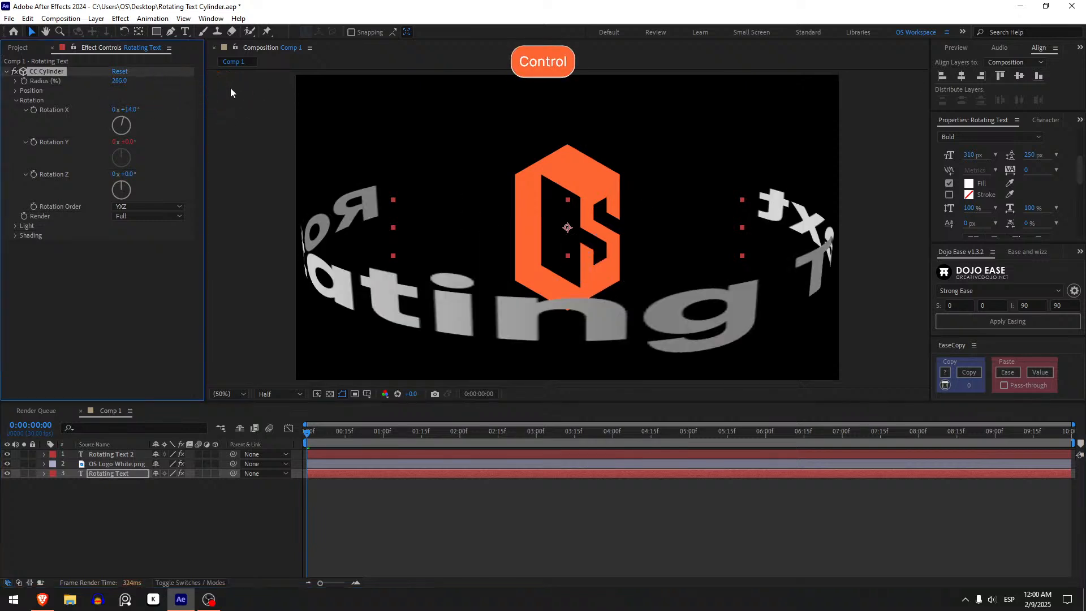
{"action": "key", "text": "ctrl+z"}
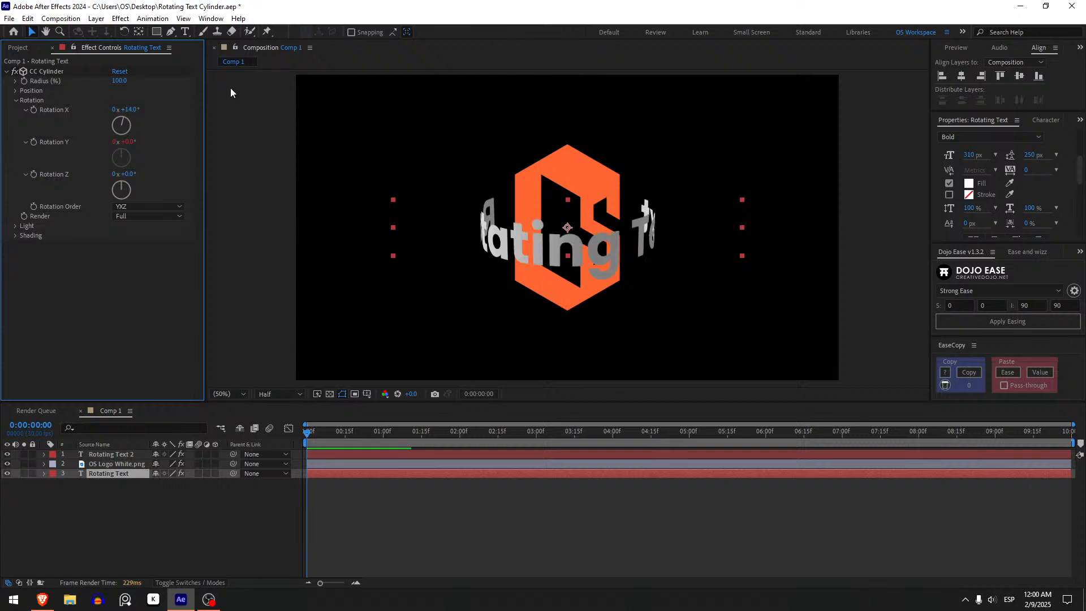
{"action": "key", "text": "s"}
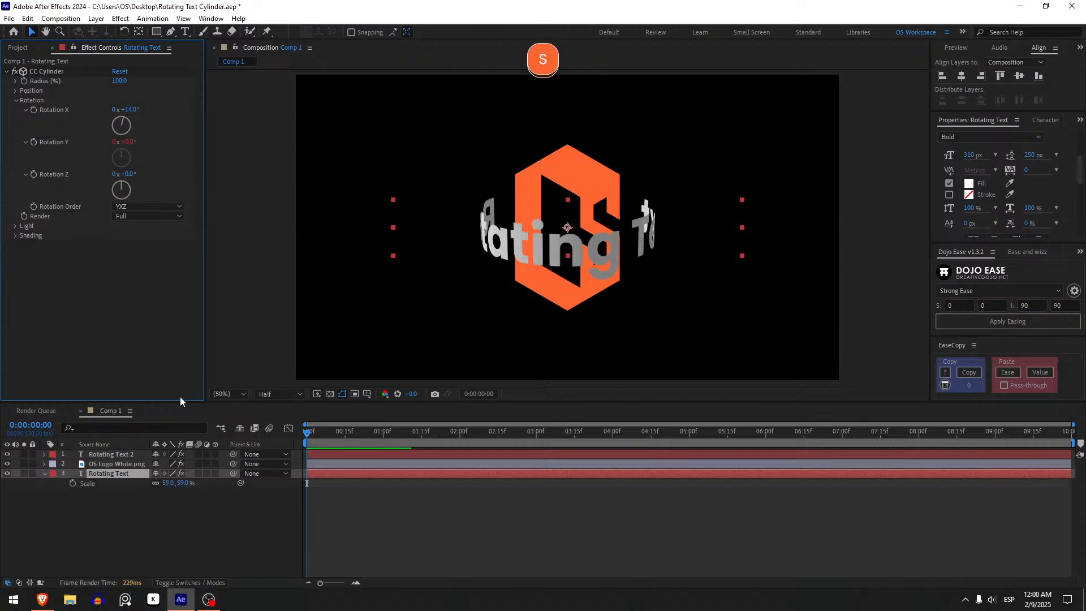
{"action": "mouse_move", "coordinate": [182, 486]}
{"action": "left_mouse_down"}
{"action": "mouse_move", "coordinate": [169, 484]}
{"action": "mouse_move", "coordinate": [188, 480]}
{"action": "left_mouse_up"}
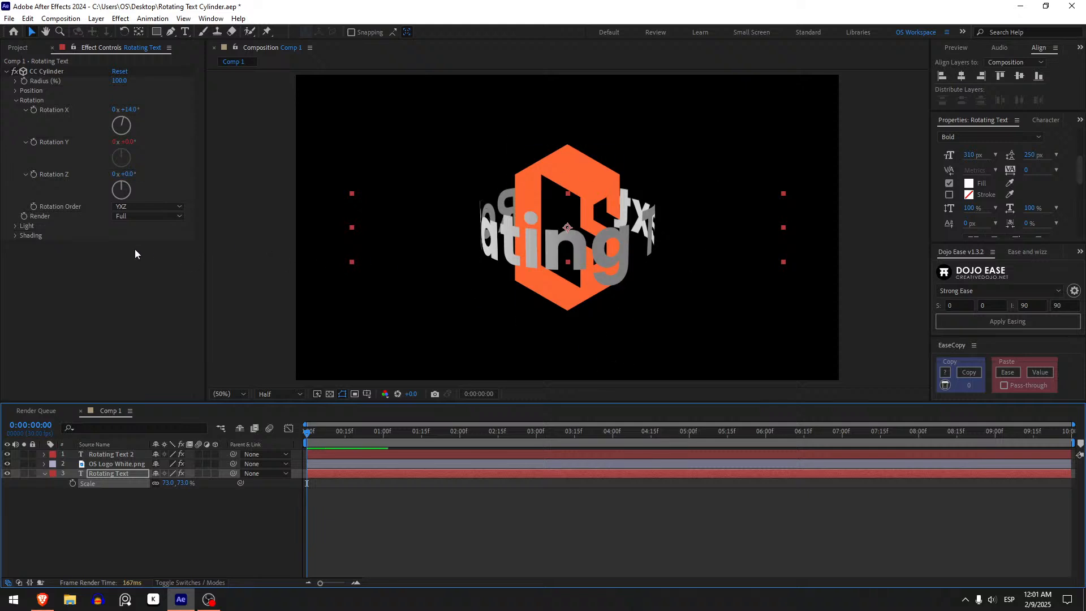
Try closer and farther Position Z values in the bottom text layer's CC Cylinder, settling on -500.
{"action": "left_click", "coordinate": [16, 91]}
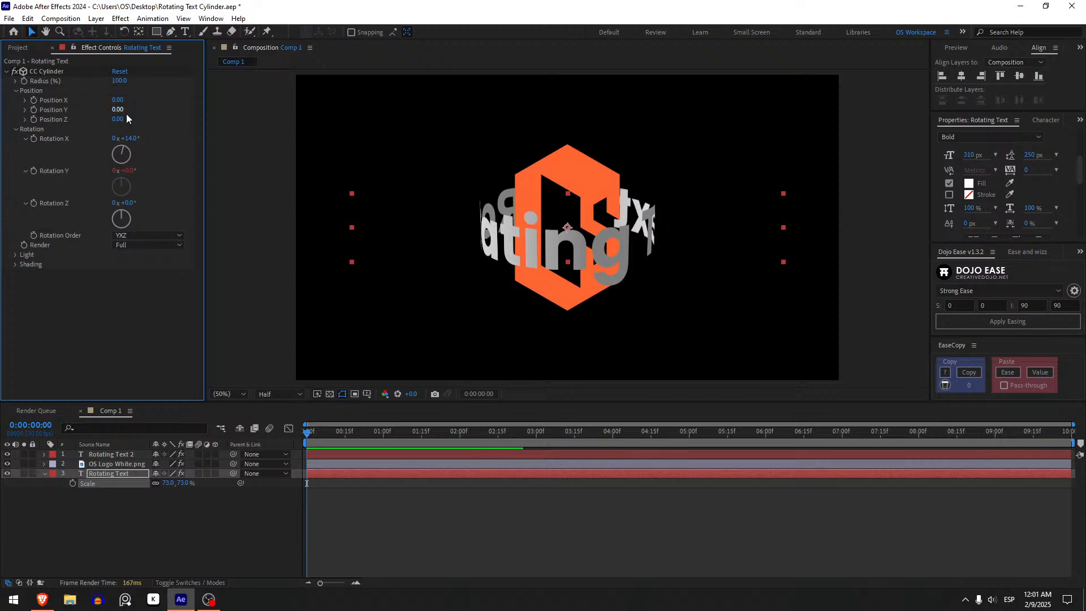
{"action": "left_click_drag", "start_coordinate": [117, 124], "coordinate": [60, 137]}
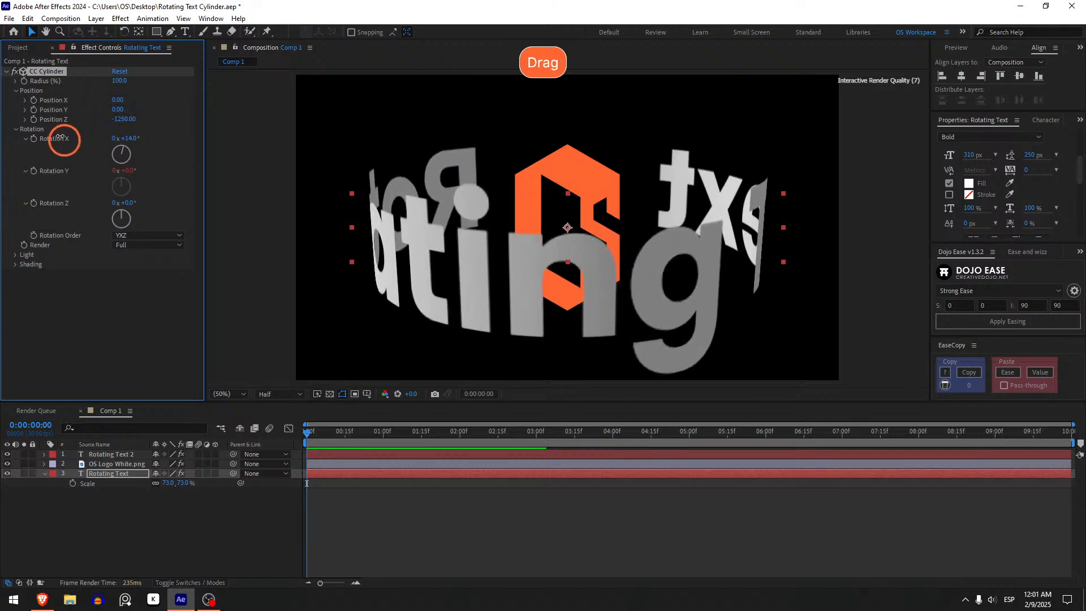
{"action": "mouse_move", "coordinate": [310, 434]}
{"action": "left_mouse_down"}
{"action": "mouse_move", "coordinate": [528, 433]}
{"action": "mouse_move", "coordinate": [307, 433]}
{"action": "left_mouse_up"}
{"action": "left_click_drag", "start_coordinate": [124, 120], "coordinate": [250, 141]}
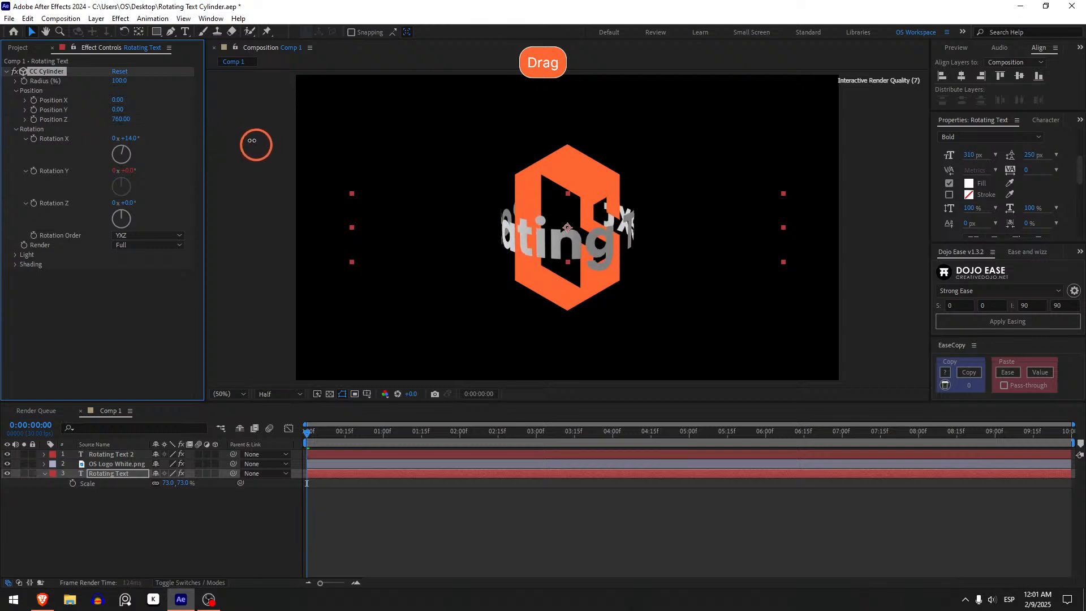
{"action": "left_click_drag", "start_coordinate": [312, 433], "coordinate": [289, 436]}
{"action": "key", "text": "shift"}
{"action": "left_click_drag", "start_coordinate": [121, 118], "coordinate": [102, 164]}
{"action": "left_click_drag", "start_coordinate": [69, 169], "coordinate": [96, 170]}
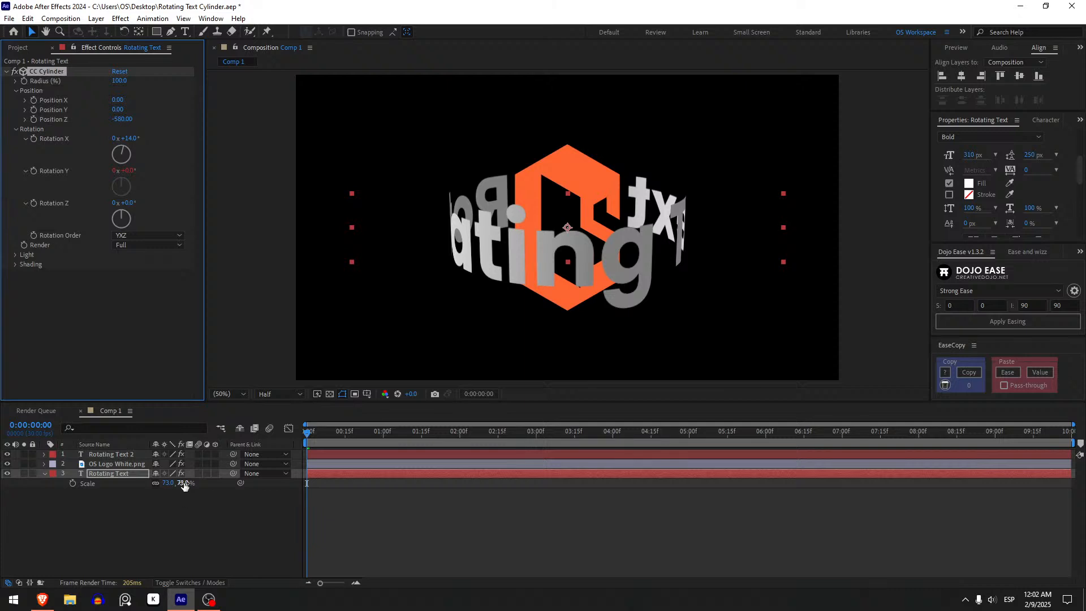
Set the bottom text layer's Scale to 59% and scrub briefly through the rotation, returning to the first frame.
{"action": "left_click", "coordinate": [125, 481]}
{"action": "left_click_drag", "start_coordinate": [187, 485], "coordinate": [176, 484]}
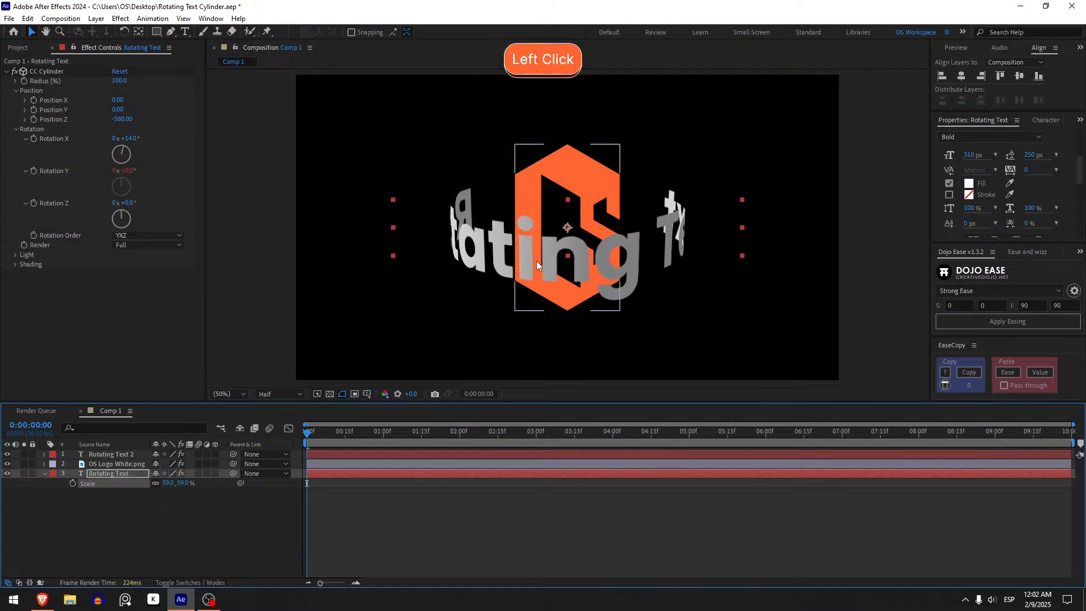
{"action": "left_click_drag", "start_coordinate": [338, 433], "coordinate": [318, 450]}
{"action": "left_click", "coordinate": [308, 432], "text": "shift"}
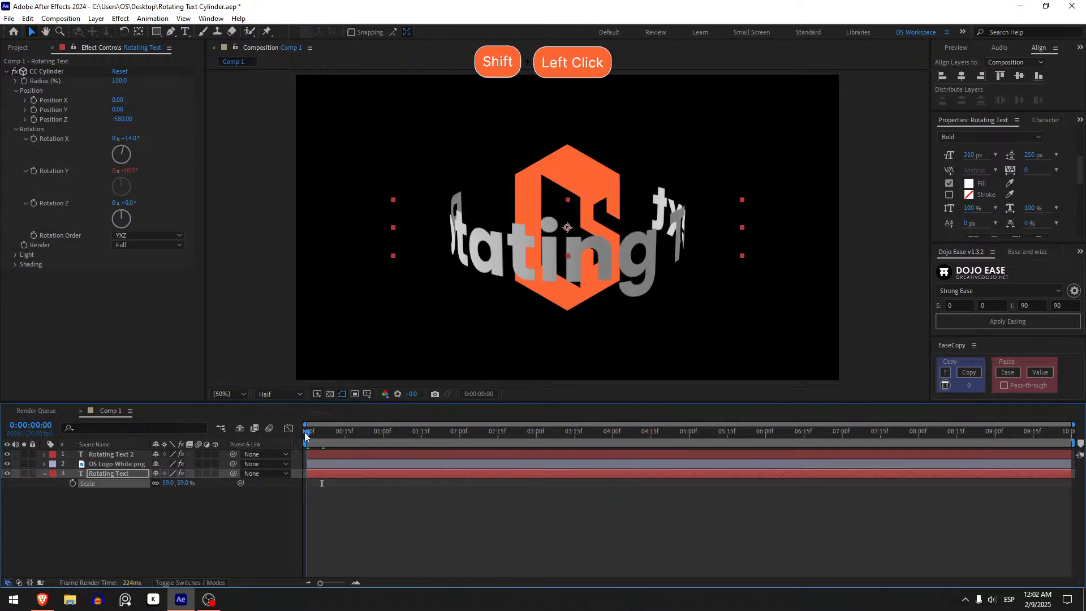
{"action": "left_click", "coordinate": [414, 461], "text": "shift"}
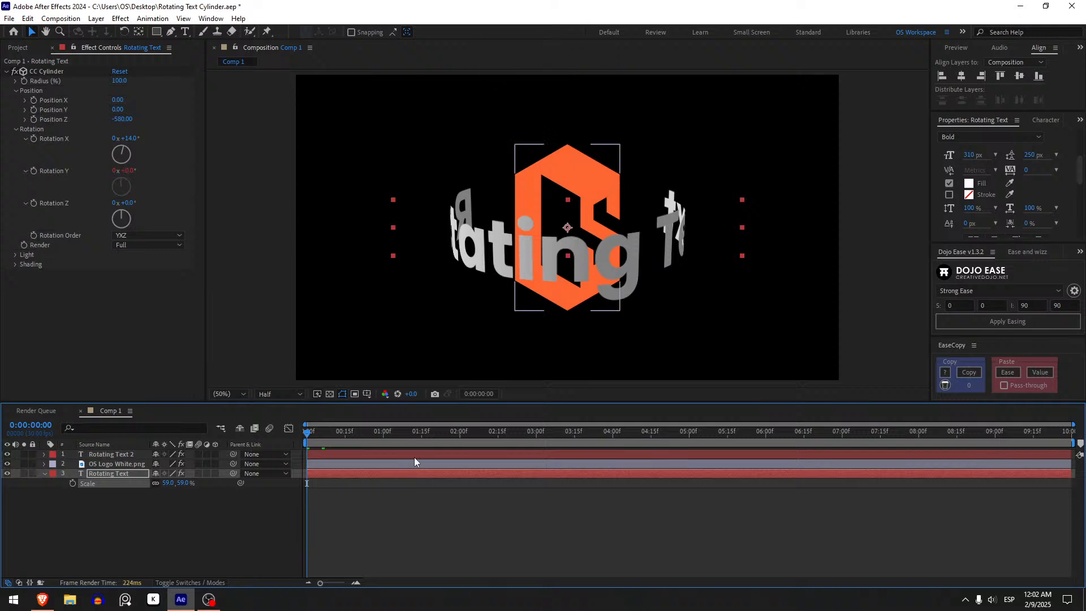
Insert several extra spaces between "Rotating" and "Text" in the bottom text layer.
{"action": "left_click", "coordinate": [424, 476]}
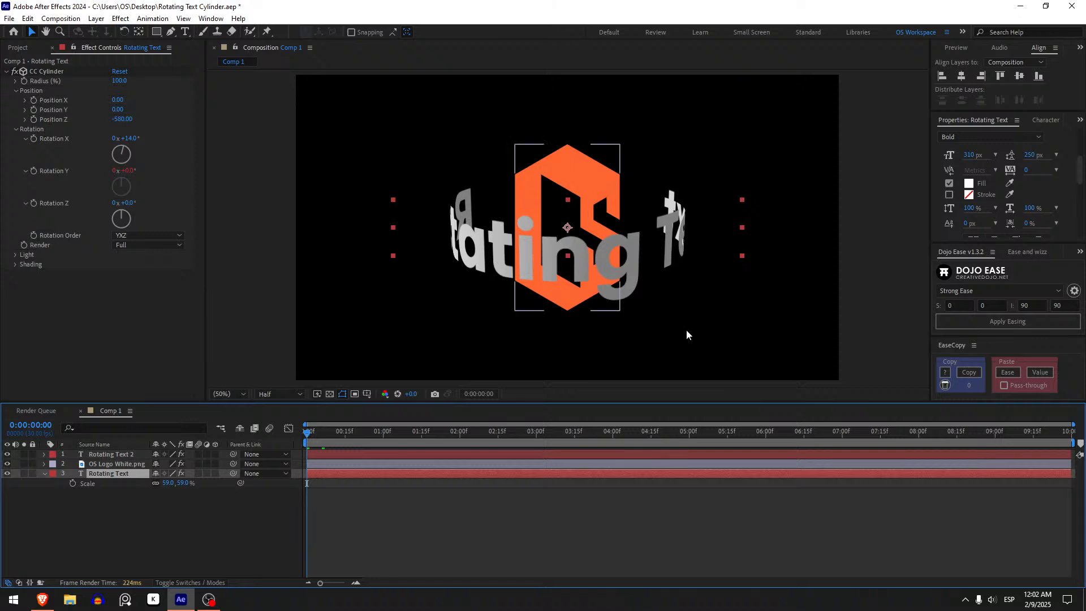
{"action": "double_click", "coordinate": [397, 475]}
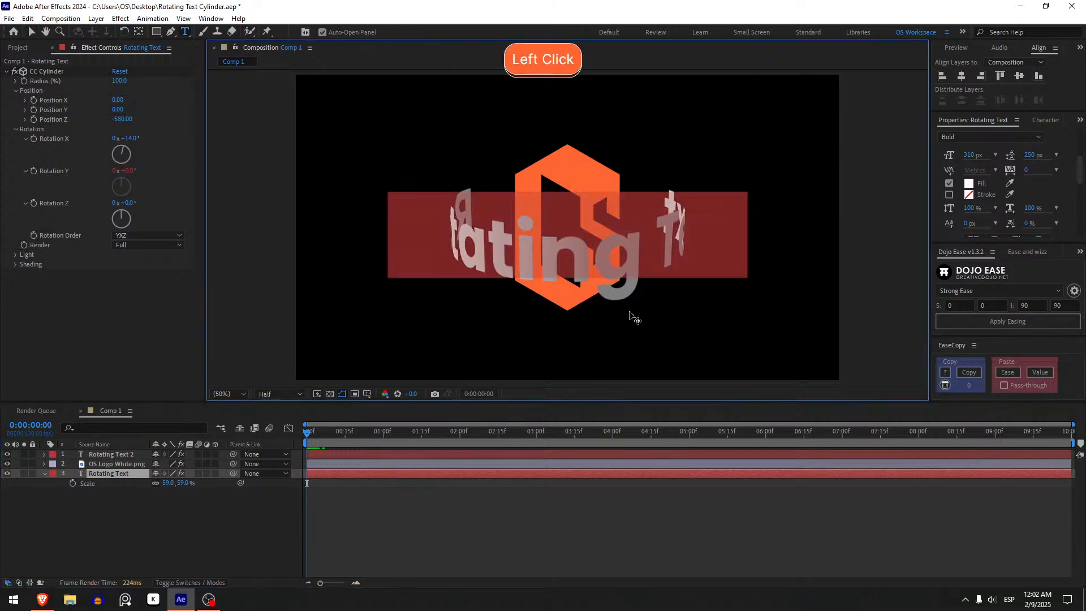
{"action": "left_click", "coordinate": [653, 240]}
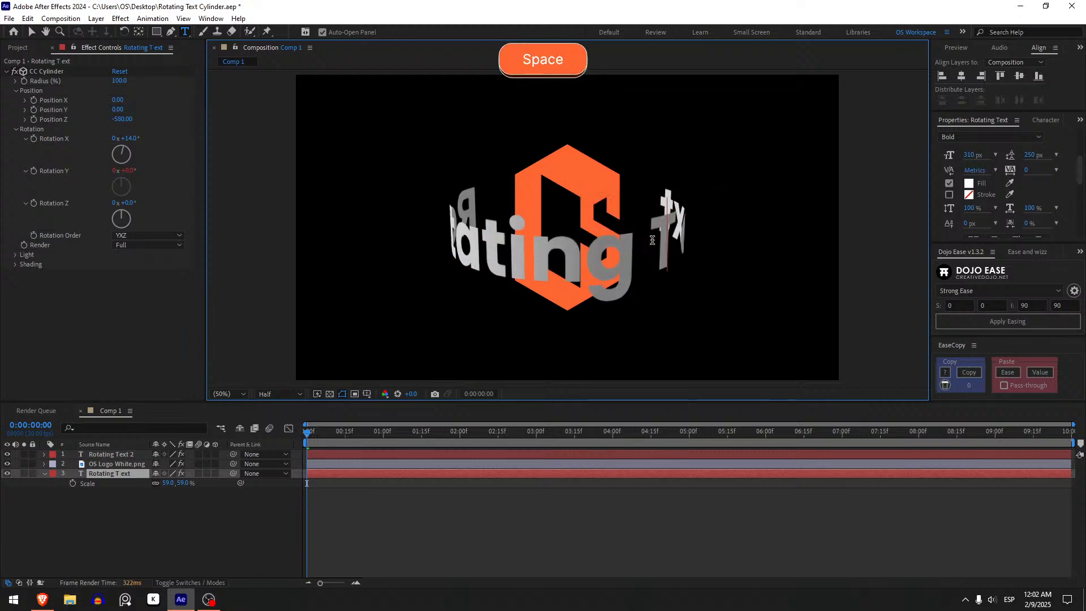
{"action": "key", "text": "BackSpace"}
{"action": "key", "text": "Left"}
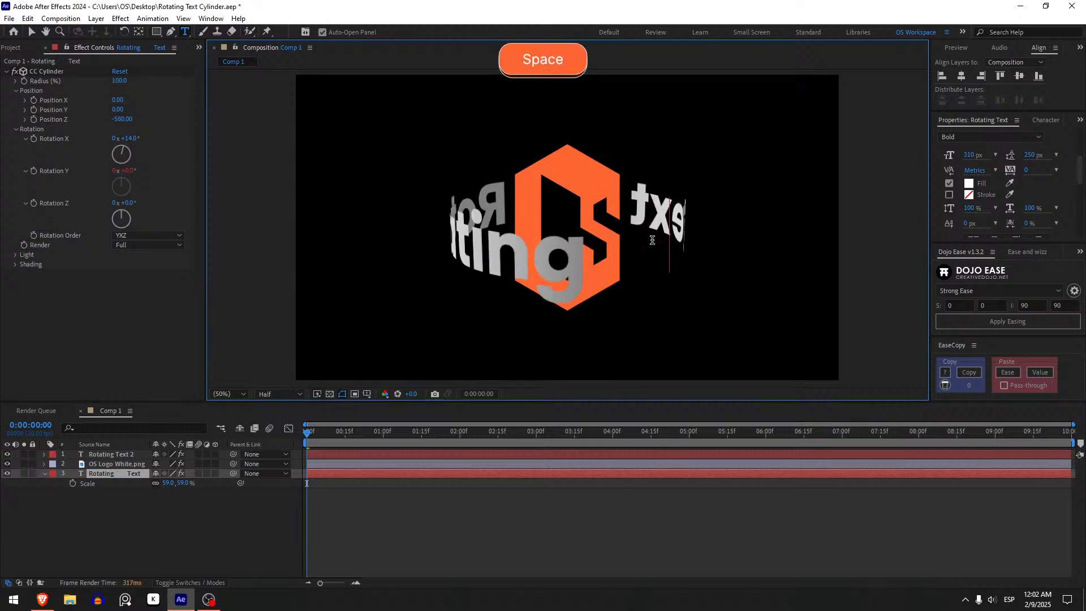
{"action": "left_click", "coordinate": [413, 536]}
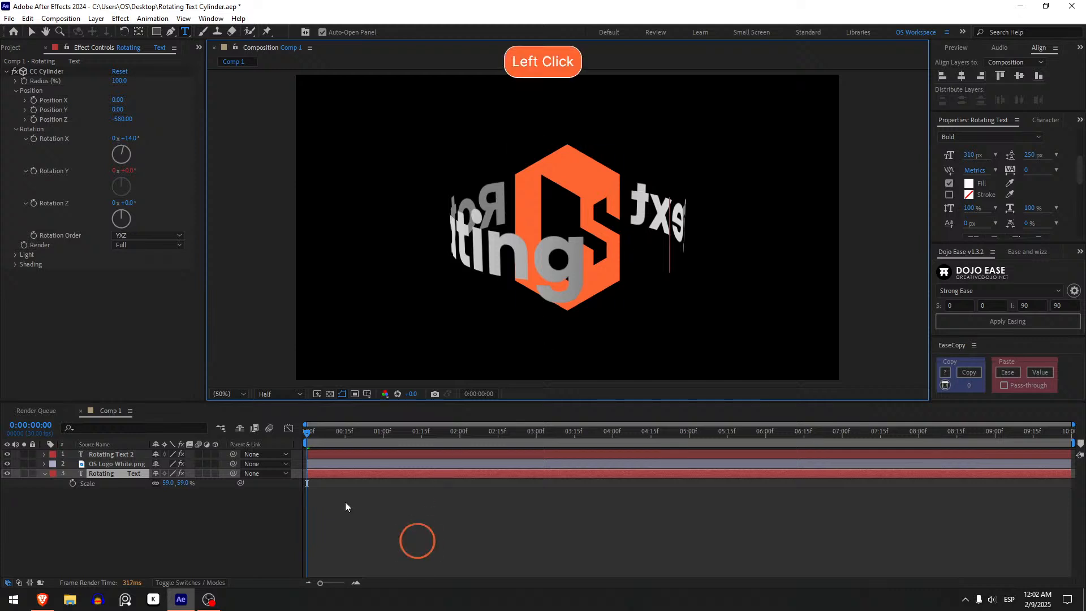
Play the animation to preview the rotating text with the wider word gap.
{"action": "mouse_move", "coordinate": [305, 436]}
{"action": "left_mouse_down"}
{"action": "mouse_move", "coordinate": [567, 427]}
{"action": "mouse_move", "coordinate": [729, 389]}
{"action": "mouse_move", "coordinate": [304, 417]}
{"action": "left_mouse_up"}
{"action": "key", "text": "space"}
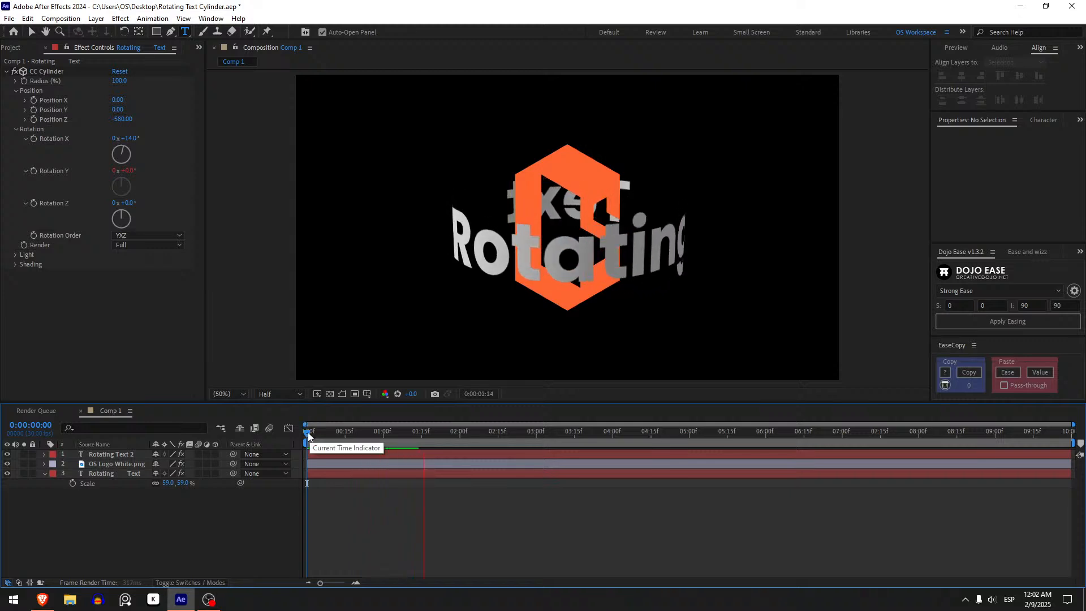
{"action": "left_click", "coordinate": [308, 435]}
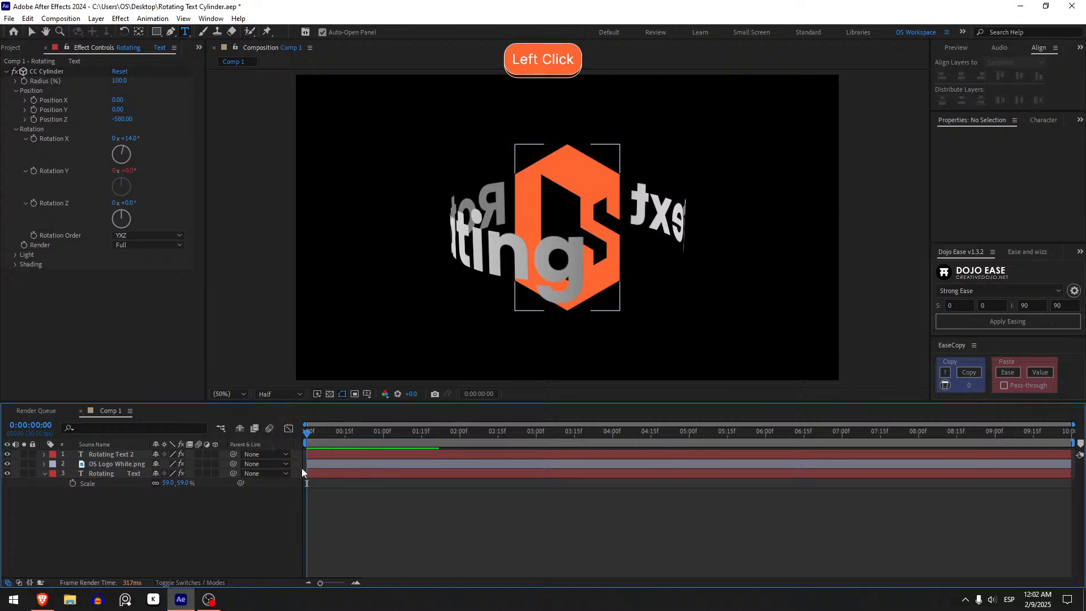
Inspect the spacing inside the bottom text layer's wording and scrub through the rotation, returning to the first frame.
{"action": "left_click", "coordinate": [325, 473]}
{"action": "key", "text": "Left"}
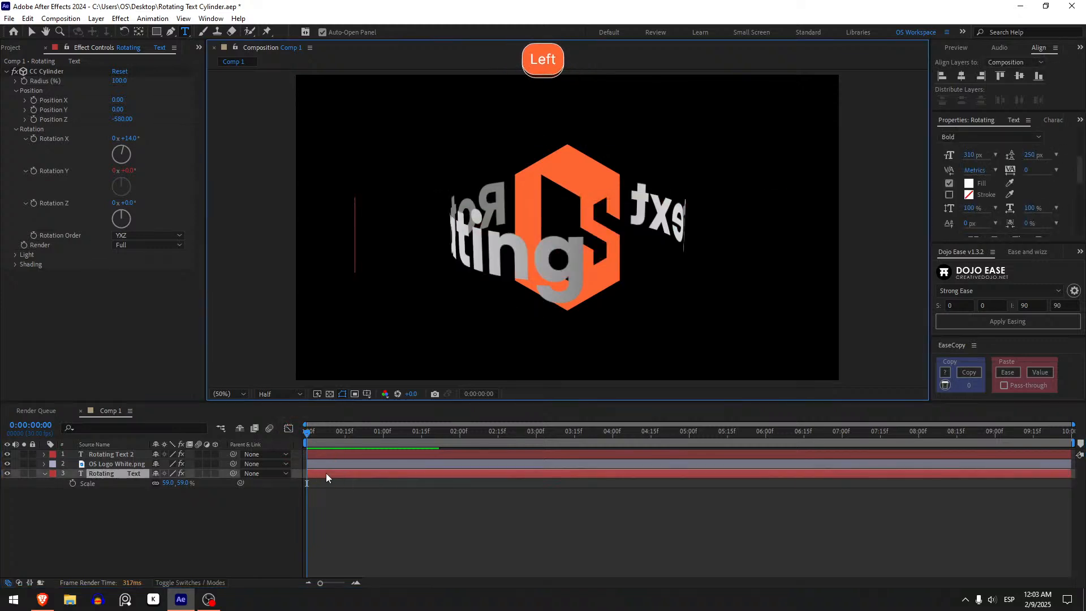
{"action": "key", "text": "ctrl+Right"}
{"action": "key", "text": "Left"}
{"action": "key", "text": "Left"}
{"action": "key", "text": "Left"}
{"action": "key", "text": "Left"}
{"action": "key", "text": "Left"}
{"action": "key", "text": "Left"}
{"action": "key", "text": "Left"}
{"action": "key", "text": "Left"}
{"action": "key", "text": "Left"}
{"action": "key", "text": "Left"}
{"action": "key", "text": "Left"}
{"action": "key", "text": "Left"}
{"action": "key", "text": "Left"}
{"action": "key", "text": "Left"}
{"action": "key", "text": "Left"}
{"action": "key", "text": "Left"}
{"action": "key", "text": "Left"}
{"action": "key", "text": "Left"}
{"action": "key", "text": "Left"}
{"action": "key", "text": "ctrl+Right"}
{"action": "left_click", "coordinate": [386, 582]}
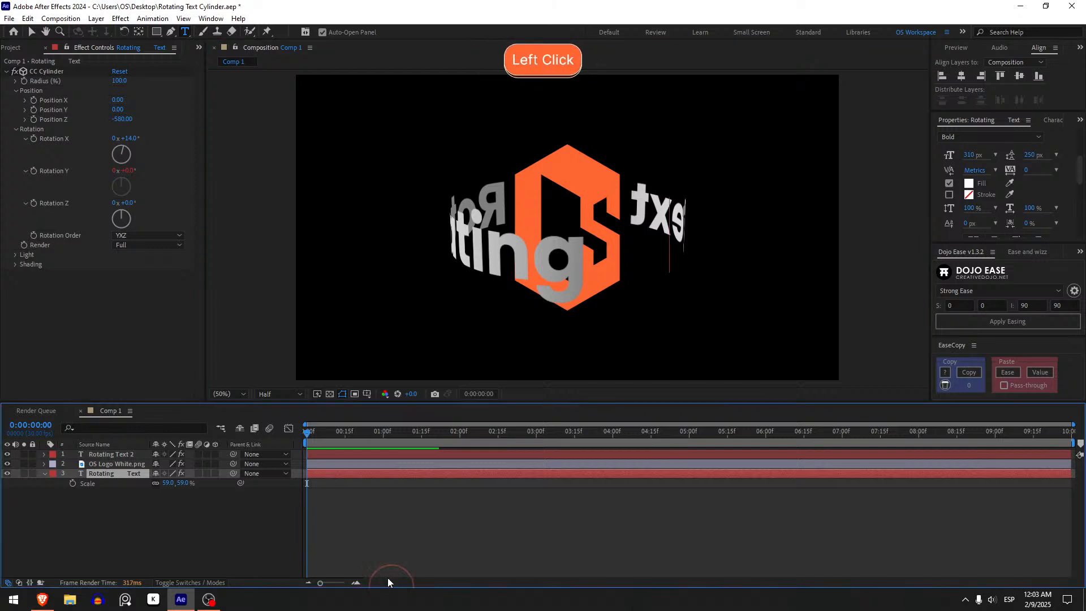
{"action": "left_click", "coordinate": [315, 493]}
{"action": "left_click_drag", "start_coordinate": [309, 433], "coordinate": [699, 429]}
{"action": "left_click_drag", "start_coordinate": [804, 415], "coordinate": [266, 453]}
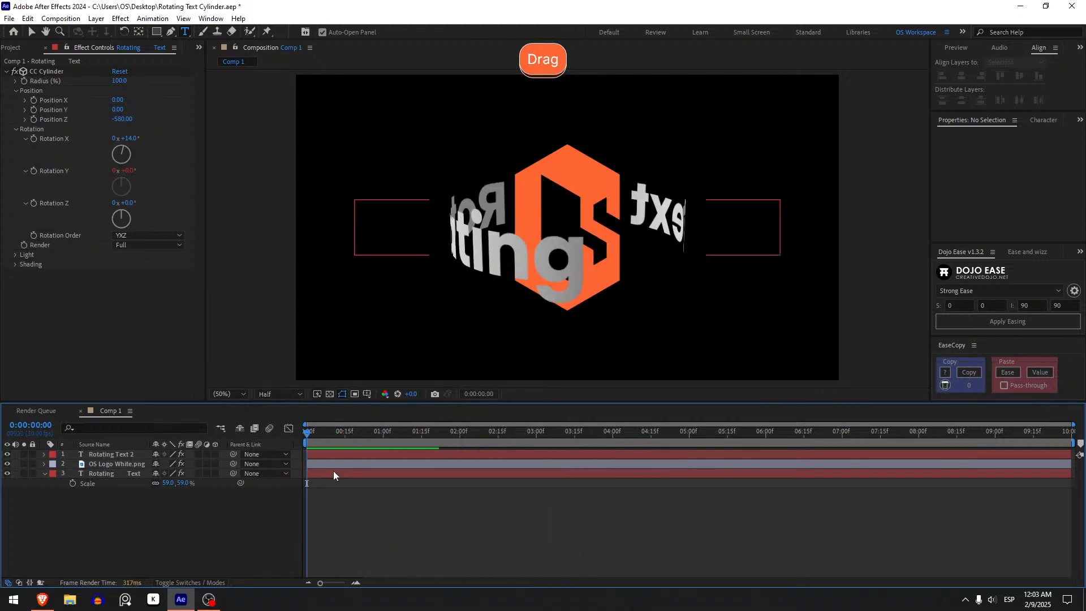
Delete the extra spaces in the bottom text layer so its wording is "Rotating Text" with a single space.
{"action": "left_click", "coordinate": [333, 470]}
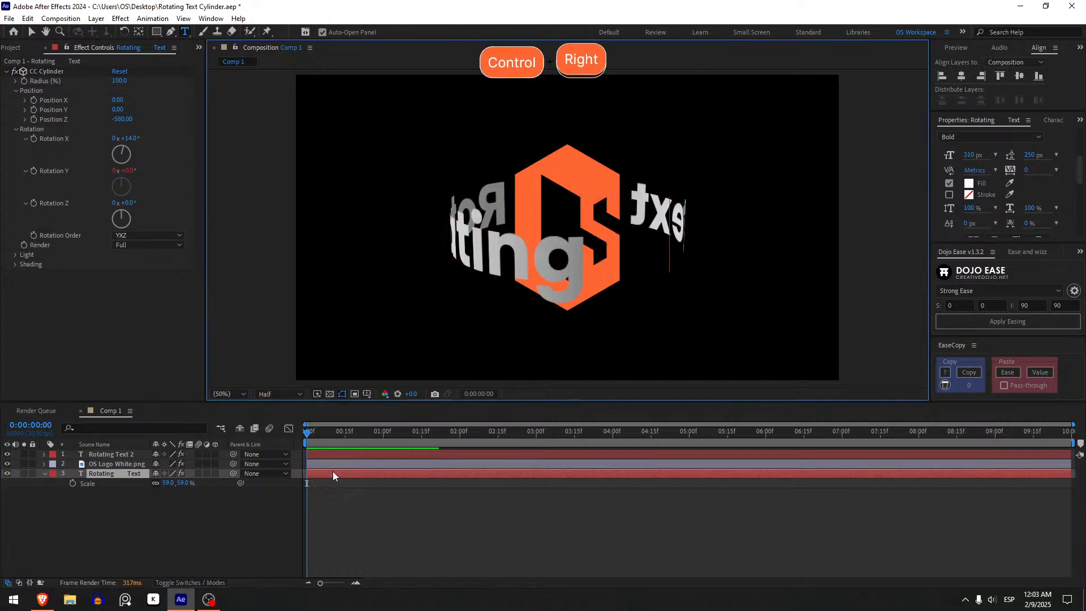
{"action": "key", "text": "ctrl+Left"}
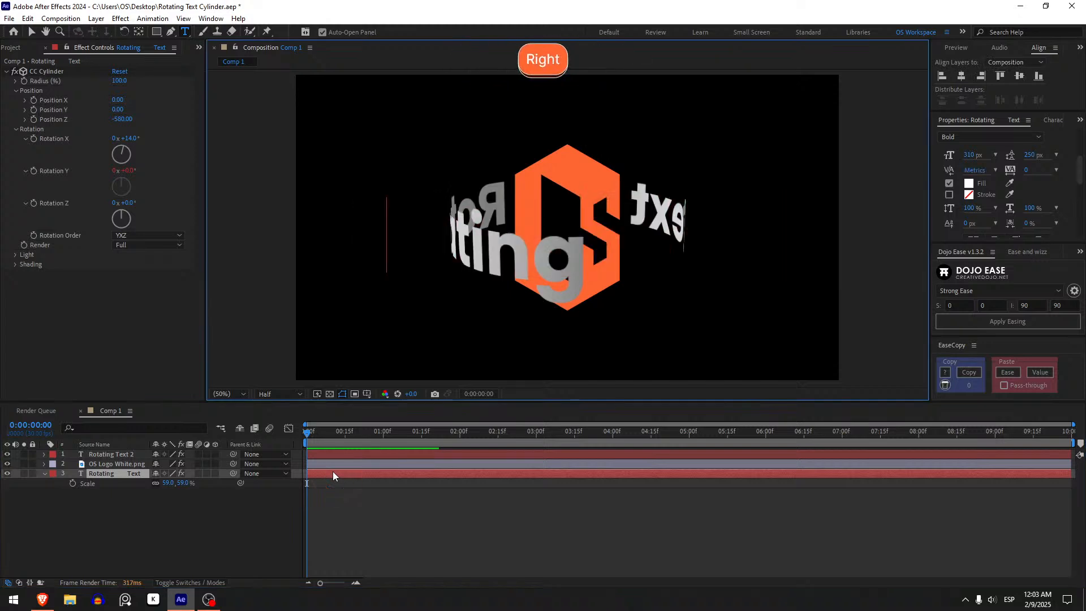
{"action": "key", "text": "ctrl+Right"}
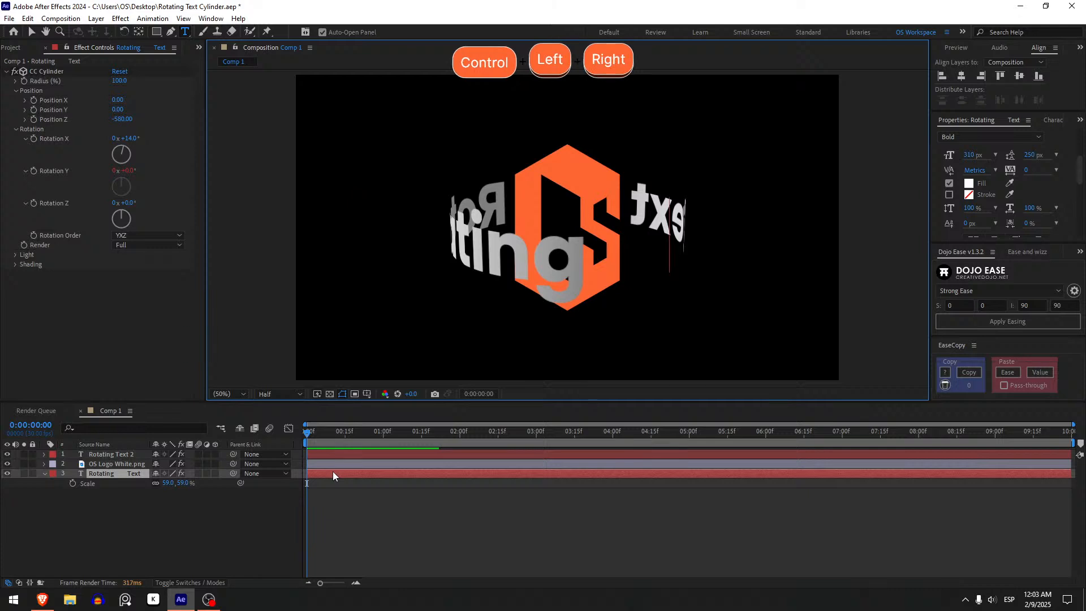
{"action": "key", "text": "BackSpace"}
{"action": "key", "text": "BackSpace"}
{"action": "key", "text": "BackSpace"}
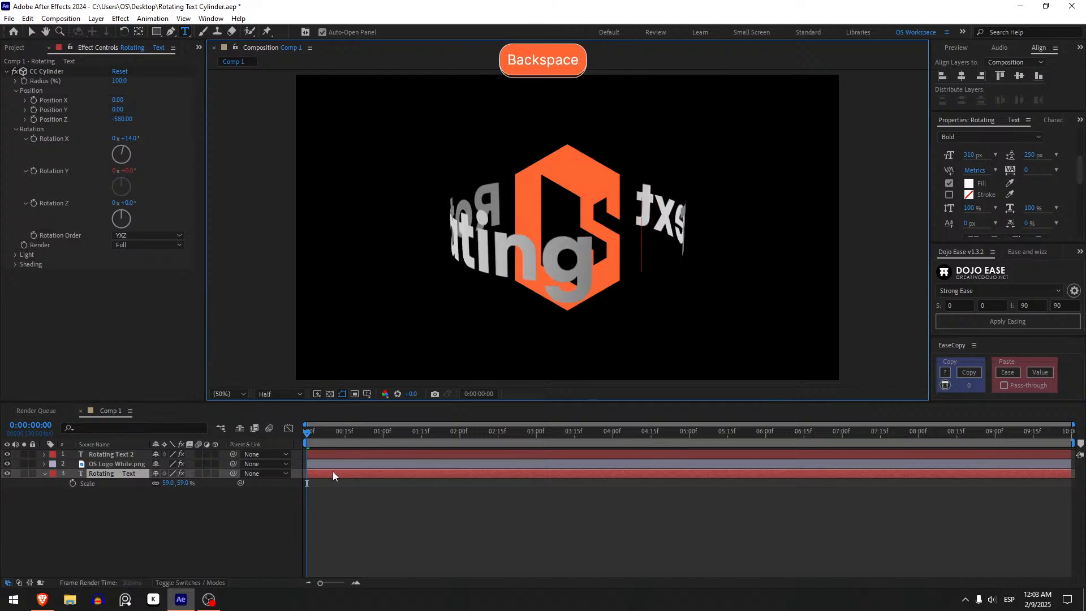
{"action": "key", "text": "BackSpace"}
{"action": "key", "text": "BackSpace"}
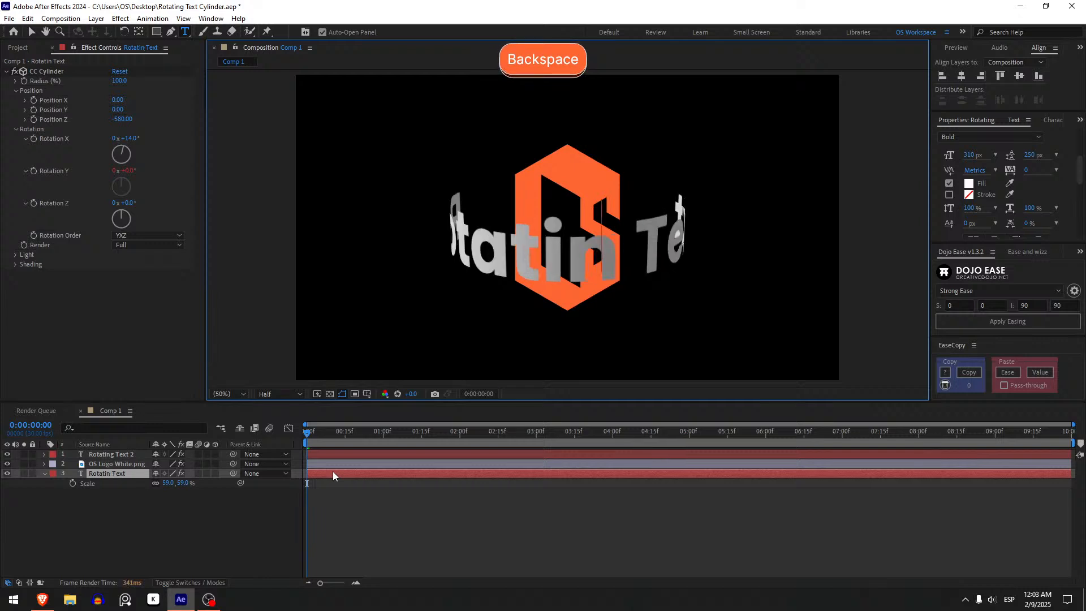
{"action": "key", "text": "BackSpace"}
{"action": "type", "text": "g"}
{"action": "key", "text": "BackSpace"}
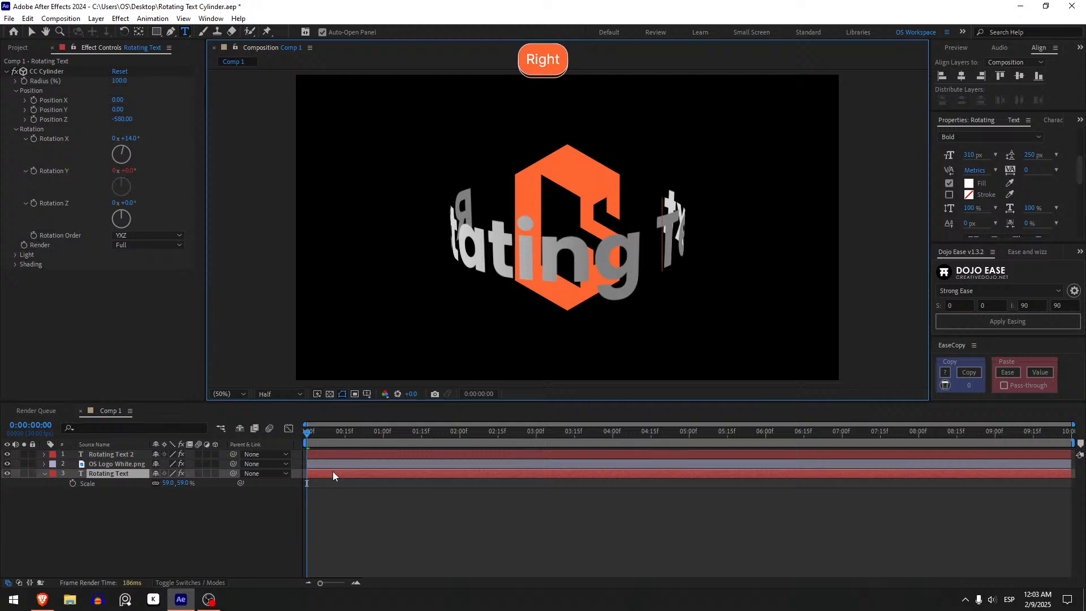
Extend the bottom layer's wording to "Rotating Text Cylinder" and finish the text edit.
{"action": "key", "text": "BackSpace"}
{"action": "type", "text": "Text"}
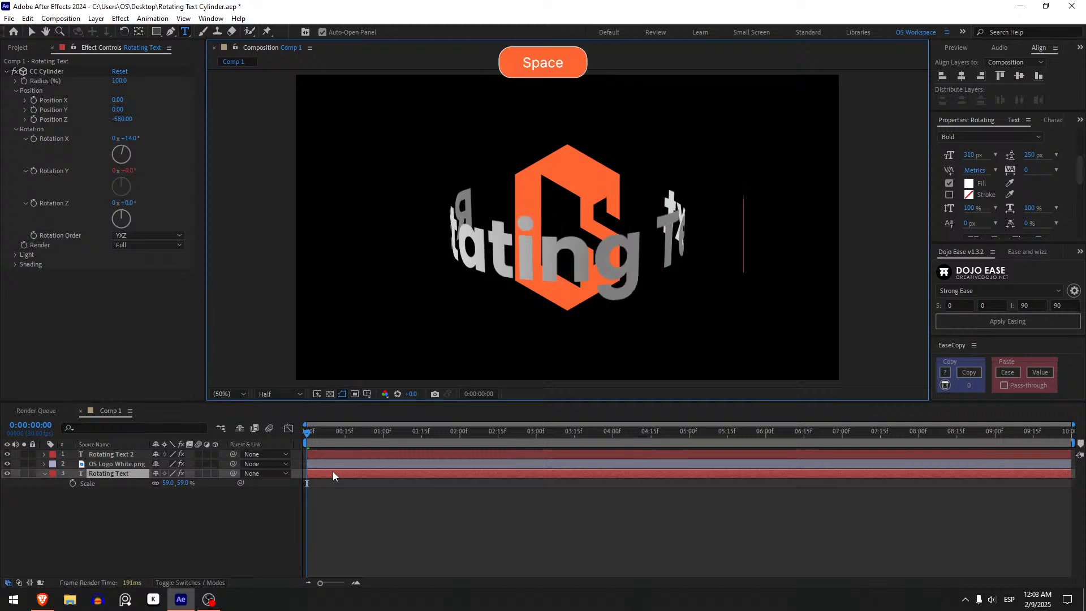
{"action": "type", "text": " Cylinder"}
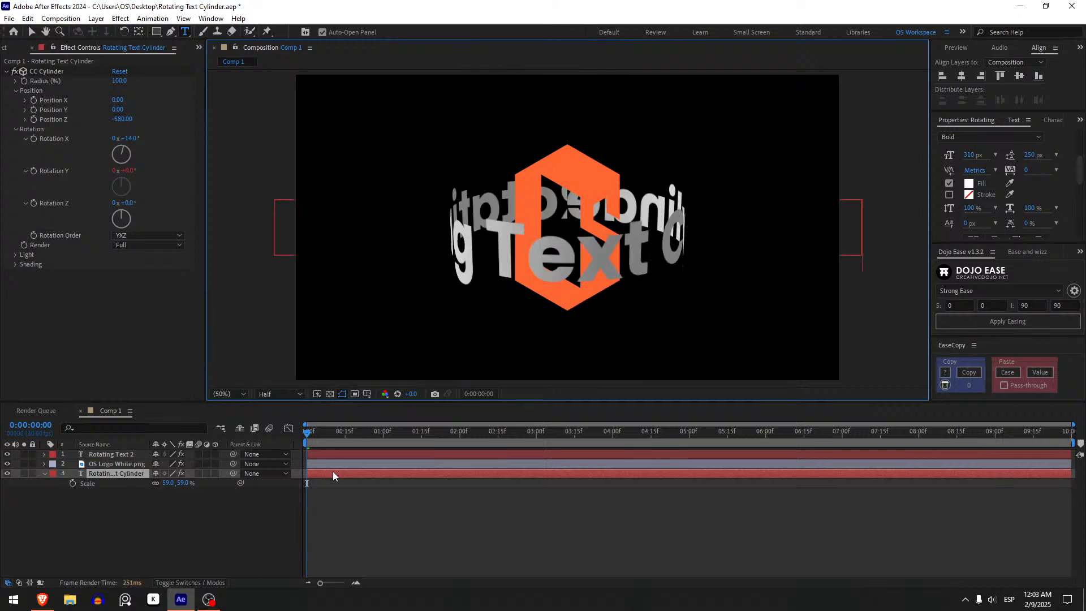
{"action": "left_click", "coordinate": [402, 520]}
Set the Rotating Text Cylinder layer's Scale to 52% and switch back to the Selection tool.
{"action": "left_click_drag", "start_coordinate": [183, 485], "coordinate": [176, 480]}
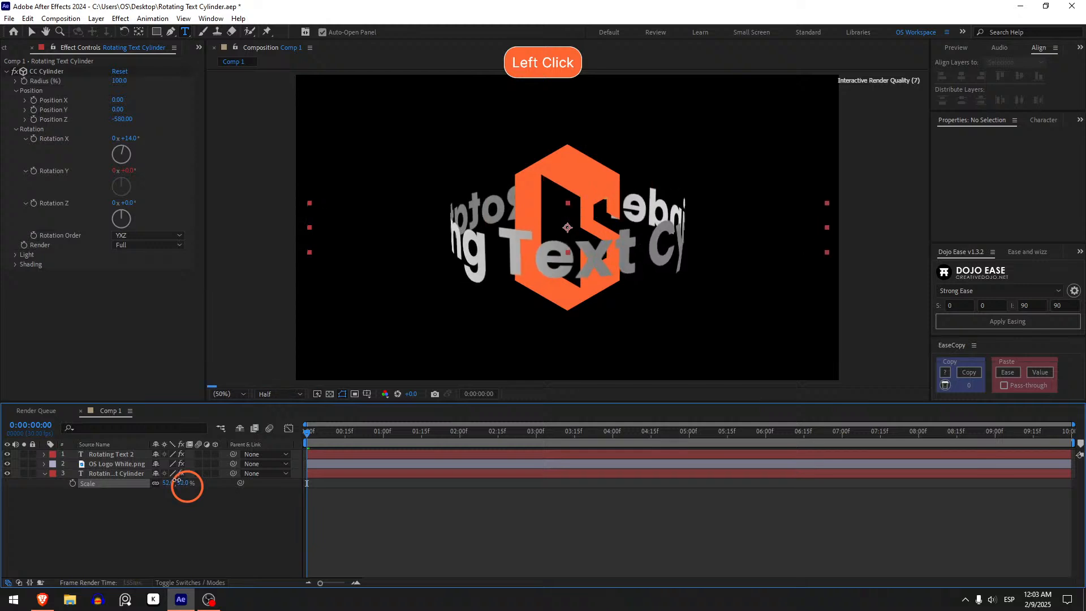
{"action": "left_click", "coordinate": [309, 483]}
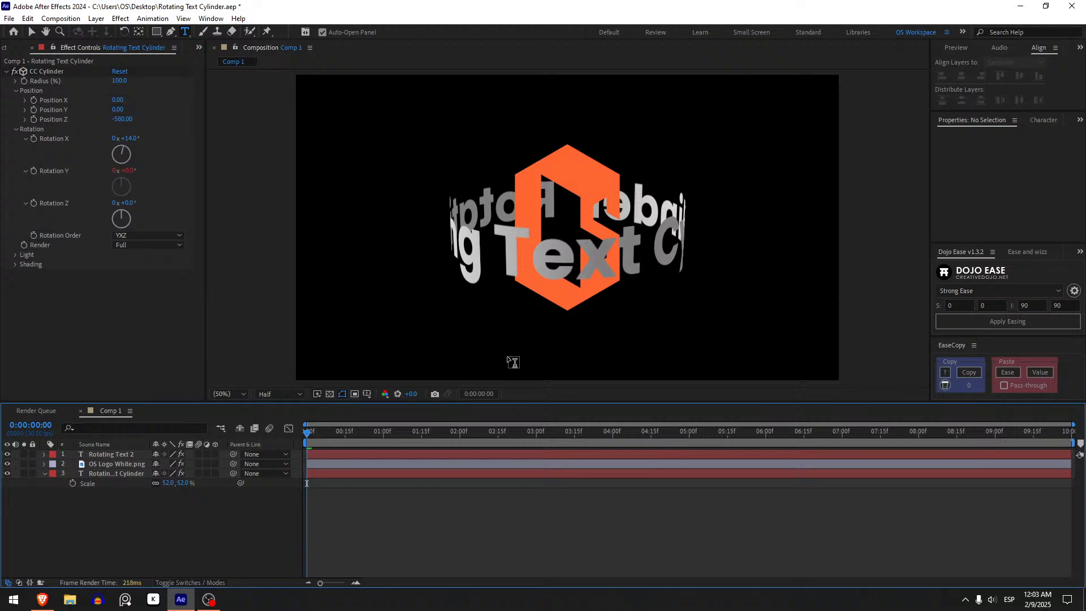
{"action": "key", "text": "v"}
Set the Light Height to 100 in the Rotating Text Cylinder layer's CC Cylinder light settings.
{"action": "left_click", "coordinate": [105, 477]}
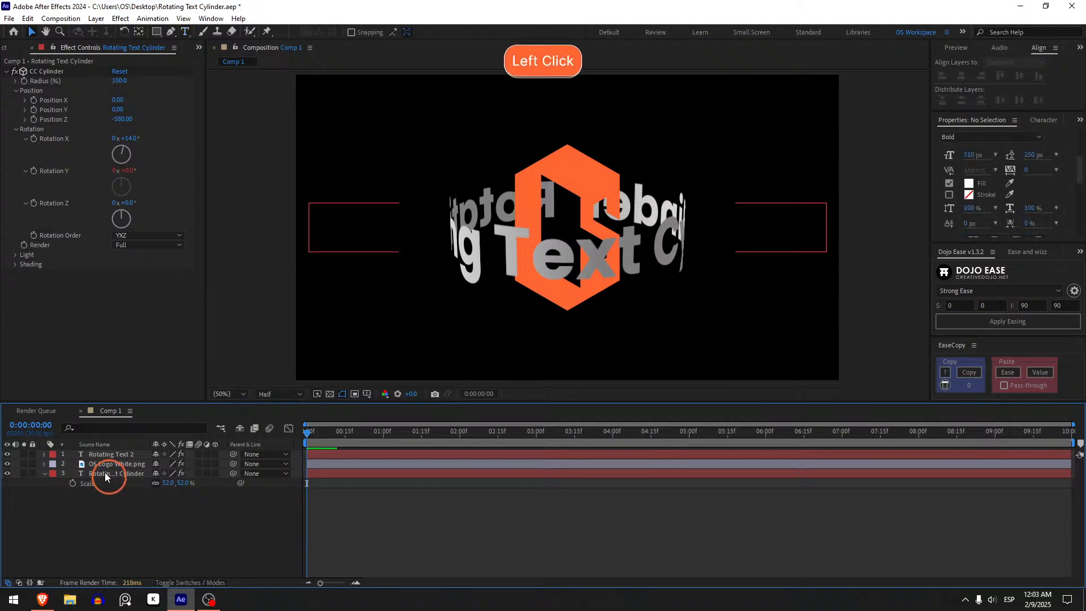
{"action": "left_click", "coordinate": [16, 256]}
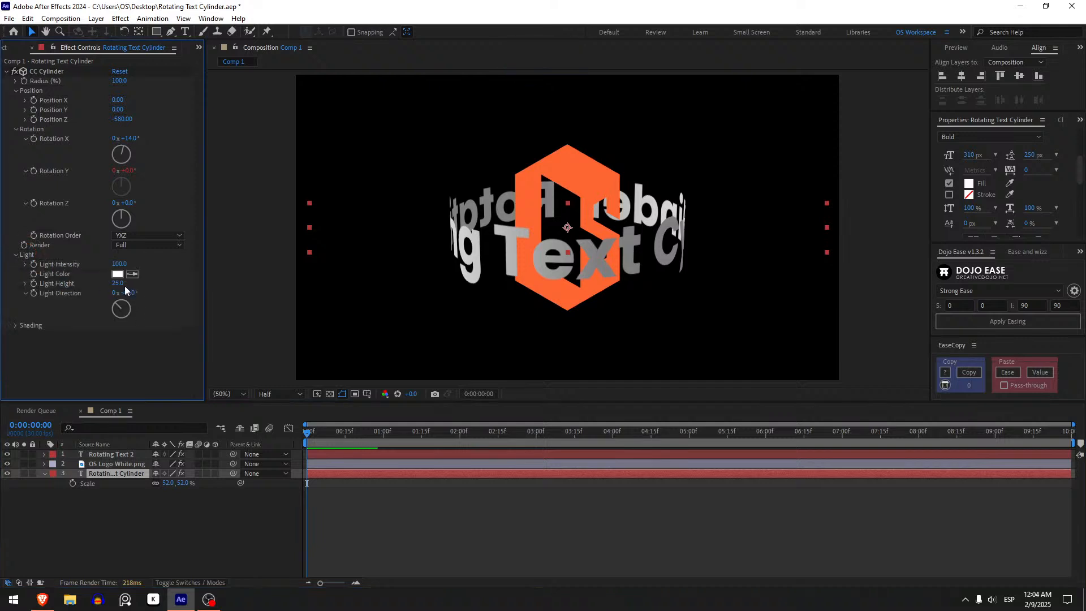
{"action": "left_click_drag", "start_coordinate": [116, 289], "coordinate": [297, 300]}
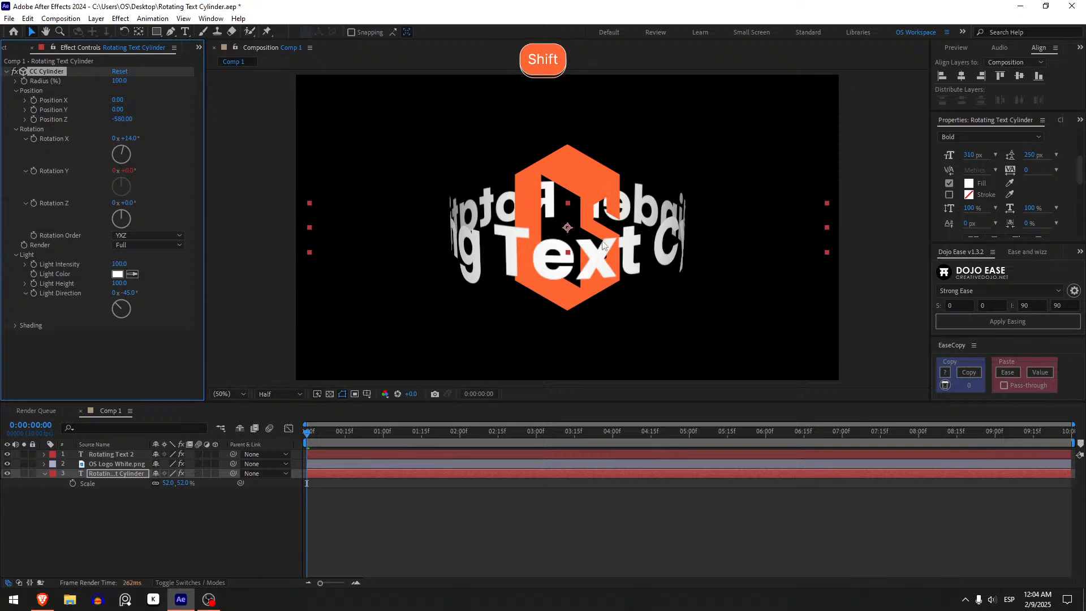
Examine the shading at the edges of the text cylinder up close at frame 11, and refit the composition in view.
{"action": "left_click", "coordinate": [335, 436]}
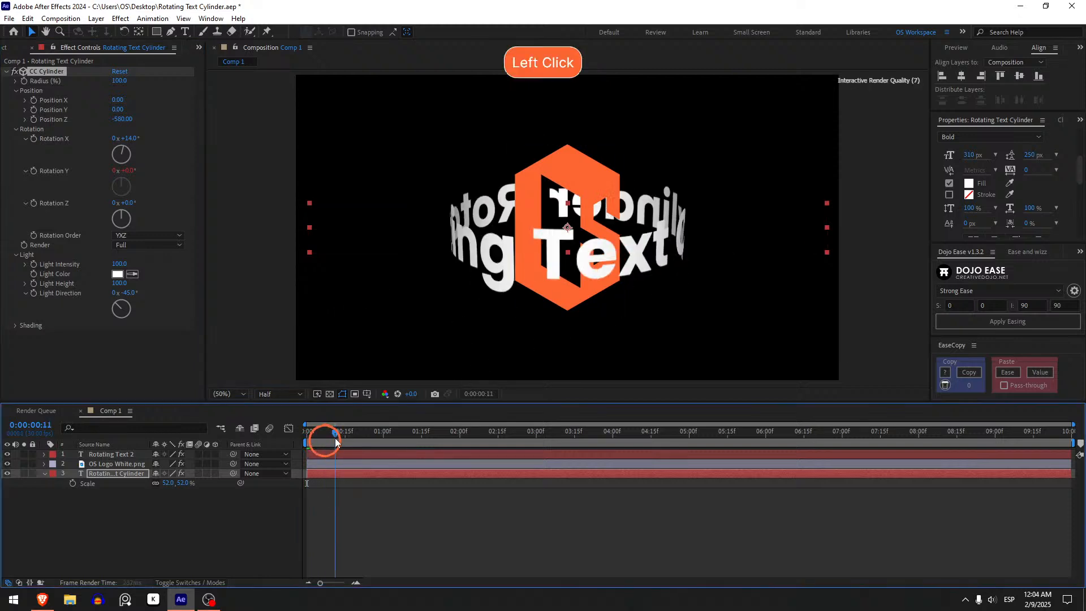
{"action": "scroll", "coordinate": [387, 216], "scroll_direction": "up", "scroll_amount": 1}
{"action": "left_click_drag", "start_coordinate": [385, 216], "coordinate": [613, 220]}
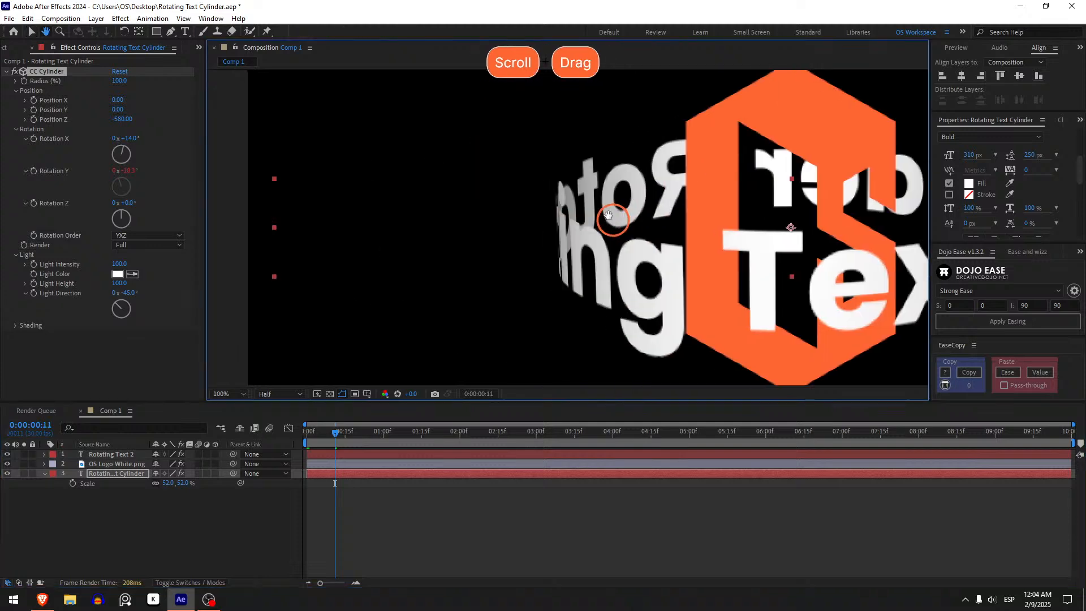
{"action": "scroll", "coordinate": [577, 212], "scroll_direction": "up", "scroll_amount": 1}
{"action": "scroll", "coordinate": [575, 209], "scroll_direction": "down", "scroll_amount": 1}
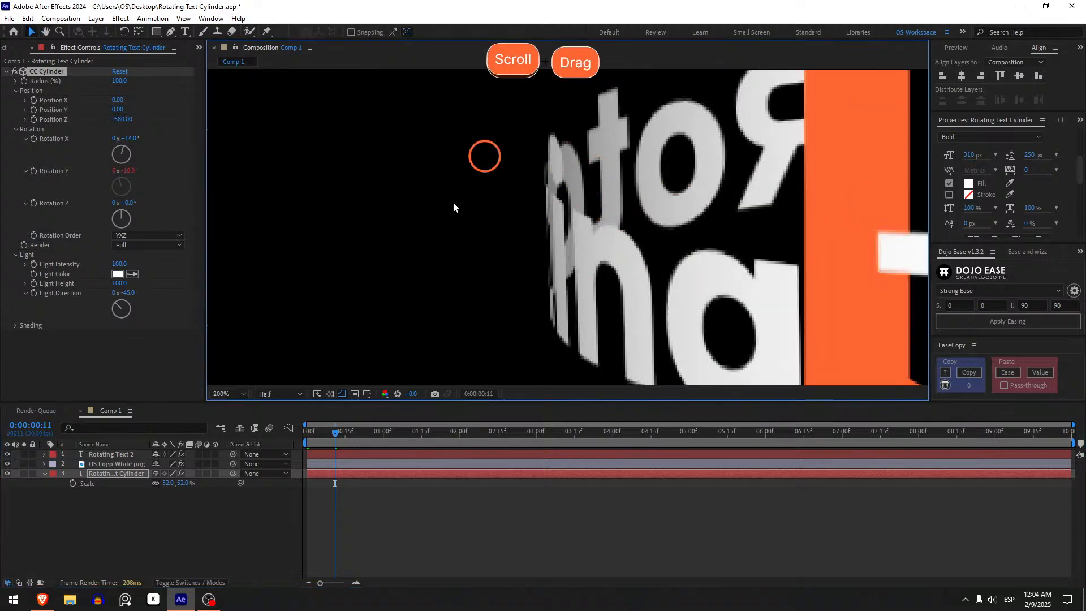
{"action": "scroll", "coordinate": [553, 153], "scroll_direction": "down", "scroll_amount": 1}
{"action": "scroll", "coordinate": [554, 152], "scroll_direction": "up", "scroll_amount": 2}
{"action": "left_click", "coordinate": [238, 391]}
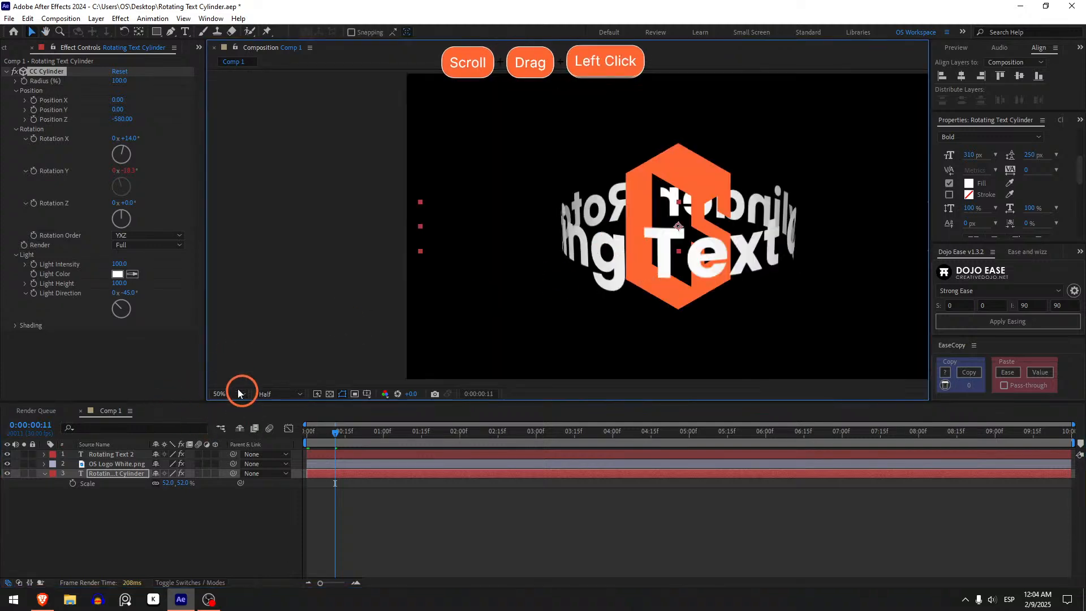
{"action": "left_click", "coordinate": [250, 205]}
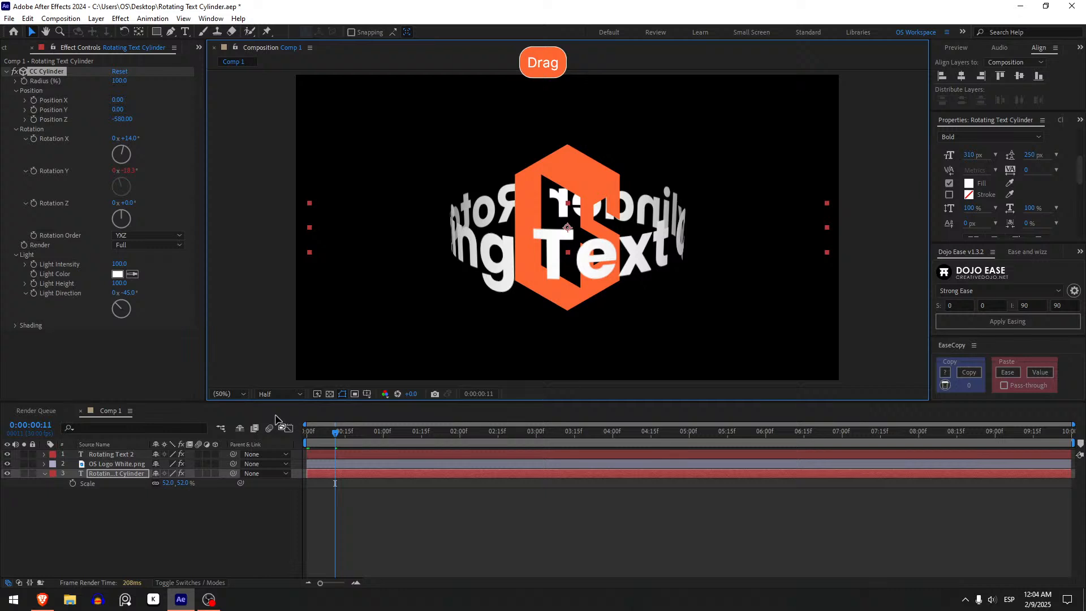
Try an Ambient value of 200 in the Rotating Text Cylinder layer's CC Cylinder shading, and undo it.
{"action": "left_click", "coordinate": [14, 326]}
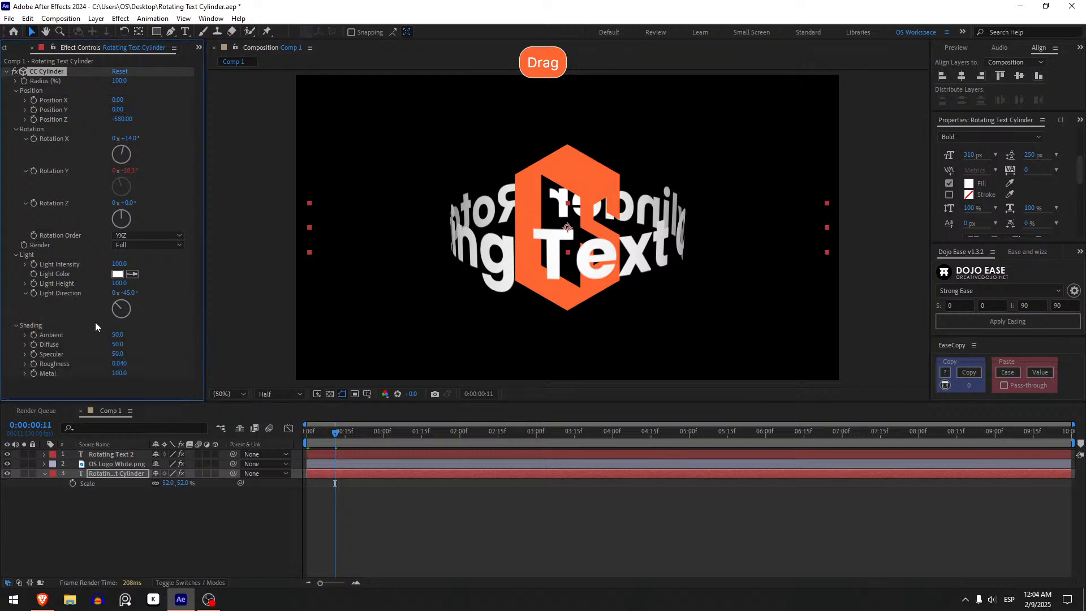
{"action": "left_click_drag", "start_coordinate": [120, 335], "coordinate": [373, 319]}
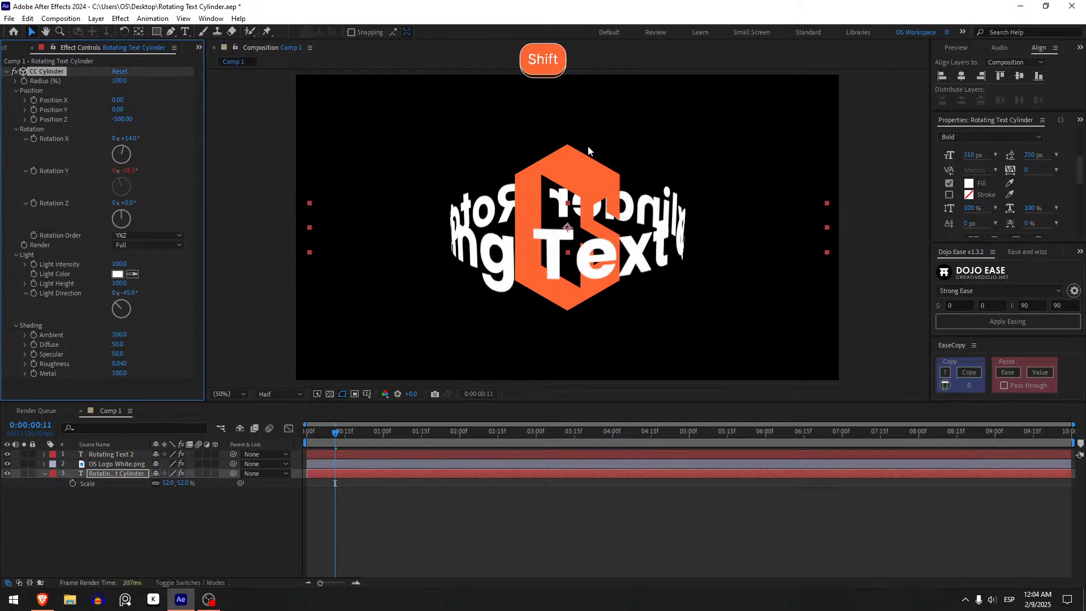
{"action": "key", "text": "ctrl+z"}
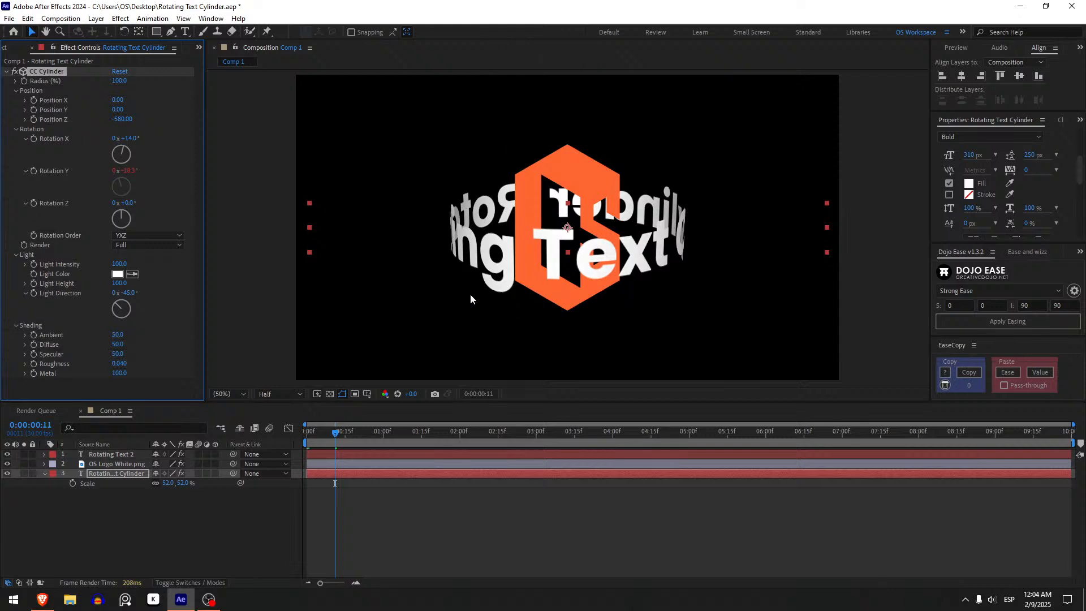
Collapse the CC Cylinder effect settings of the Rotating Text Cylinder layer.
{"action": "left_click", "coordinate": [15, 223]}
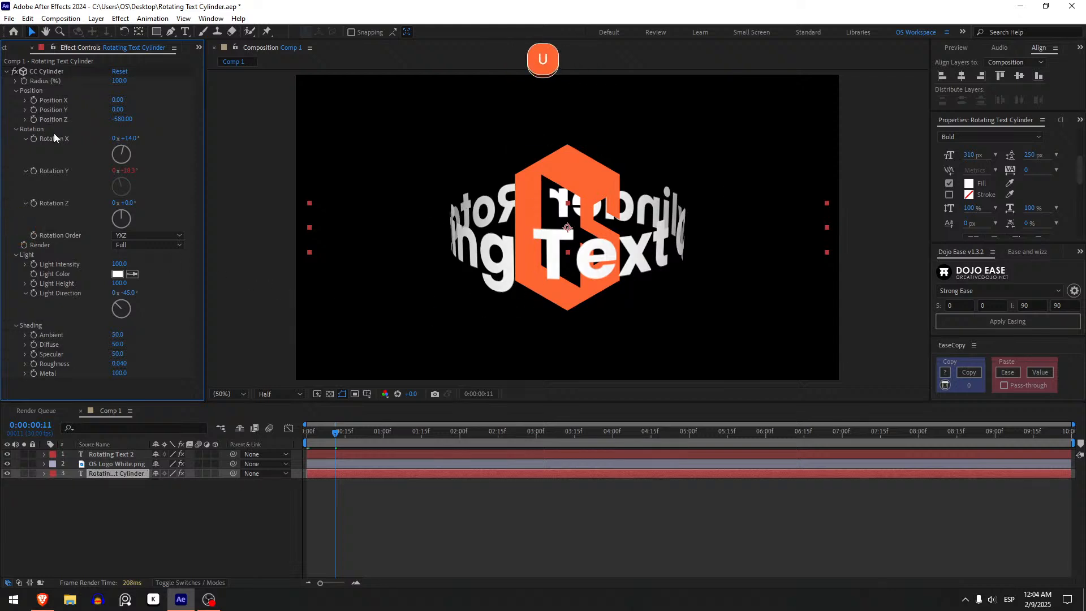
{"action": "left_click", "coordinate": [6, 72]}
{"action": "left_click", "coordinate": [110, 255]}
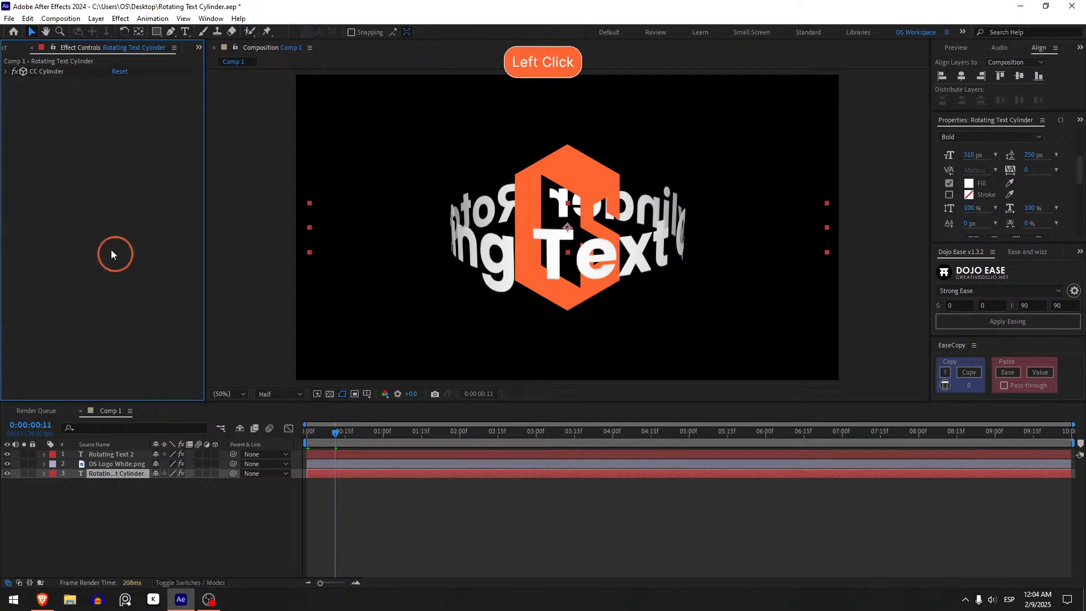
Try the Better Glow preset on the Rotating Text Cylinder layer, and undo it.
{"action": "key", "text": "ctrl+space"}
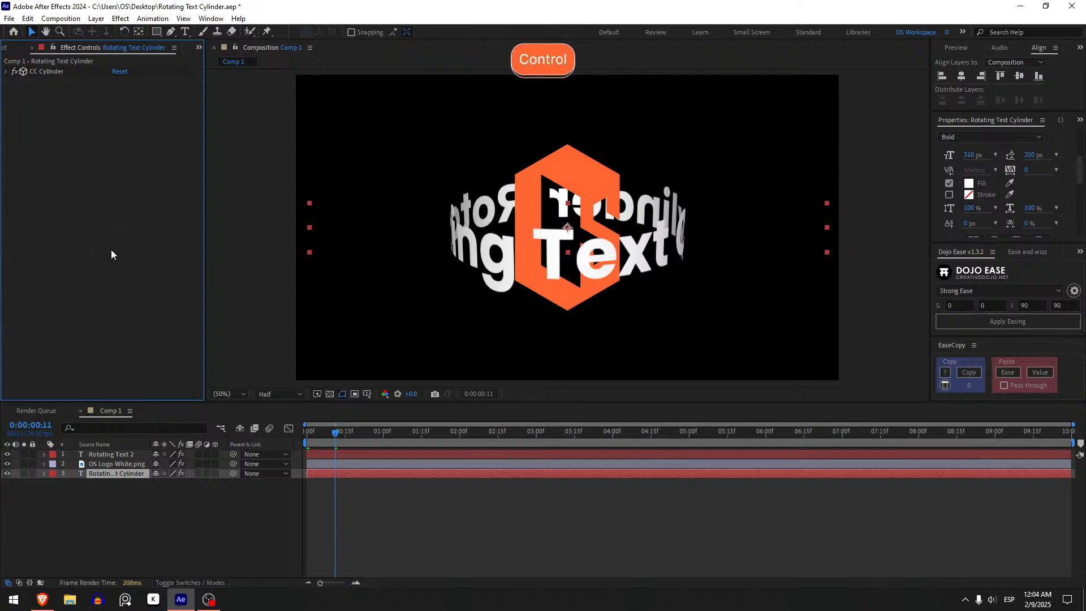
{"action": "type", "text": "better"}
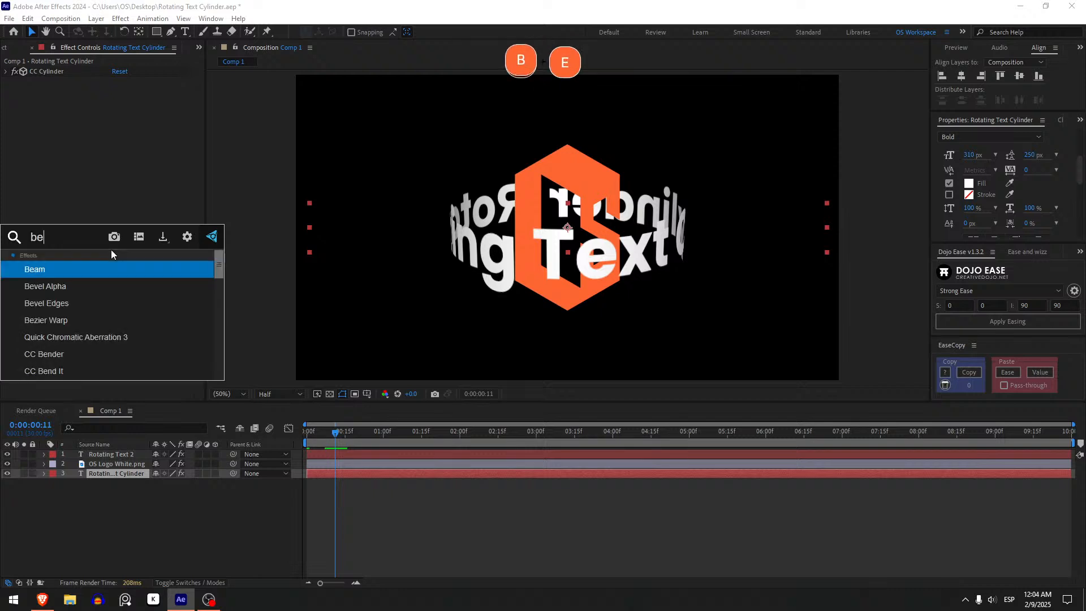
{"action": "key", "text": "Return"}
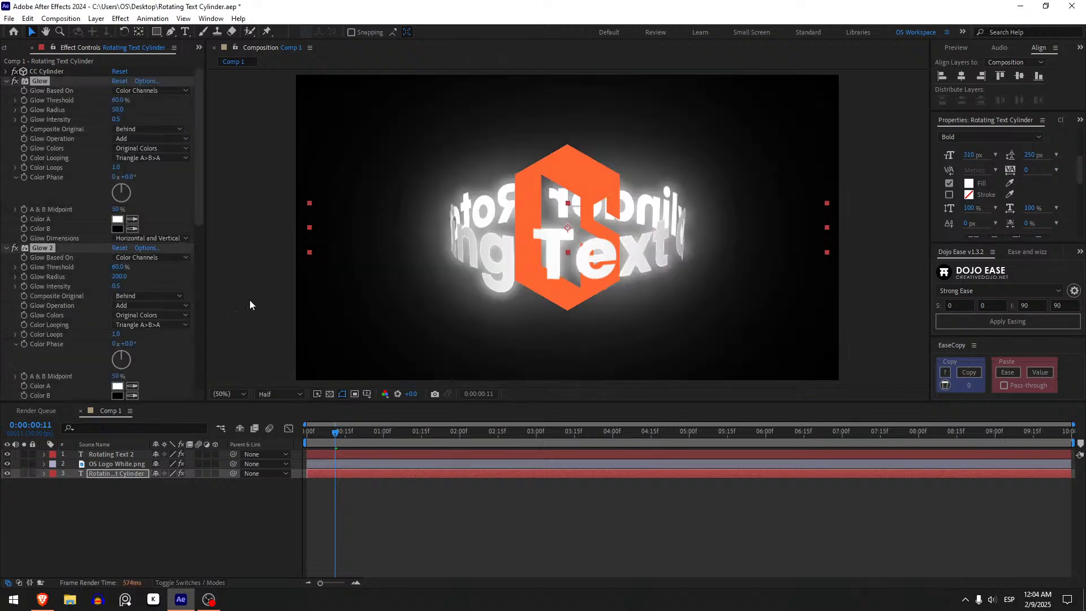
{"action": "key", "text": "ctrl+z"}
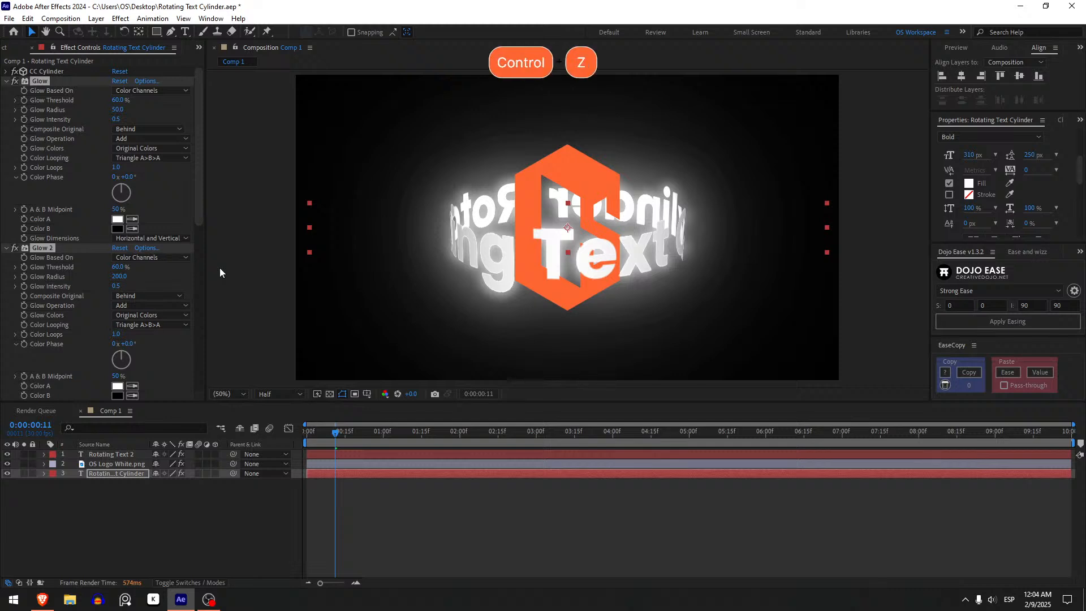
{"action": "key", "text": "ctrl+z"}
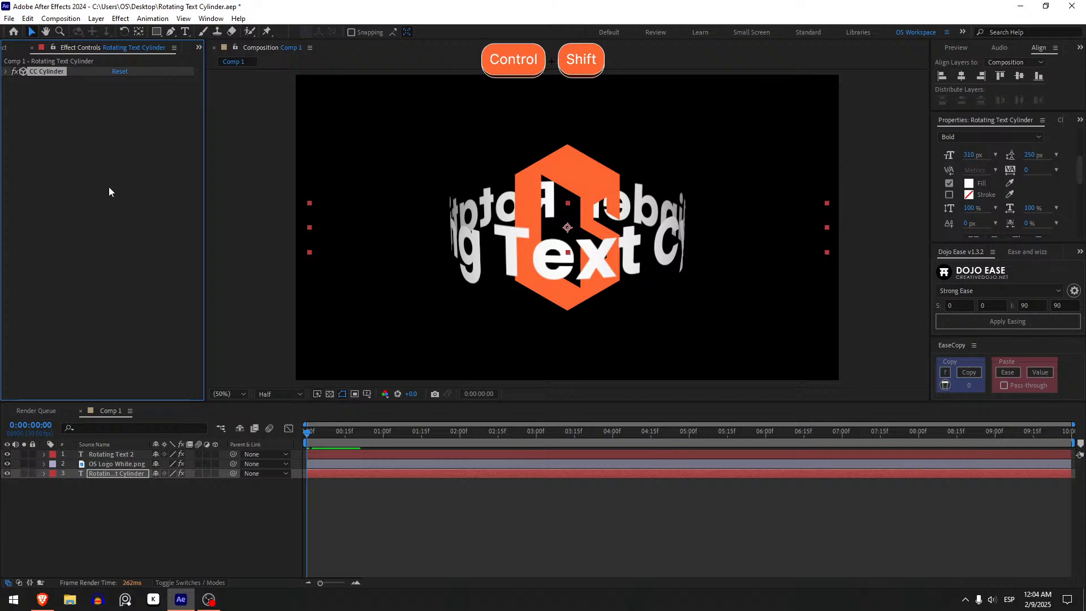
Apply the Glow effect to the Rotating Text Cylinder layer and set its Glow Radius to 50.
{"action": "key", "text": "ctrl+shift+a"}
{"action": "key", "text": "ctrl+space"}
{"action": "type", "text": "glo"}
{"action": "key", "text": "BackSpace"}
{"action": "key", "text": "BackSpace"}
{"action": "type", "text": "glo"}
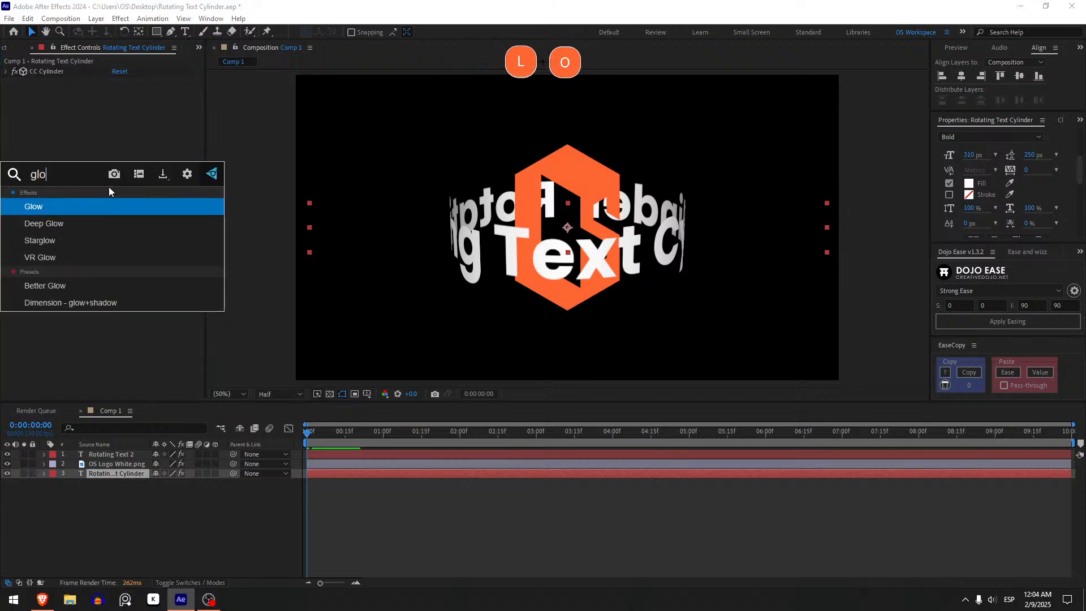
{"action": "type", "text": "w"}
{"action": "key", "text": "Return"}
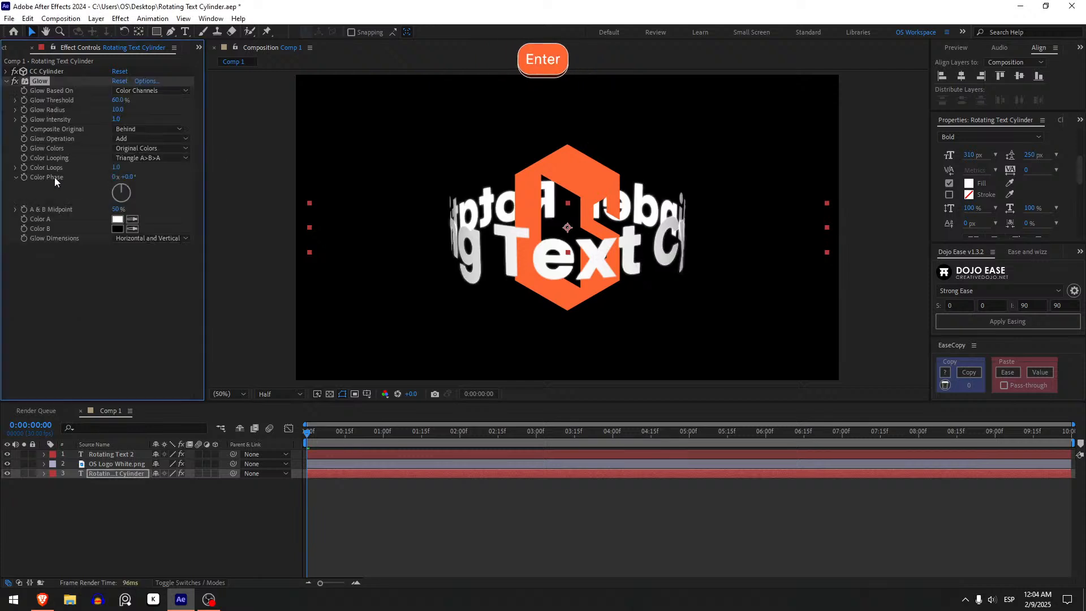
{"action": "left_click_drag", "start_coordinate": [118, 109], "coordinate": [122, 110]}
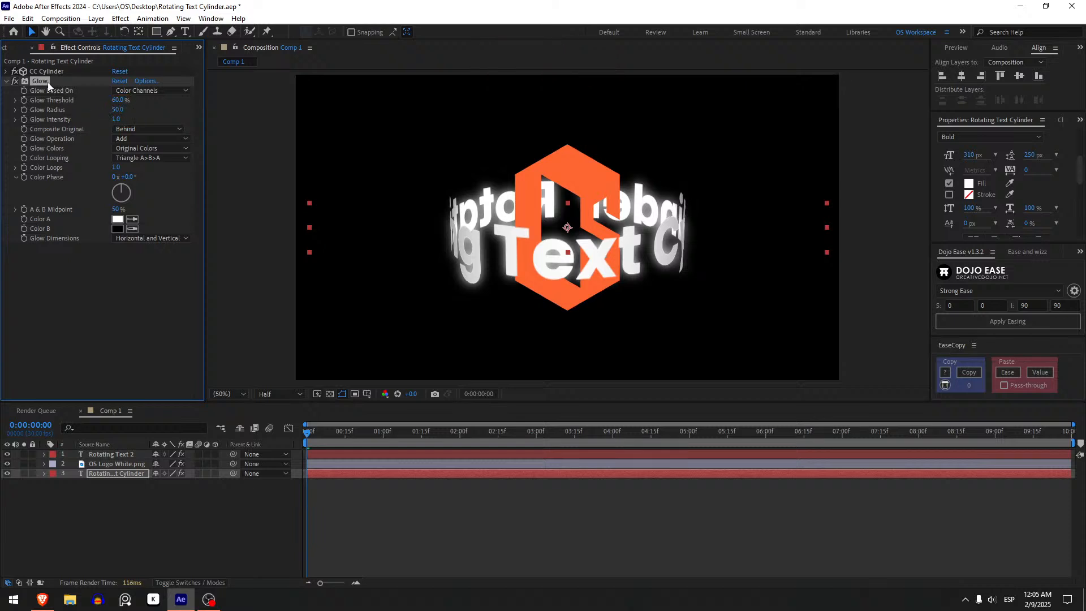
Try a duplicate of the Glow effect with a Glow Radius of 200, and undo the duplication.
{"action": "key", "text": "ctrl+d"}
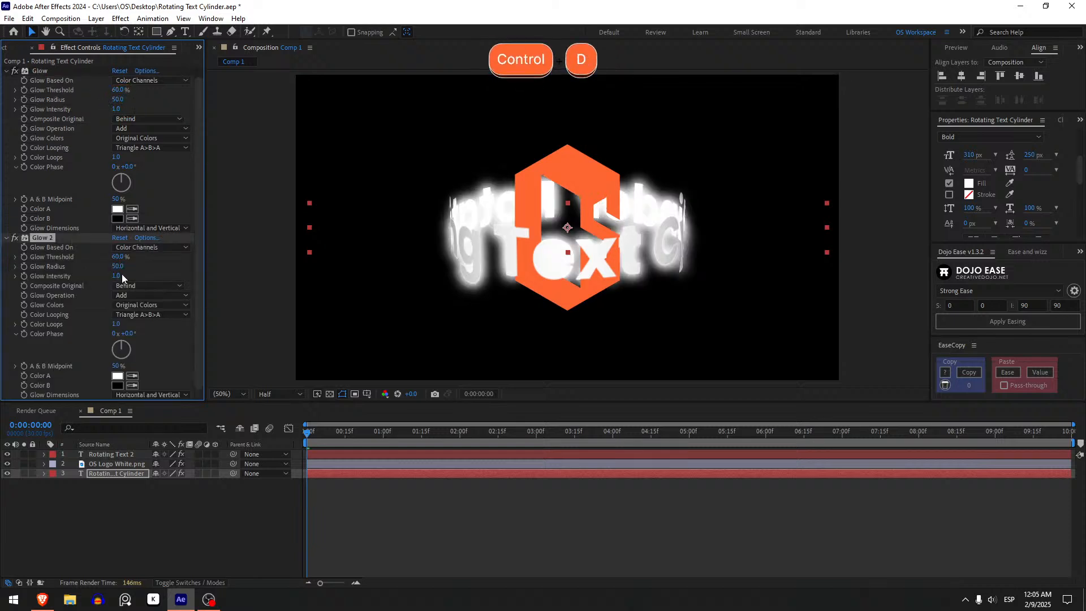
{"action": "left_click", "coordinate": [117, 266]}
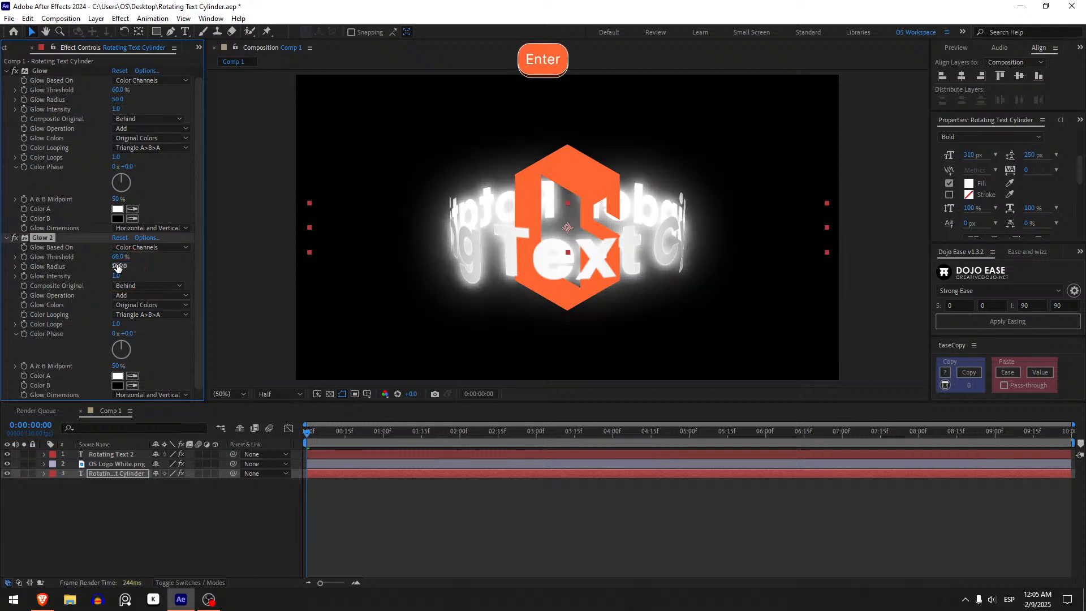
{"action": "key", "text": "ctrl+z"}
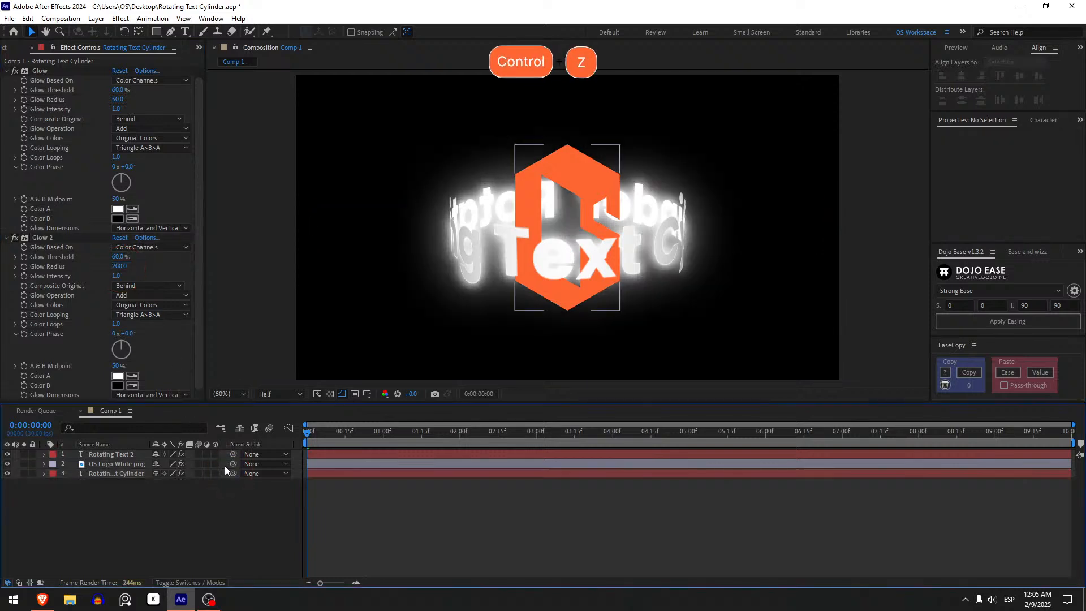
{"action": "key", "text": "ctrl+z"}
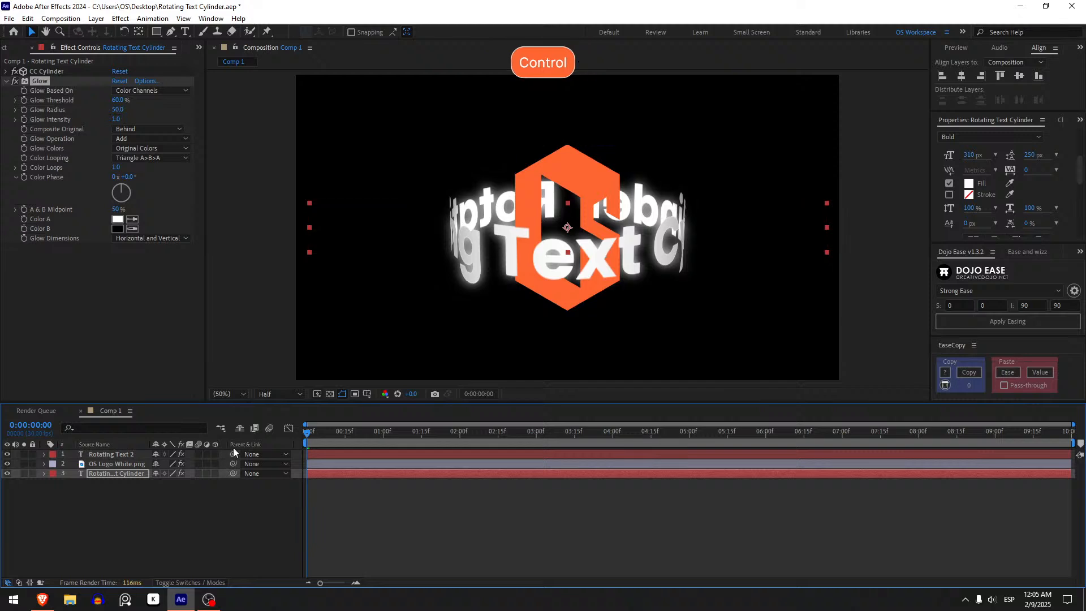
Try a Glow Radius of 100 on the Rotating Text Cylinder layer's Glow, and settle on 150.
{"action": "left_click_drag", "start_coordinate": [117, 110], "coordinate": [139, 116]}
{"action": "left_click", "coordinate": [114, 111]}
{"action": "type", "text": "10"}
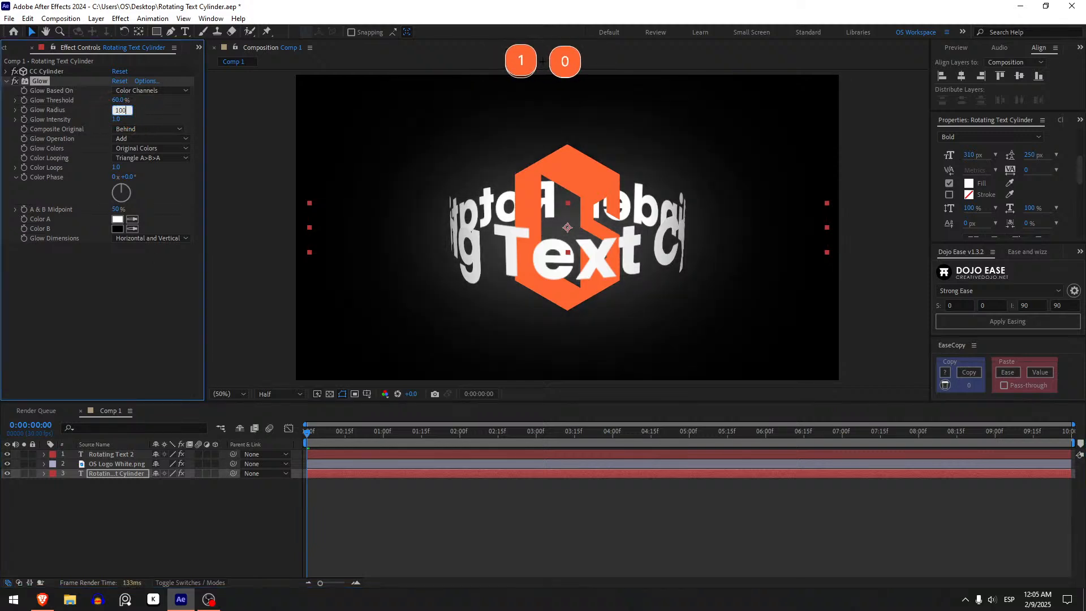
{"action": "type", "text": "0"}
{"action": "key", "text": "Return"}
{"action": "left_click", "coordinate": [114, 111]}
{"action": "type", "text": "150"}
{"action": "key", "text": "Return"}
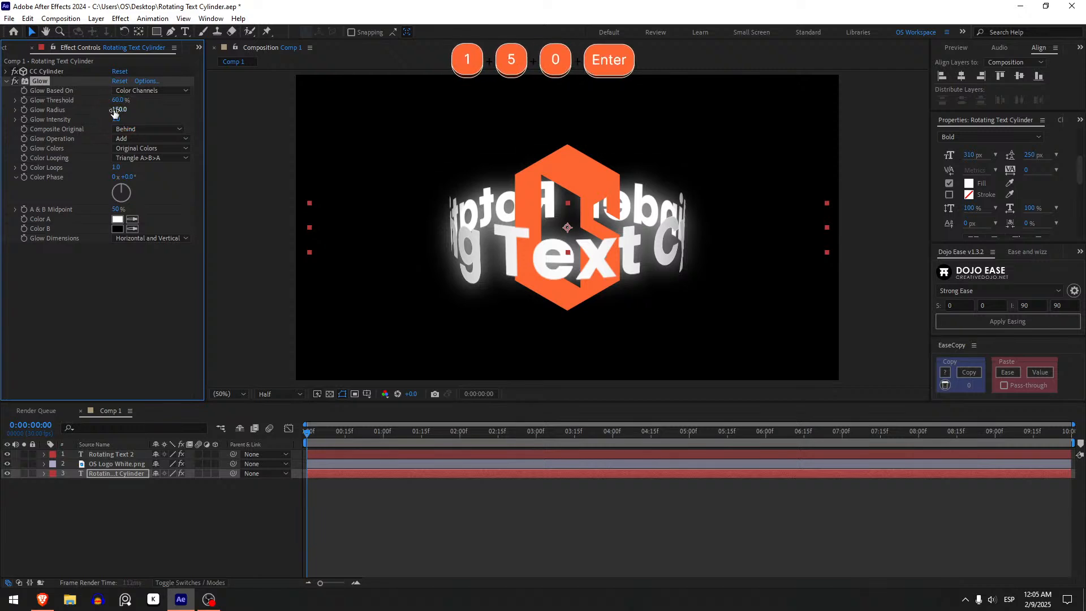
{"action": "left_click", "coordinate": [429, 519]}
Copy the Glow effect from the Rotating Text Cylinder layer, try it on the Rotating Text 2 layer, and undo the paste.
{"action": "left_click", "coordinate": [44, 81]}
{"action": "key", "text": "ctrl+c"}
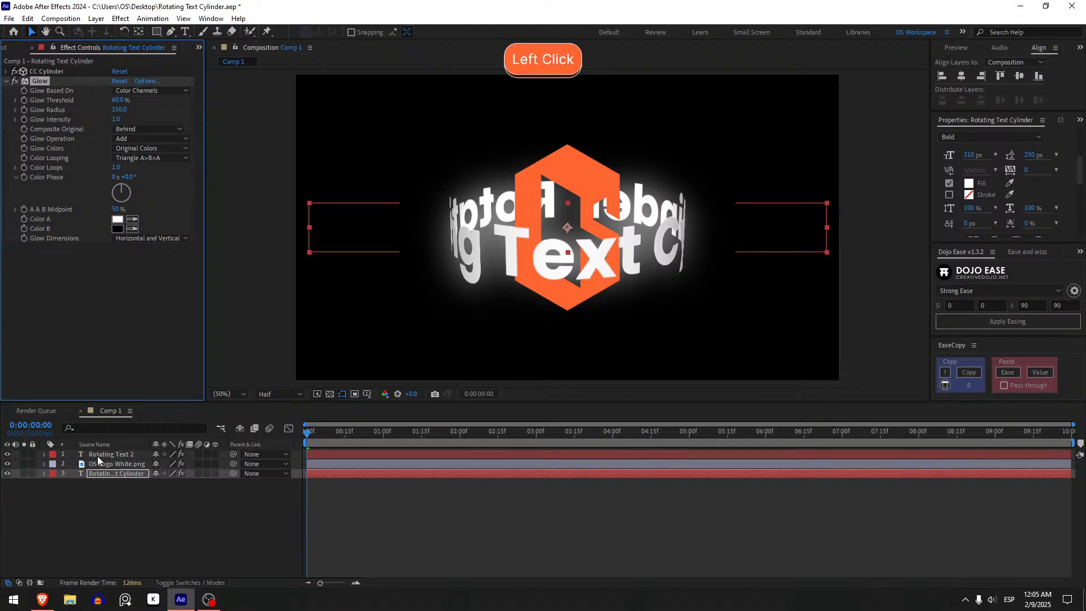
{"action": "left_click", "coordinate": [97, 456]}
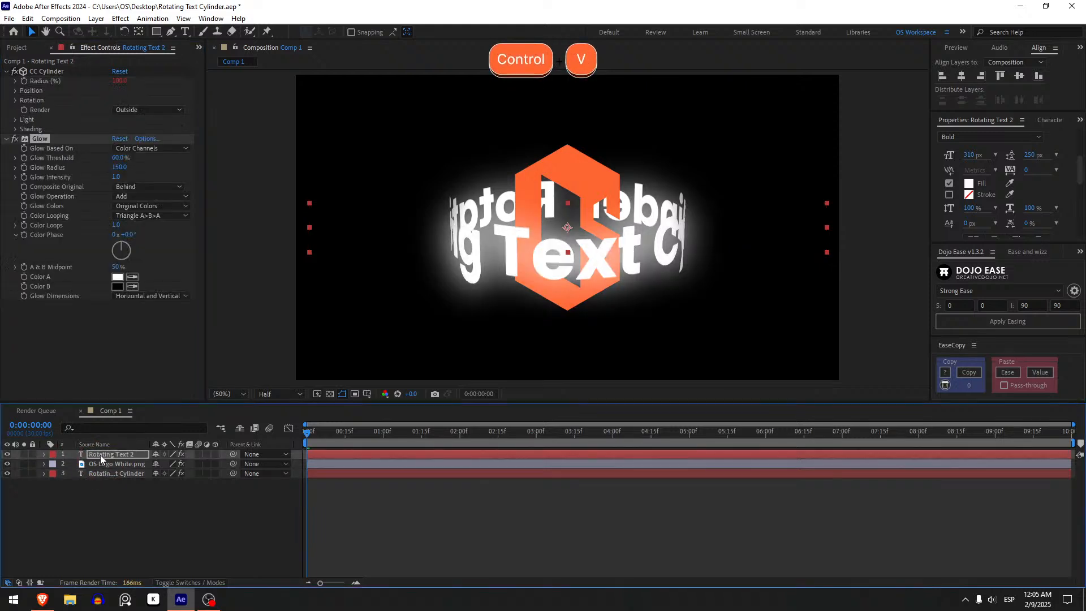
{"action": "key", "text": "ctrl"}
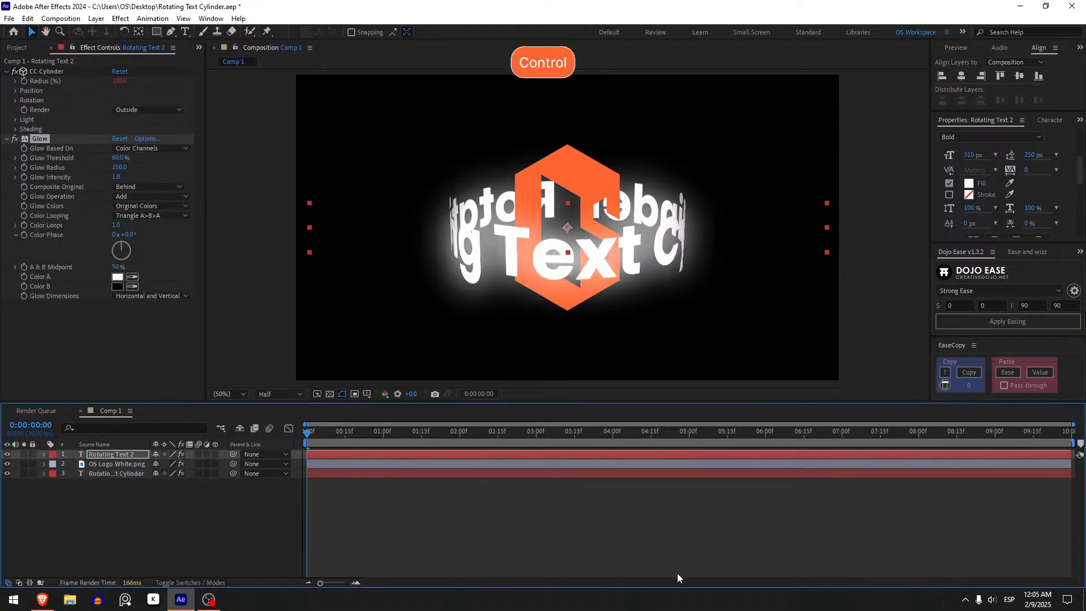
{"action": "key", "text": "ctrl+z"}
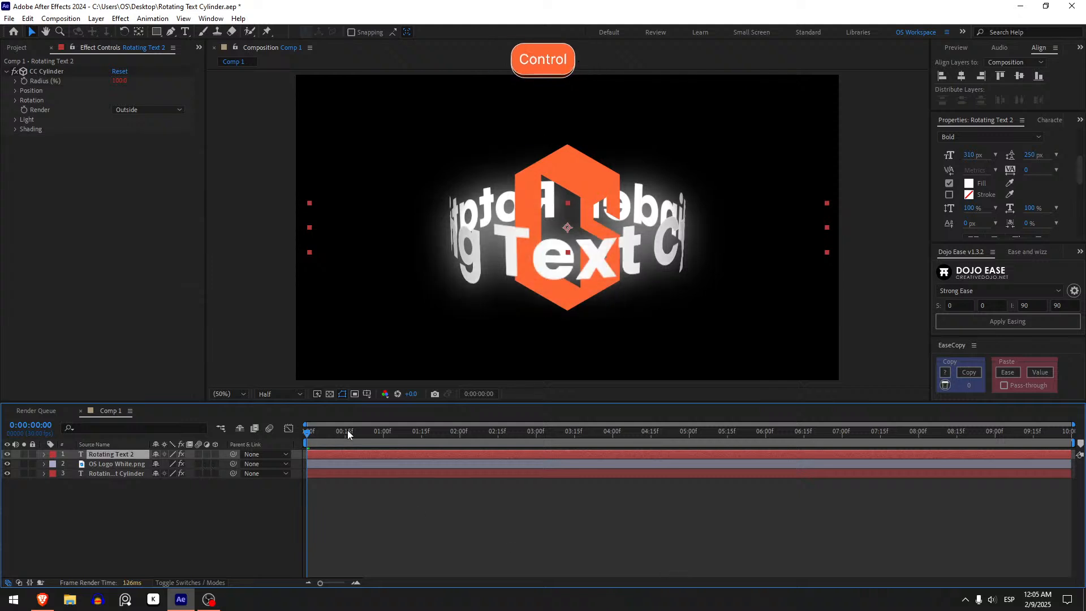
Try the copied Glow on the OS Logo White.png layer with a Glow Threshold of 100%, and delete the effect.
{"action": "left_click", "coordinate": [116, 463]}
{"action": "key", "text": "ctrl+v"}
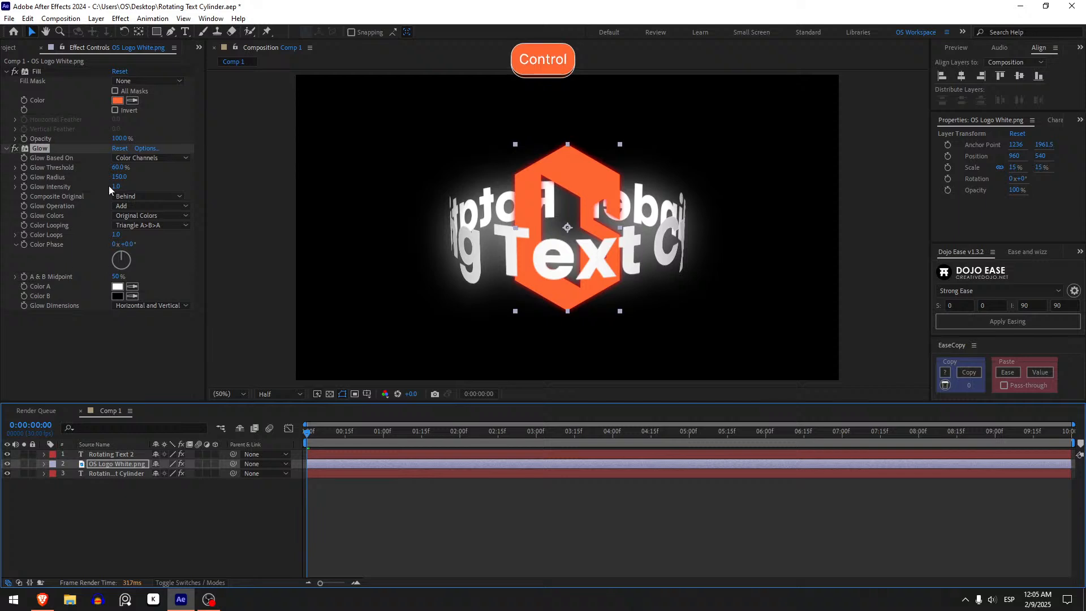
{"action": "left_click_drag", "start_coordinate": [119, 167], "coordinate": [226, 174]}
{"action": "left_click_drag", "start_coordinate": [119, 176], "coordinate": [151, 176]}
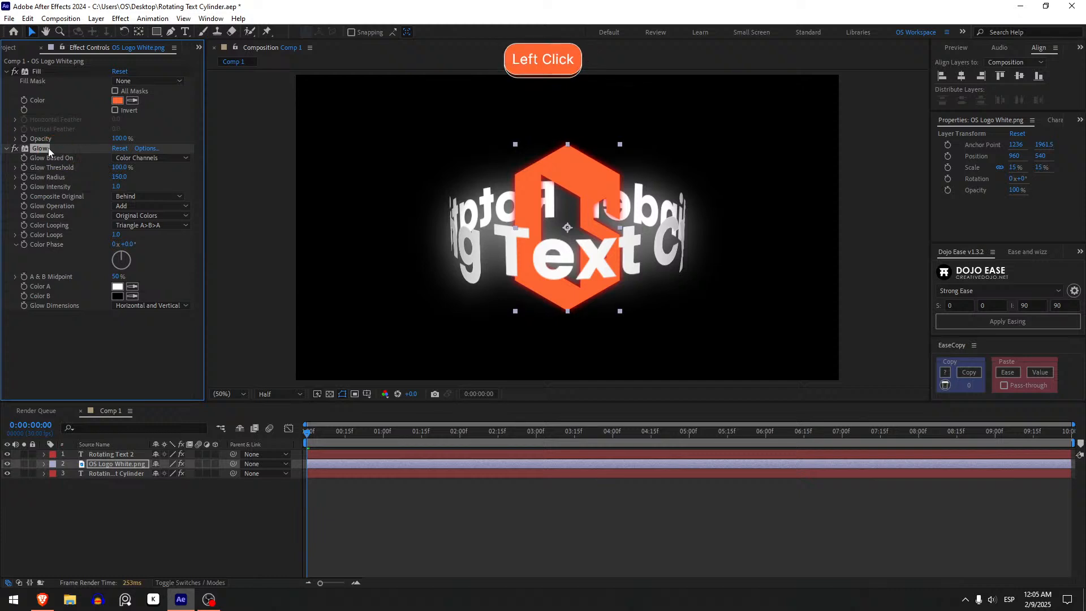
{"action": "key", "text": "Delete"}
Apply the Better Glow preset to the OS Logo White.png layer and set its first Glow effect's Glow Radius to 1000.
{"action": "key", "text": "ctrl+space"}
{"action": "type", "text": "bett"}
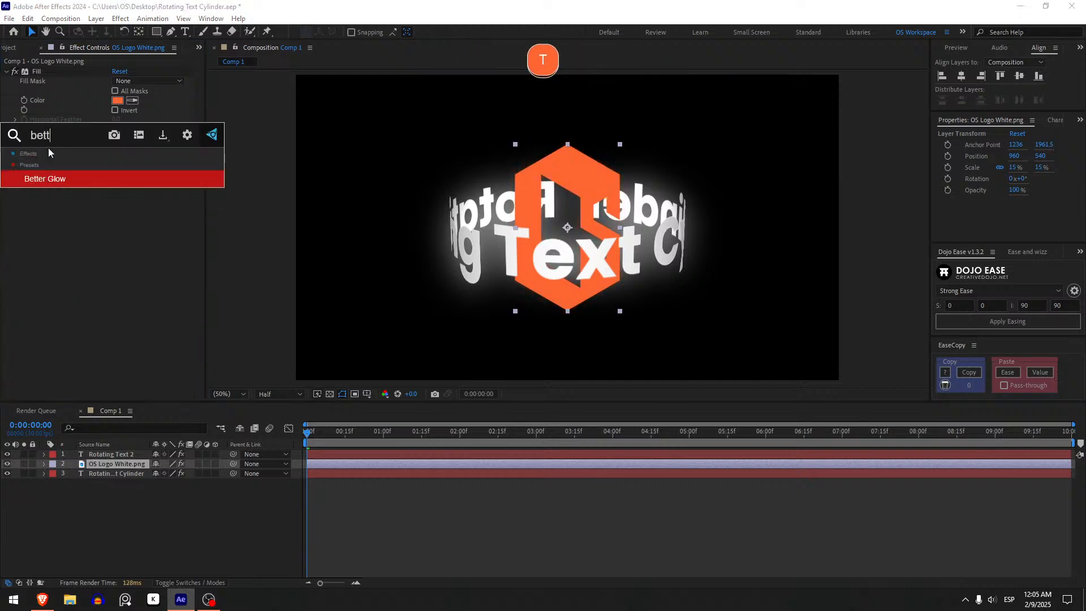
{"action": "type", "text": "er"}
{"action": "key", "text": "Return"}
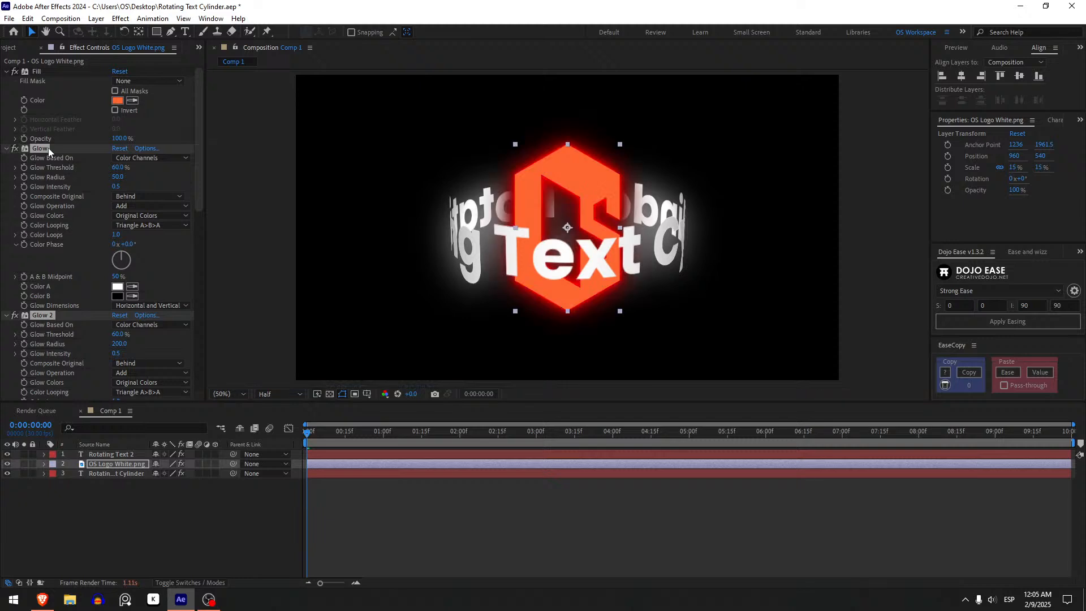
{"action": "left_click", "coordinate": [152, 182]}
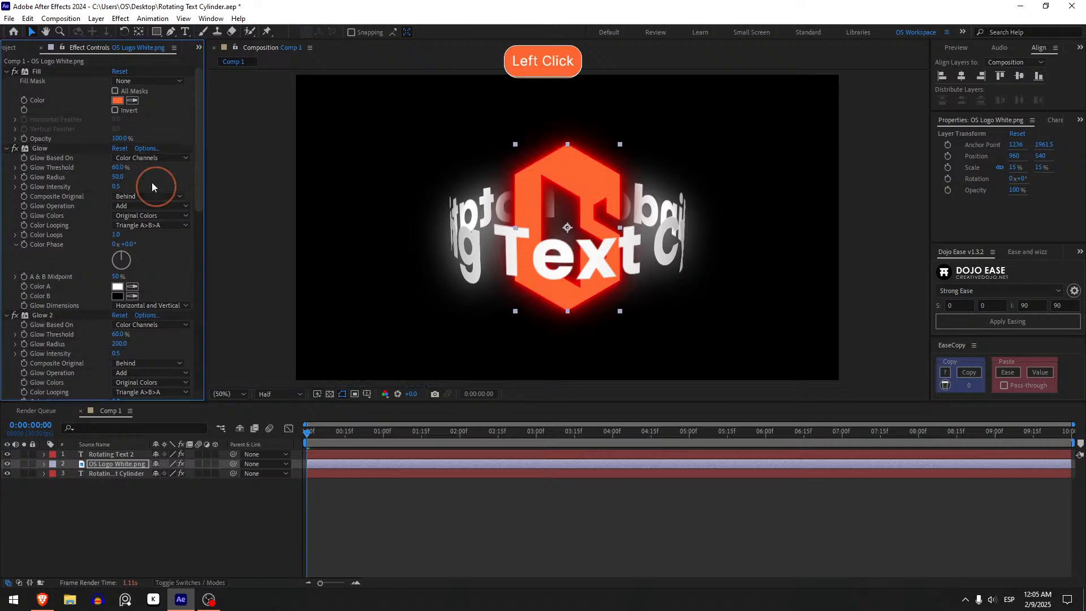
{"action": "left_click_drag", "start_coordinate": [120, 177], "coordinate": [238, 173]}
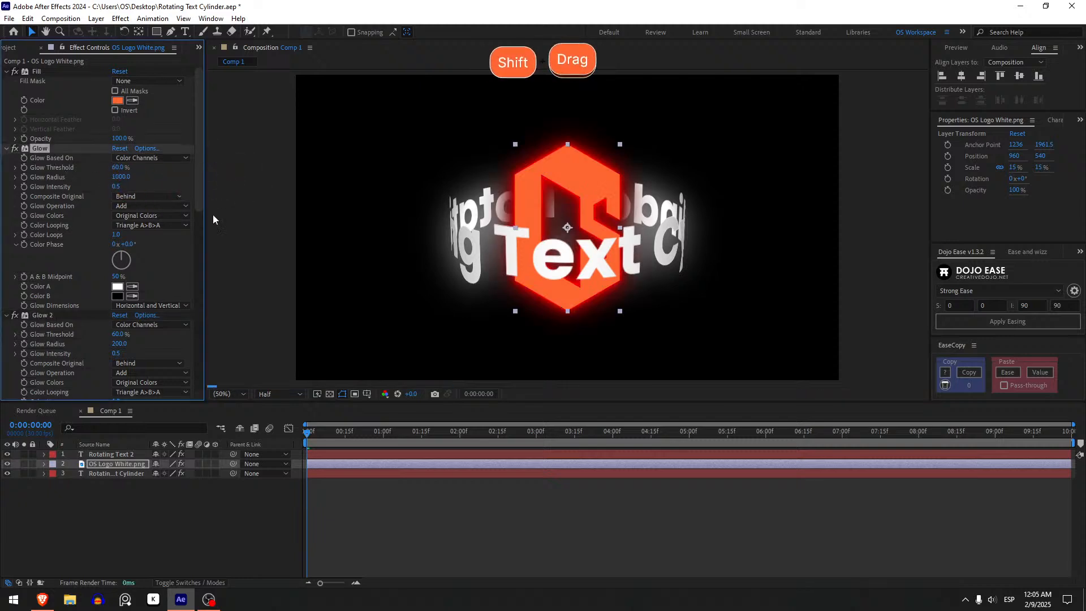
{"action": "key", "text": "ctrl+z"}
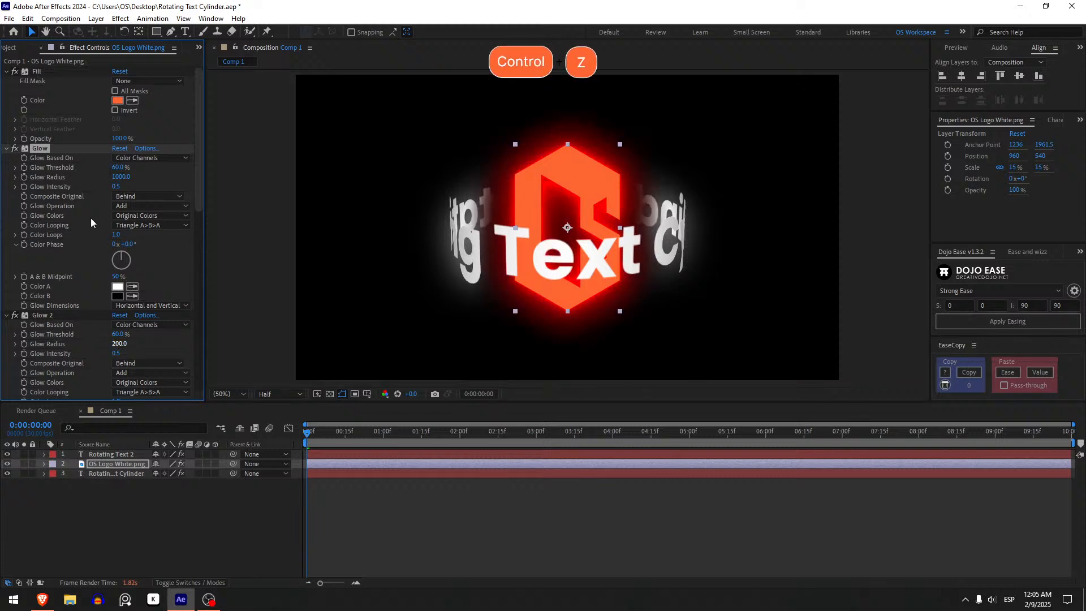
Undo the logo's Glow Radius change and try a Glow Threshold of 100% on all four of its Glow effects.
{"action": "key", "text": "ctrl+z"}
{"action": "left_click_drag", "start_coordinate": [118, 168], "coordinate": [259, 147]}
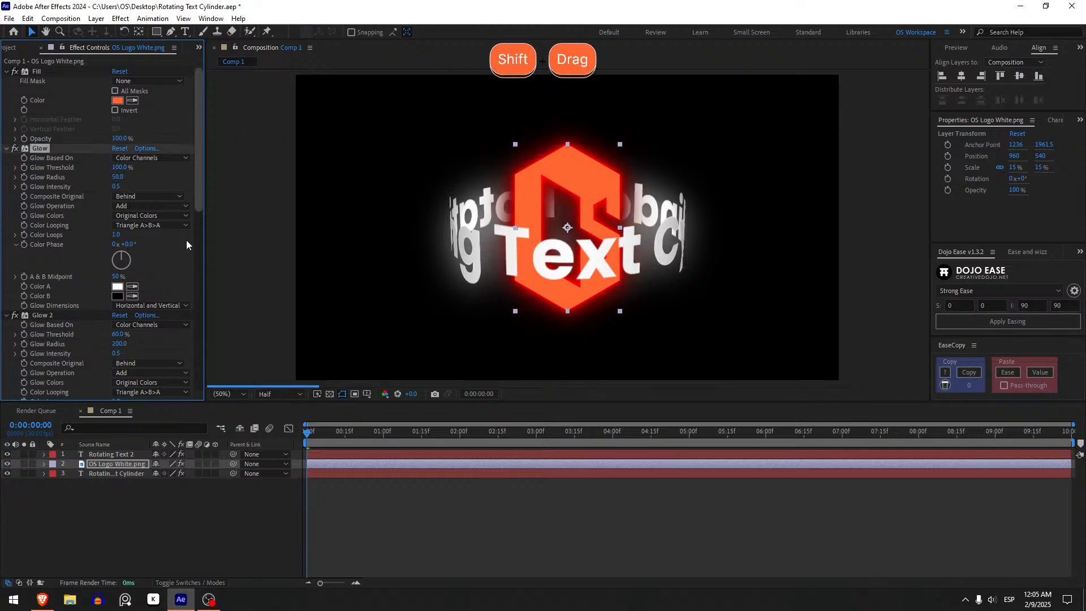
{"action": "left_click_drag", "start_coordinate": [119, 334], "coordinate": [203, 334]}
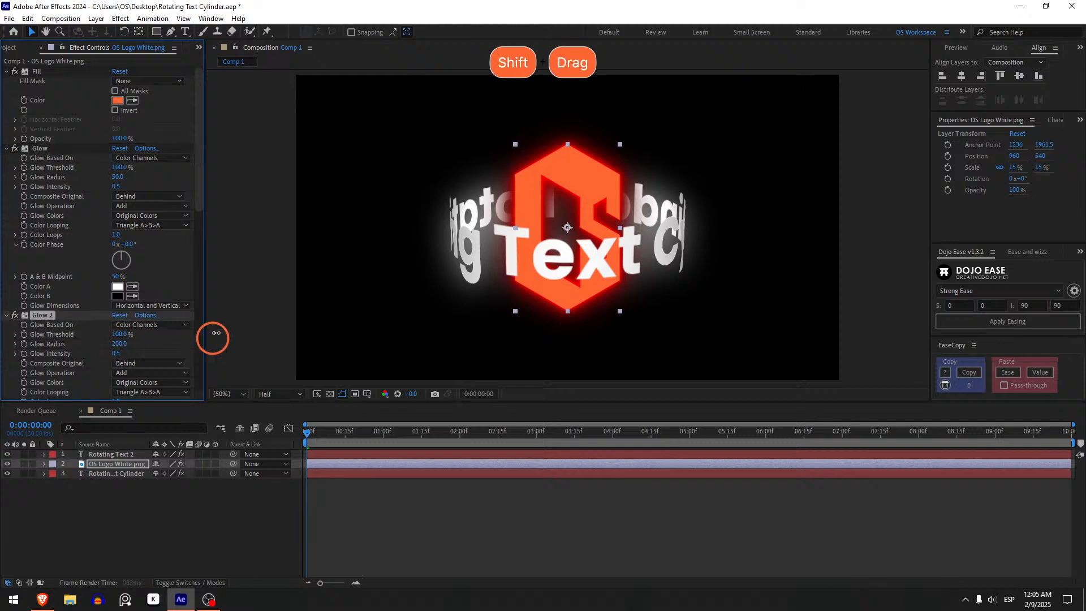
{"action": "scroll", "coordinate": [61, 235], "scroll_direction": "down", "scroll_amount": 10}
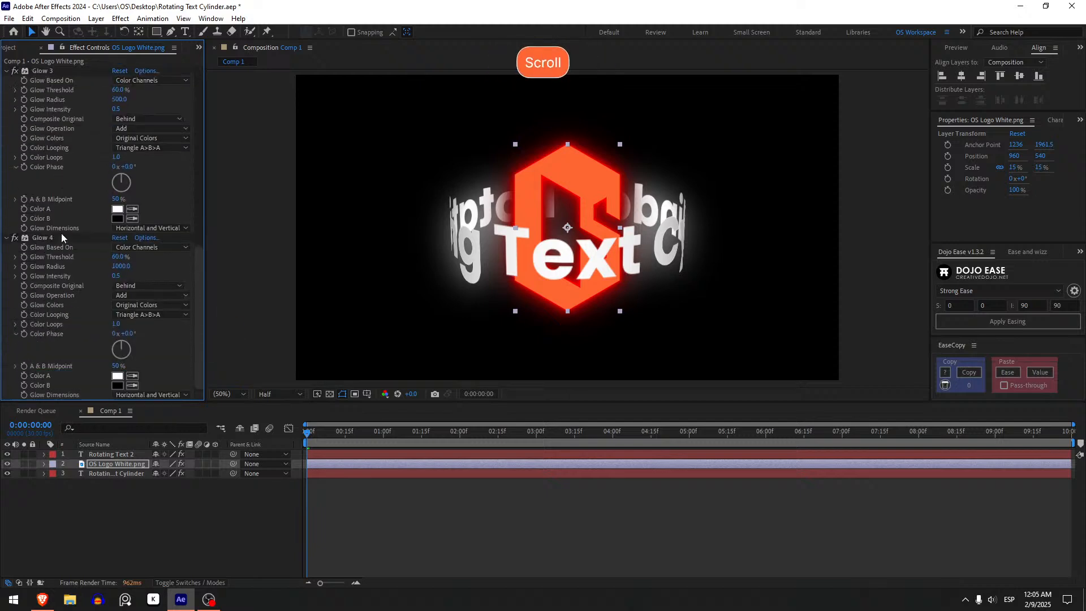
{"action": "left_click", "coordinate": [42, 238]}
{"action": "left_click_drag", "start_coordinate": [119, 256], "coordinate": [240, 255]}
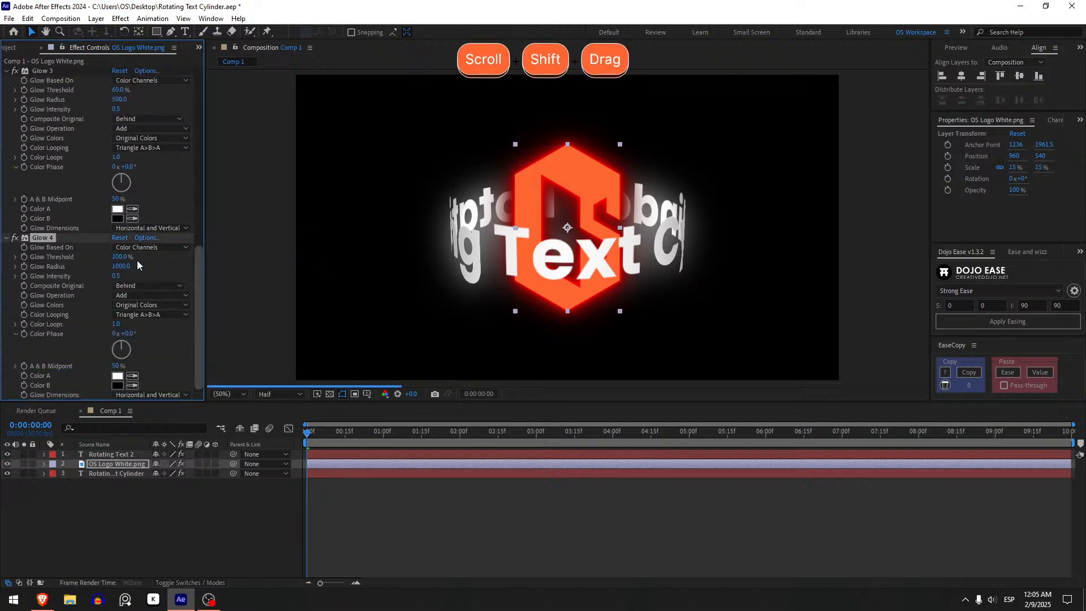
{"action": "scroll", "coordinate": [84, 235], "scroll_direction": "up", "scroll_amount": 8}
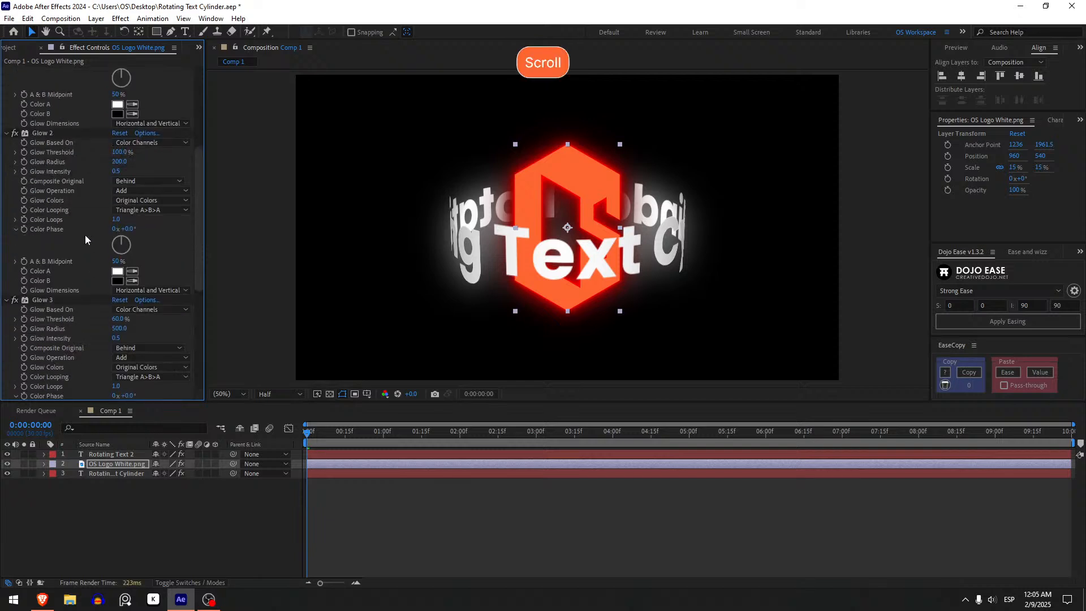
{"action": "left_click_drag", "start_coordinate": [118, 294], "coordinate": [242, 298]}
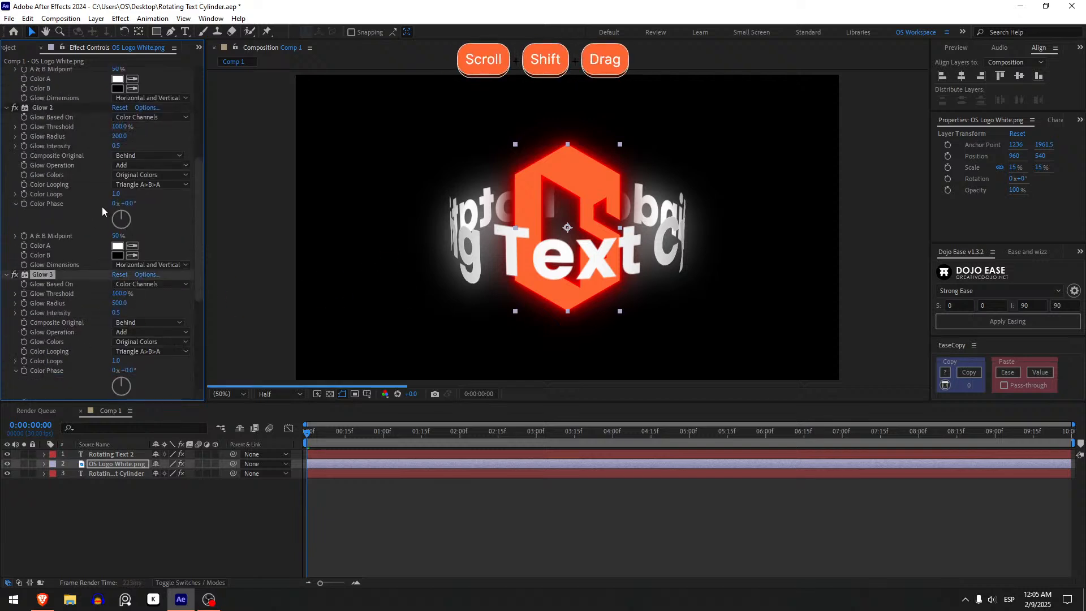
Delete all four Glow effects from the OS Logo White.png layer, keeping its Fill effect.
{"action": "scroll", "coordinate": [94, 210], "scroll_direction": "down", "scroll_amount": 8}
{"action": "left_click", "coordinate": [64, 237]}
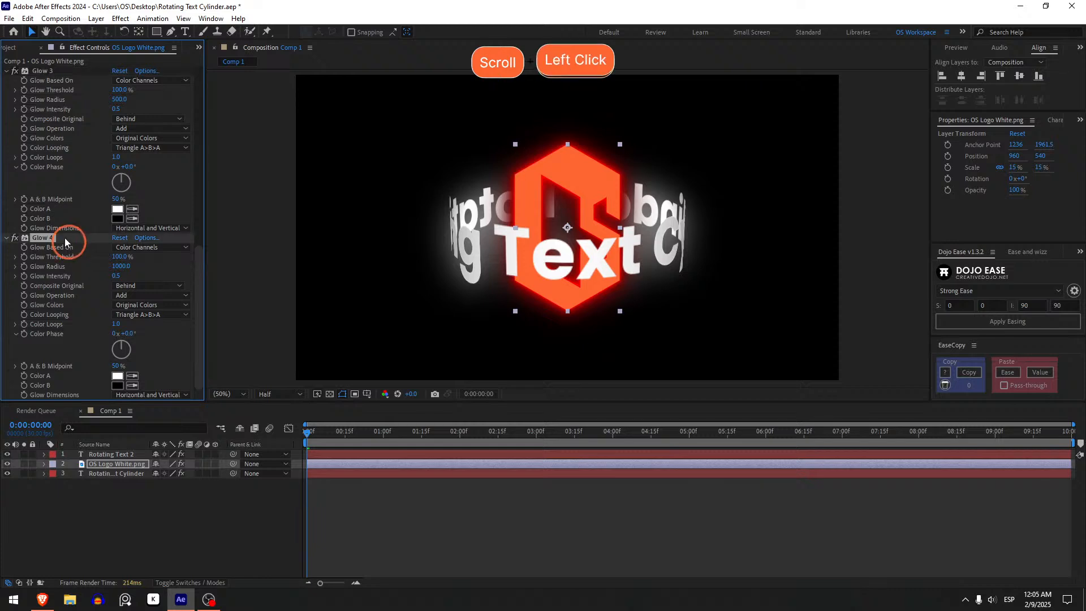
{"action": "scroll", "coordinate": [63, 236], "scroll_direction": "up", "scroll_amount": 20}
{"action": "left_click", "coordinate": [46, 151], "text": "shift"}
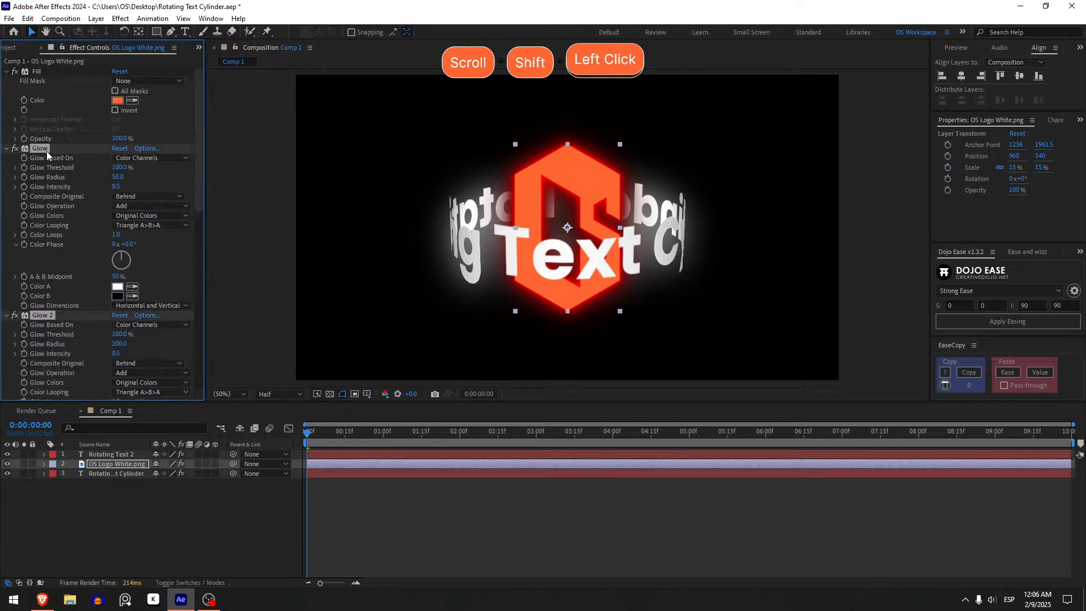
{"action": "key", "text": "Delete"}
{"action": "left_click", "coordinate": [58, 195]}
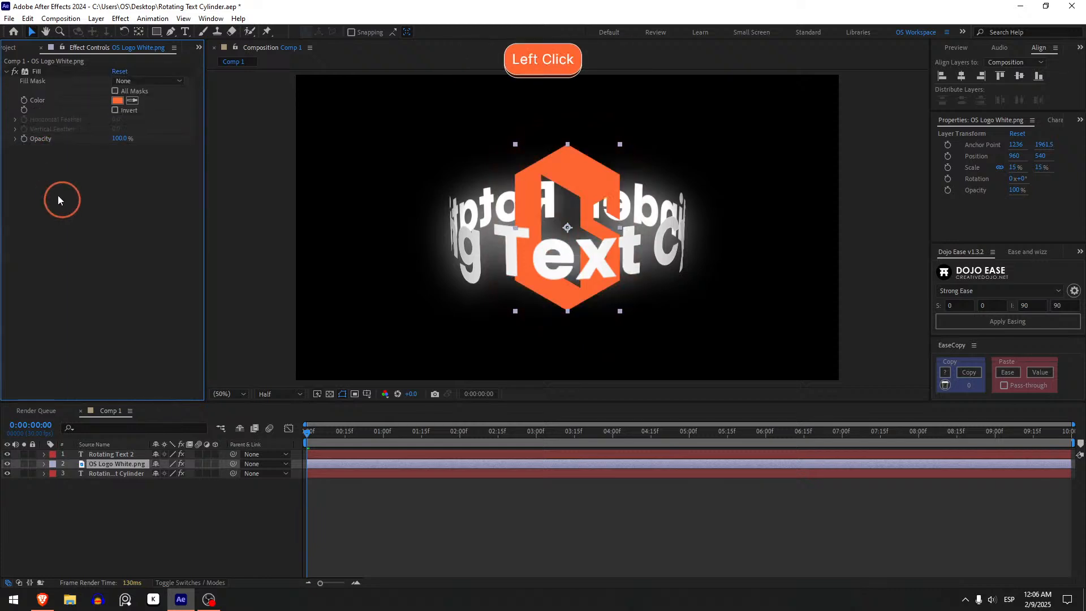
Create a full-frame rectangle shape layer, place it at the bottom of the layer stack, and rename it Background.
{"action": "left_click", "coordinate": [378, 497]}
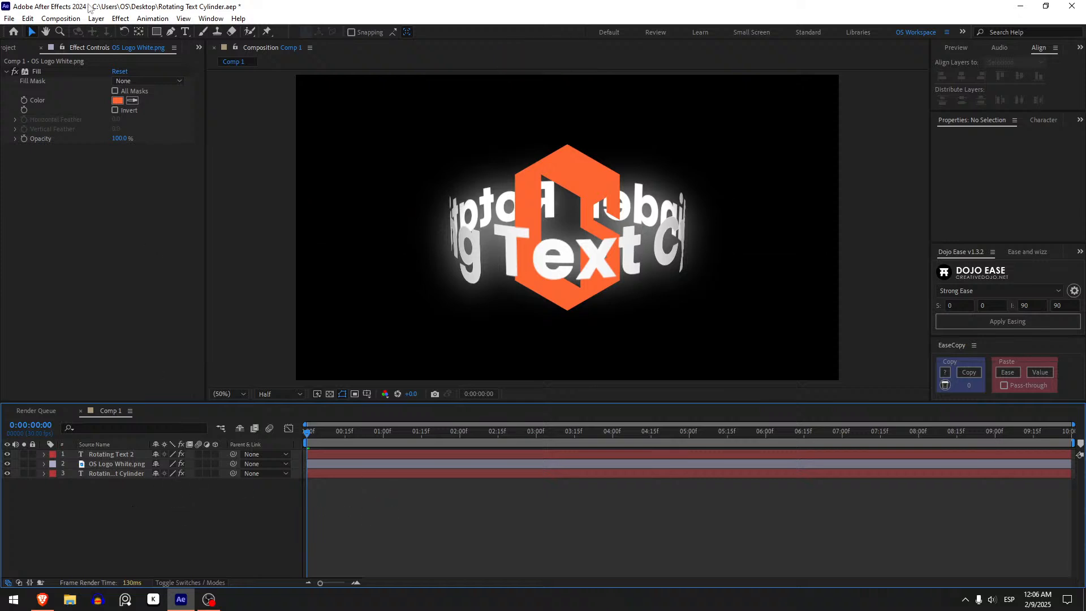
{"action": "left_click", "coordinate": [157, 32]}
{"action": "double_click", "coordinate": [157, 33]}
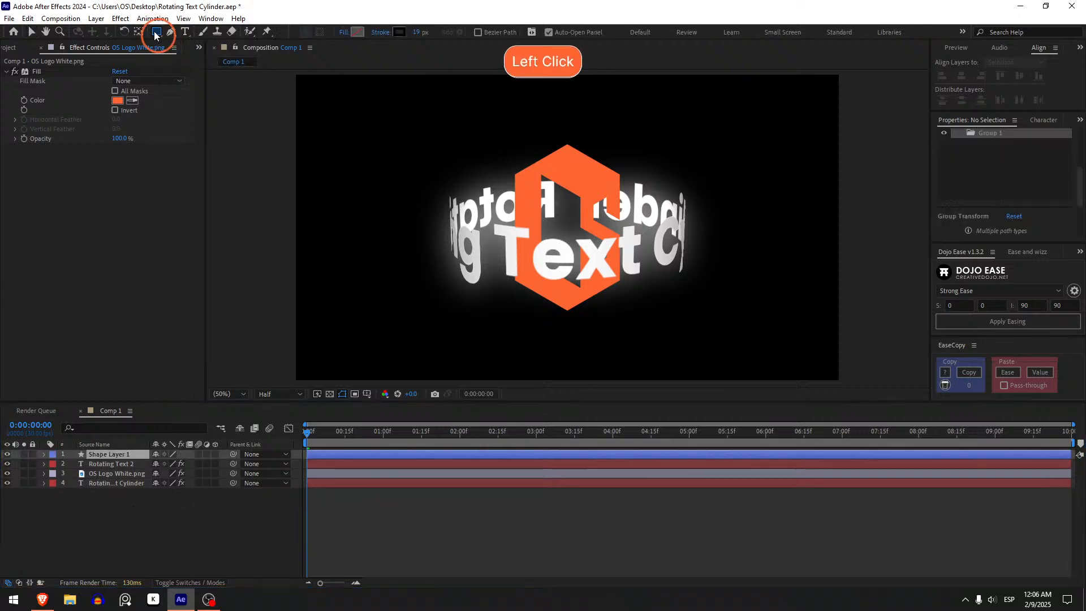
{"action": "key", "text": "v"}
{"action": "left_click_drag", "start_coordinate": [111, 454], "coordinate": [122, 522]}
{"action": "key", "text": "Return"}
{"action": "type", "text": "Back"}
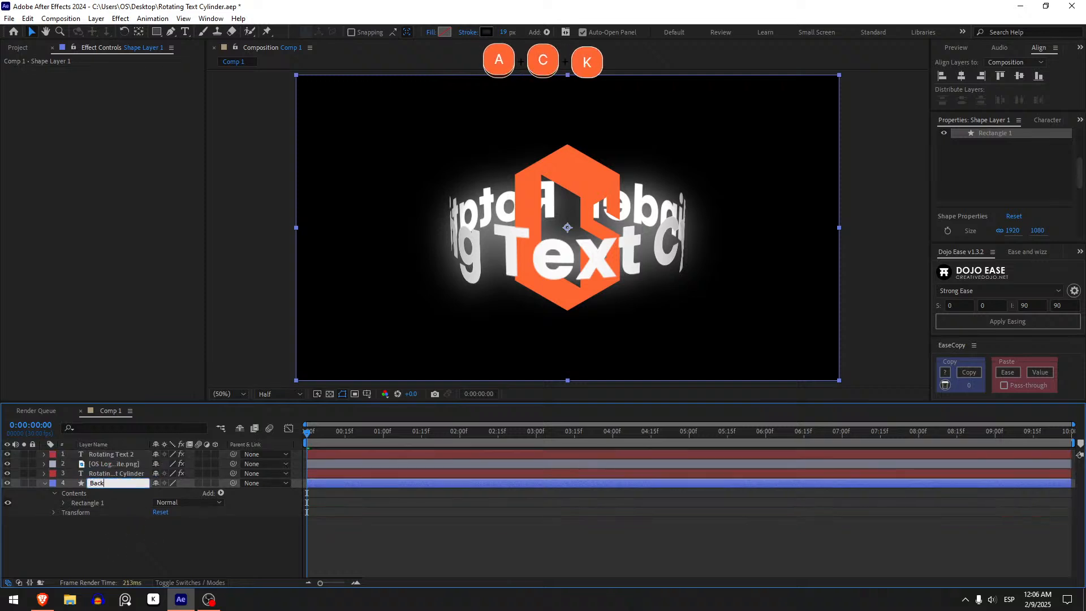
{"action": "type", "text": "ground"}
{"action": "key", "text": "Return"}
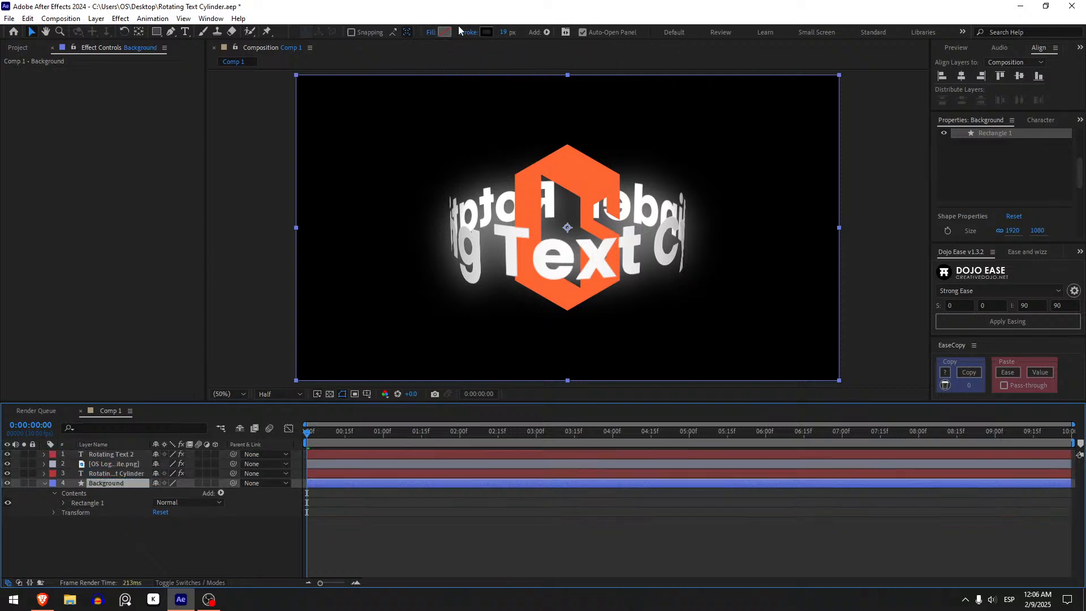
Give the Background rectangle a radial gradient fill extending from its center to the lower-right corner, and set its stroke to None.
{"action": "left_click", "coordinate": [431, 33]}
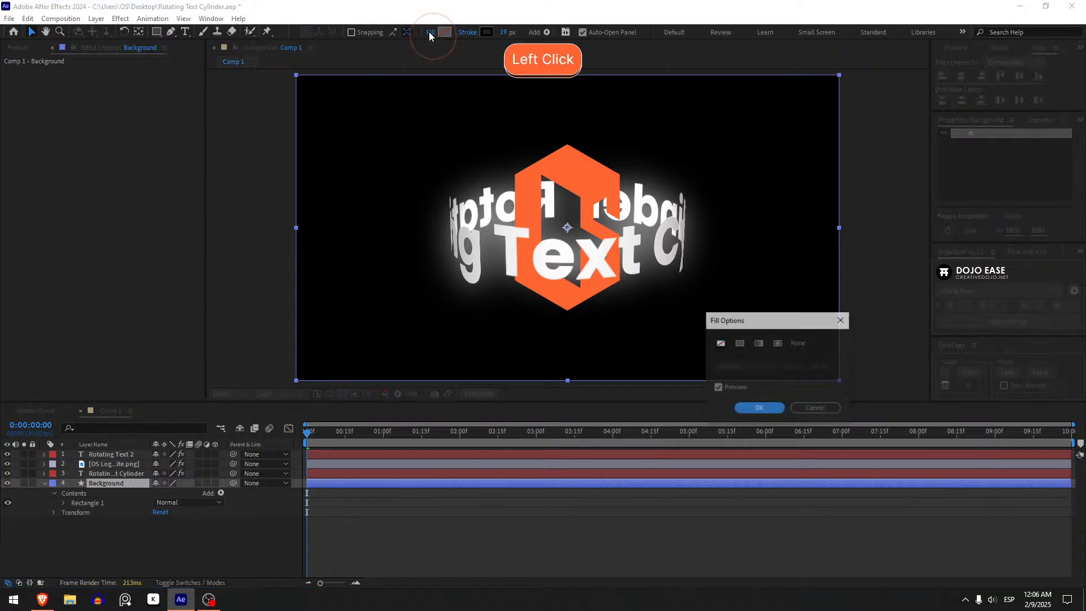
{"action": "left_click", "coordinate": [779, 343]}
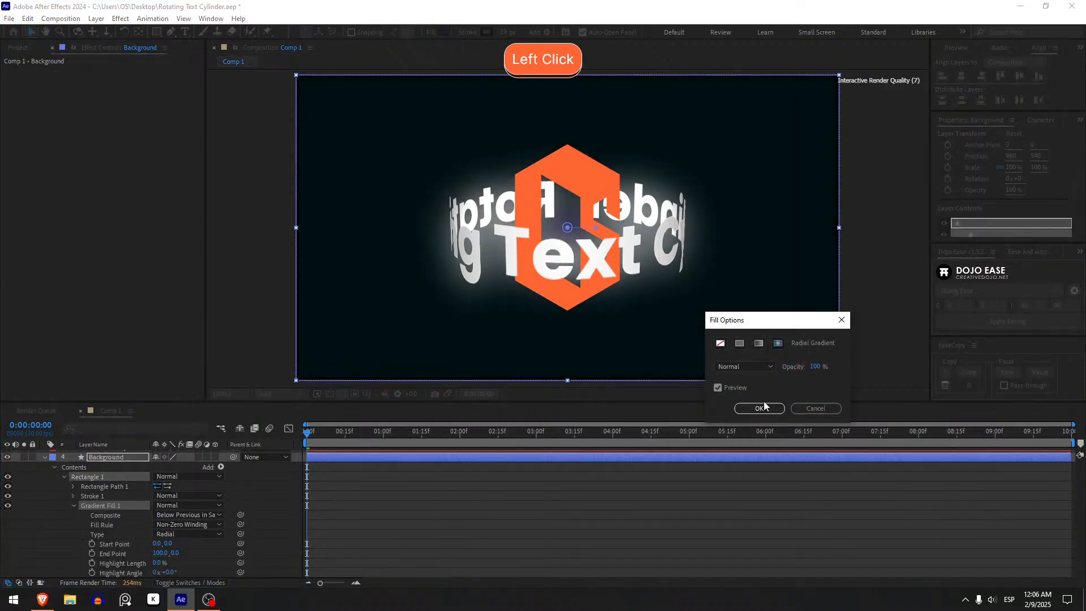
{"action": "left_click", "coordinate": [759, 408]}
{"action": "left_click_drag", "start_coordinate": [599, 226], "coordinate": [841, 383]}
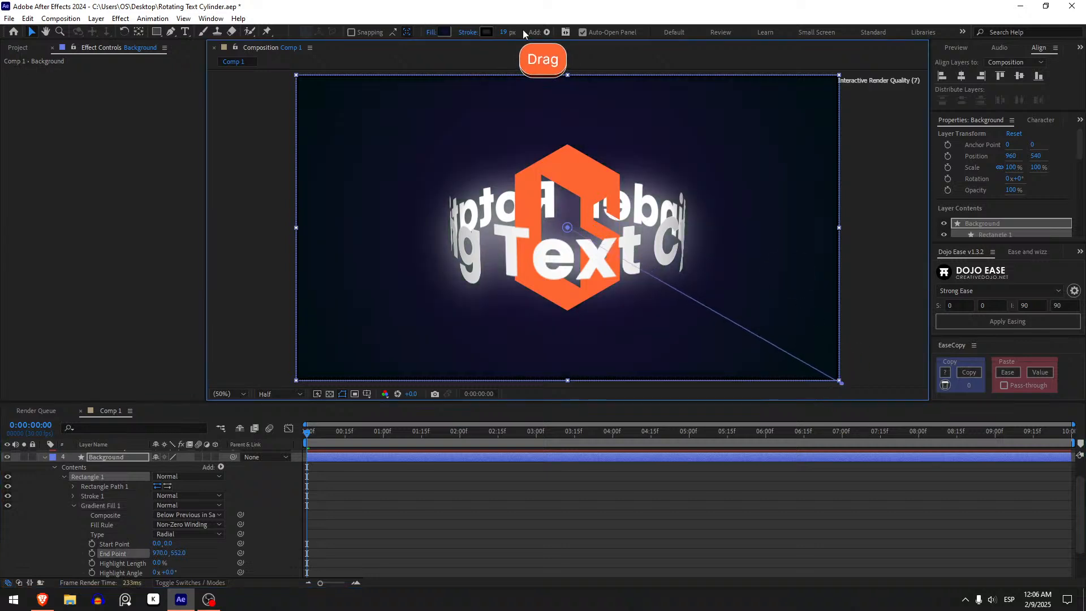
{"action": "left_click", "coordinate": [467, 32]}
{"action": "left_click", "coordinate": [720, 343]}
{"action": "left_click", "coordinate": [759, 408]}
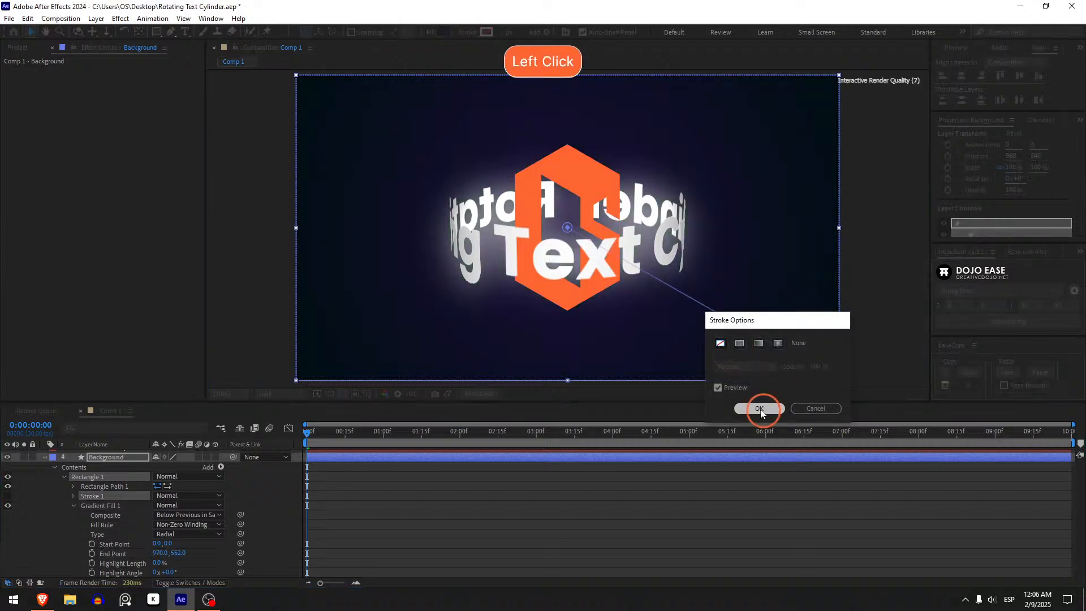
Set the inner color stop of the Background's radial gradient to dark teal blue 114960.
{"action": "left_click", "coordinate": [446, 33]}
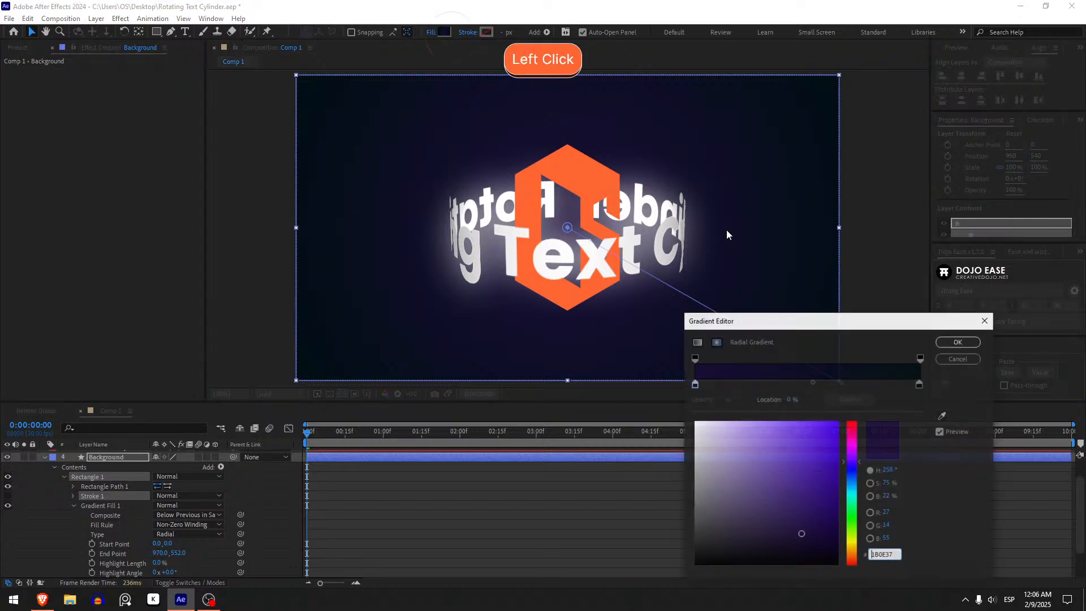
{"action": "left_click", "coordinate": [694, 385]}
{"action": "left_click_drag", "start_coordinate": [848, 507], "coordinate": [813, 511]}
{"action": "left_click", "coordinate": [805, 483]}
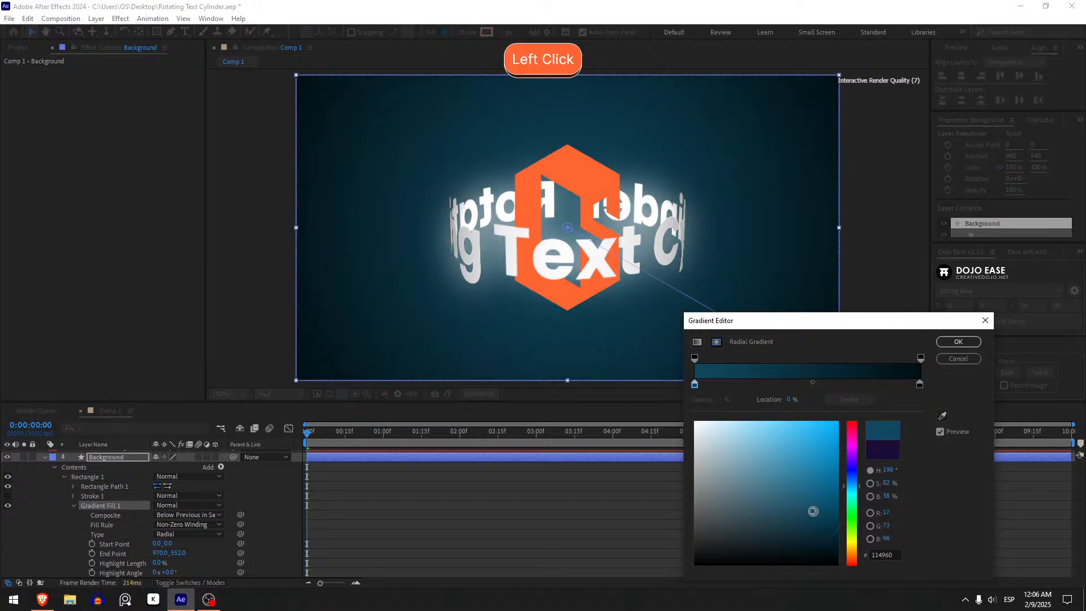
{"action": "left_click", "coordinate": [814, 511]}
Set the gradient's outer color stop to dark navy 011122, apply it, and collapse the Background layer's properties.
{"action": "left_click", "coordinate": [919, 385]}
{"action": "left_click", "coordinate": [834, 546]}
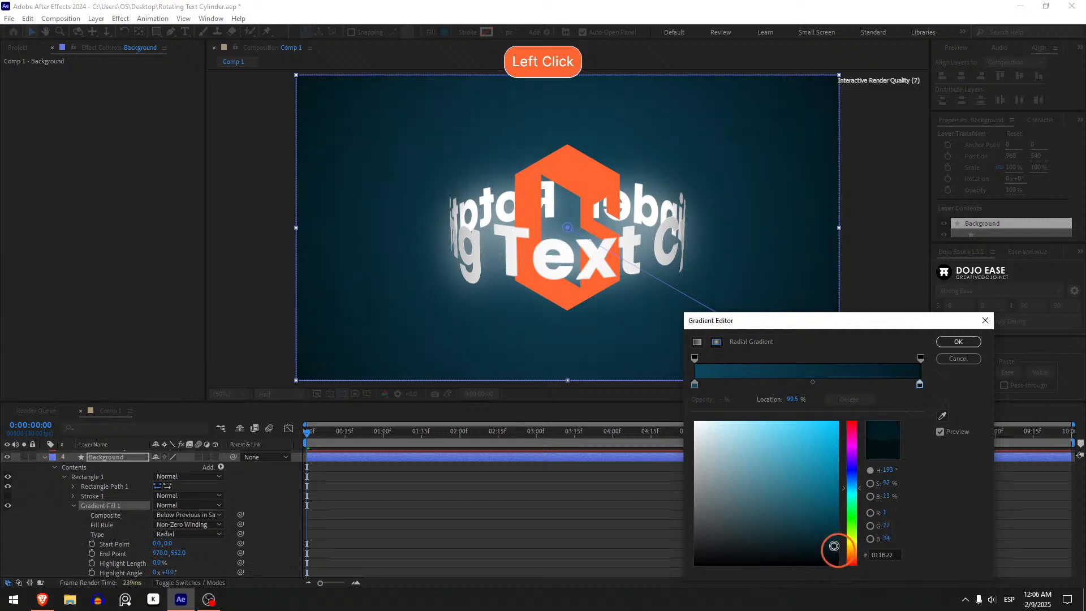
{"action": "left_click_drag", "start_coordinate": [853, 516], "coordinate": [852, 544]}
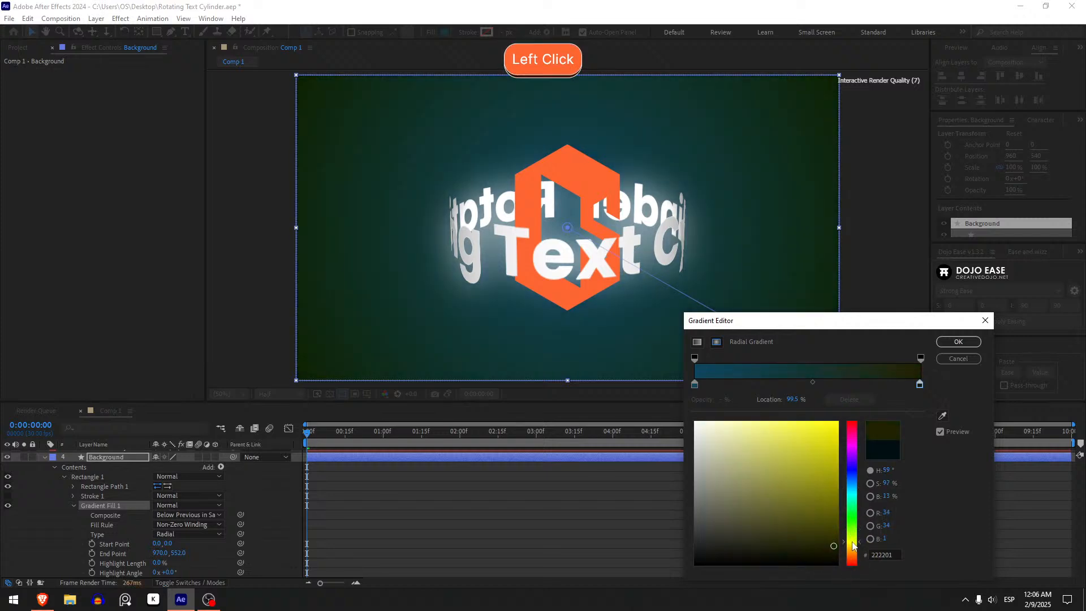
{"action": "left_click", "coordinate": [852, 497]}
{"action": "left_click", "coordinate": [853, 484]}
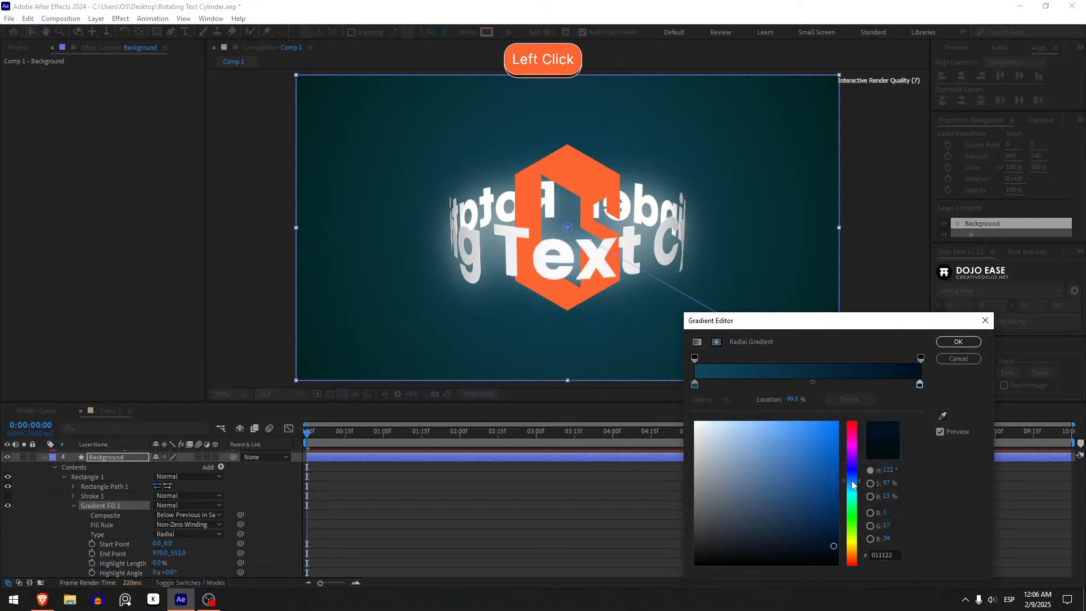
{"action": "left_click", "coordinate": [955, 341]}
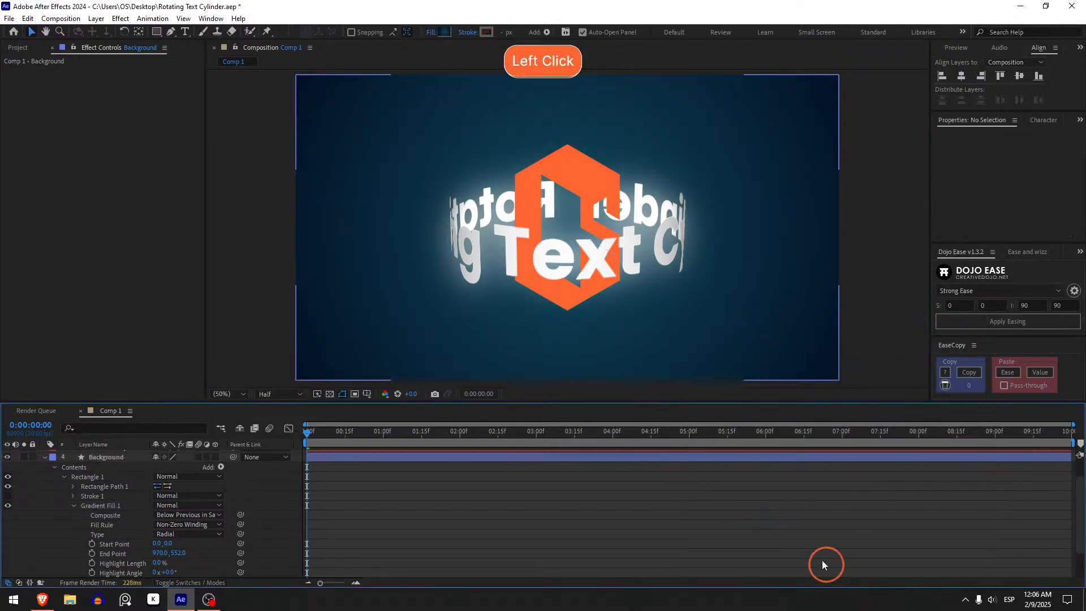
{"action": "left_click", "coordinate": [126, 458]}
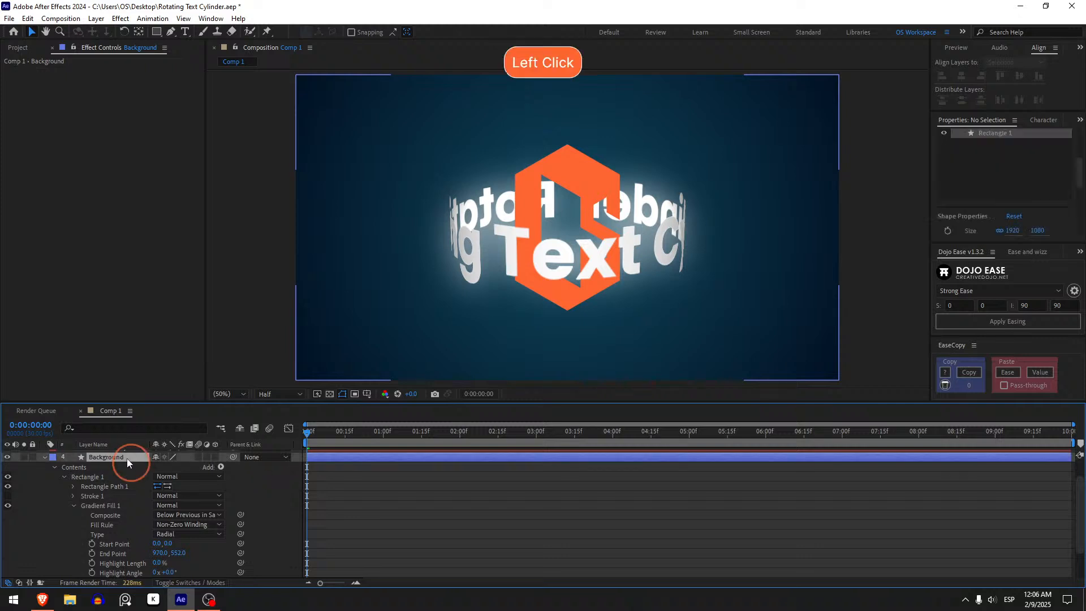
{"action": "key", "text": "u"}
Enlarge the text ring by setting CC Cylinder's Position Z to -900 on the Rotating Text Cylinder layer.
{"action": "left_click", "coordinate": [124, 484]}
{"action": "left_click", "coordinate": [119, 474]}
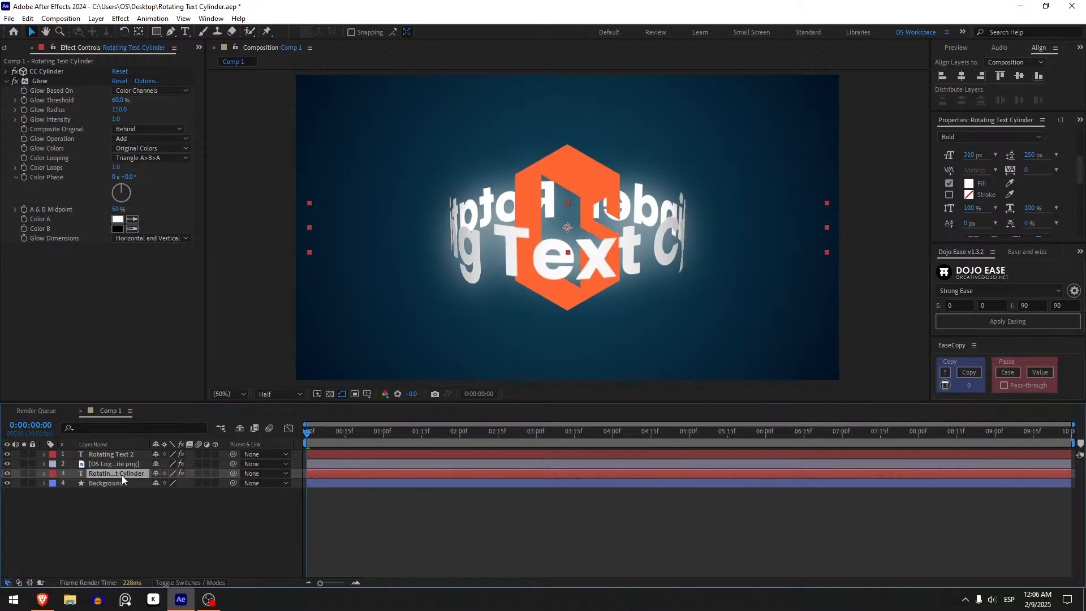
{"action": "left_click", "coordinate": [109, 455]}
{"action": "left_click", "coordinate": [120, 472]}
{"action": "left_click", "coordinate": [114, 455]}
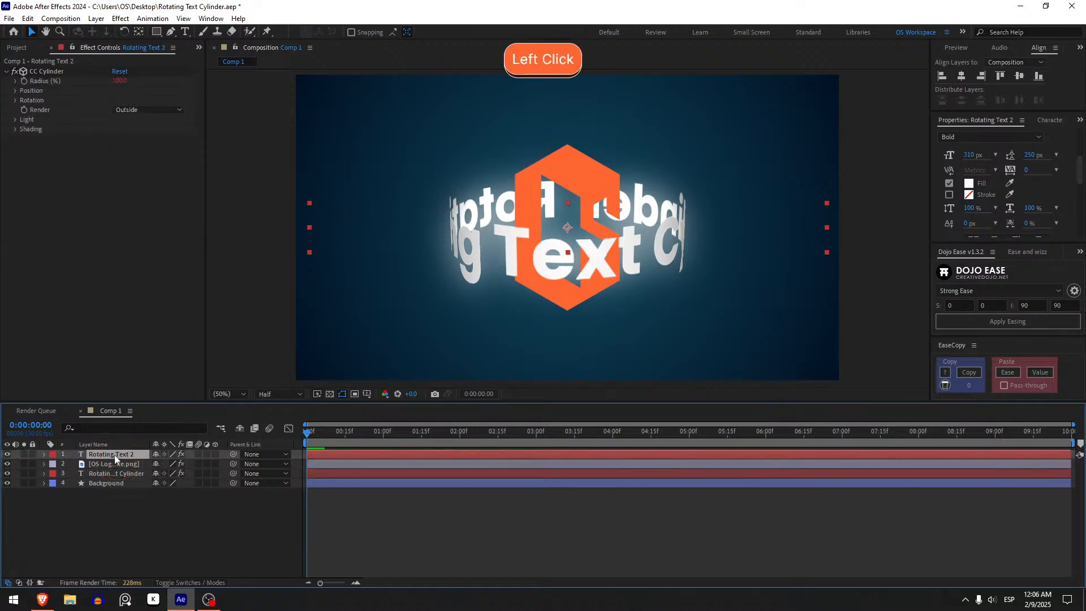
{"action": "left_click", "coordinate": [121, 467]}
{"action": "left_click", "coordinate": [122, 470]}
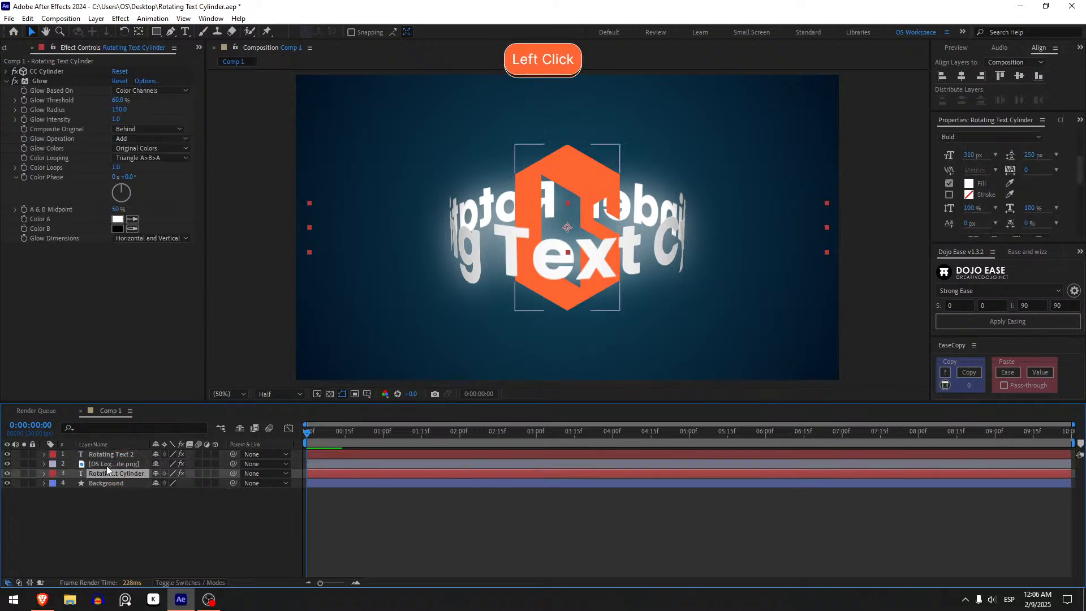
{"action": "left_click", "coordinate": [6, 81]}
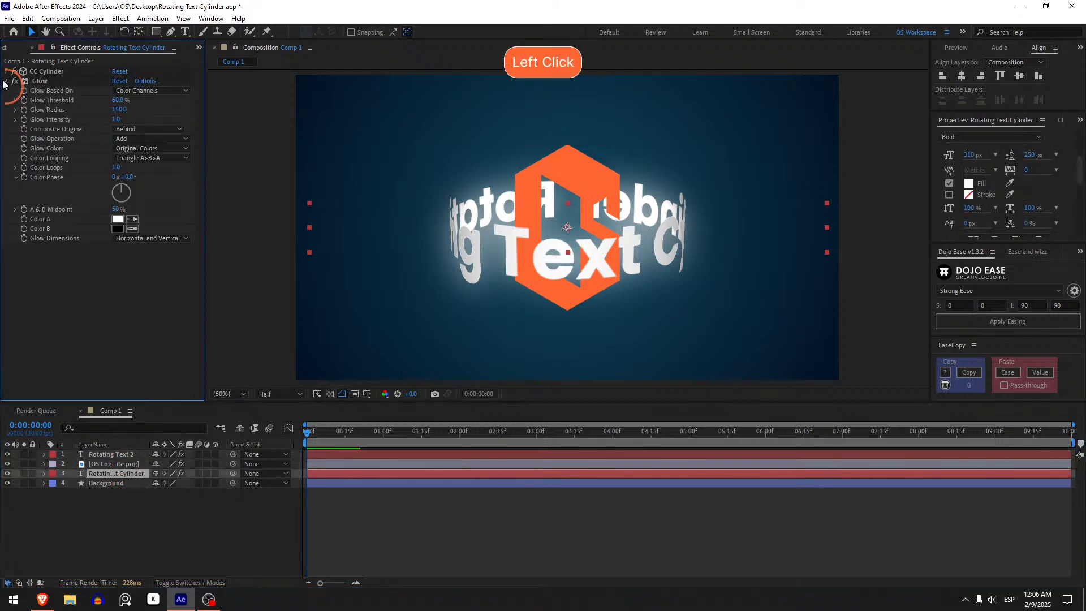
{"action": "left_click", "coordinate": [7, 72]}
{"action": "mouse_move", "coordinate": [121, 119]}
{"action": "left_mouse_down"}
{"action": "mouse_move", "coordinate": [132, 121]}
{"action": "mouse_move", "coordinate": [90, 120]}
{"action": "mouse_move", "coordinate": [100, 121]}
{"action": "left_mouse_up"}
{"action": "key", "text": "ctrl+z"}
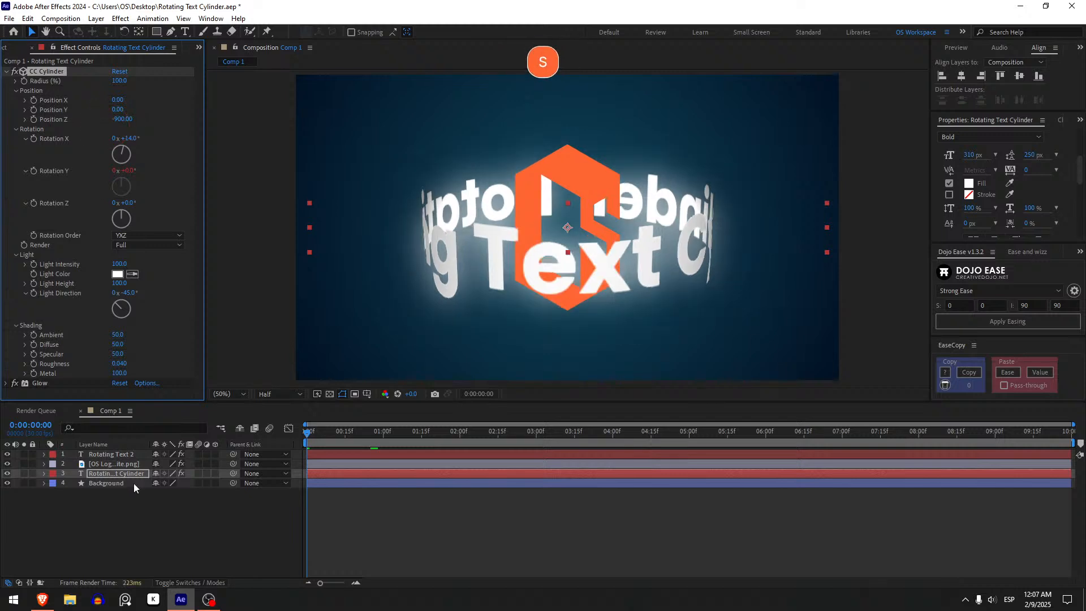
Set the Rotating Text Cylinder layer's Scale to 44% and the OS Logo White.png layer's Scale to 20%.
{"action": "key", "text": "s"}
{"action": "left_click_drag", "start_coordinate": [167, 487], "coordinate": [165, 486]}
{"action": "left_click", "coordinate": [113, 465]}
{"action": "key", "text": "s"}
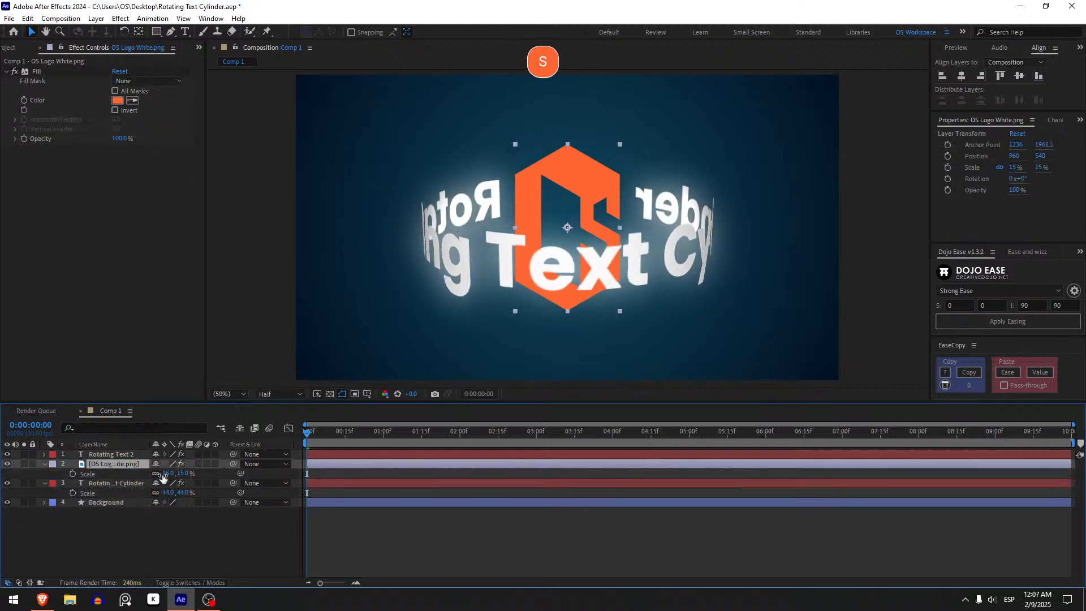
{"action": "left_click", "coordinate": [169, 473]}
{"action": "type", "text": "20"}
{"action": "key", "text": "Return"}
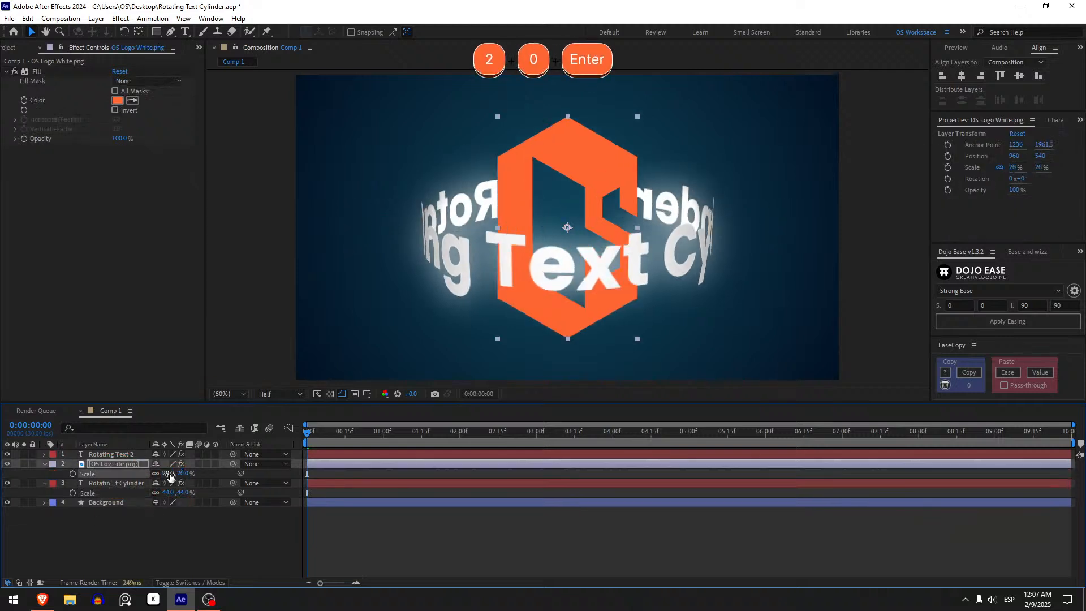
Add extra spaces between the words of the Rotating Text Cylinder text, and collapse the layers' open Scale properties.
{"action": "left_click", "coordinate": [118, 483]}
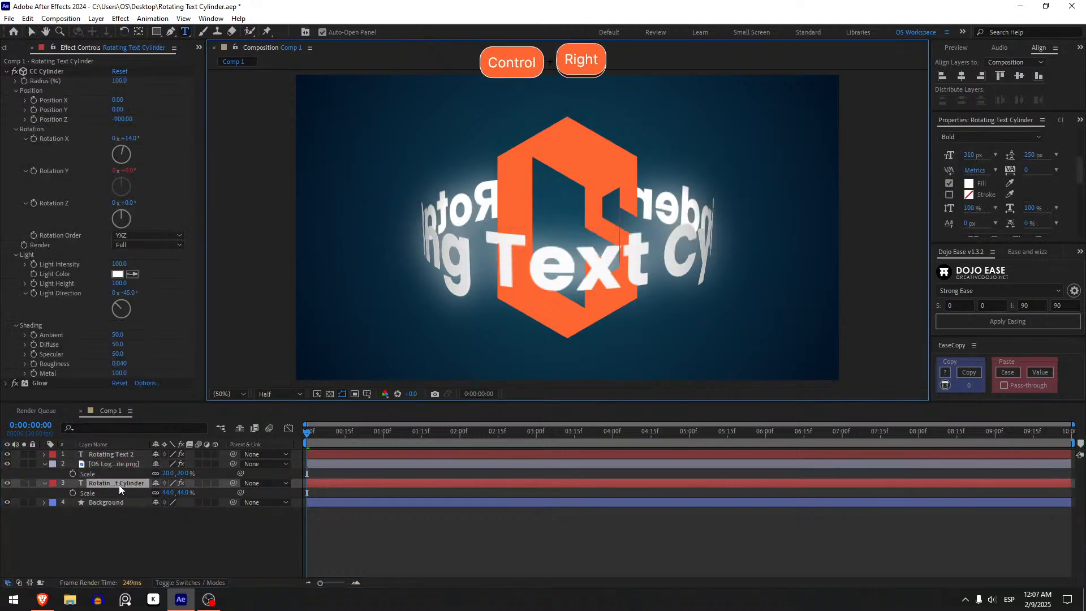
{"action": "key", "text": "ctrl+Right"}
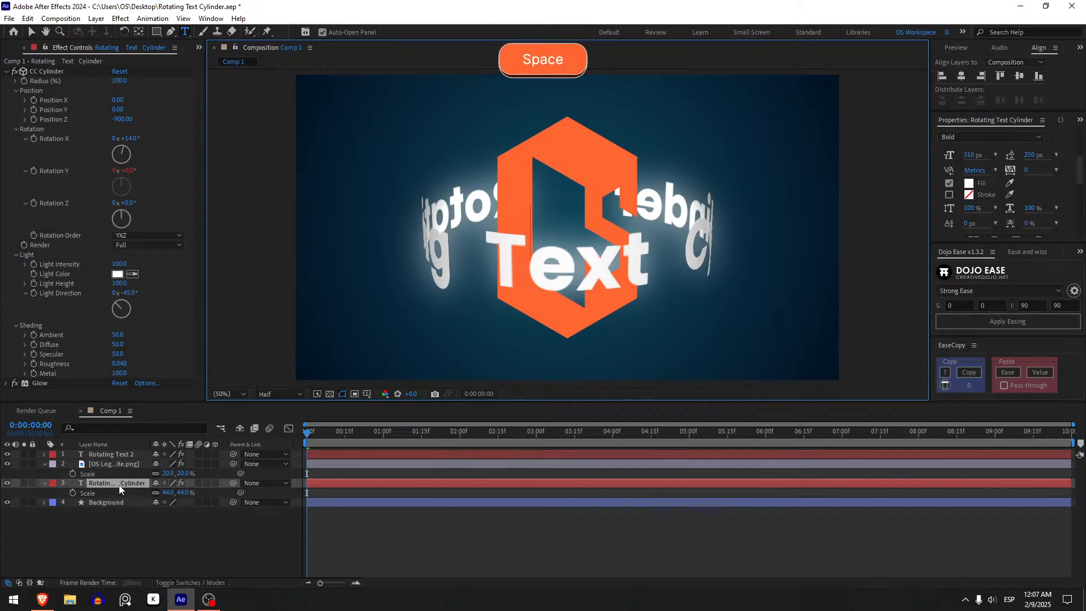
{"action": "key", "text": "Right"}
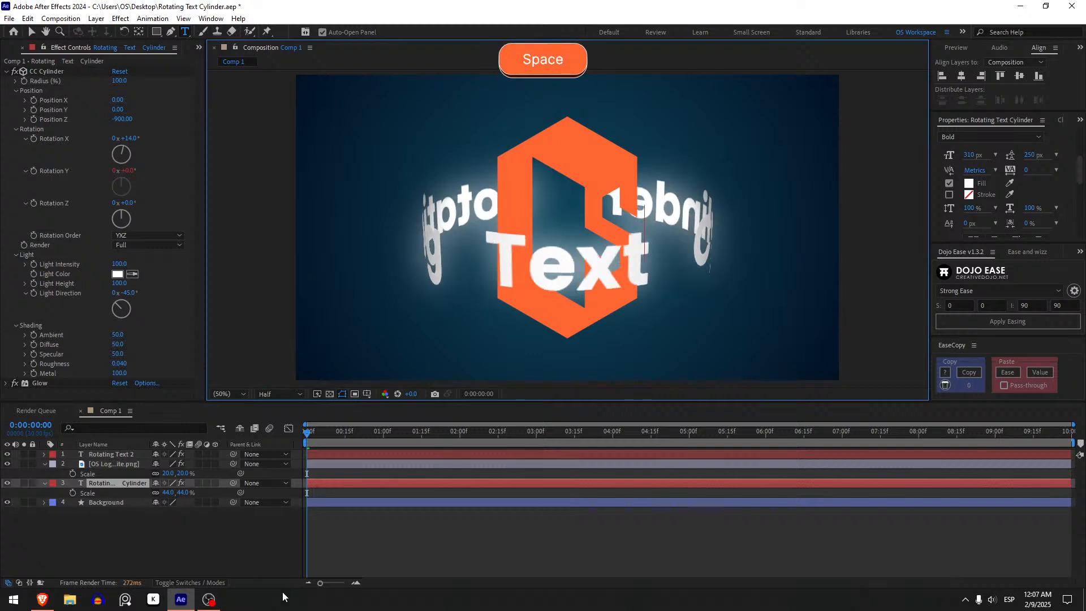
{"action": "left_click", "coordinate": [409, 533]}
{"action": "key", "text": "u"}
{"action": "left_click", "coordinate": [309, 435]}
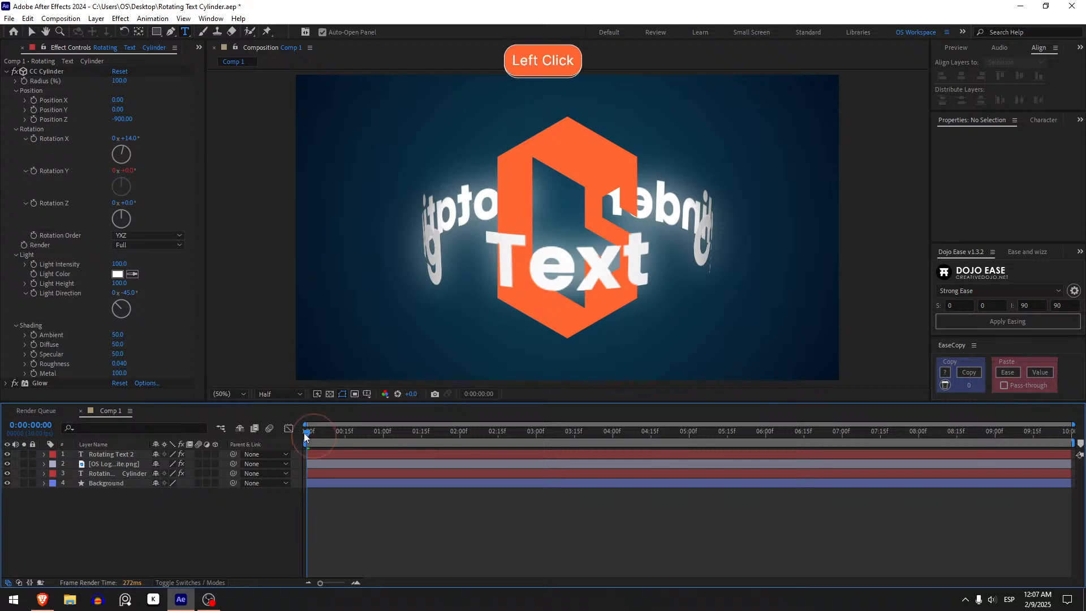
Preview the rotating text animation from the start of the composition, and return the playhead to the first frame.
{"action": "key", "text": "space"}
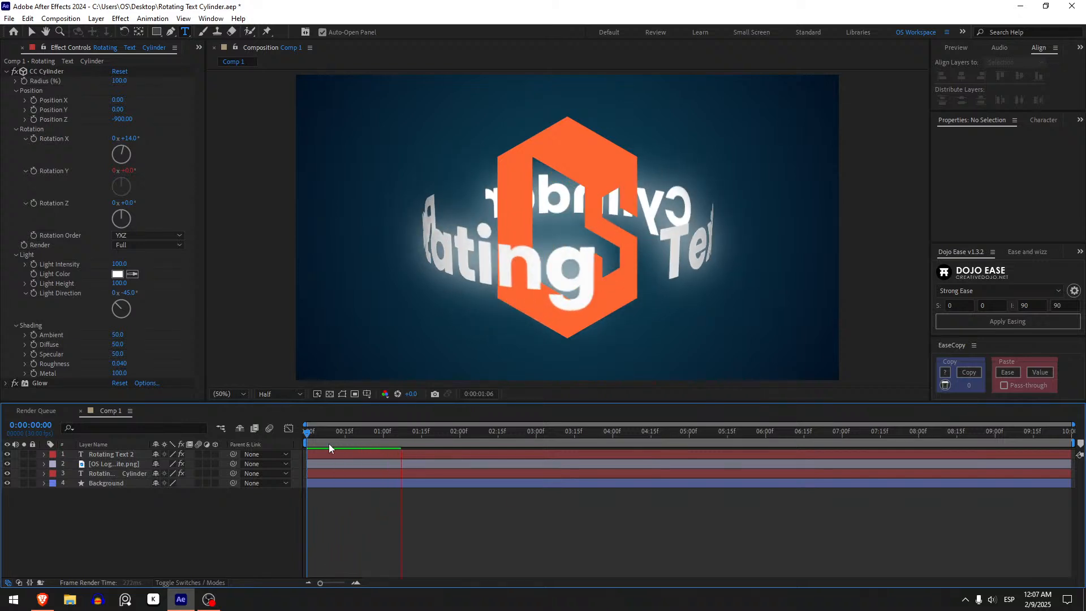
{"action": "left_click", "coordinate": [313, 424]}
{"action": "left_click", "coordinate": [310, 431]}
{"action": "left_click", "coordinate": [279, 464]}
{"action": "left_click", "coordinate": [334, 456]}
{"action": "left_click", "coordinate": [370, 466]}
Add a Glow effect to the OS Logo White.png layer.
{"action": "left_click", "coordinate": [52, 464]}
{"action": "left_click", "coordinate": [85, 390]}
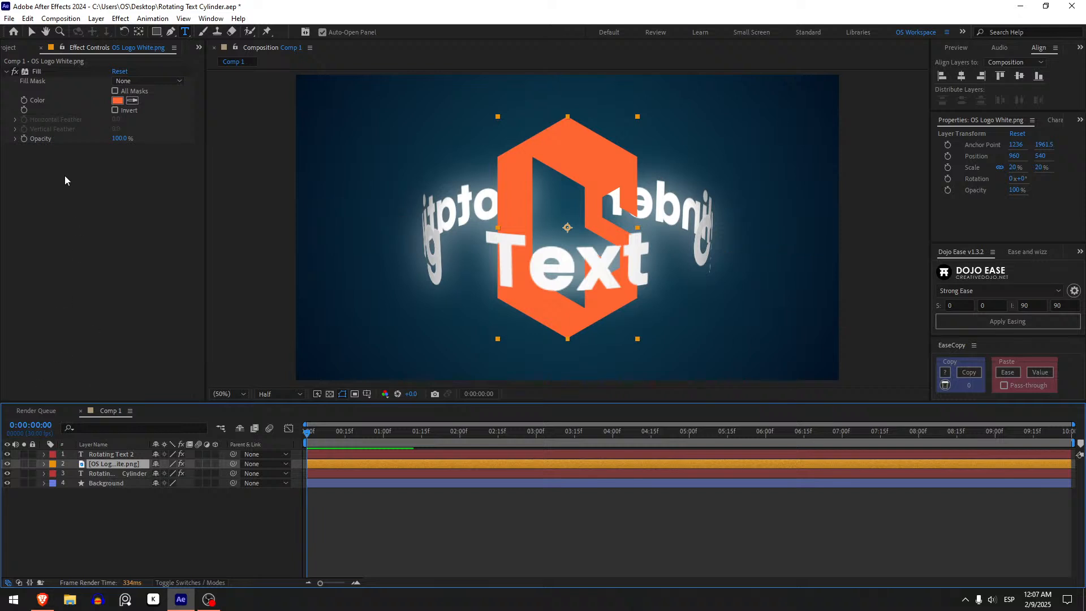
{"action": "key", "text": "ctrl+space"}
{"action": "type", "text": "gl"}
{"action": "key", "text": "Return"}
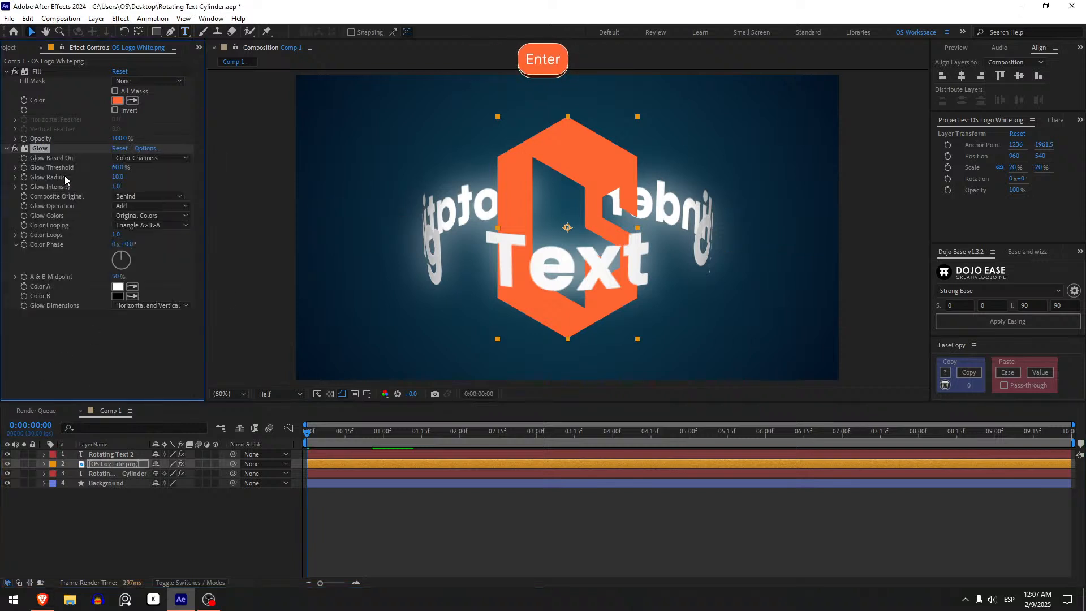
Set the logo's Glow Threshold to 100%, Glow Radius to 100 and Glow Intensity to 2.
{"action": "left_click_drag", "start_coordinate": [116, 167], "coordinate": [236, 171]}
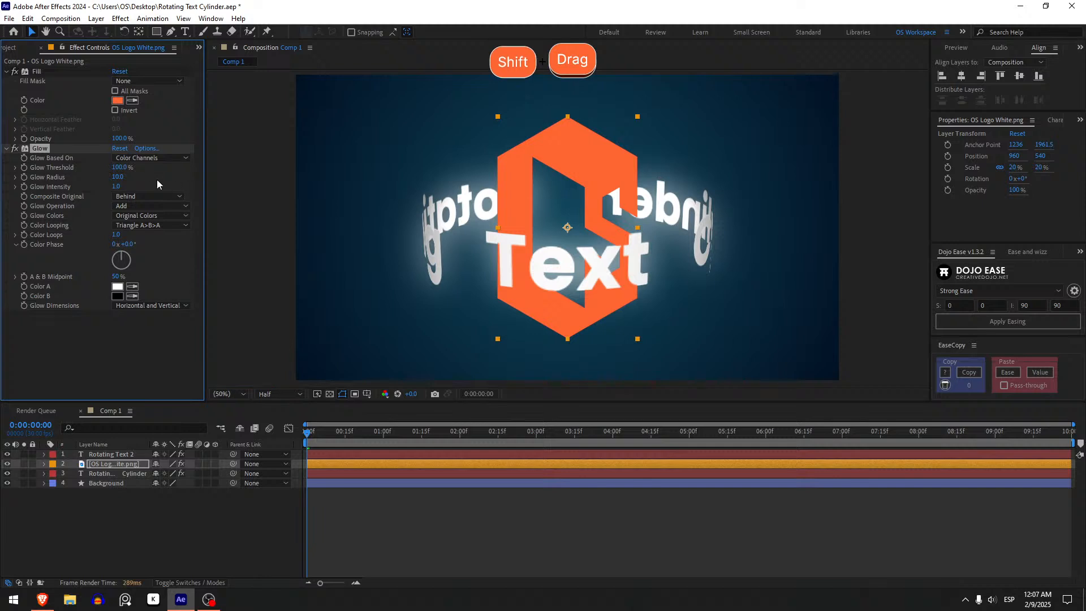
{"action": "left_click", "coordinate": [117, 176]}
{"action": "type", "text": "5"}
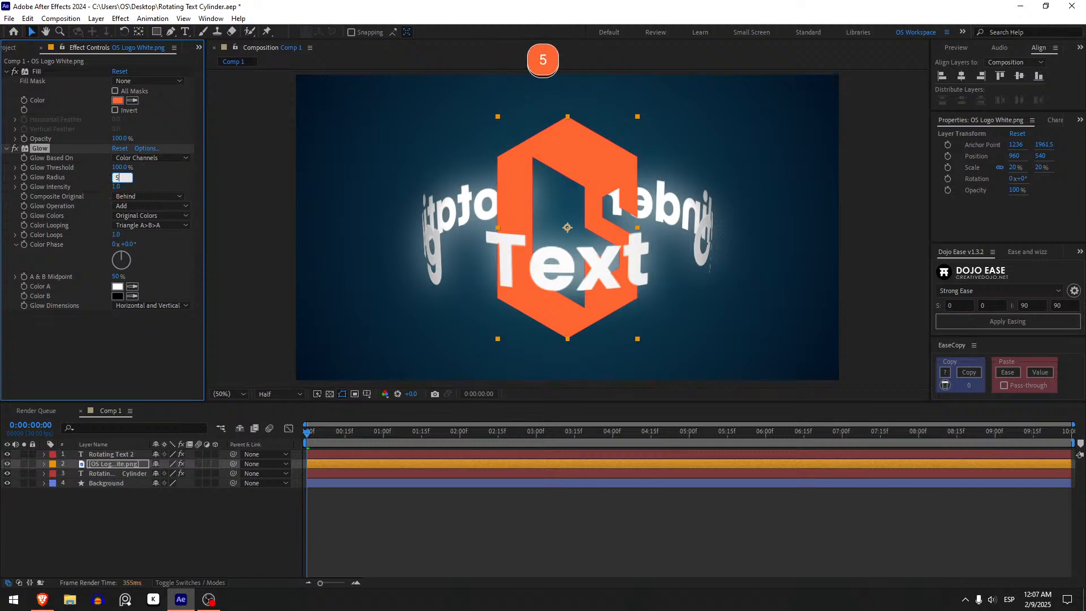
{"action": "left_click", "coordinate": [232, 165]}
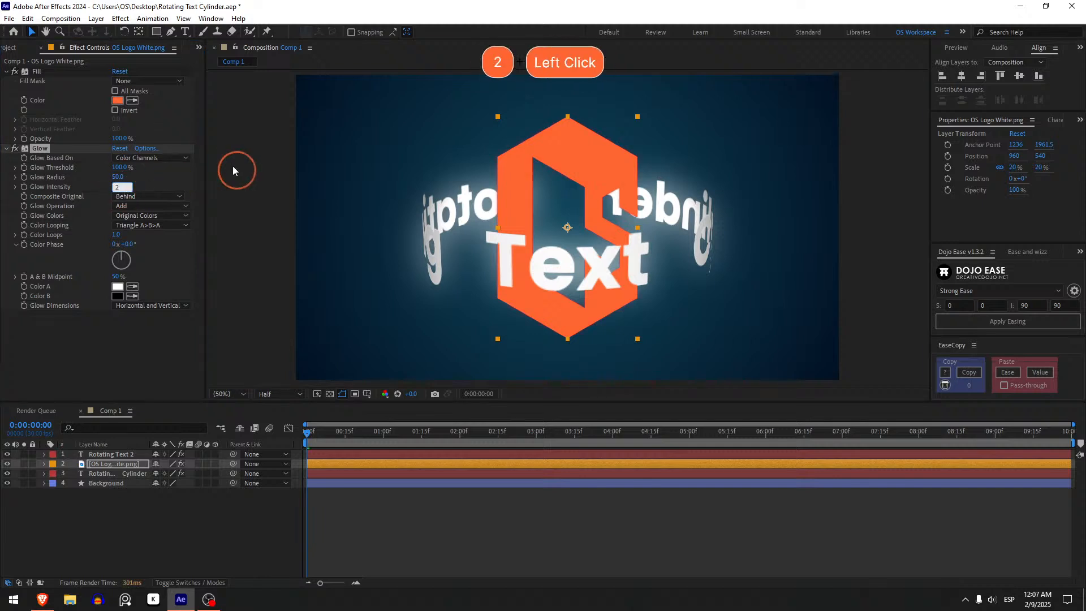
{"action": "left_click", "coordinate": [232, 166]}
{"action": "left_click", "coordinate": [120, 177]}
{"action": "type", "text": "100"}
{"action": "key", "text": "Return"}
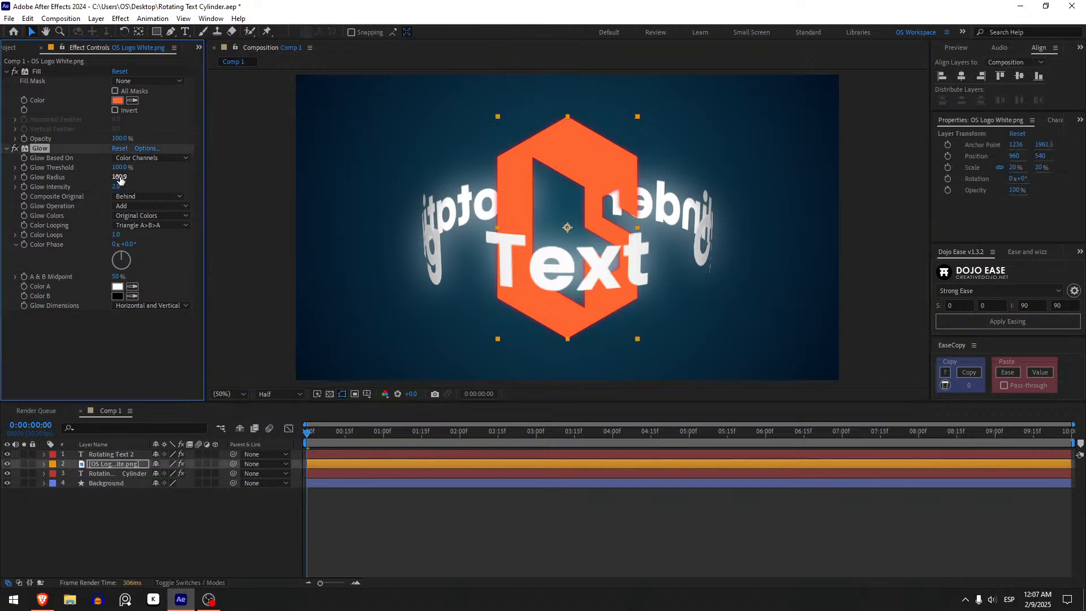
{"action": "left_click_drag", "start_coordinate": [119, 168], "coordinate": [310, 138]}
{"action": "key", "text": "ctrl+z"}
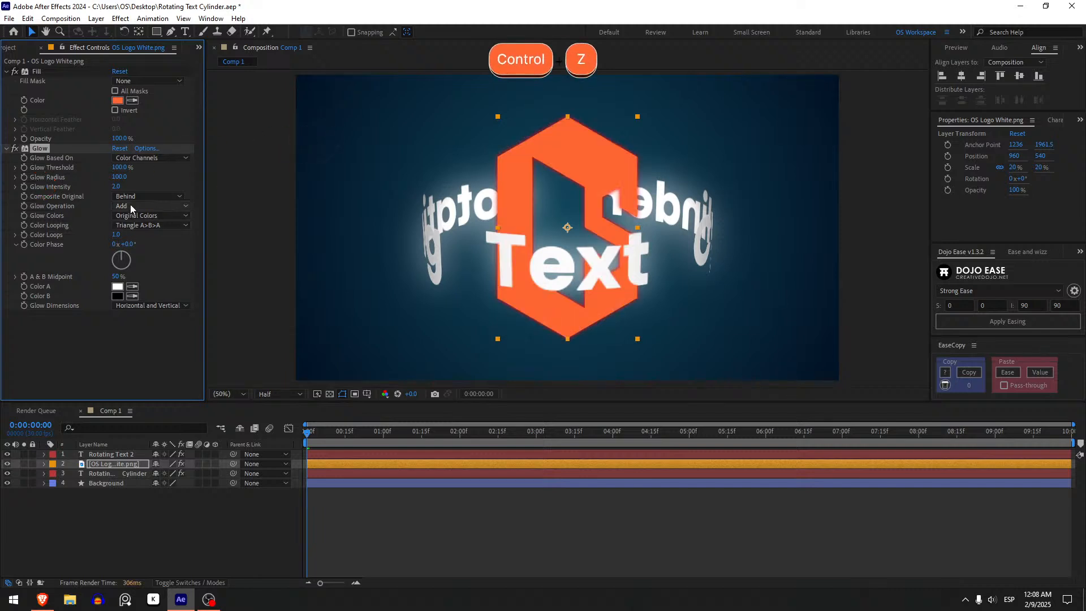
Switch the logo's Glow Colors to A & B Colors and set Color A to orange FF6633.
{"action": "left_click", "coordinate": [150, 215]}
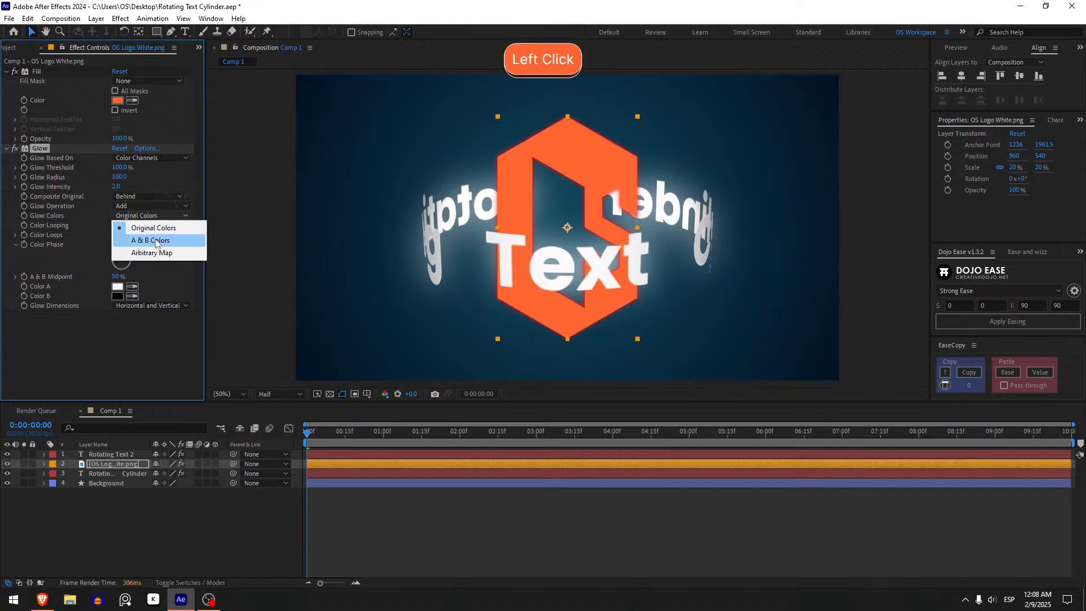
{"action": "left_click", "coordinate": [158, 241]}
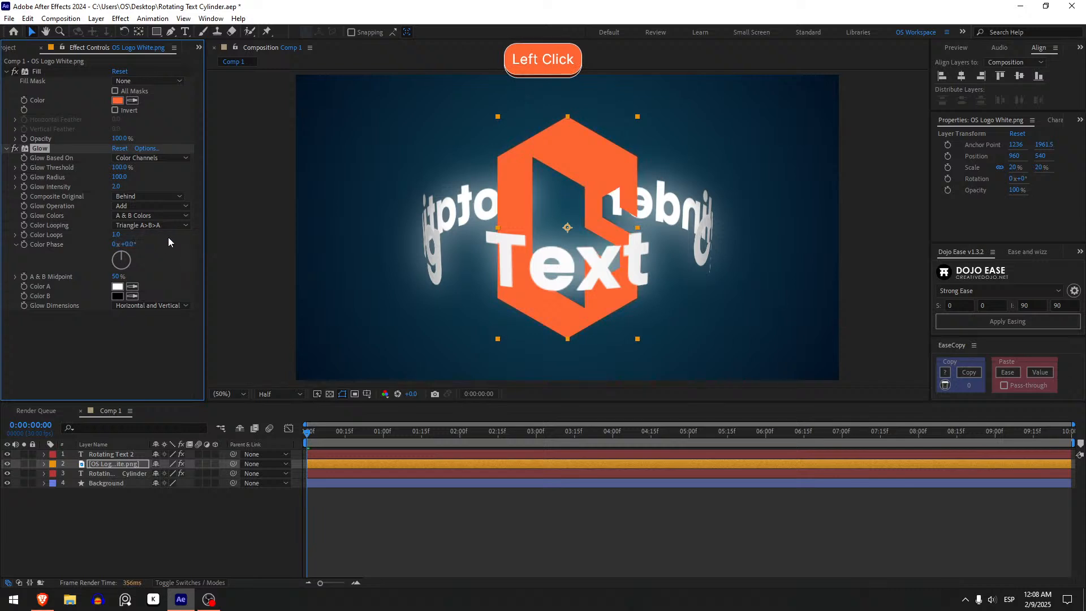
{"action": "left_click", "coordinate": [117, 286]}
{"action": "type", "text": "FF6633"}
{"action": "left_click", "coordinate": [469, 365]}
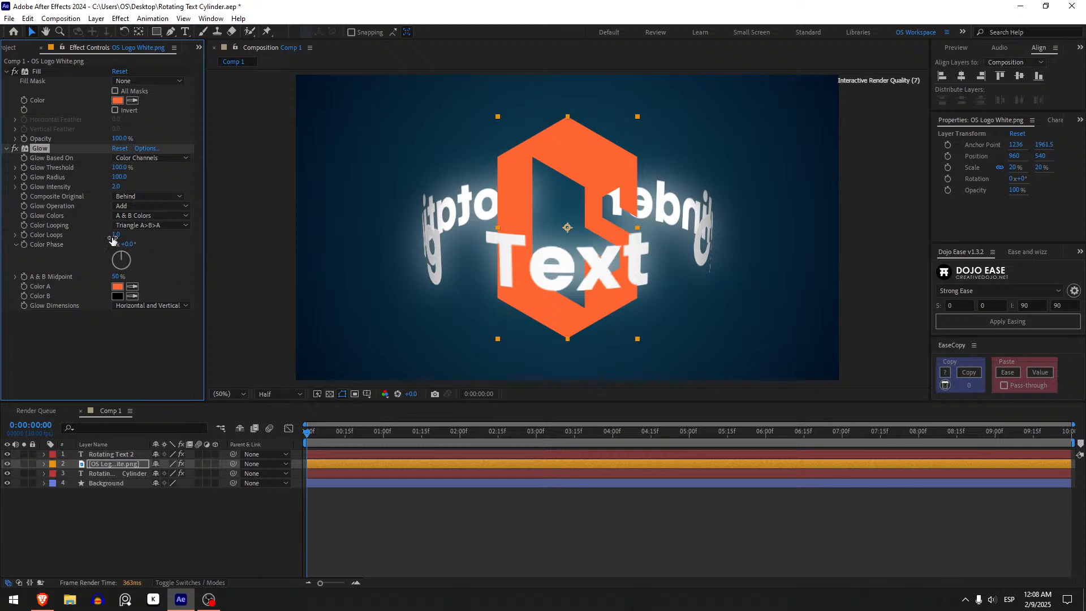
{"action": "key", "text": "ctrl+d"}
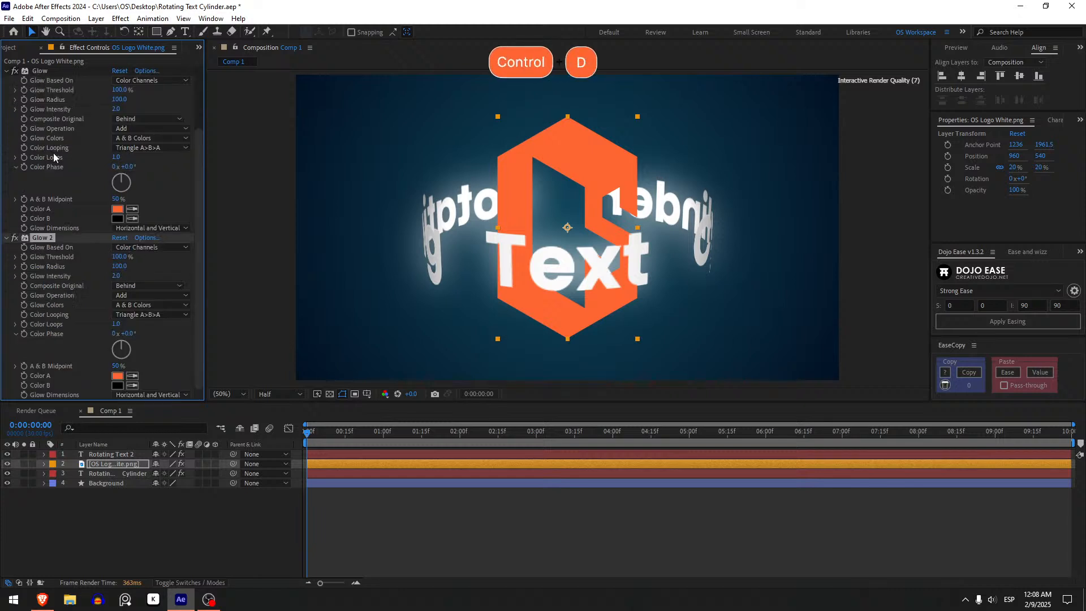
{"action": "key", "text": "ctrl+d"}
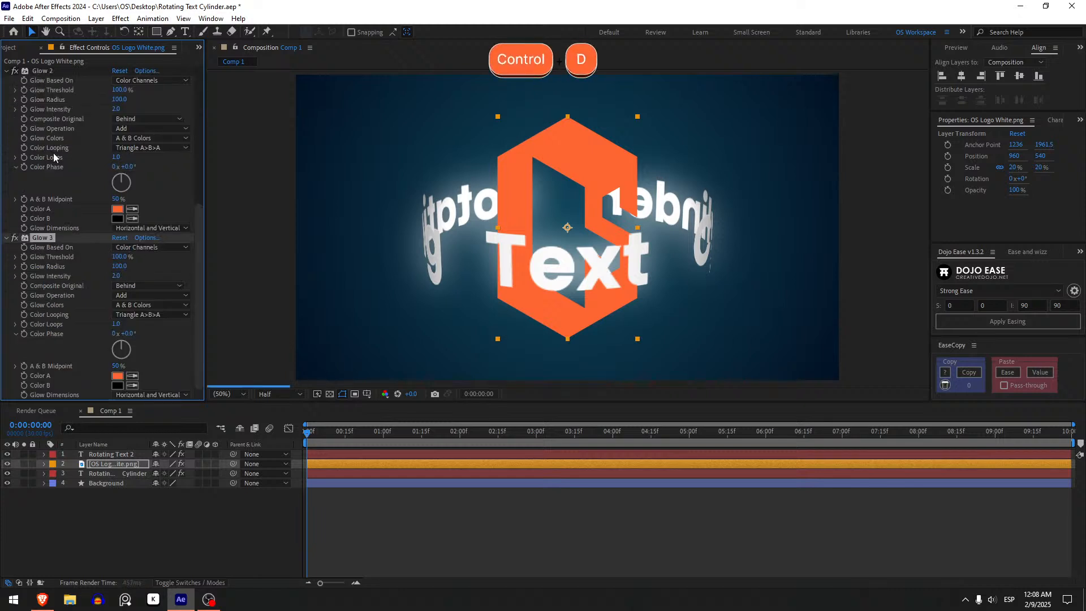
{"action": "key", "text": "ctrl+z"}
{"action": "key", "text": "ctrl+z"}
{"action": "scroll", "coordinate": [52, 188], "scroll_direction": "up", "scroll_amount": 5}
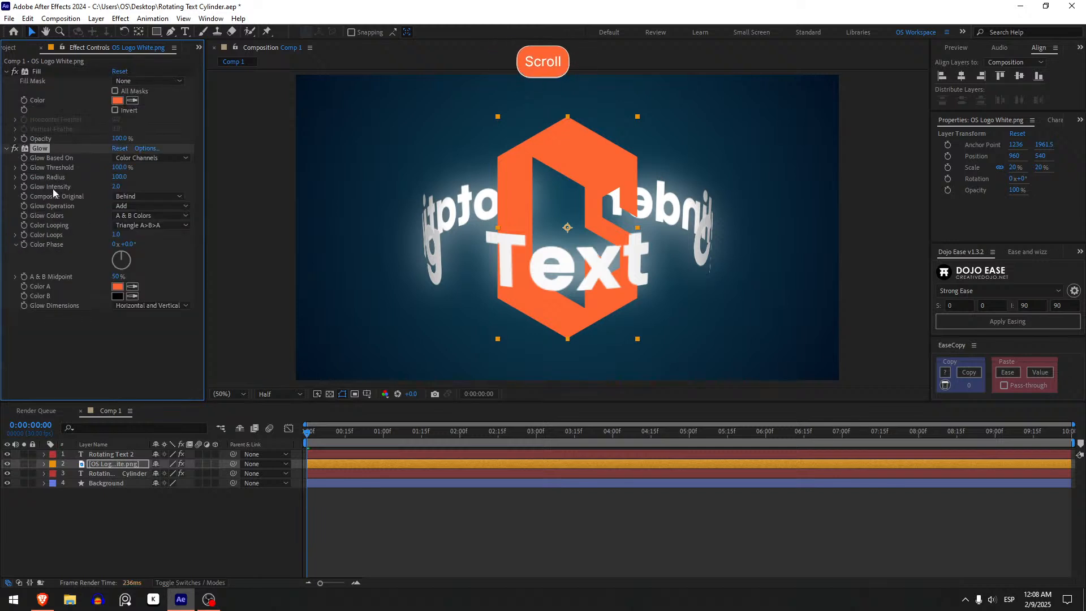
{"action": "key", "text": "shift"}
{"action": "left_click_drag", "start_coordinate": [118, 168], "coordinate": [3, 192]}
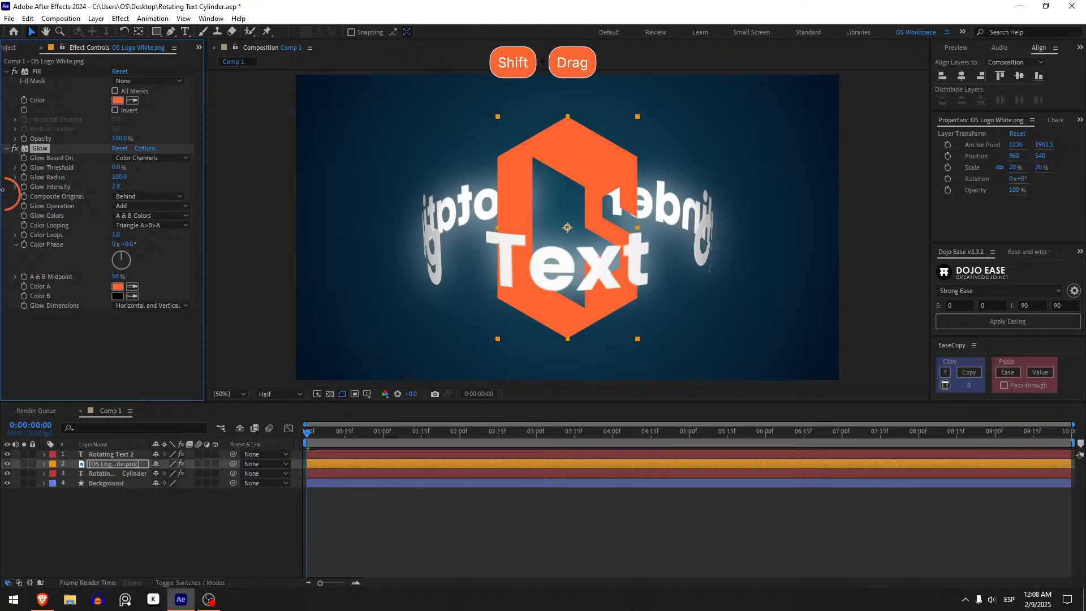
{"action": "key", "text": "ctrl+z"}
Set the logo's Glow Threshold to 60%.
{"action": "left_click", "coordinate": [116, 167]}
{"action": "type", "text": "60"}
{"action": "key", "text": "Return"}
{"action": "left_click", "coordinate": [120, 177]}
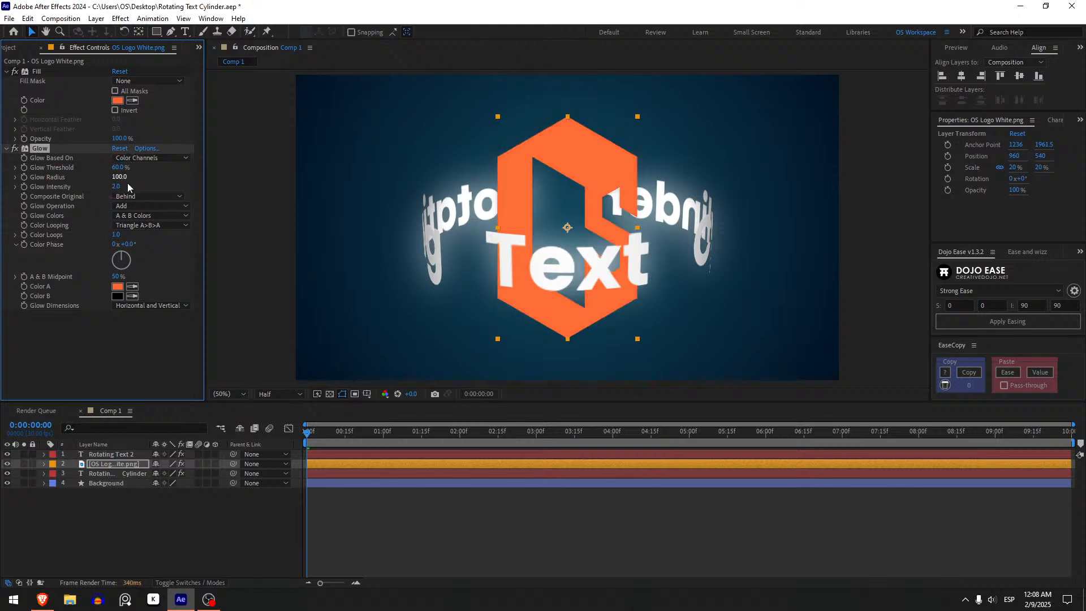
{"action": "key", "text": "ctrl+d"}
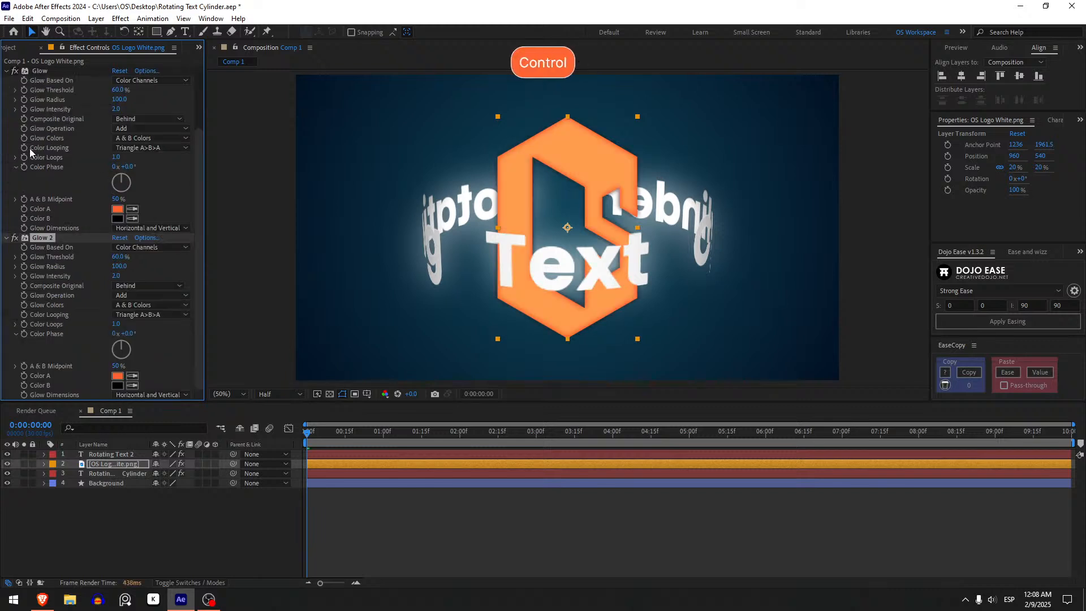
{"action": "key", "text": "ctrl+d"}
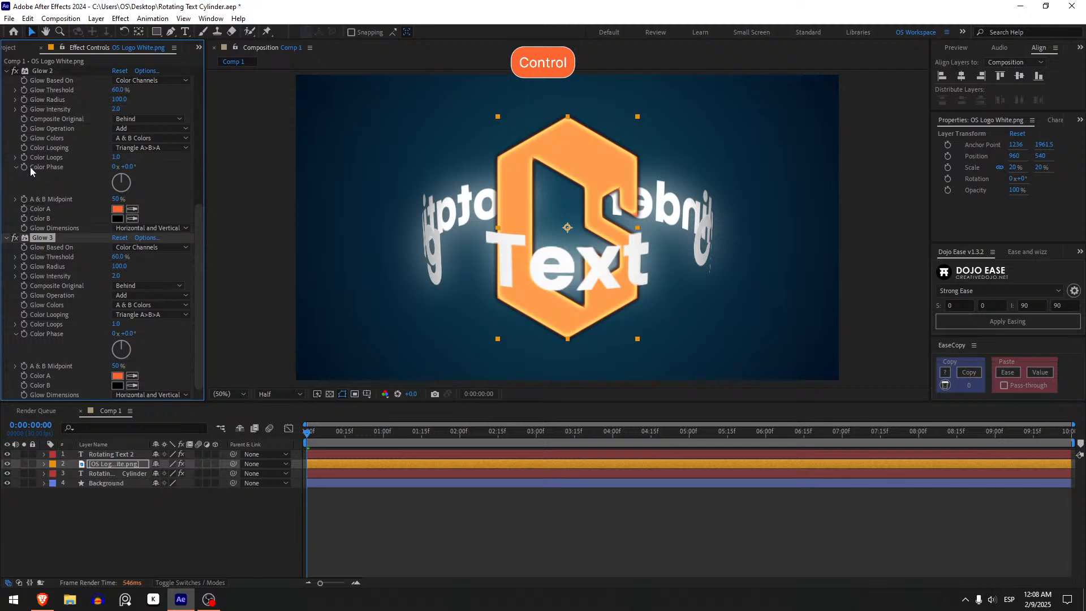
{"action": "key", "text": "alt+Tab"}
{"action": "key", "text": "alt+Tab"}
{"action": "key", "text": "ctrl+z"}
{"action": "key", "text": "ctrl+z"}
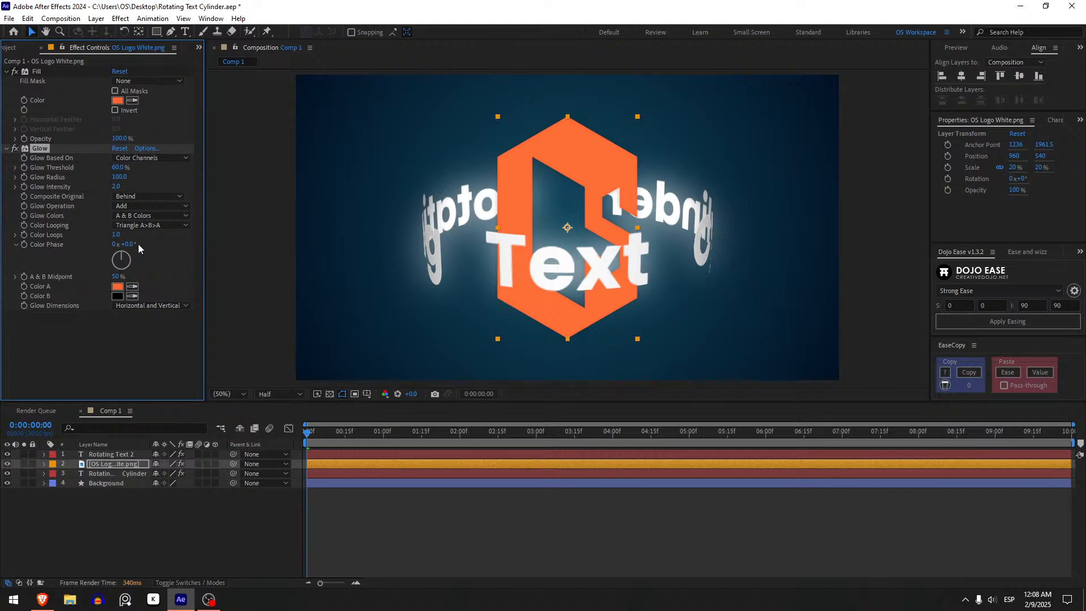
Set Color B of the logo's Glow effect to orange FF6633.
{"action": "left_click", "coordinate": [118, 296]}
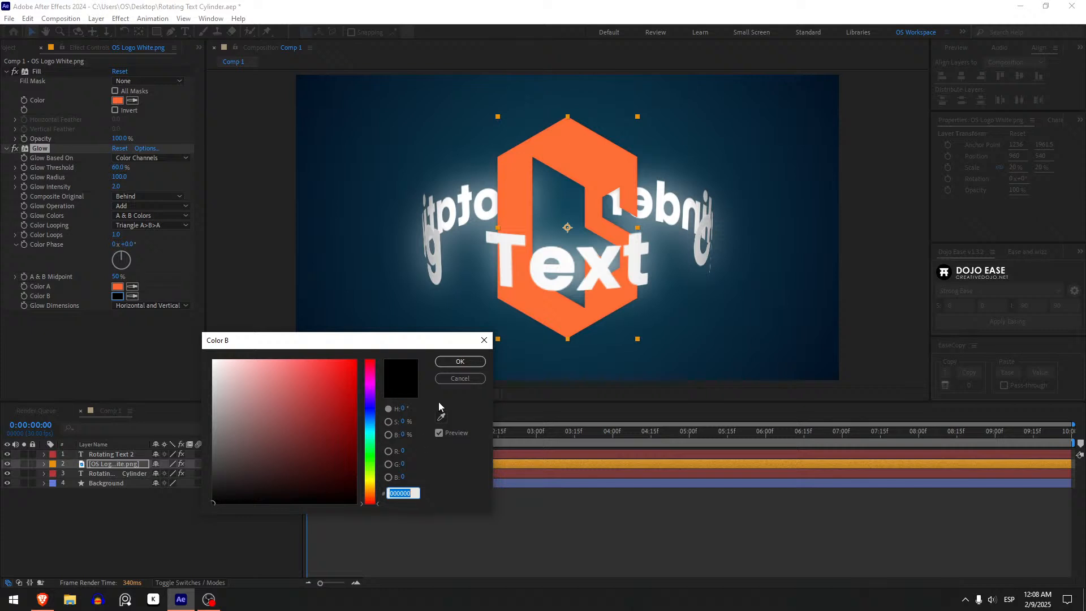
{"action": "type", "text": "FF6633"}
{"action": "key", "text": "Return"}
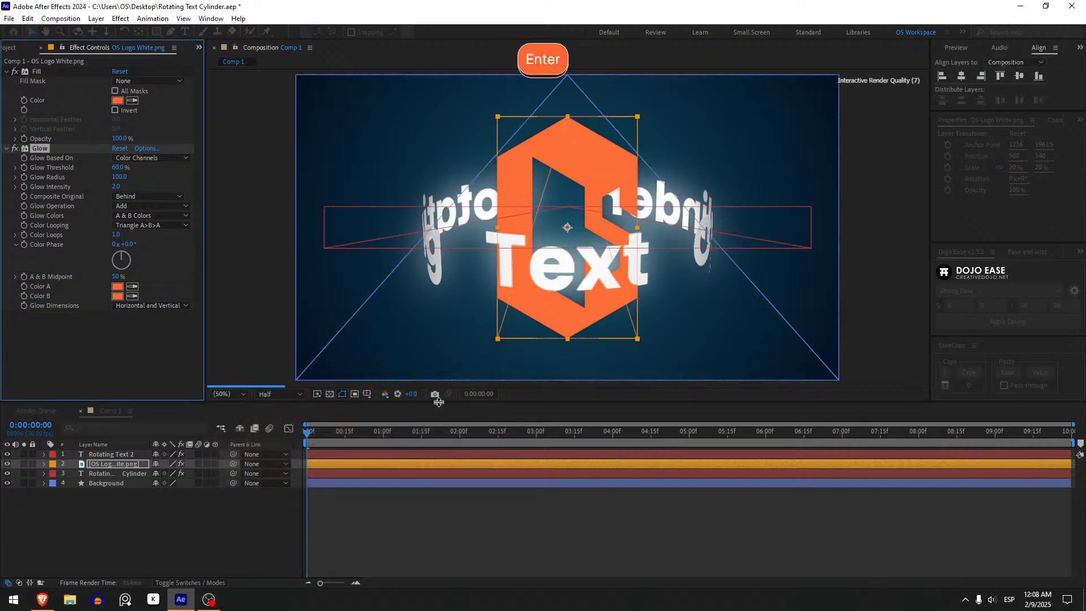
{"action": "left_click", "coordinate": [116, 187], "text": "shift"}
{"action": "key", "text": "ctrl+z"}
{"action": "key", "text": "shift"}
{"action": "key", "text": "ctrl+z"}
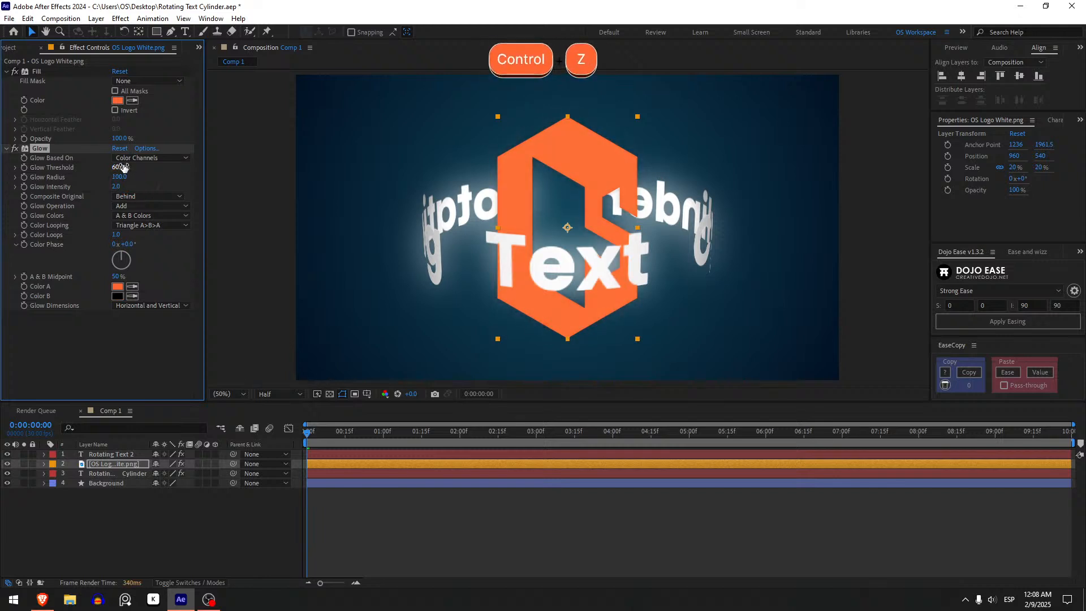
{"action": "left_click_drag", "start_coordinate": [121, 168], "coordinate": [106, 184], "text": "shift"}
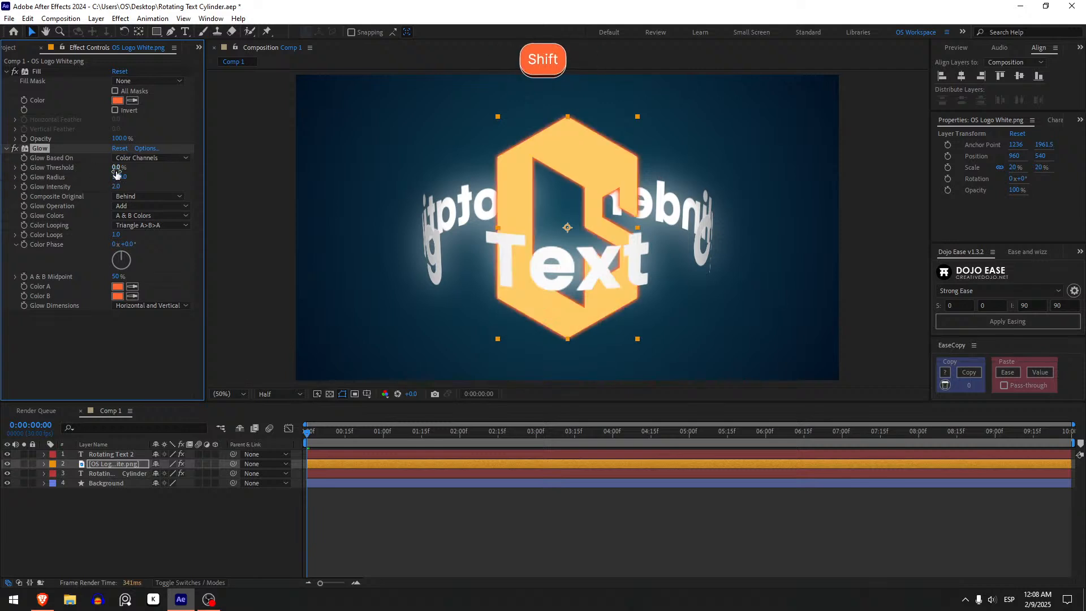
{"action": "key", "text": "ctrl+z"}
{"action": "key", "text": "ctrl+shift+z"}
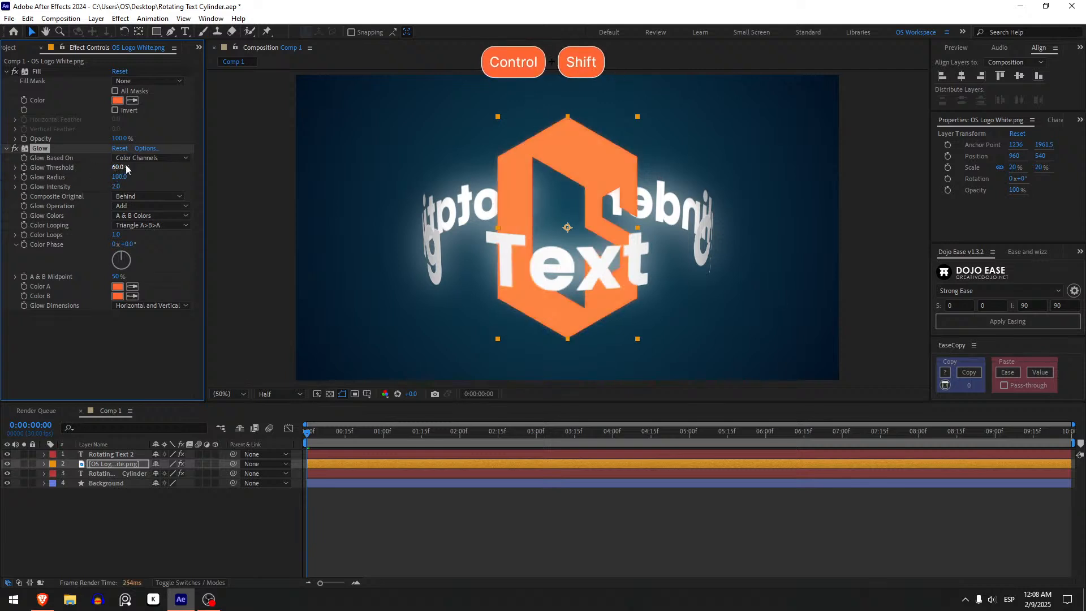
{"action": "key", "text": "ctrl+z"}
Set the logo Glow's Composite Original to On Top and its Glow Threshold to 0%.
{"action": "left_click", "coordinate": [139, 197]}
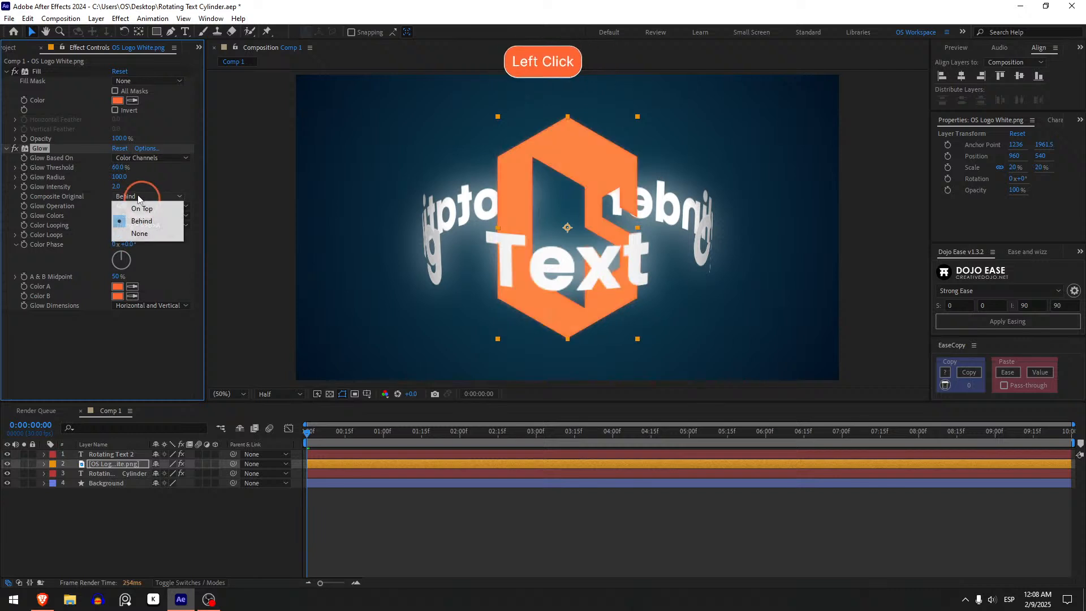
{"action": "left_click", "coordinate": [141, 208]}
{"action": "left_click", "coordinate": [147, 195]}
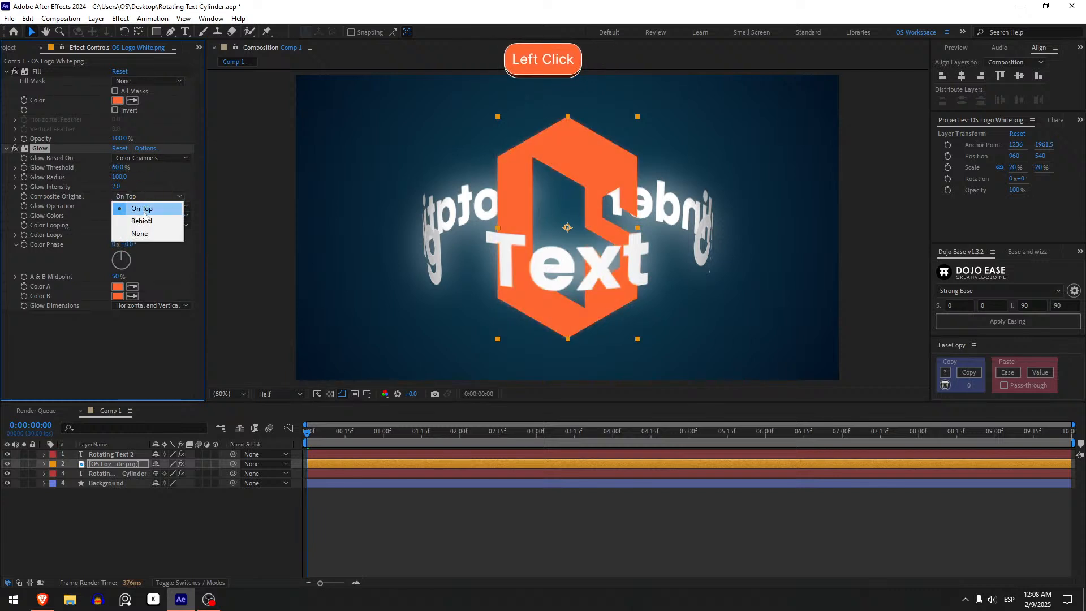
{"action": "left_click", "coordinate": [142, 209]}
{"action": "left_click_drag", "start_coordinate": [119, 168], "coordinate": [361, 153]}
{"action": "key", "text": "ctrl+z"}
{"action": "key", "text": "ctrl+d"}
{"action": "key", "text": "ctrl+d"}
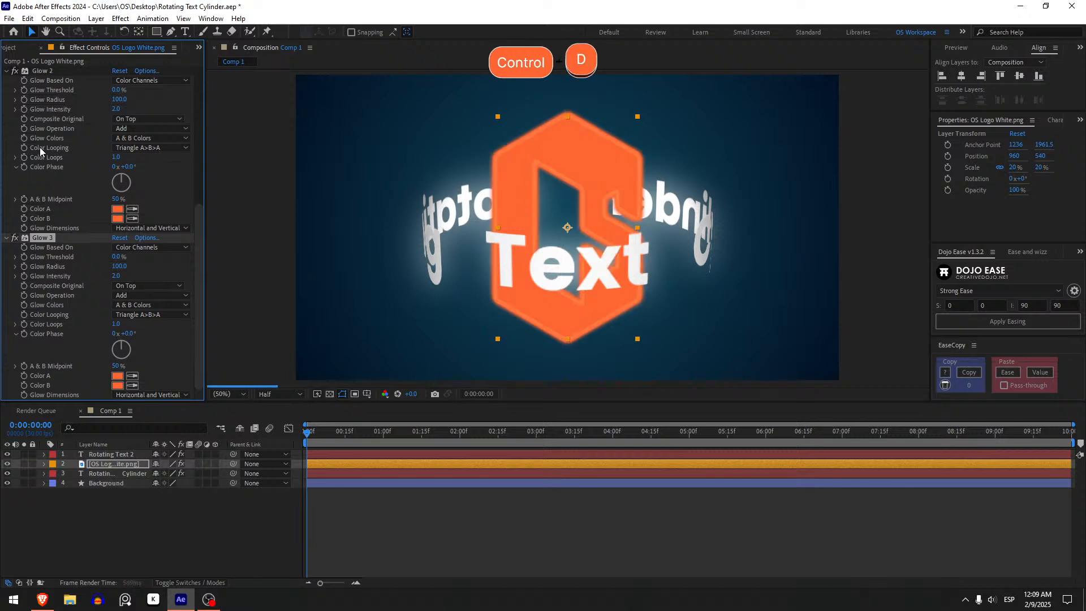
{"action": "key", "text": "ctrl+z"}
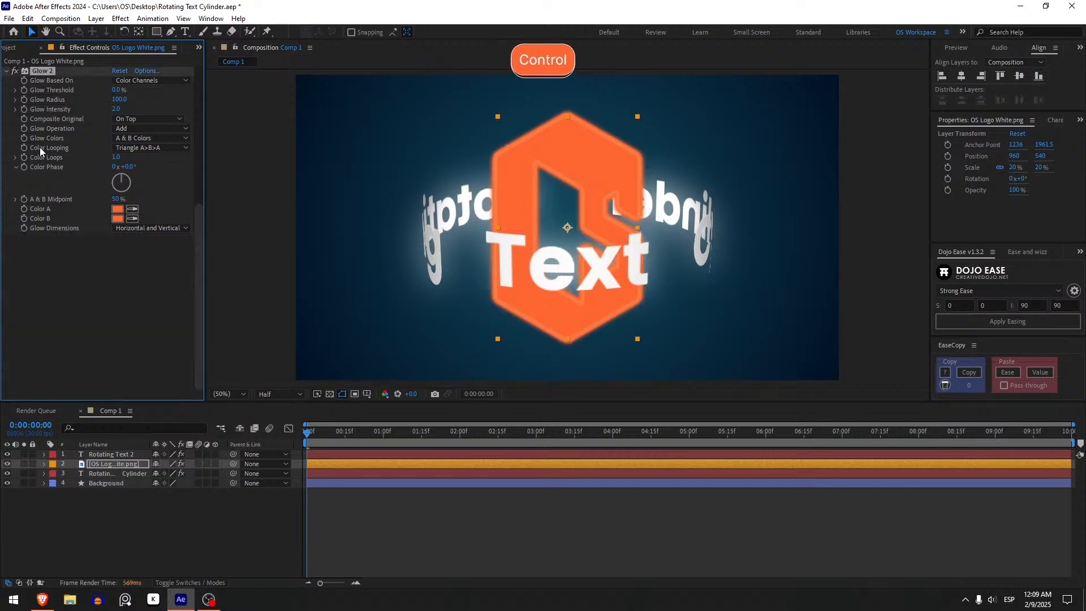
{"action": "scroll", "coordinate": [40, 147], "scroll_direction": "up", "scroll_amount": 3}
{"action": "key", "text": "ctrl+z"}
Set the logo's Glow Intensity to 1 and Glow Radius to 250.
{"action": "left_click", "coordinate": [118, 179]}
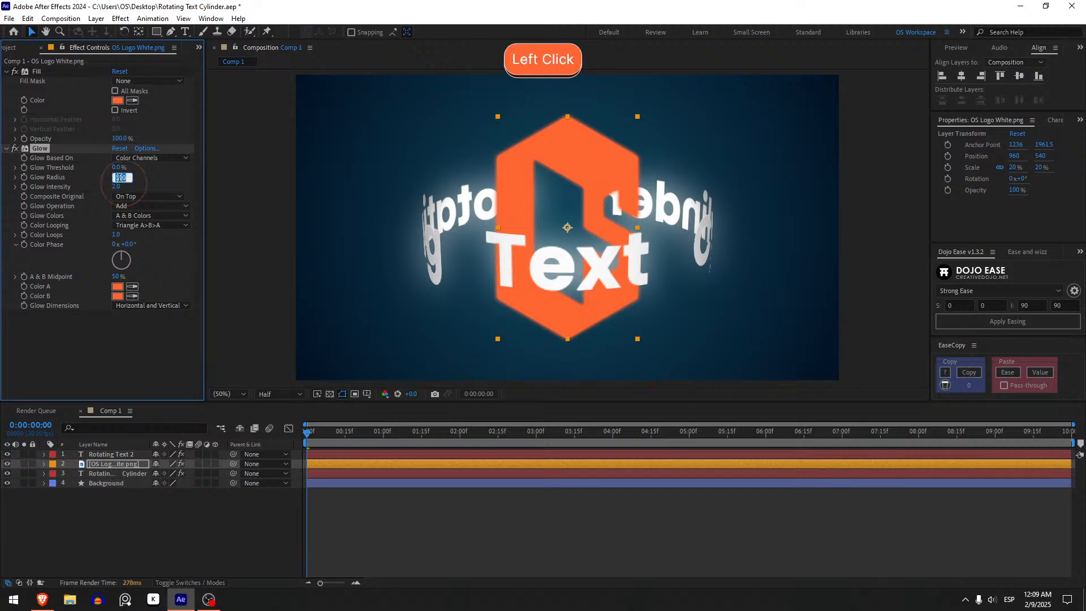
{"action": "left_click_drag", "start_coordinate": [119, 186], "coordinate": [99, 171]}
{"action": "key", "text": "ctrl+z"}
{"action": "type", "text": "1"}
{"action": "left_click", "coordinate": [120, 177]}
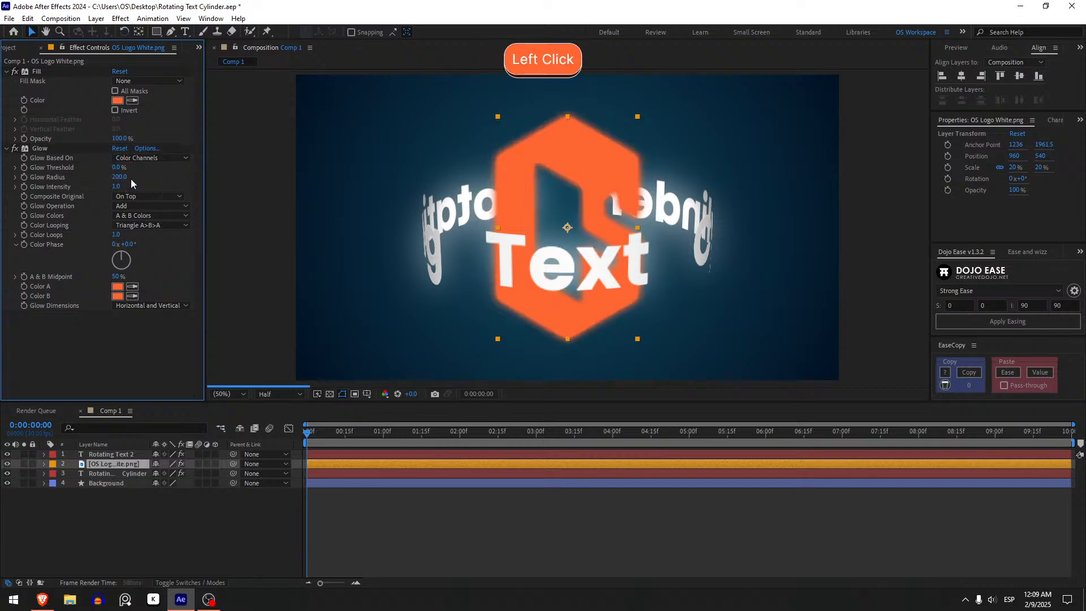
{"action": "type", "text": "250"}
{"action": "key", "text": "Return"}
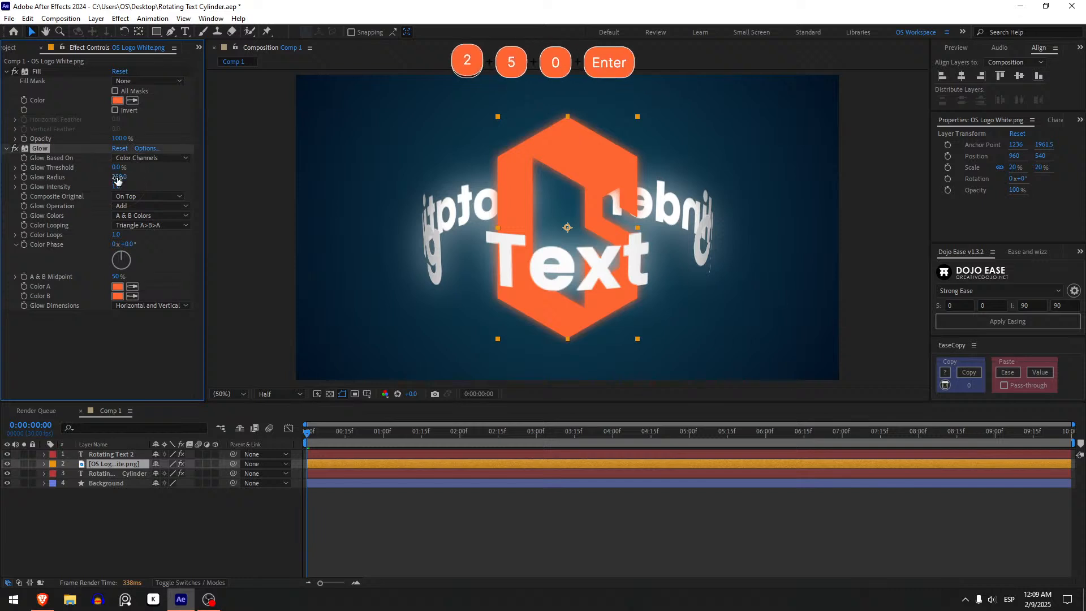
Duplicate the logo's Glow effect and set the copy's Threshold to 100%, Radius to 500 and Intensity to 0.5.
{"action": "key", "text": "ctrl+d"}
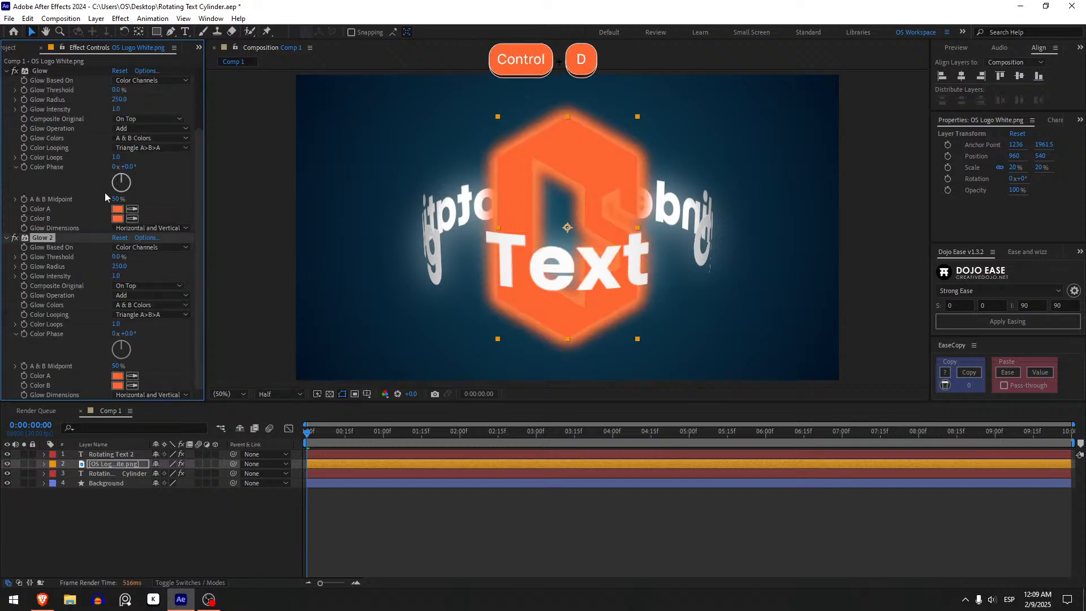
{"action": "left_click", "coordinate": [117, 266]}
{"action": "type", "text": "5"}
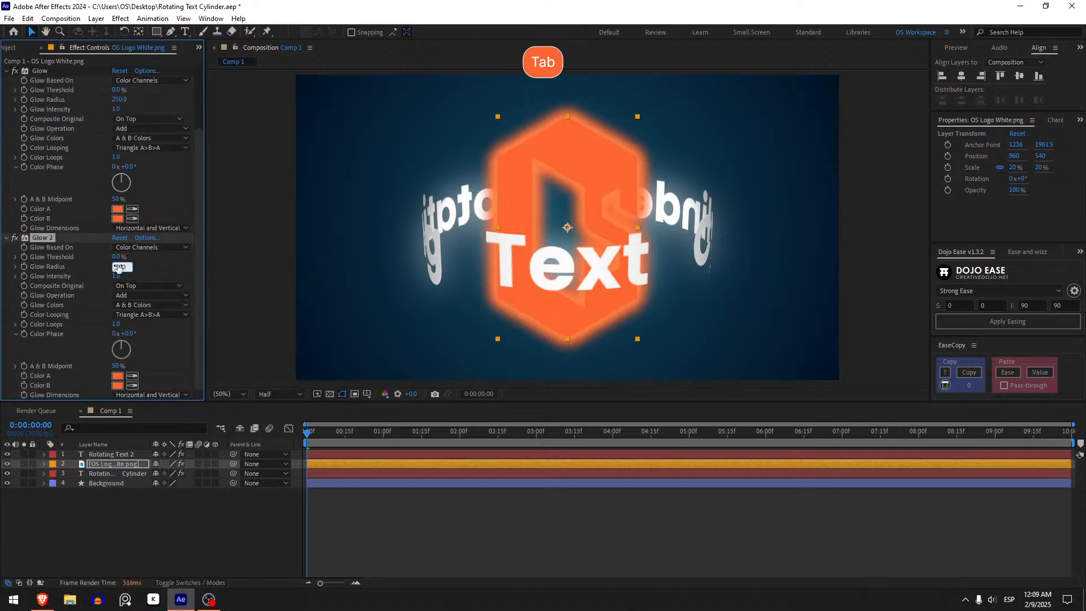
{"action": "key", "text": "Tab"}
{"action": "type", "text": ".5"}
{"action": "key", "text": "Return"}
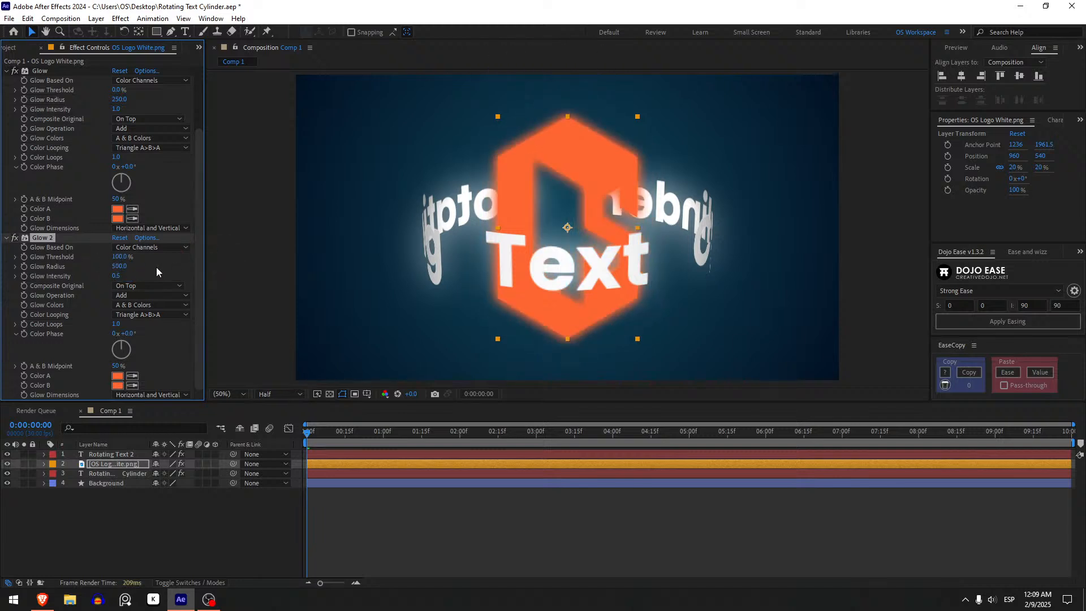
Set the Glow Threshold of the logo's Glow 2 to 60% and its Glow Intensity to 0.1.
{"action": "left_click", "coordinate": [120, 256]}
{"action": "type", "text": "60"}
{"action": "key", "text": "Return"}
{"action": "left_click", "coordinate": [114, 277]}
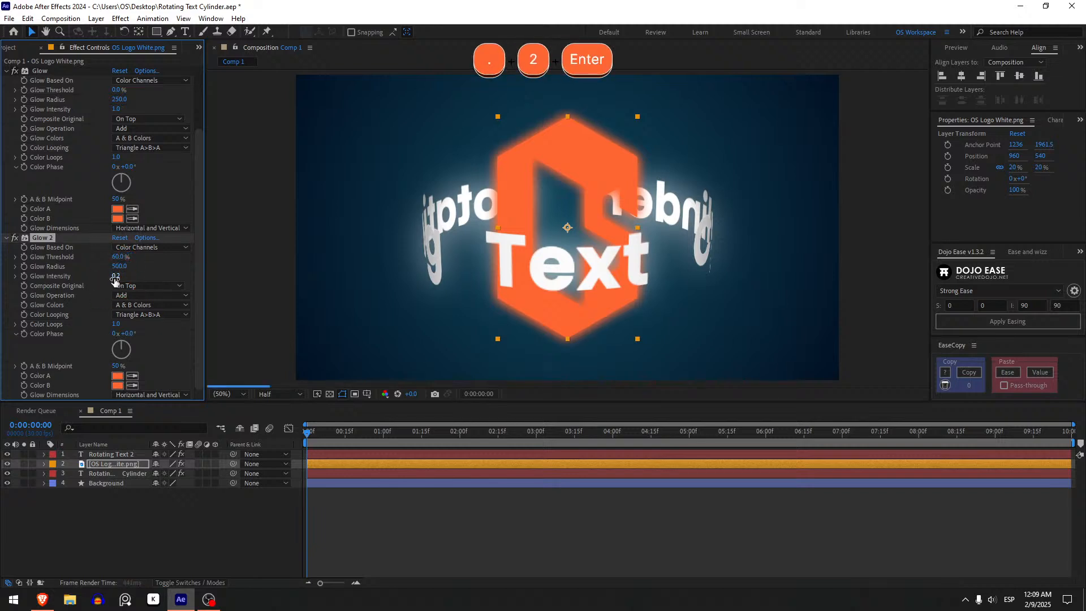
{"action": "left_click", "coordinate": [115, 277]}
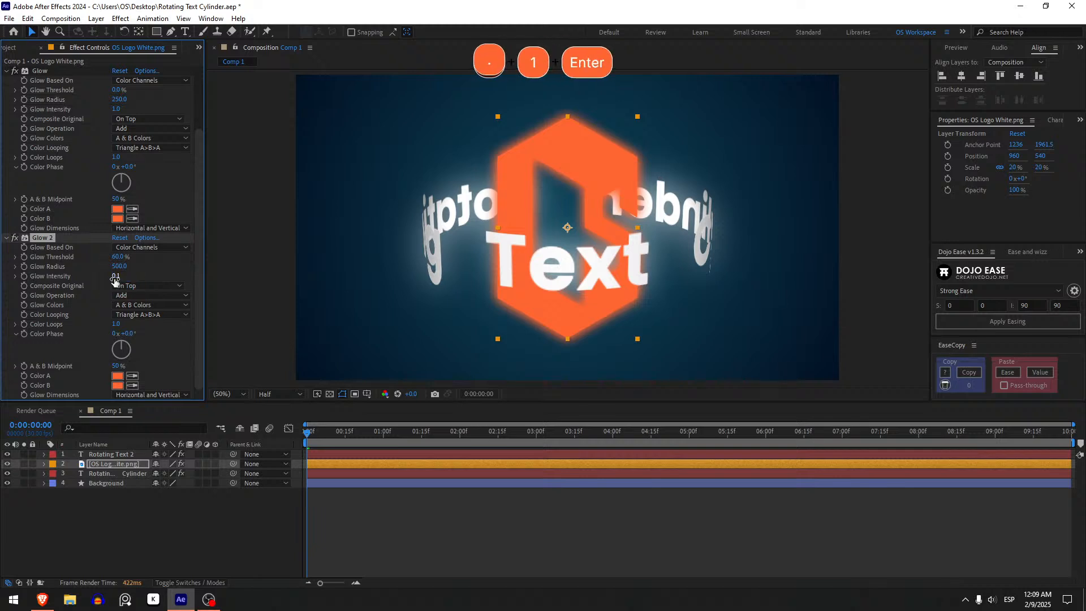
Set the Glow Radius of the logo's first Glow to 350 and its Glow Intensity to 0.5.
{"action": "left_click_drag", "start_coordinate": [119, 266], "coordinate": [147, 265]}
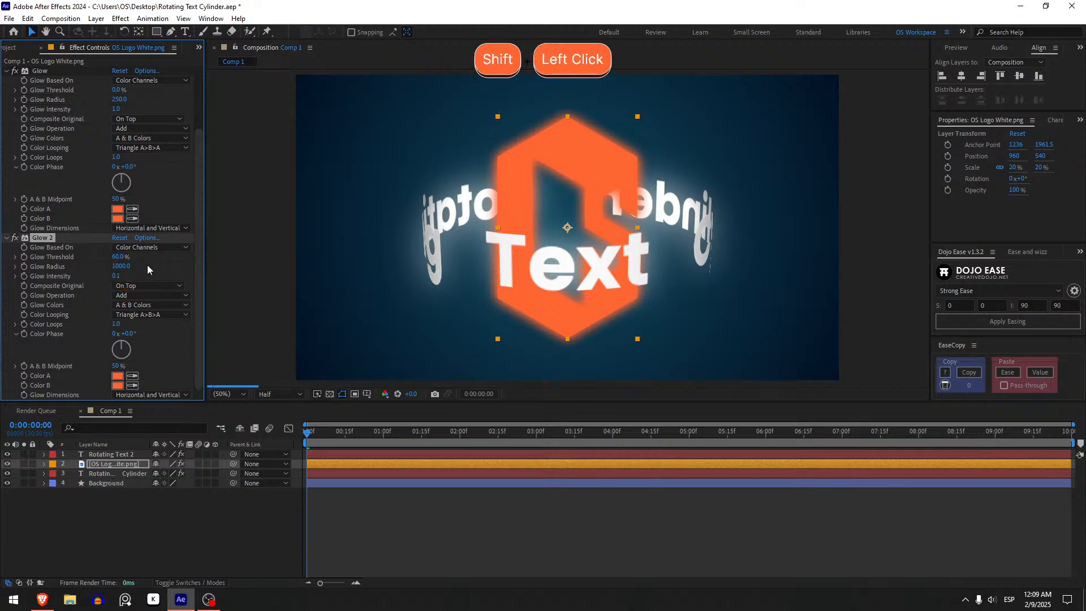
{"action": "key", "text": "ctrl+z"}
{"action": "scroll", "coordinate": [97, 200], "scroll_direction": "up", "scroll_amount": 3}
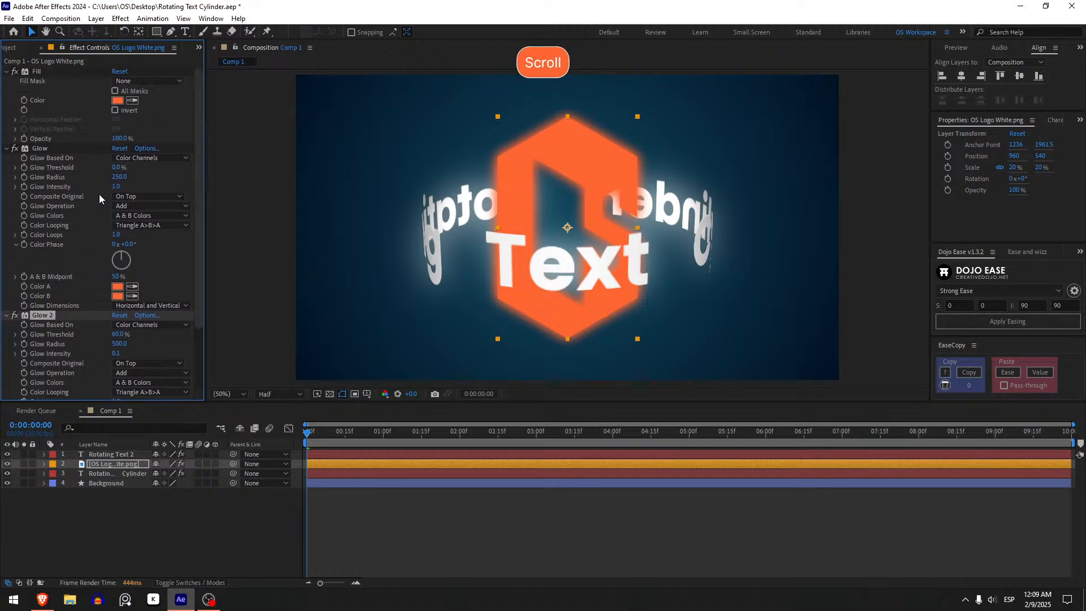
{"action": "left_click", "coordinate": [116, 176]}
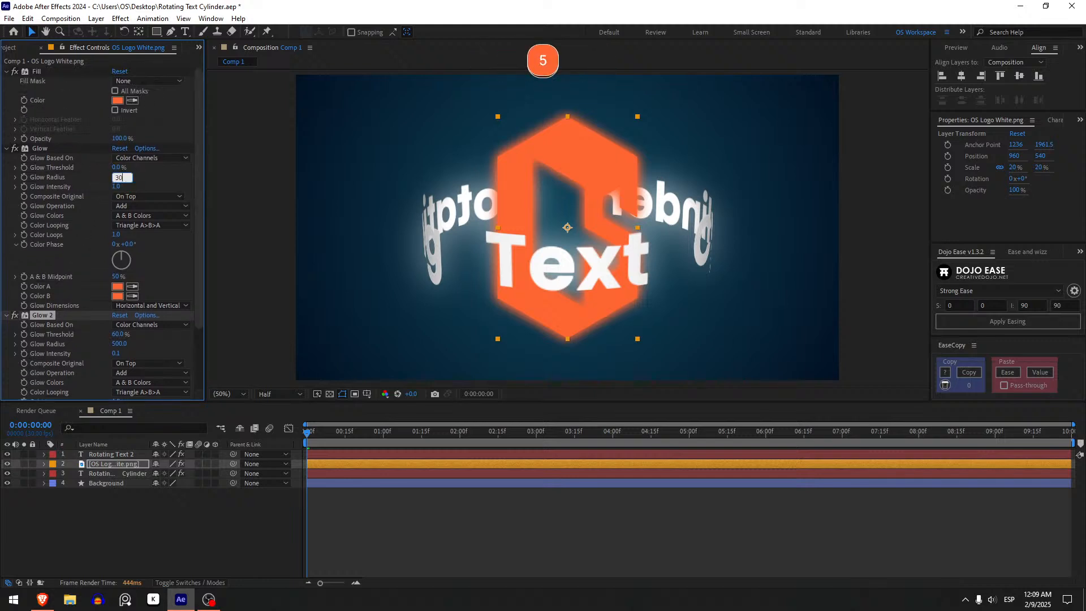
{"action": "type", "text": "350"}
{"action": "key", "text": "BackSpace"}
{"action": "type", "text": "0"}
{"action": "key", "text": "Return"}
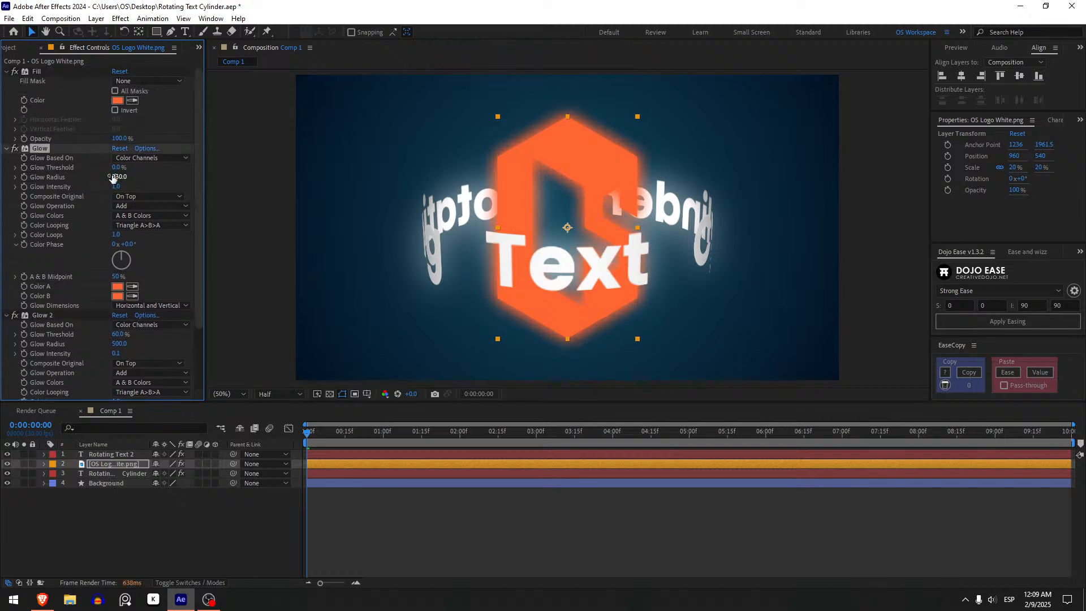
{"action": "left_click", "coordinate": [117, 185]}
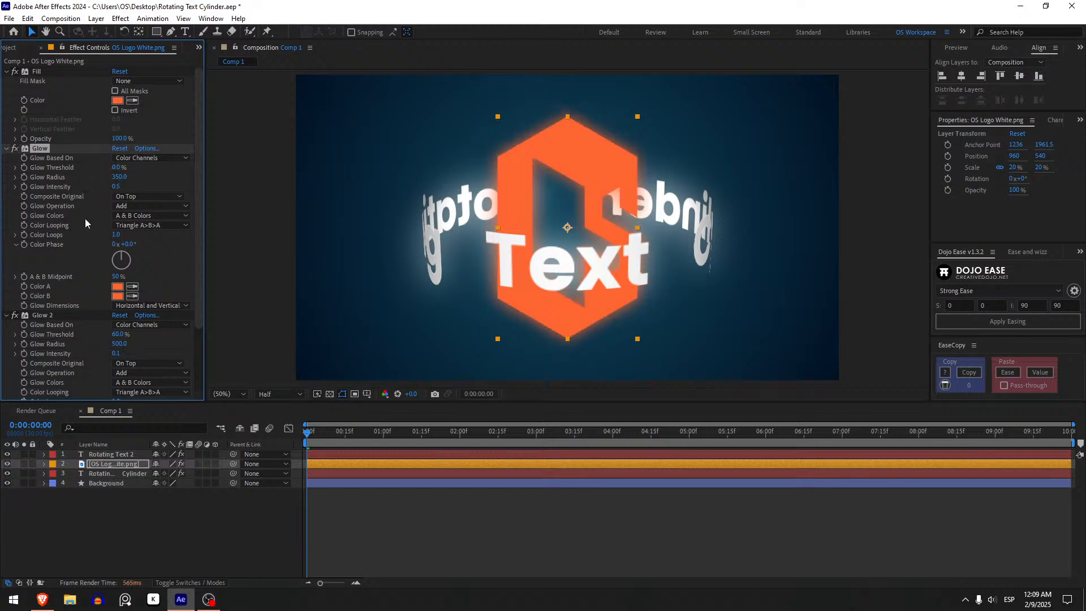
{"action": "left_click", "coordinate": [571, 517]}
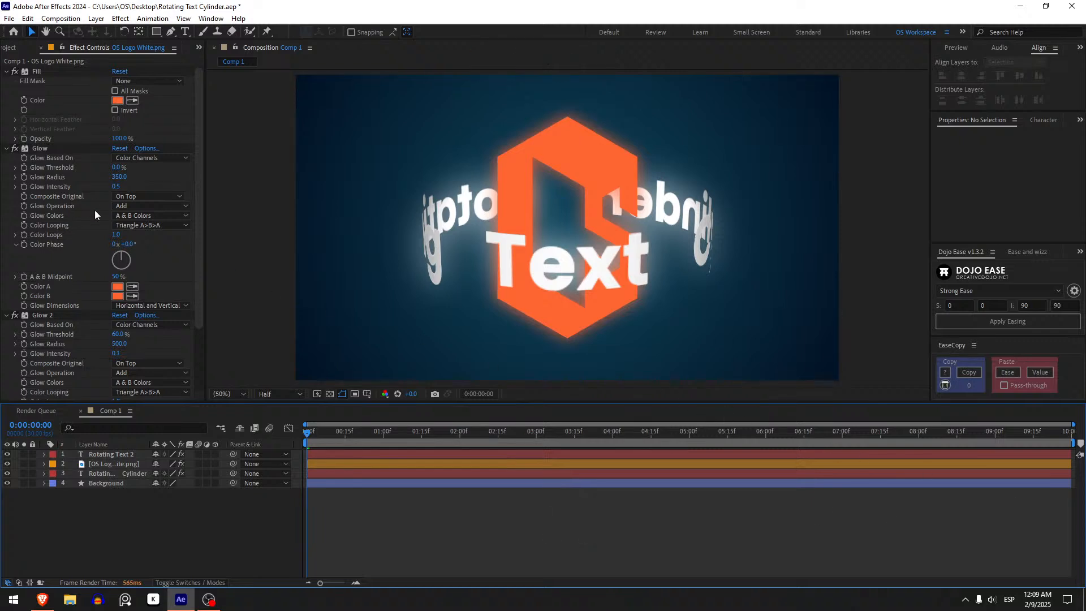
{"action": "left_click", "coordinate": [7, 149]}
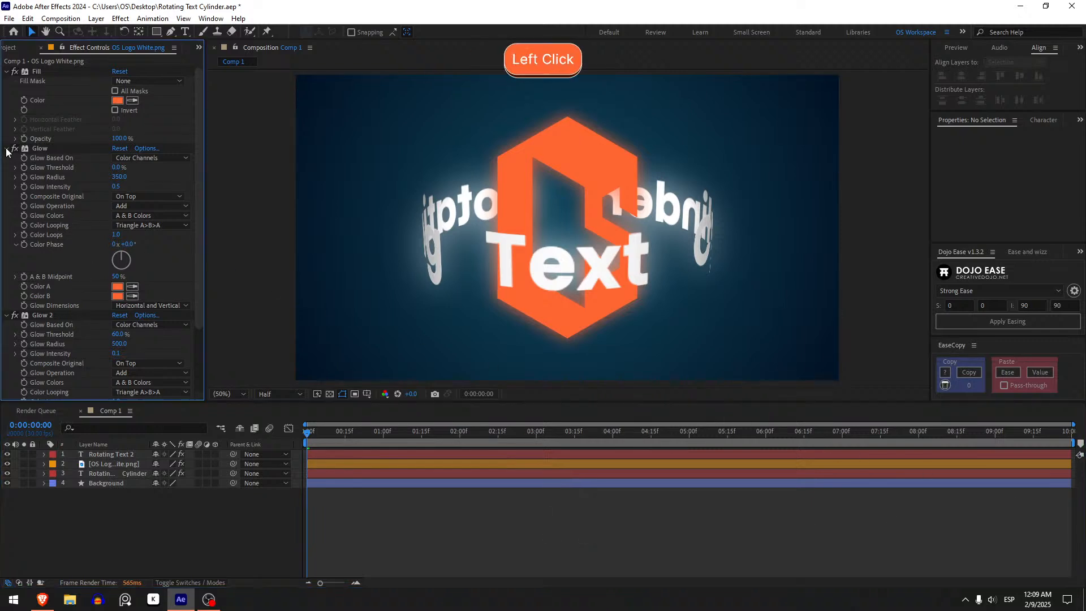
{"action": "left_click", "coordinate": [7, 149]}
{"action": "left_click_drag", "start_coordinate": [117, 168], "coordinate": [379, 185]}
{"action": "key", "text": "ctrl+z"}
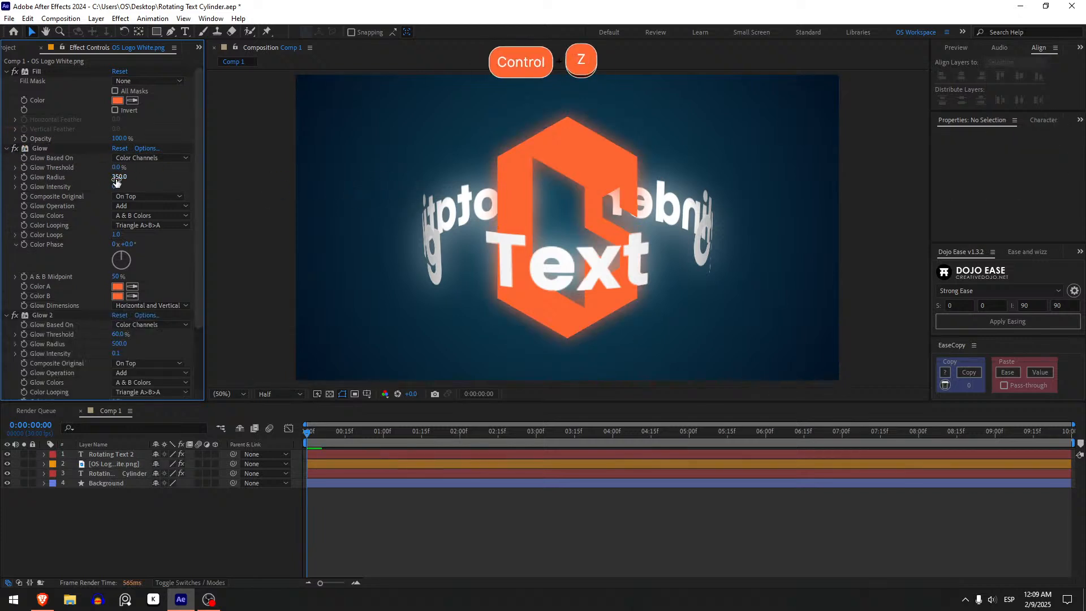
Set the Glow Radius of the logo's first Glow to 100 after trying 50.
{"action": "left_click", "coordinate": [115, 178]}
{"action": "type", "text": "5"}
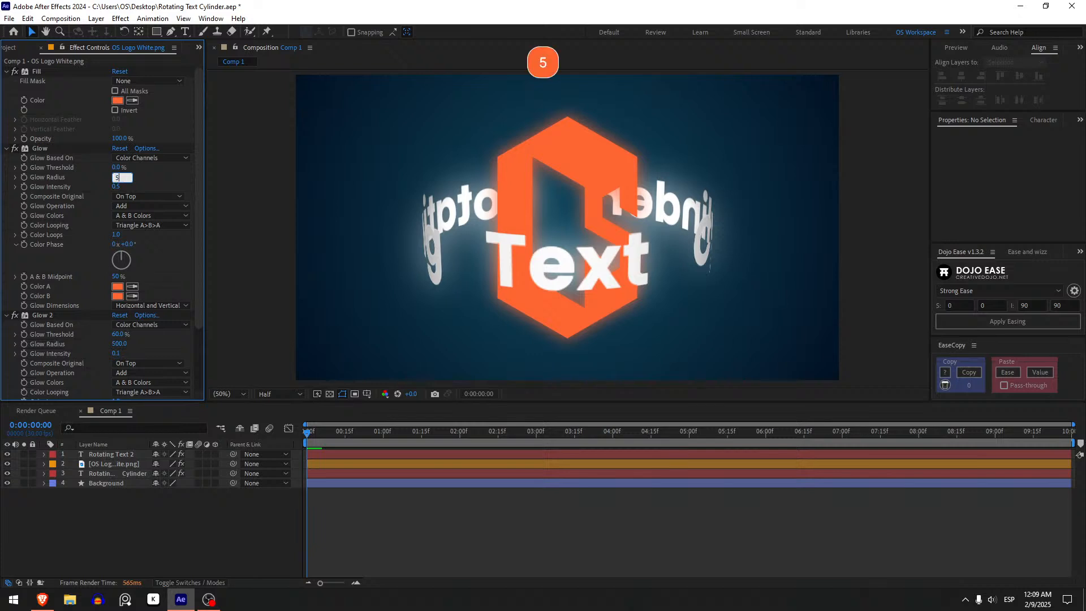
{"action": "type", "text": "0"}
{"action": "key", "text": "Return"}
{"action": "left_click", "coordinate": [115, 178]}
{"action": "type", "text": "10"}
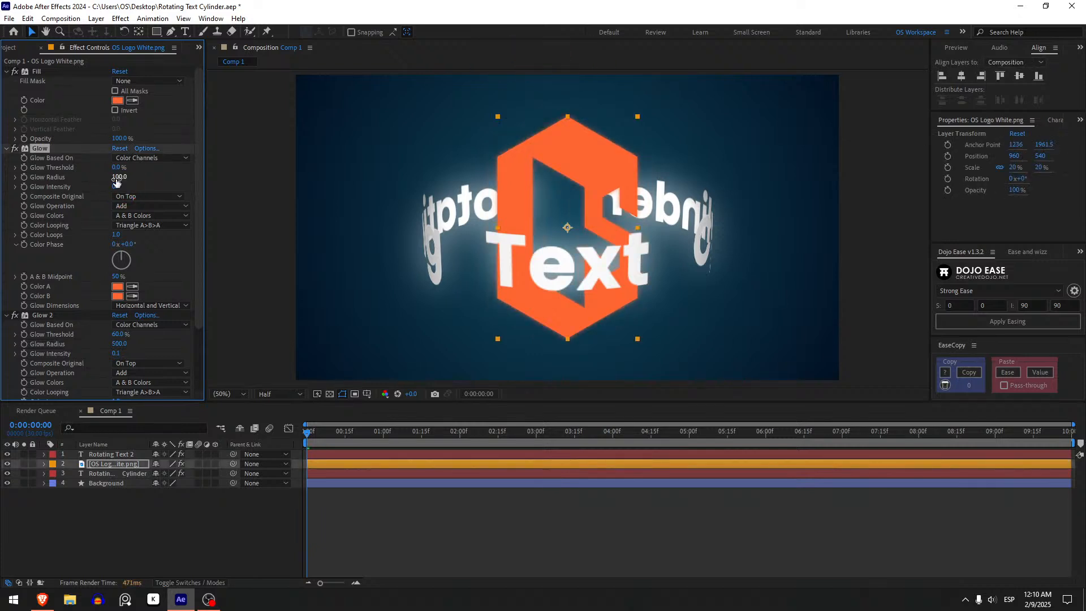
Try Glow Intensity values of 2 and 1 on the logo's first Glow, undoing each change.
{"action": "left_click", "coordinate": [116, 187]}
{"action": "type", "text": "2"}
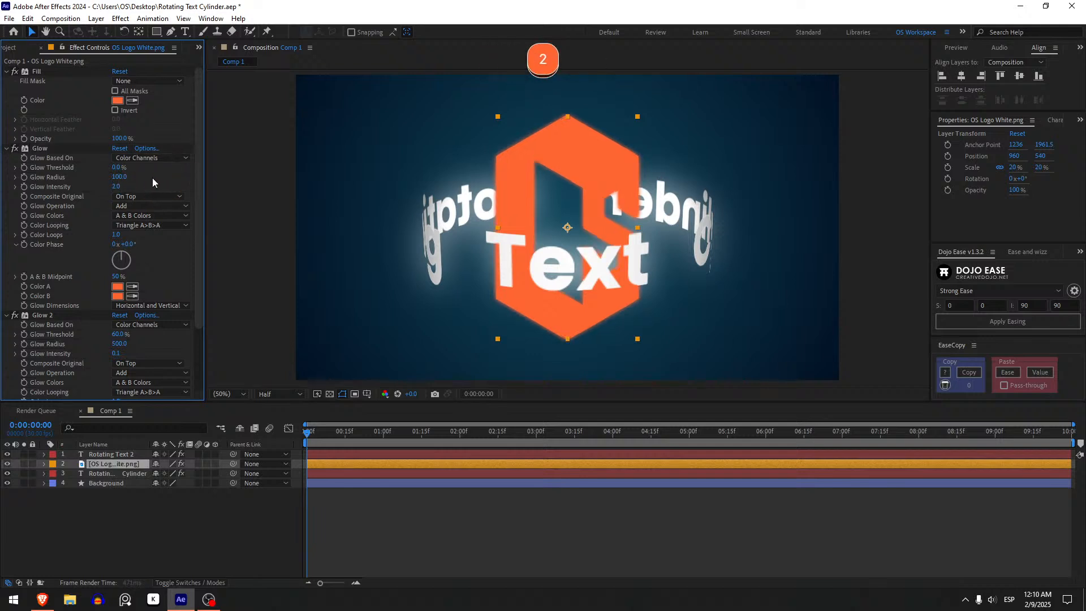
{"action": "key", "text": "ctrl+z"}
{"action": "left_click", "coordinate": [239, 178]}
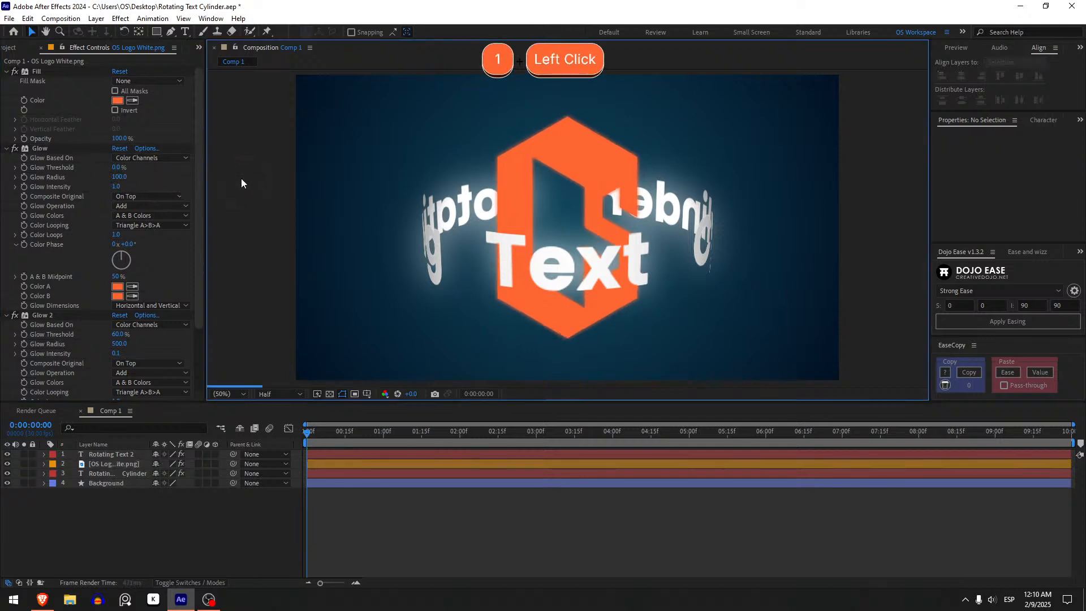
{"action": "left_click", "coordinate": [42, 147]}
{"action": "key", "text": "ctrl+z"}
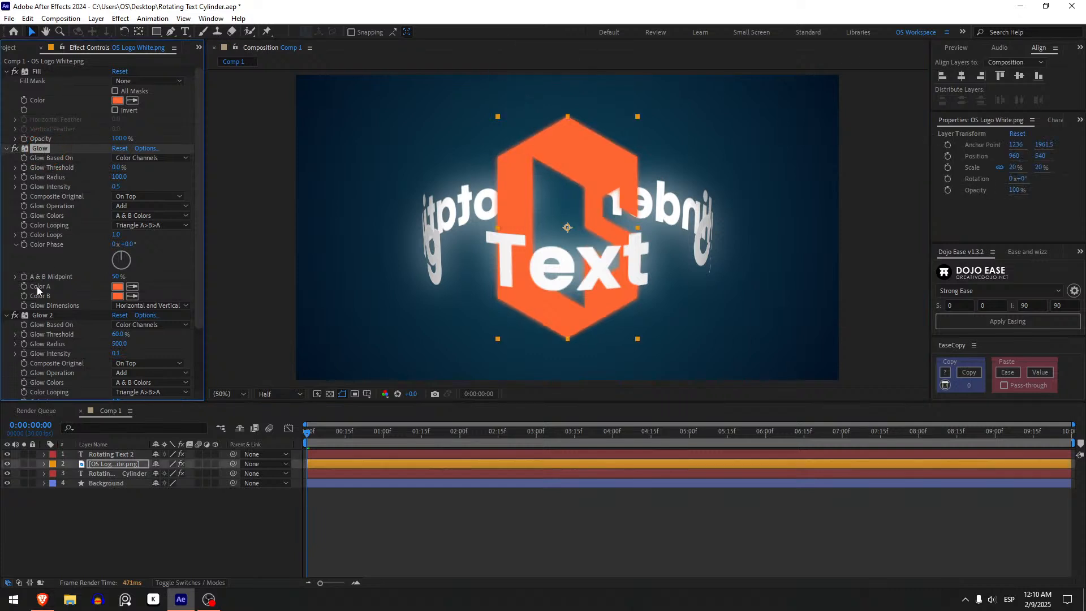
Duplicate the logo's first Glow effect and set the copy's Glow Radius to 250 and Glow Intensity to 0.1.
{"action": "key", "text": "ctrl+d"}
{"action": "scroll", "coordinate": [86, 251], "scroll_direction": "down", "scroll_amount": 1}
{"action": "left_click", "coordinate": [119, 99]}
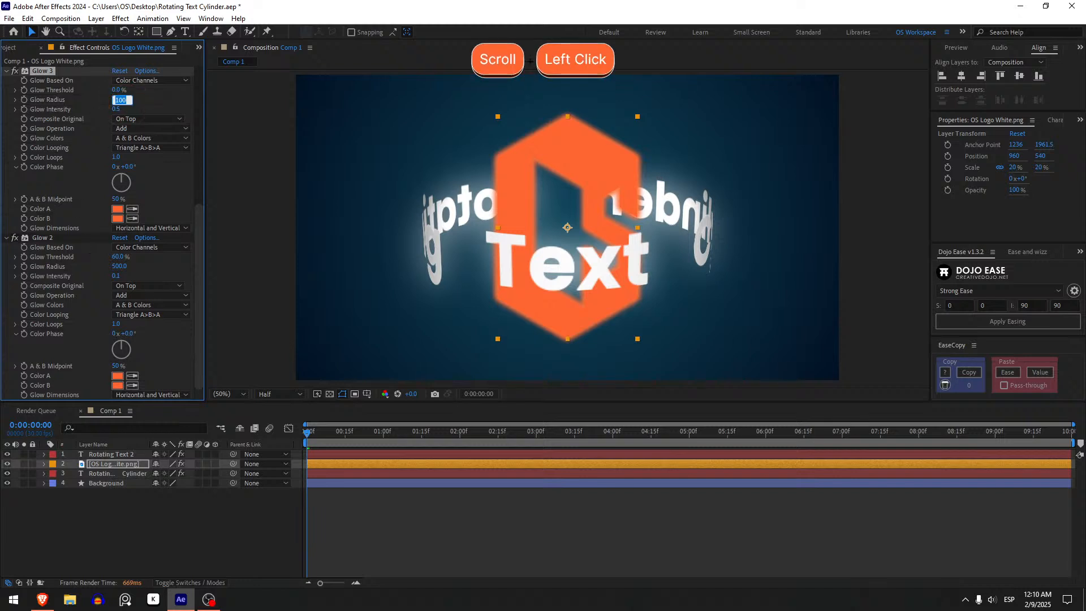
{"action": "type", "text": "150"}
{"action": "key", "text": "Return"}
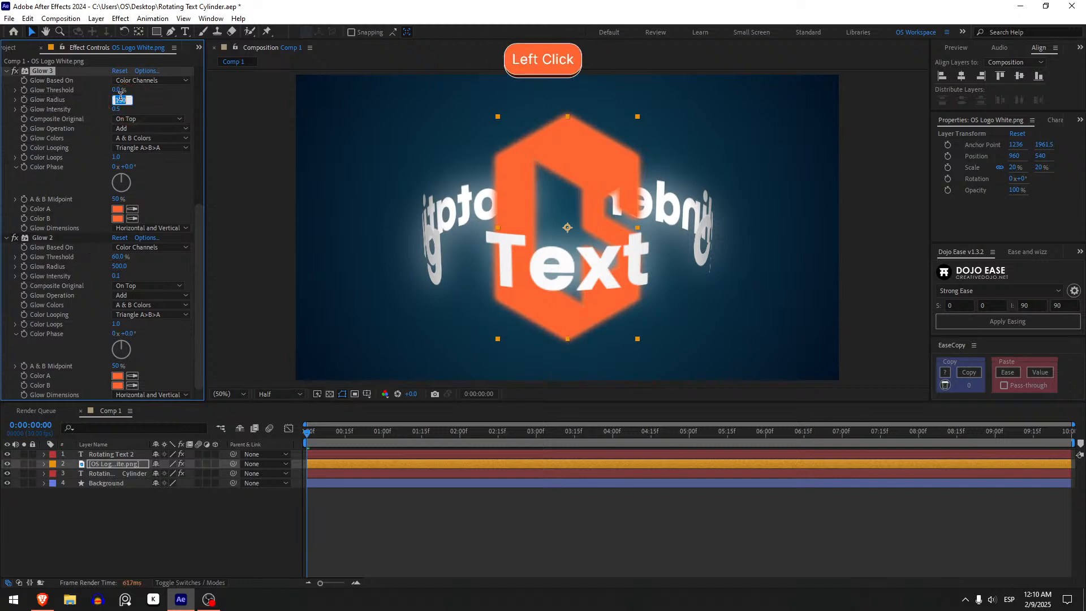
{"action": "type", "text": "250"}
{"action": "key", "text": "Return"}
{"action": "left_click", "coordinate": [121, 100]}
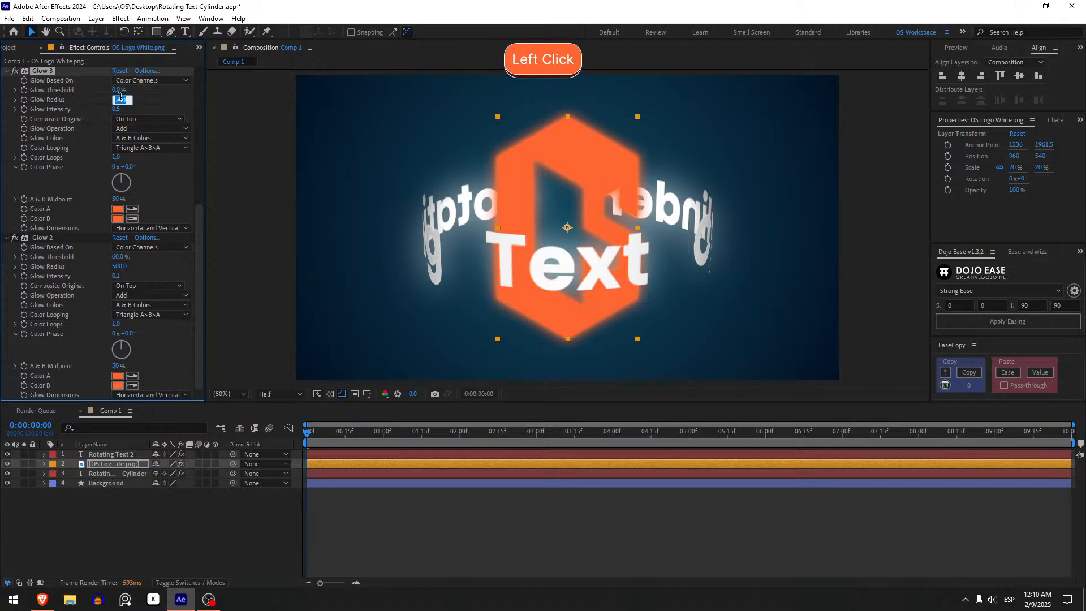
{"action": "left_click", "coordinate": [115, 109]}
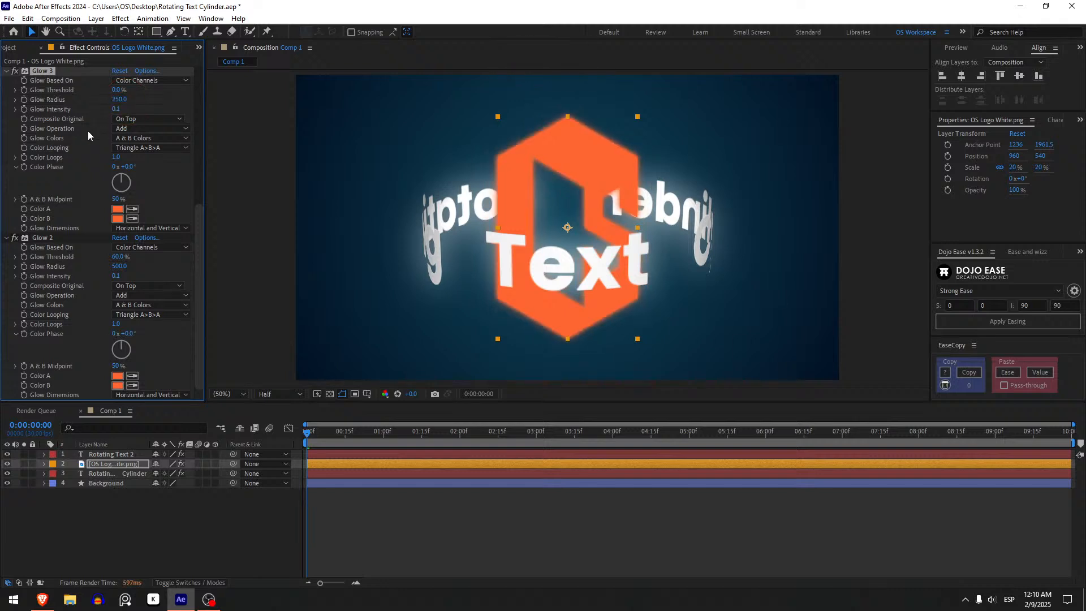
Try duplicating the logo's Glow 3 and Glow 2 effects, undoing each copy.
{"action": "scroll", "coordinate": [85, 135], "scroll_direction": "up", "scroll_amount": 2}
{"action": "key", "text": "ctrl+d"}
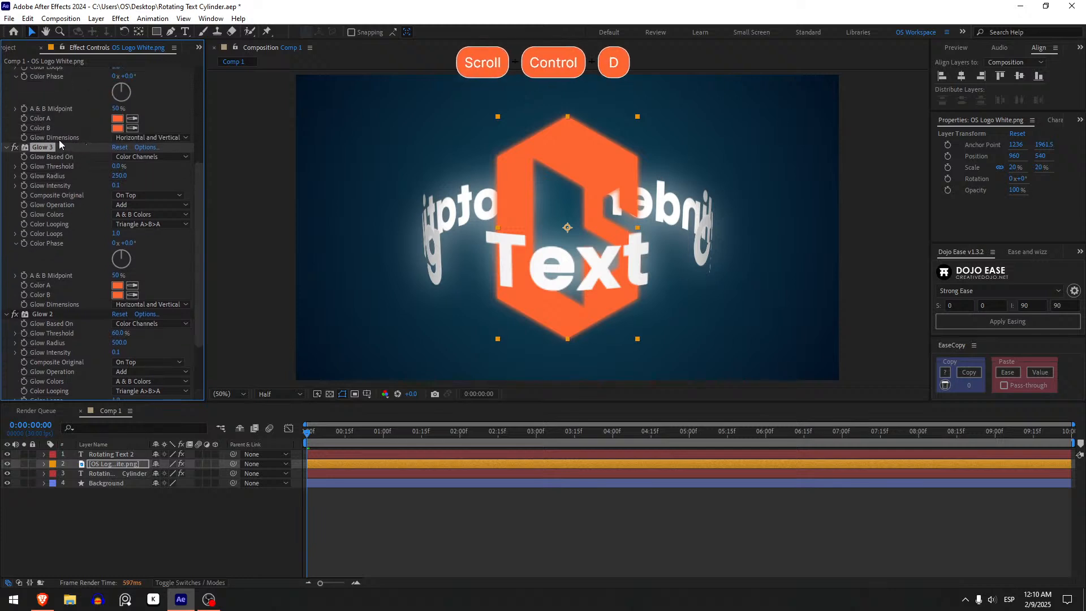
{"action": "key", "text": "ctrl+z"}
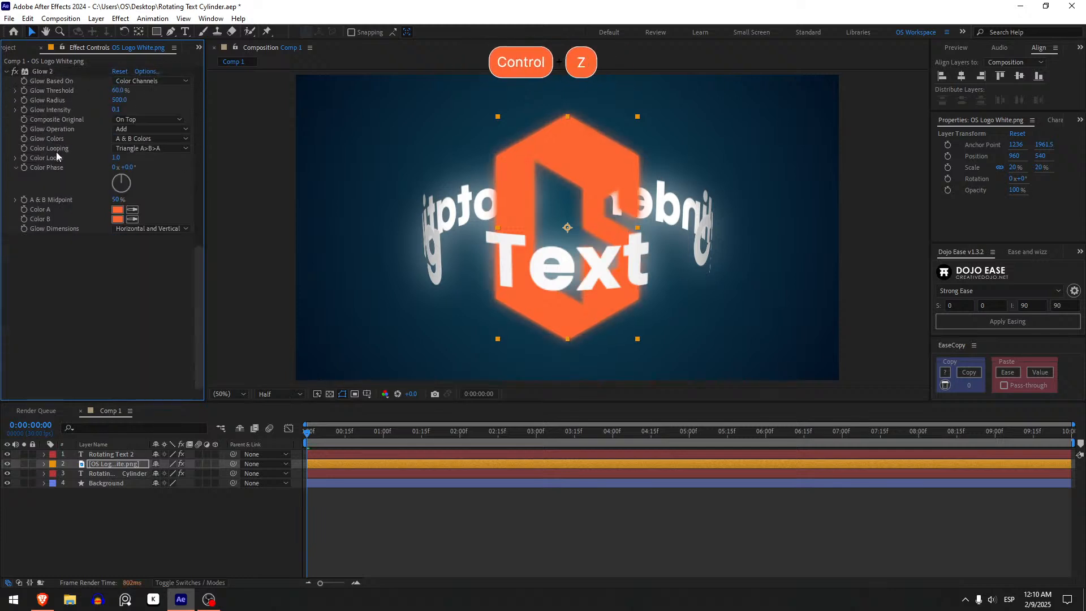
{"action": "scroll", "coordinate": [41, 160], "scroll_direction": "down", "scroll_amount": 3}
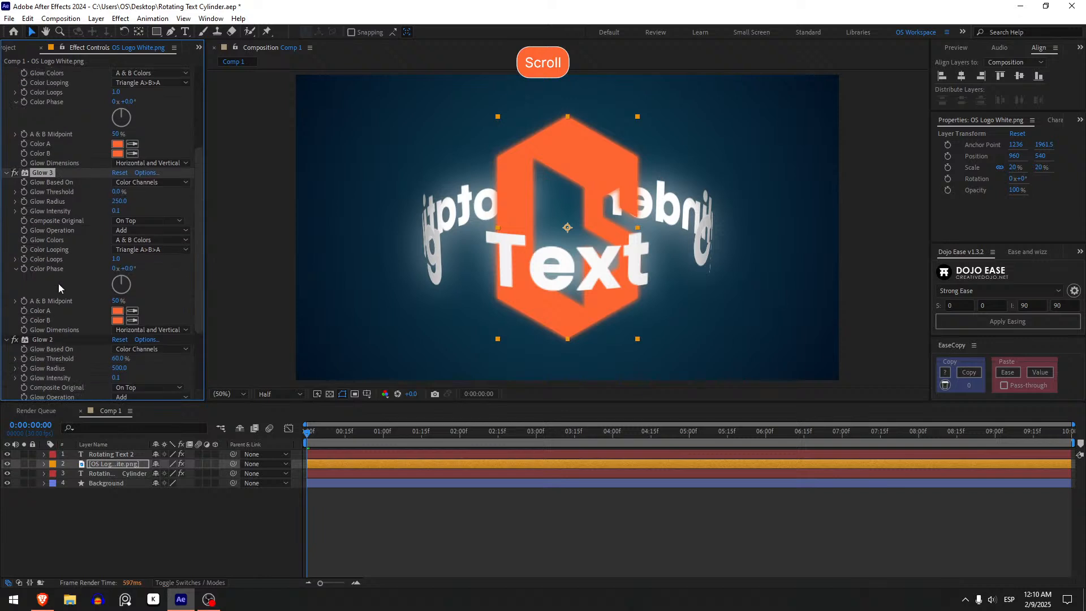
{"action": "key", "text": "ctrl+d"}
{"action": "key", "text": "ctrl+z"}
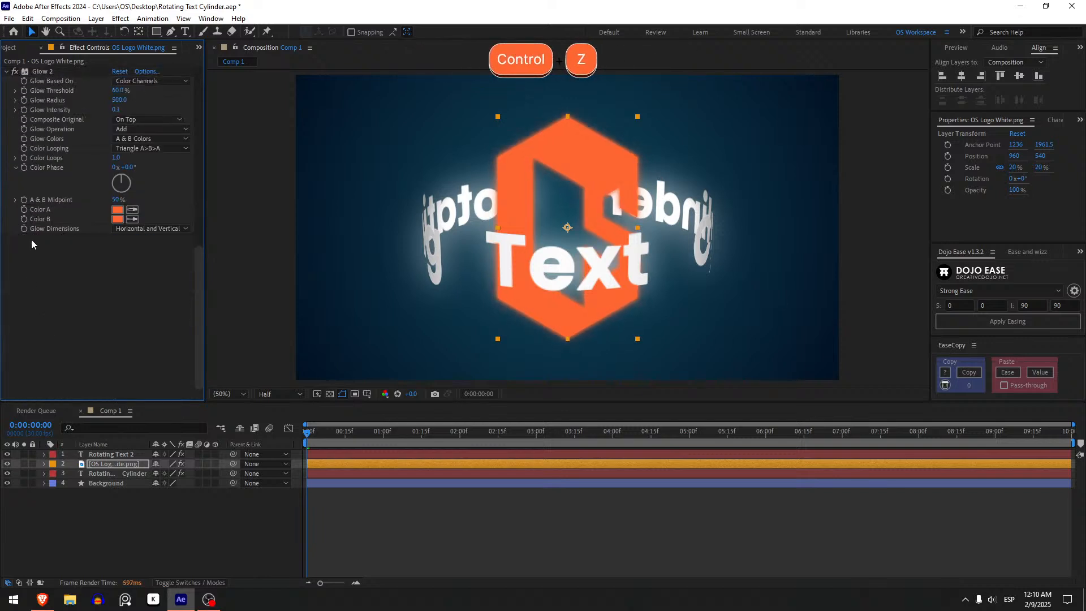
{"action": "left_click", "coordinate": [45, 72]}
{"action": "key", "text": "ctrl+d"}
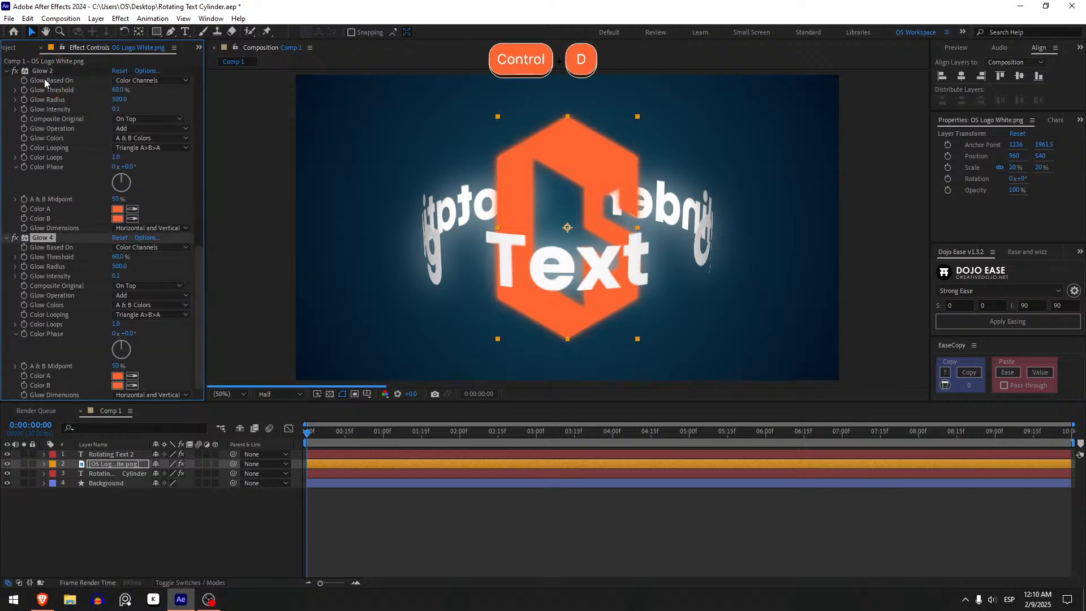
{"action": "key", "text": "ctrl+z"}
Collapse the settings of the logo's Glow, Glow 3 and Glow 2 effects.
{"action": "scroll", "coordinate": [6, 240], "scroll_direction": "up", "scroll_amount": 5}
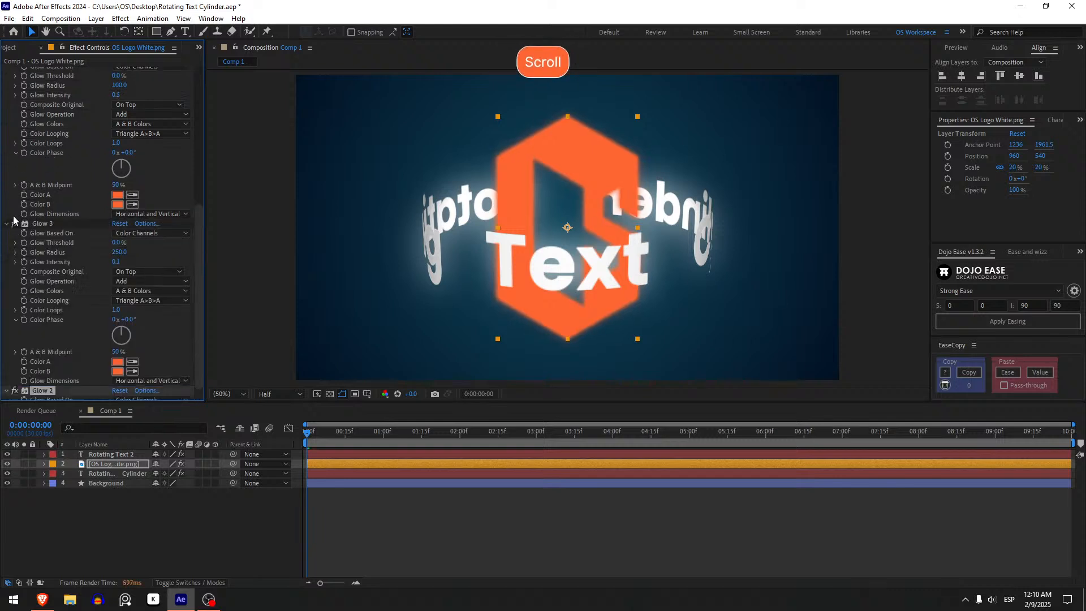
{"action": "left_click", "coordinate": [7, 148]}
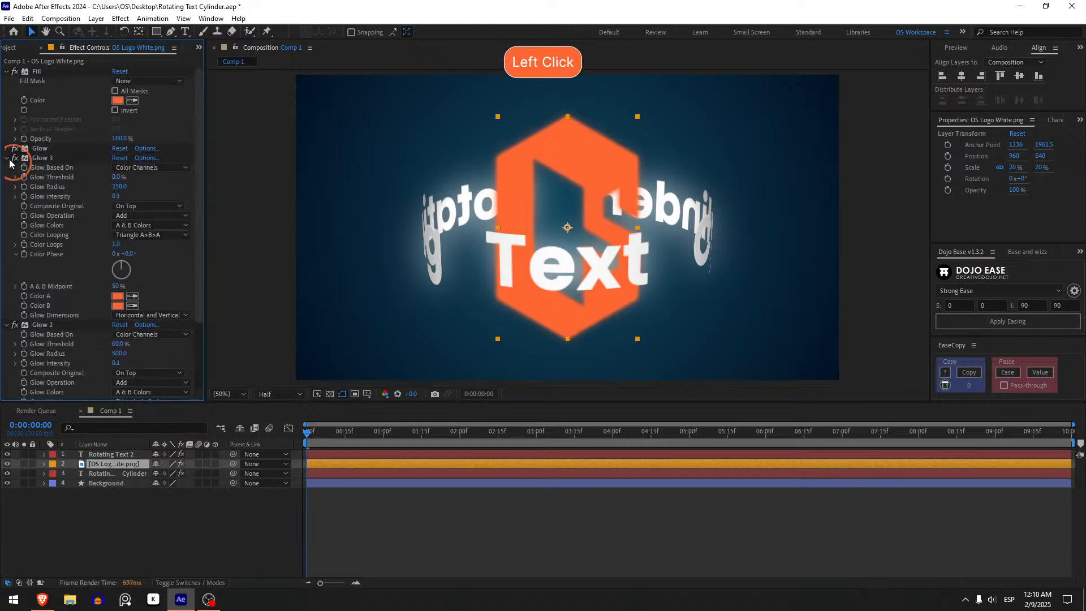
{"action": "left_click", "coordinate": [6, 158]}
{"action": "left_click", "coordinate": [6, 168]}
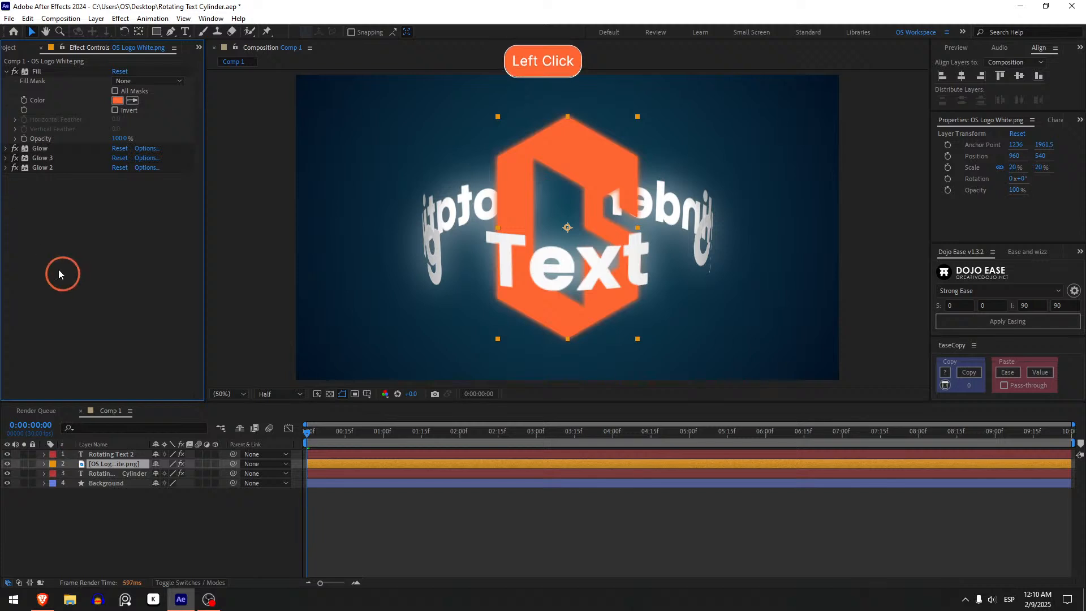
Move the current time to 0:00:03:00 and end the composition's work area there.
{"action": "left_click", "coordinate": [531, 542]}
{"action": "left_click_drag", "start_coordinate": [311, 432], "coordinate": [544, 422]}
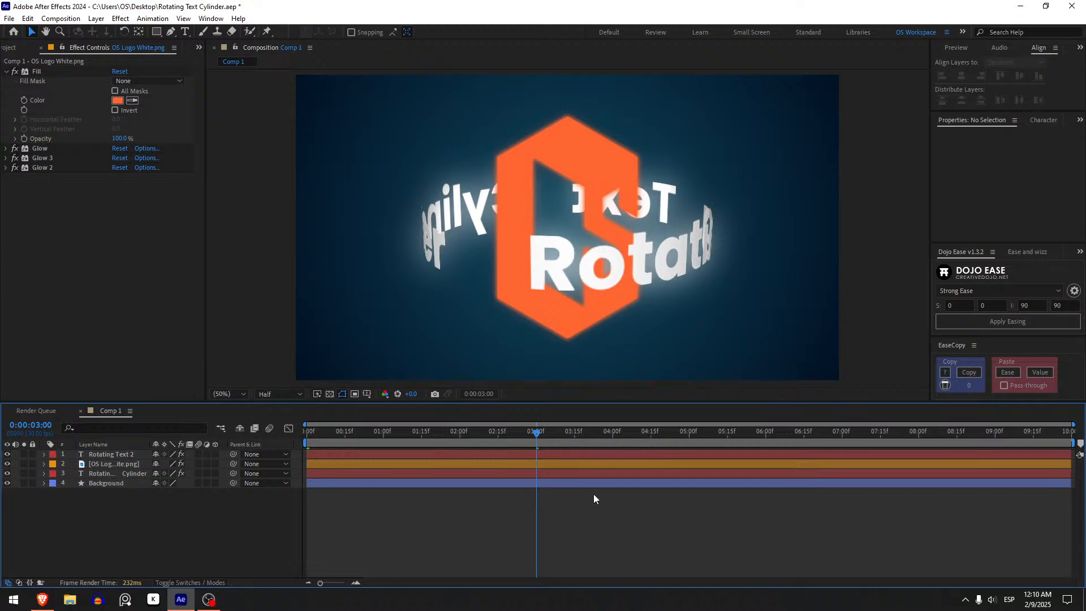
{"action": "key", "text": "n"}
{"action": "left_click", "coordinate": [567, 528]}
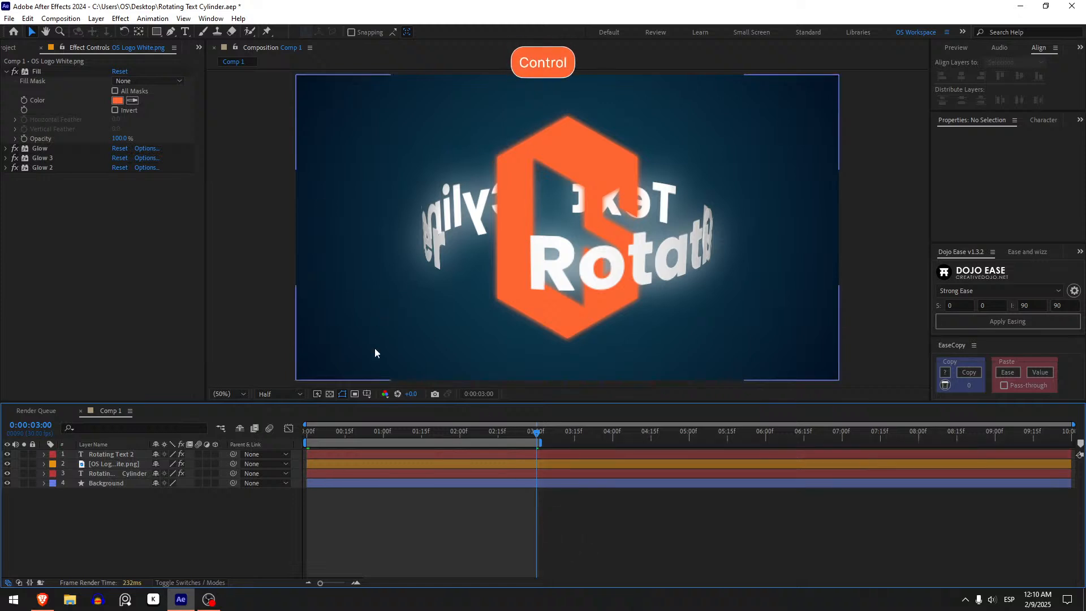
Save the project and preview the rotating text animation from the first frame.
{"action": "key", "text": "ctrl+s"}
{"action": "left_click", "coordinate": [327, 432], "text": "shift"}
{"action": "key", "text": "space"}
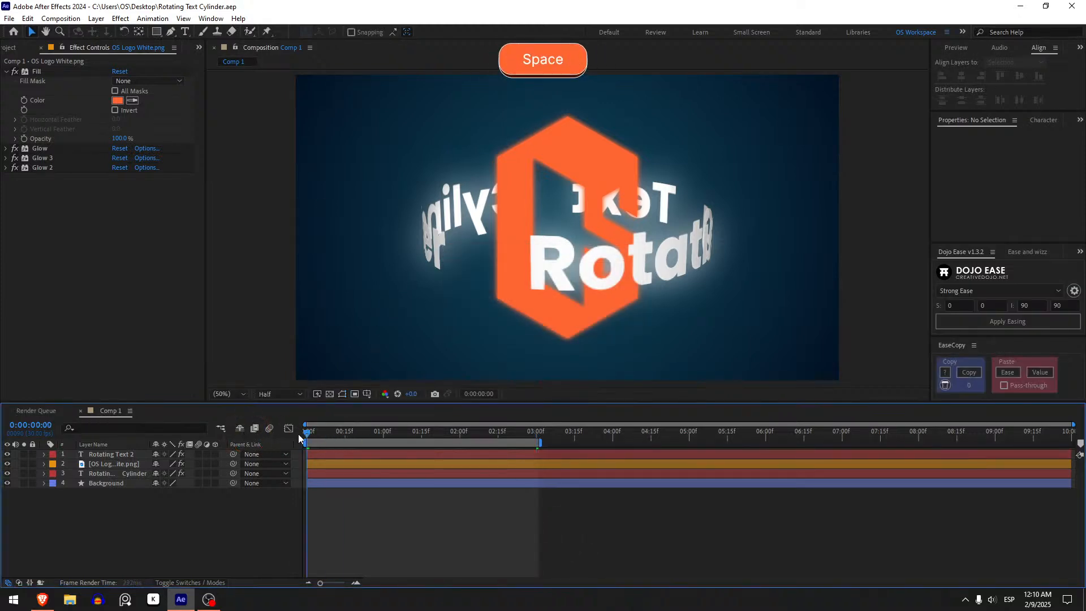
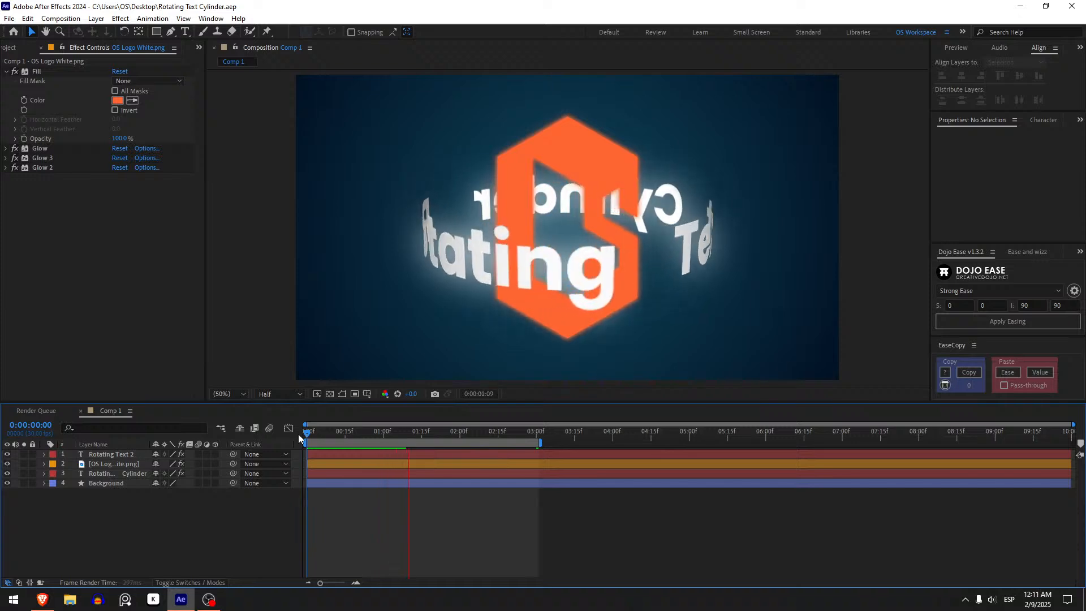
Select the Rotating Text Cylinder layer beneath the logo and preview the animation from the first frame.
{"action": "left_click", "coordinate": [114, 473]}
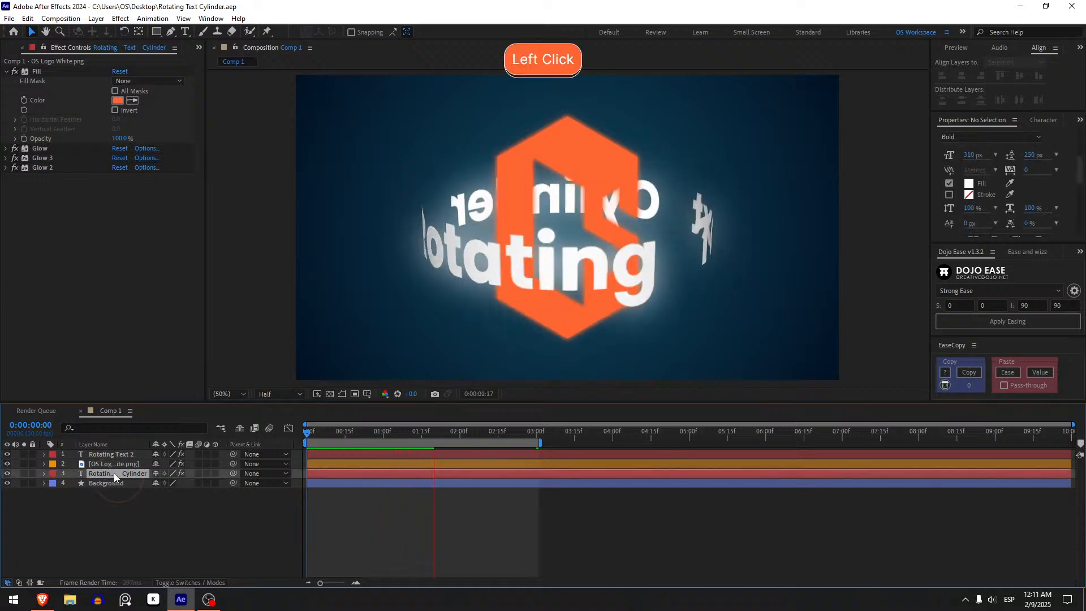
{"action": "left_click", "coordinate": [307, 434]}
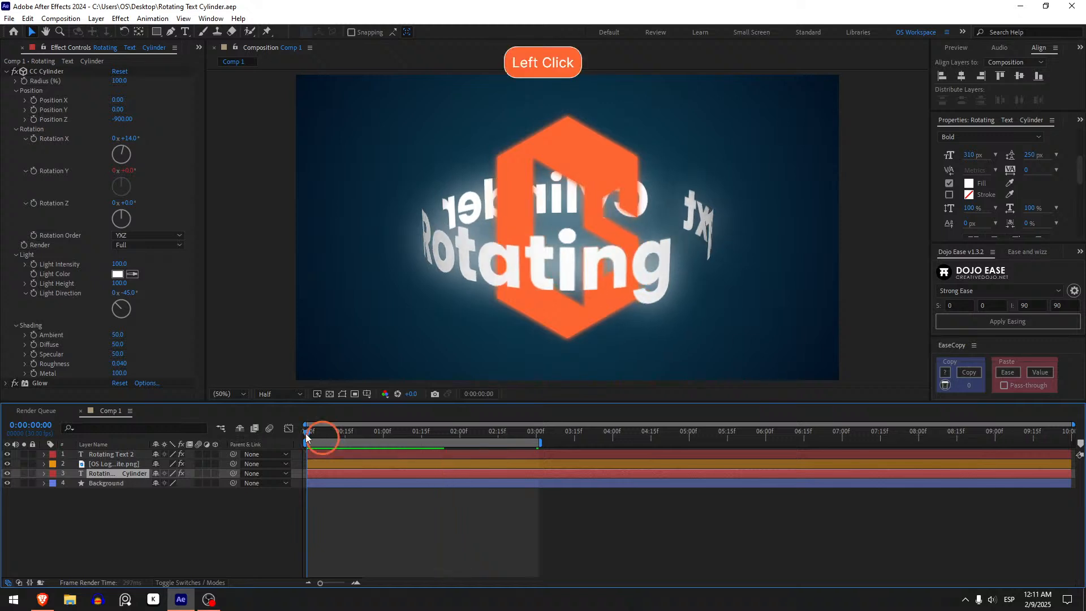
{"action": "left_click_drag", "start_coordinate": [307, 433], "coordinate": [283, 433]}
{"action": "key", "text": "space"}
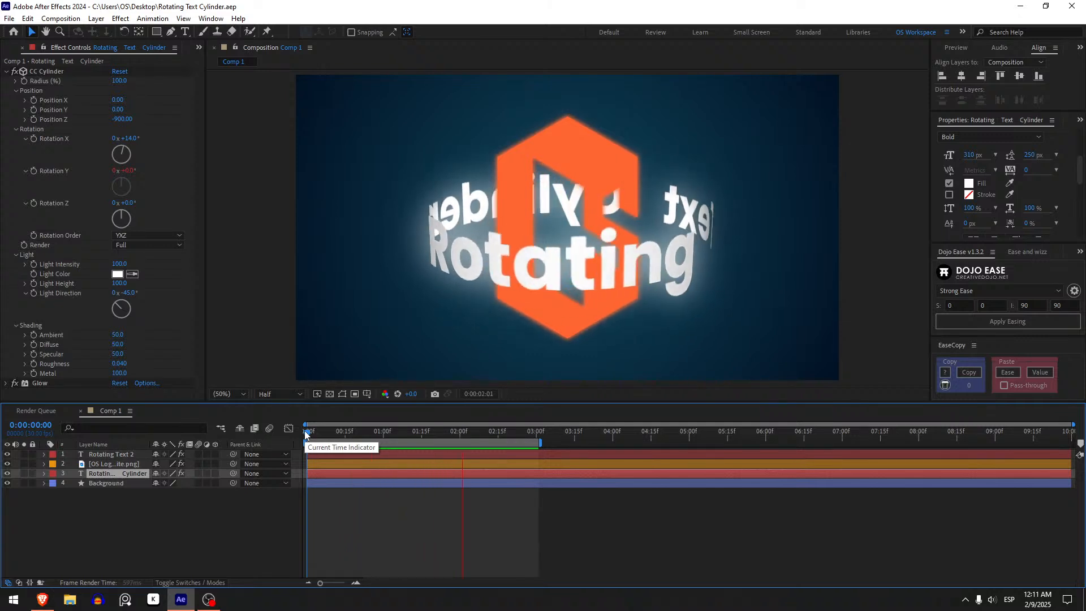
{"action": "left_click", "coordinate": [287, 436]}
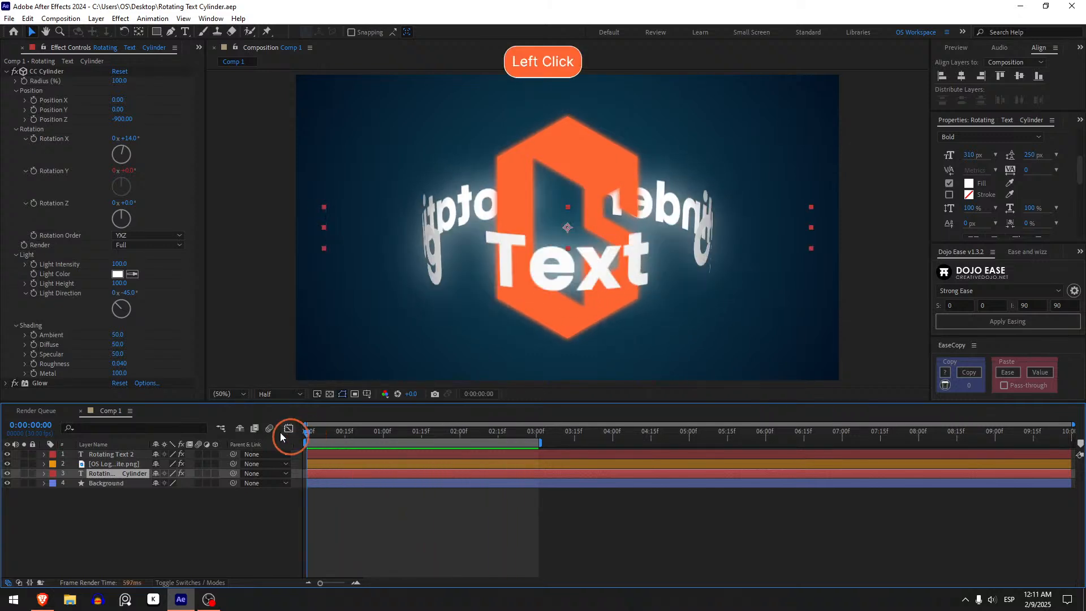
Add an Opacity text animator to the Rotating Text Cylinder layer, set it to 0%, and expand Range Selector 1.
{"action": "left_click", "coordinate": [44, 473]}
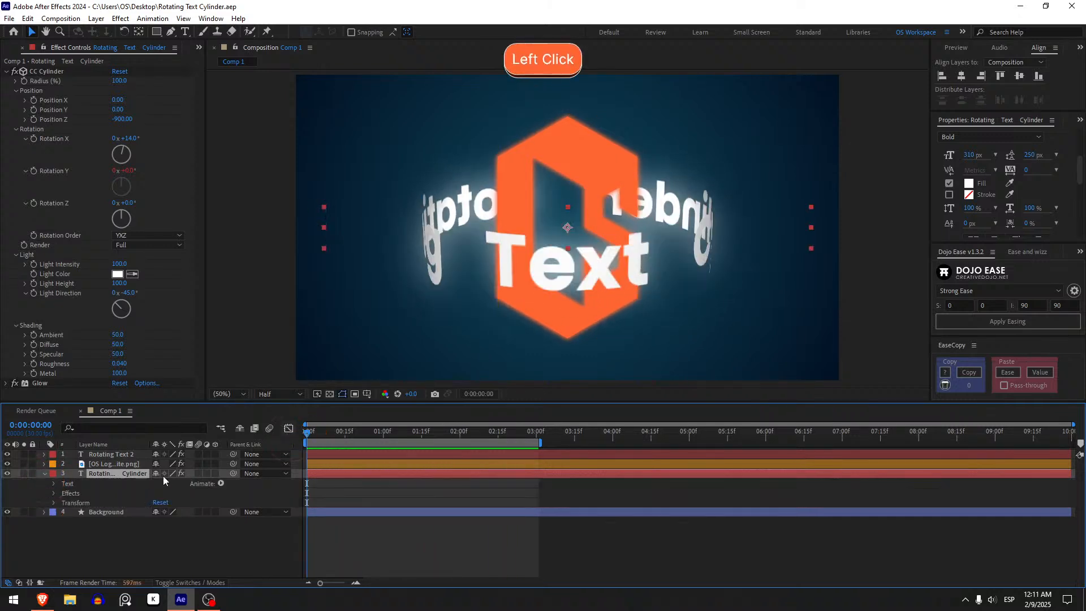
{"action": "left_click", "coordinate": [222, 483]}
{"action": "left_click", "coordinate": [265, 333]}
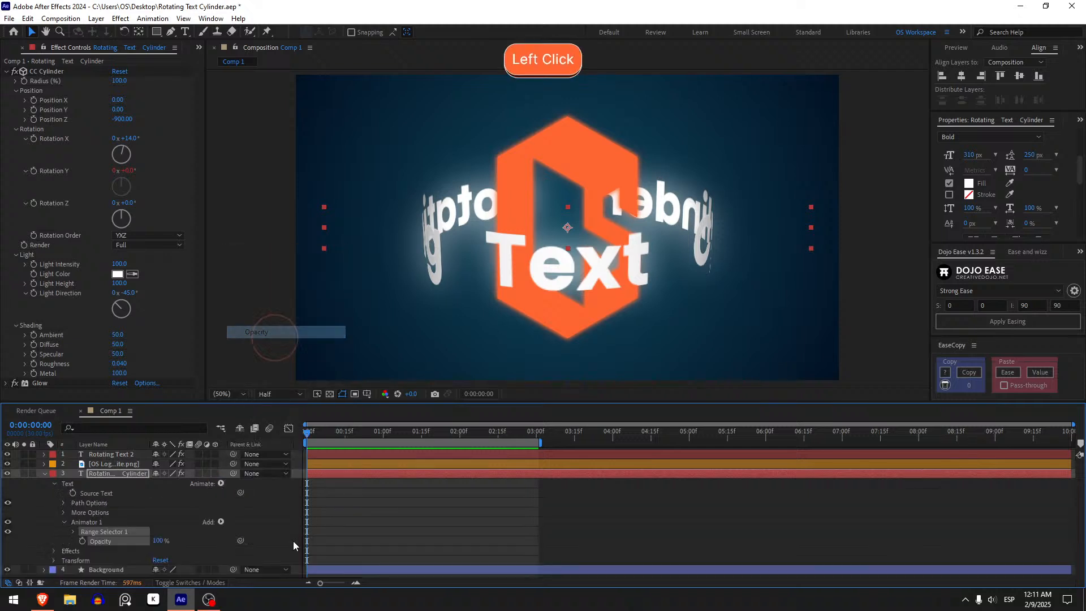
{"action": "left_click_drag", "start_coordinate": [160, 541], "coordinate": [73, 534]}
{"action": "left_click", "coordinate": [72, 532]}
{"action": "scroll", "coordinate": [67, 526], "scroll_direction": "down", "scroll_amount": 2}
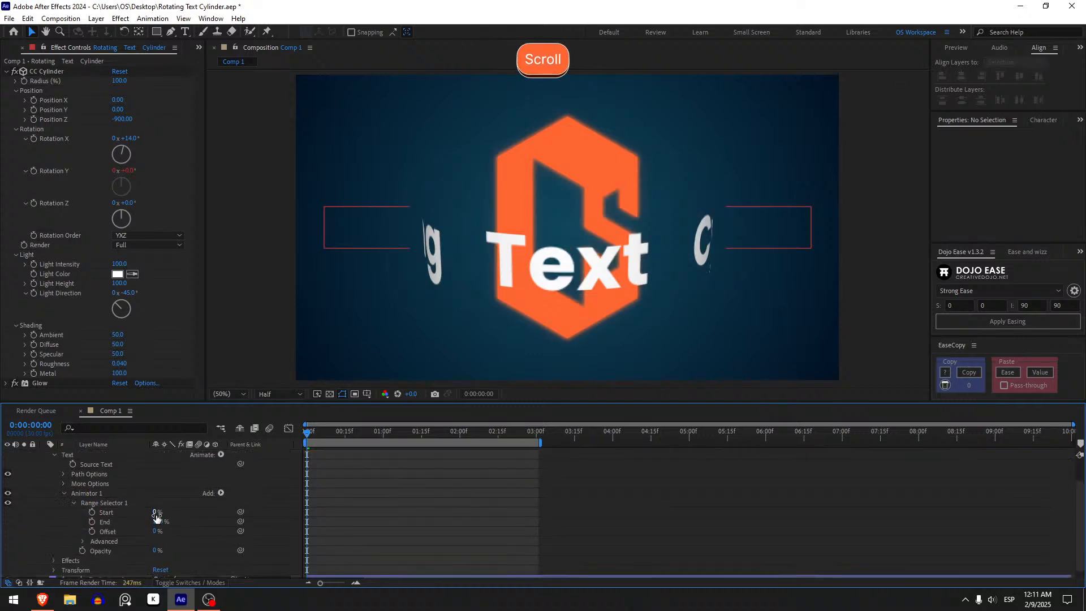
Keyframe Range Selector 1's End from 0% at the first frame to 100% at 0:00:00:07 and preview it.
{"action": "left_click_drag", "start_coordinate": [159, 521], "coordinate": [94, 525]}
{"action": "left_click", "coordinate": [91, 521]}
{"action": "left_click", "coordinate": [324, 435]}
{"action": "left_click_drag", "start_coordinate": [158, 522], "coordinate": [433, 507]}
{"action": "left_click", "coordinate": [437, 505]}
{"action": "left_click", "coordinate": [303, 437]}
{"action": "key", "text": "space"}
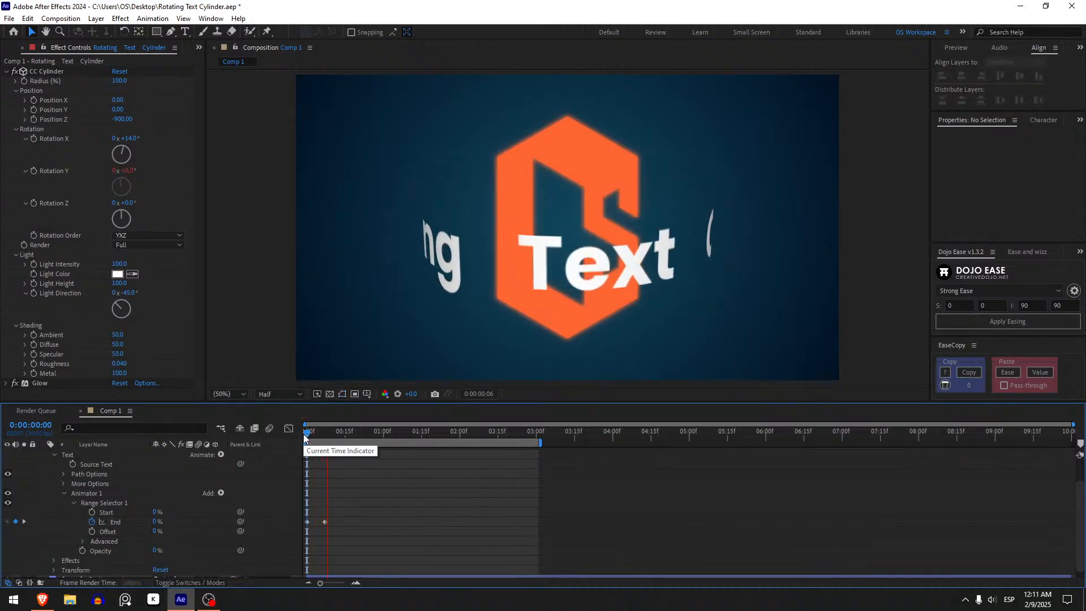
{"action": "left_click", "coordinate": [304, 436]}
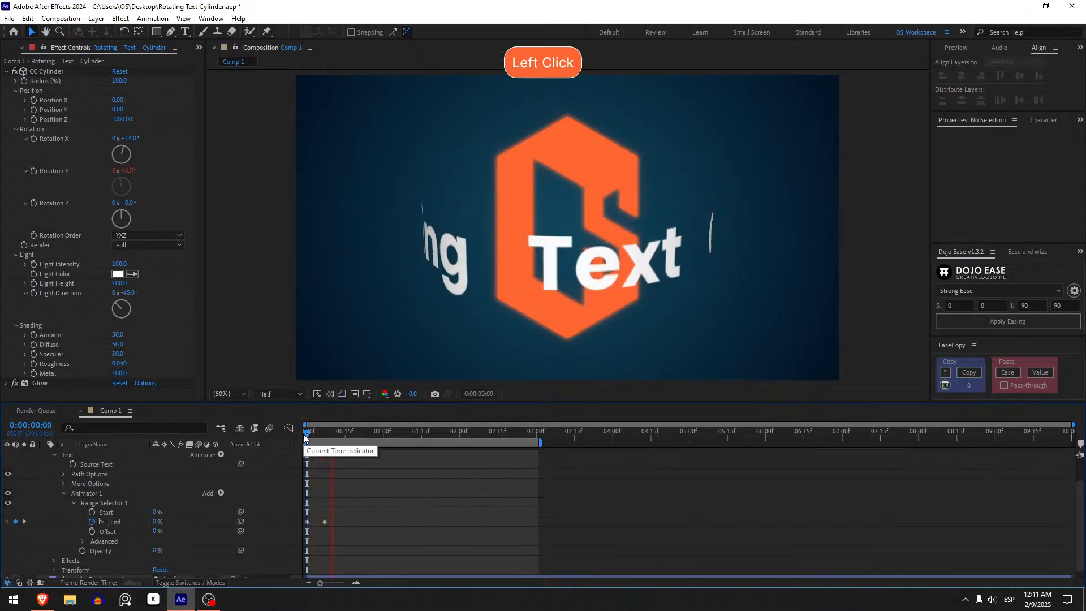
Reverse the End keyframes to 100% at the first frame and 0% at 0:00:00:07.
{"action": "left_click", "coordinate": [152, 526]}
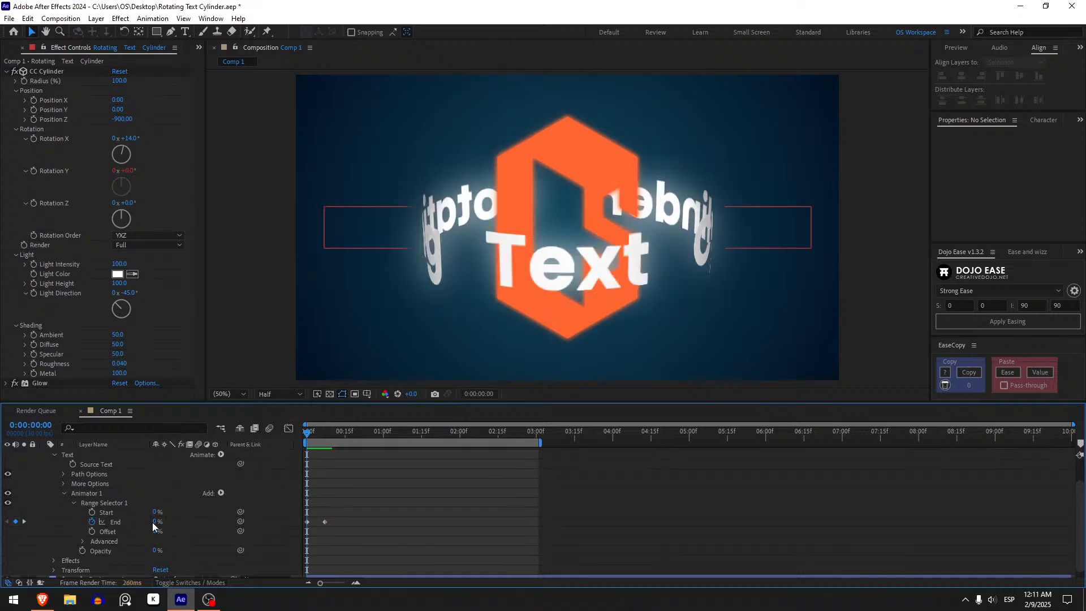
{"action": "left_click_drag", "start_coordinate": [154, 521], "coordinate": [429, 493], "text": "shift"}
{"action": "left_click", "coordinate": [339, 464]}
{"action": "key", "text": "k"}
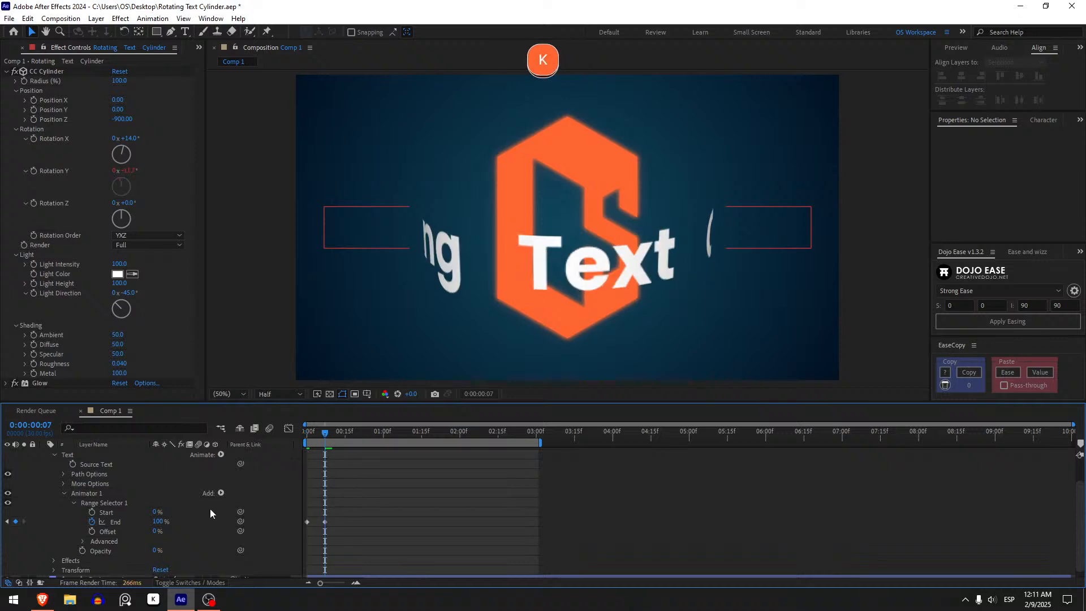
{"action": "left_click_drag", "start_coordinate": [159, 521], "coordinate": [42, 546], "text": "shift"}
{"action": "left_click", "coordinate": [415, 538]}
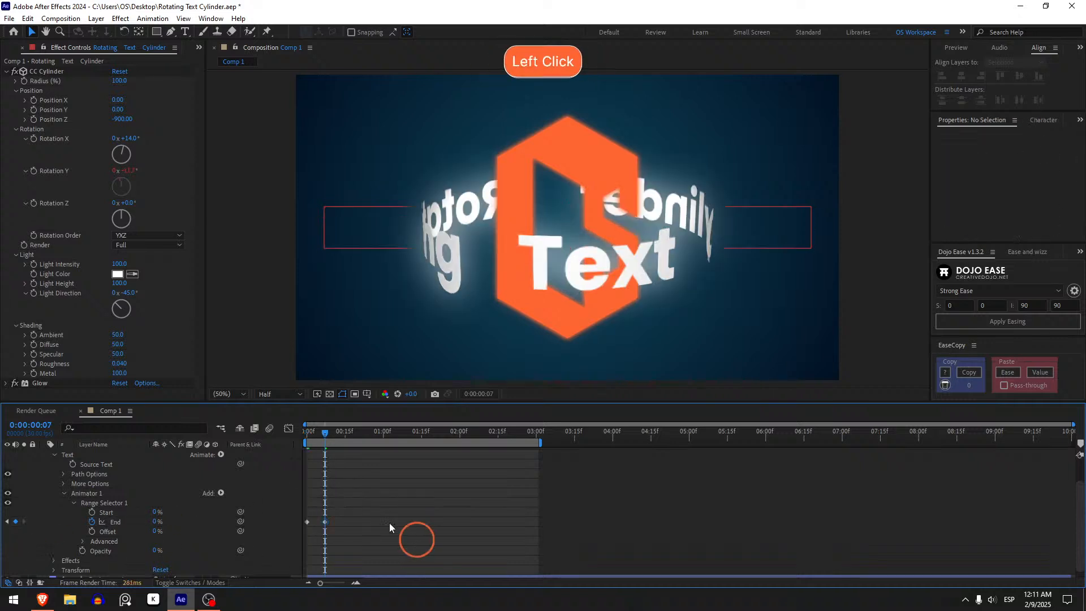
Preview the reversed End animation from the first frame.
{"action": "left_click", "coordinate": [305, 432]}
{"action": "key", "text": "space"}
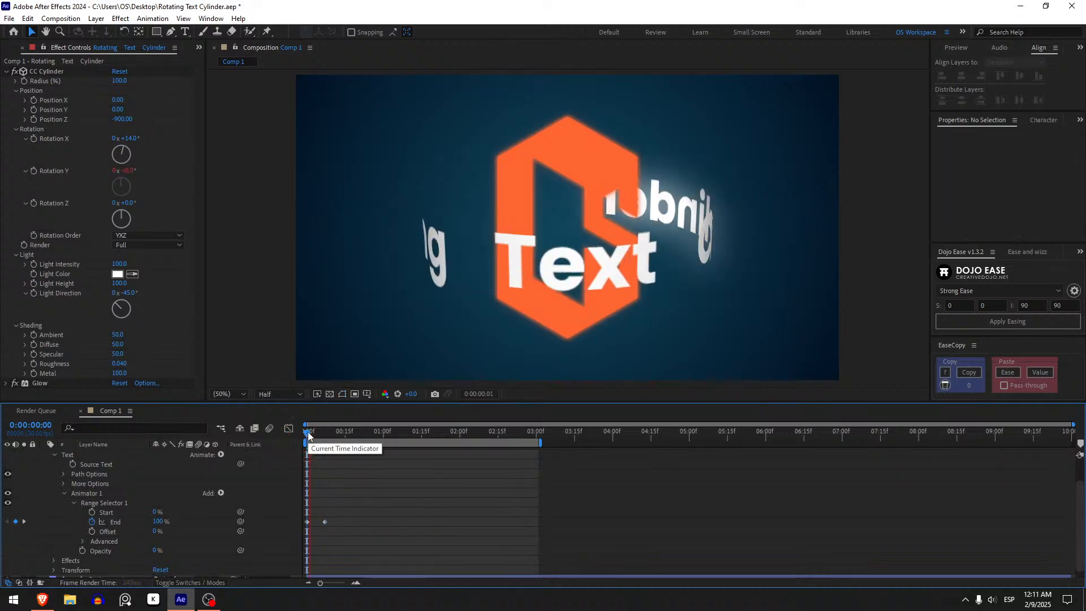
{"action": "left_click", "coordinate": [308, 432]}
{"action": "key", "text": "space"}
{"action": "left_click_drag", "start_coordinate": [311, 434], "coordinate": [334, 443]}
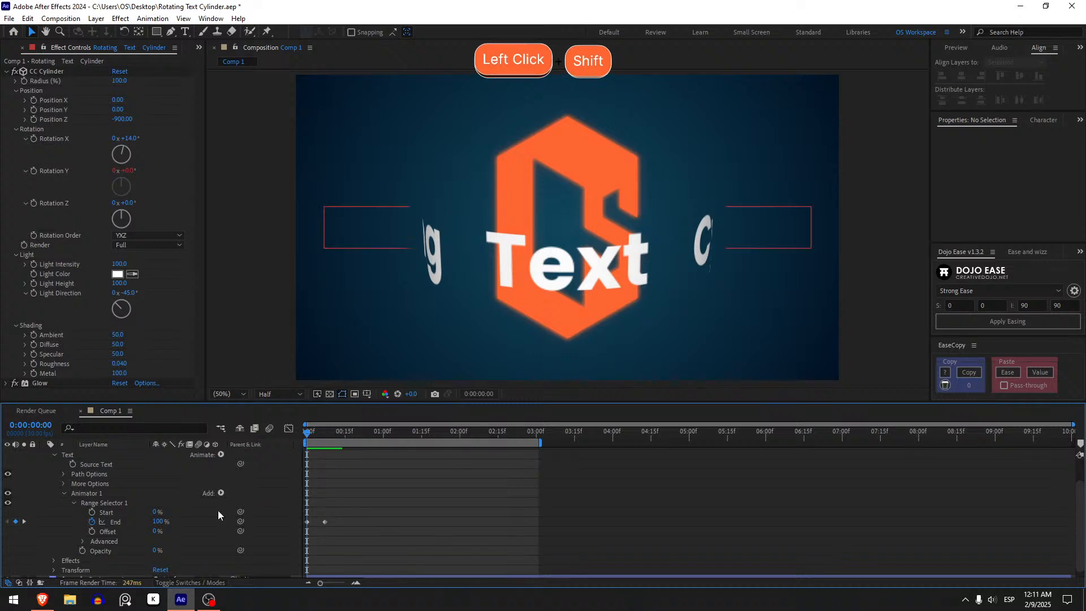
Remove the End keyframes from Range Selector 1, set End to 0%, and place the current time at 0:00:00:13.
{"action": "left_click", "coordinate": [92, 522]}
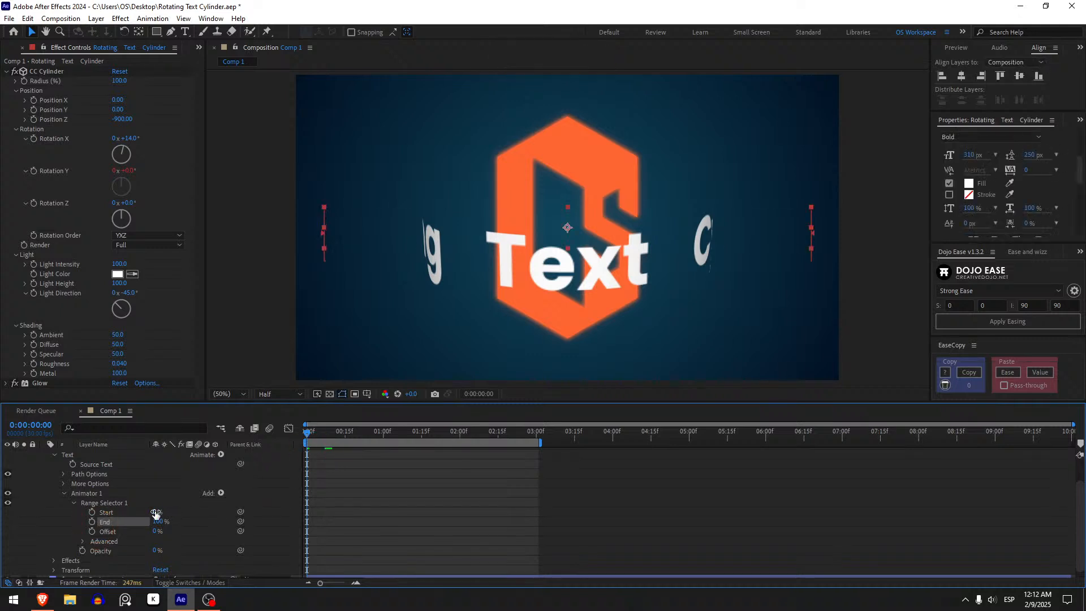
{"action": "left_click_drag", "start_coordinate": [159, 524], "coordinate": [80, 535]}
{"action": "left_click_drag", "start_coordinate": [153, 523], "coordinate": [210, 523]}
{"action": "left_click_drag", "start_coordinate": [333, 433], "coordinate": [340, 433]}
{"action": "left_click_drag", "start_coordinate": [162, 521], "coordinate": [94, 521]}
Keyframe Range Selector 1's Start from 100% at the first frame to 0% at 0:00:00:13.
{"action": "left_click", "coordinate": [91, 512]}
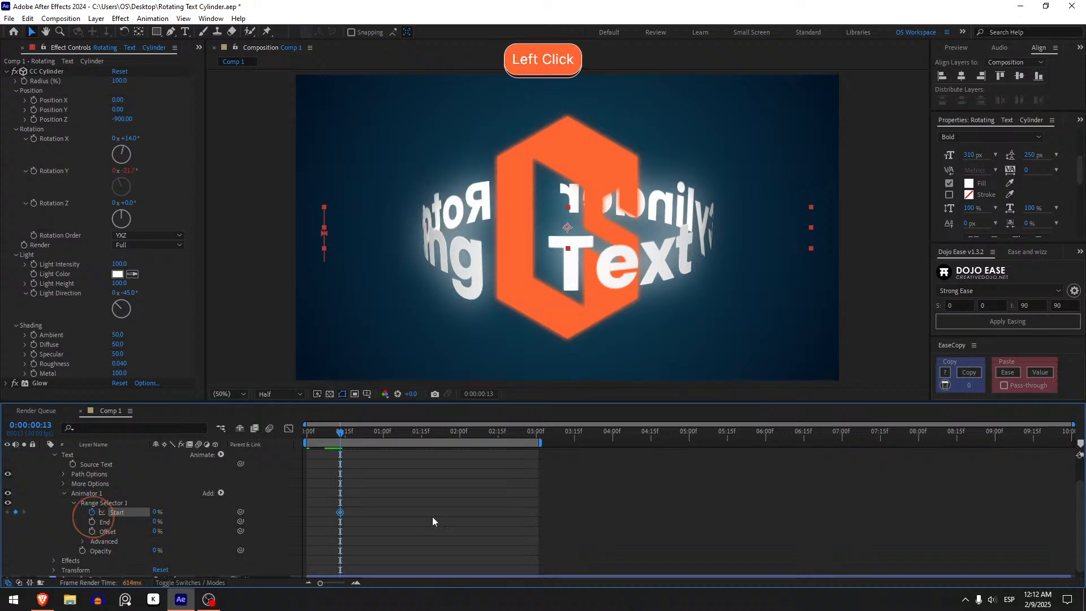
{"action": "left_click", "coordinate": [342, 519], "text": "shift"}
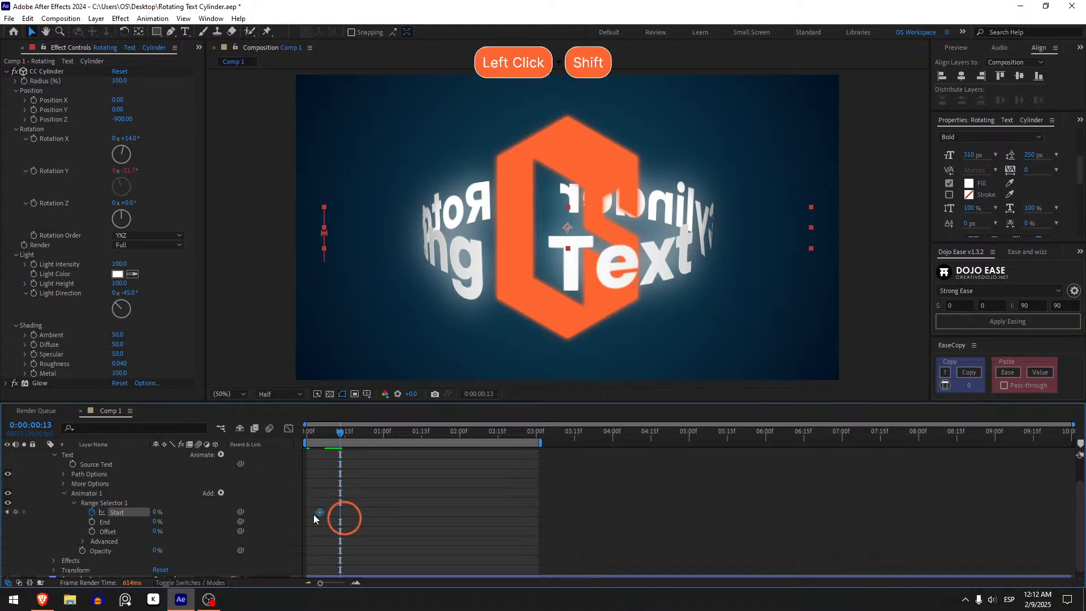
{"action": "left_click_drag", "start_coordinate": [309, 515], "coordinate": [330, 514]}
{"action": "key", "text": "j"}
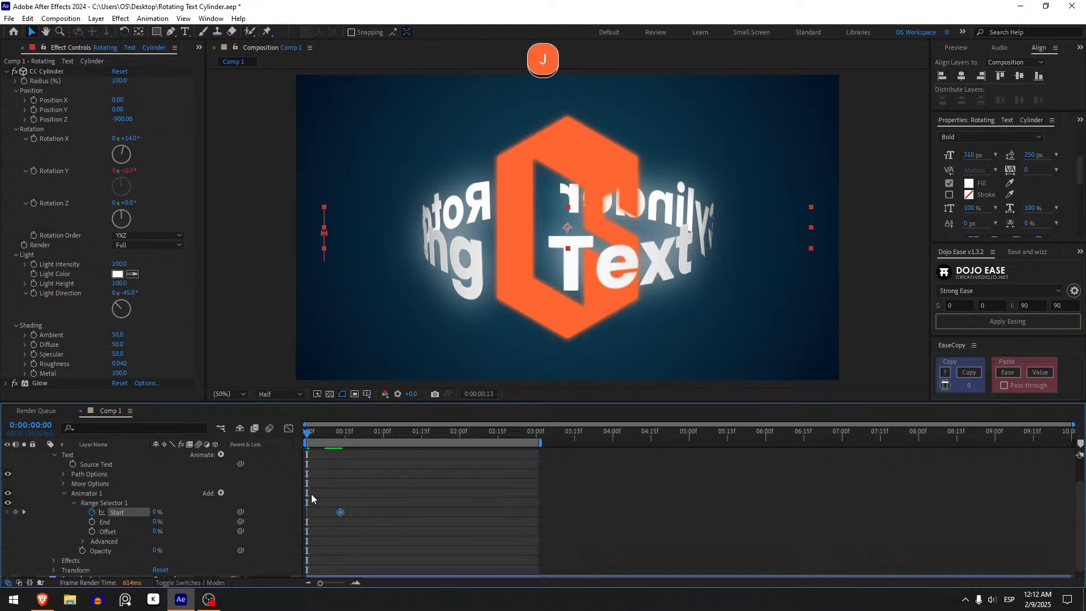
{"action": "left_click_drag", "start_coordinate": [157, 512], "coordinate": [427, 508]}
{"action": "left_click", "coordinate": [331, 456]}
Preview the Start animation repeatedly from the first frame.
{"action": "key", "text": "space"}
{"action": "left_click", "coordinate": [341, 435], "text": "shift"}
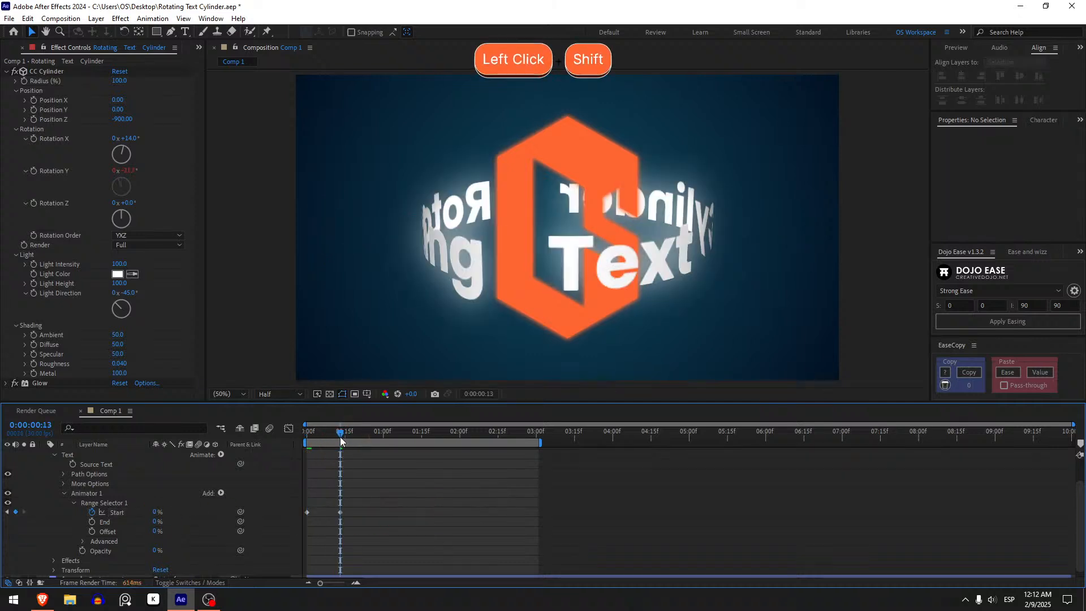
{"action": "key", "text": "space"}
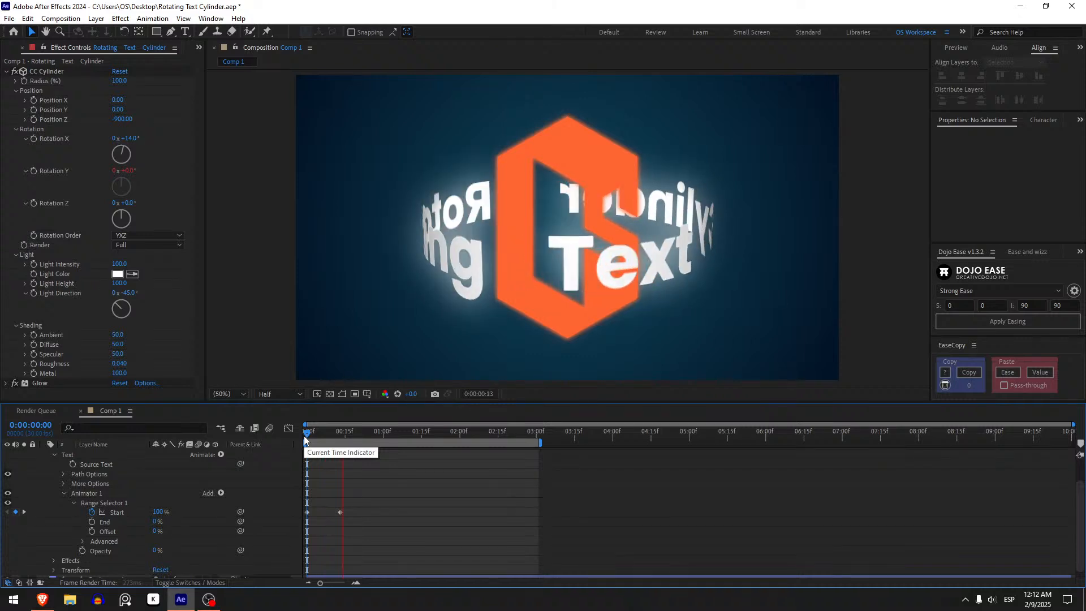
{"action": "key", "text": "space"}
{"action": "key", "text": "space"}
{"action": "left_click", "coordinate": [304, 437]}
{"action": "key", "text": "space"}
{"action": "left_click", "coordinate": [304, 436]}
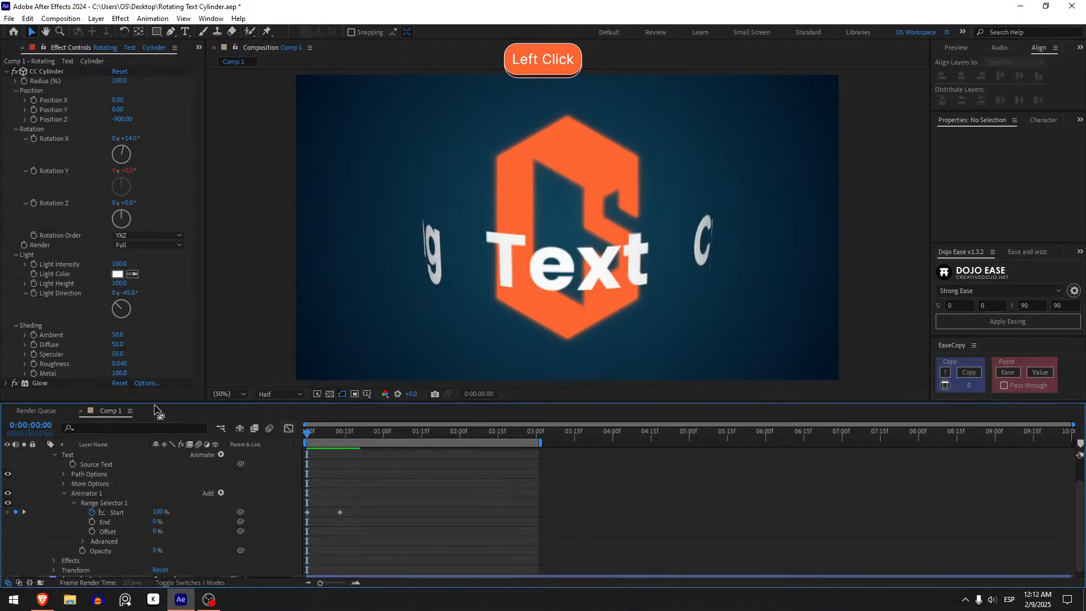
Replace the Start animation with End keyframes from 100% at the first frame to 0% at 0:00:00:16, and preview it.
{"action": "left_click_drag", "start_coordinate": [157, 512], "coordinate": [72, 520]}
{"action": "left_click", "coordinate": [92, 521]}
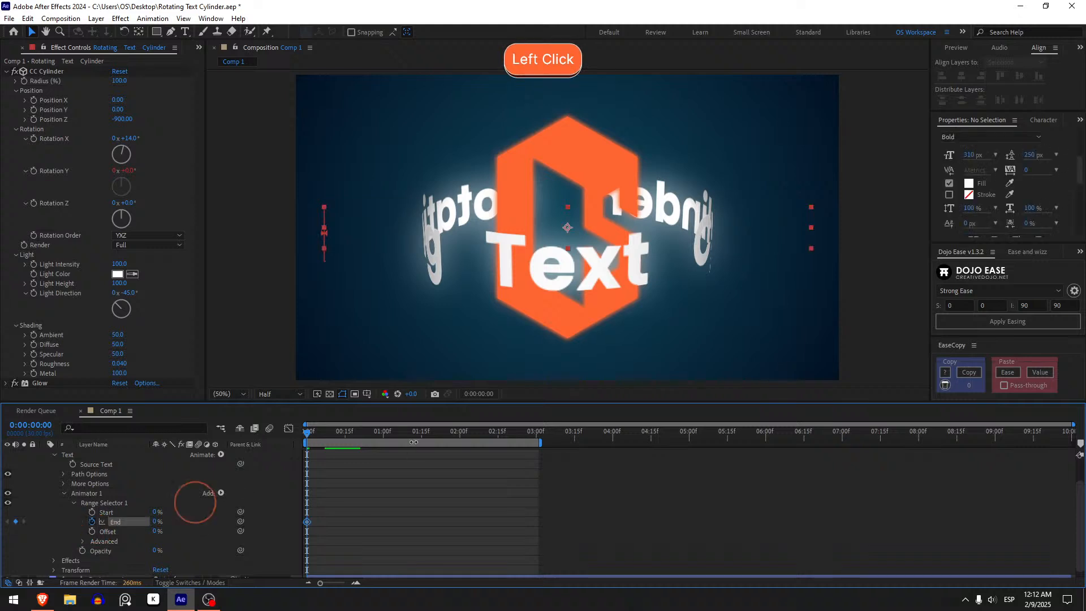
{"action": "left_click", "coordinate": [345, 435]}
{"action": "left_click", "coordinate": [15, 521]}
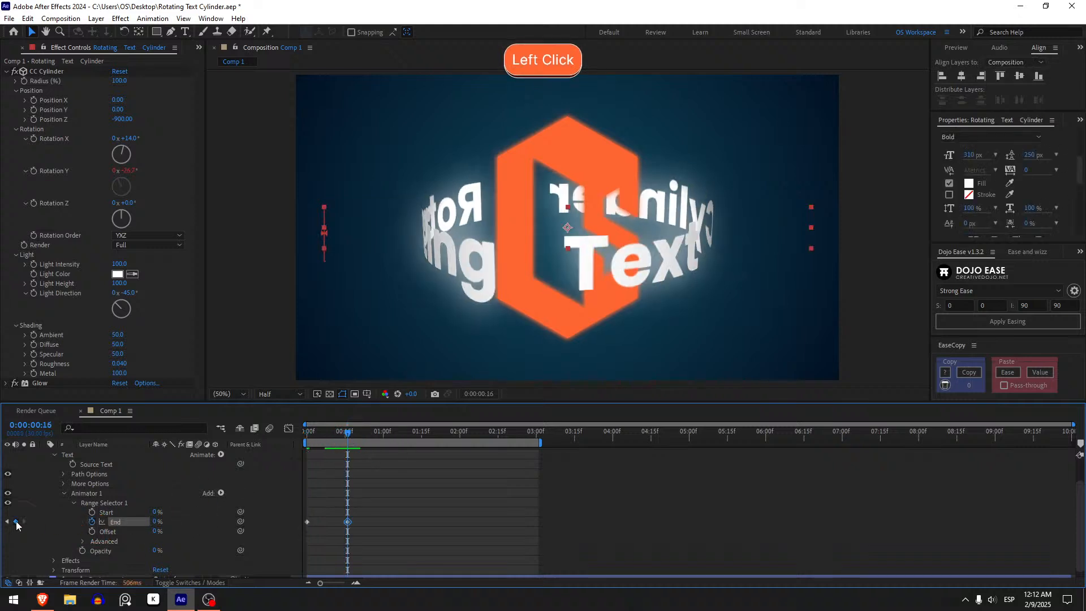
{"action": "key", "text": "j"}
{"action": "left_click_drag", "start_coordinate": [154, 522], "coordinate": [477, 521]}
{"action": "key", "text": "space"}
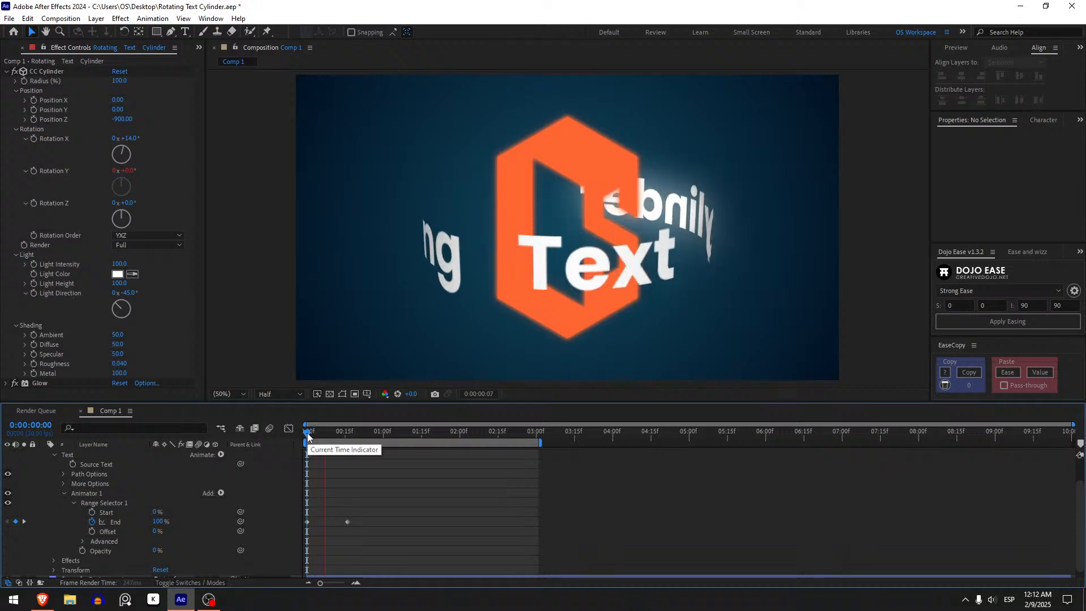
{"action": "key", "text": "space"}
Set Range Selector 1's Start to 100% and check the text at 0:00:00:16 and at the first frame.
{"action": "left_click_drag", "start_coordinate": [157, 512], "coordinate": [389, 497]}
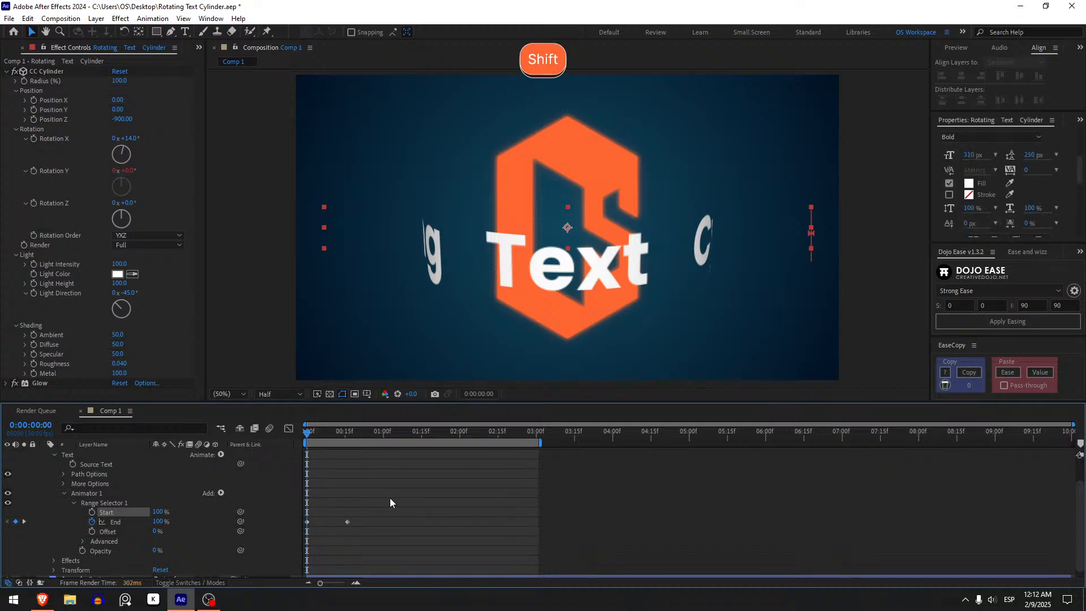
{"action": "left_click", "coordinate": [389, 498]}
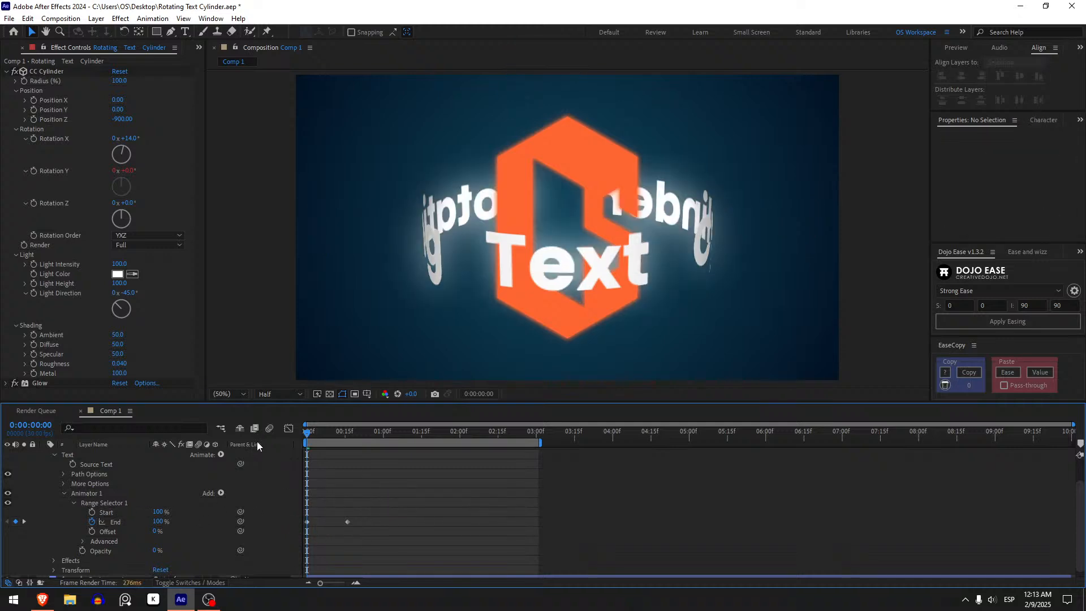
{"action": "left_click", "coordinate": [345, 435]}
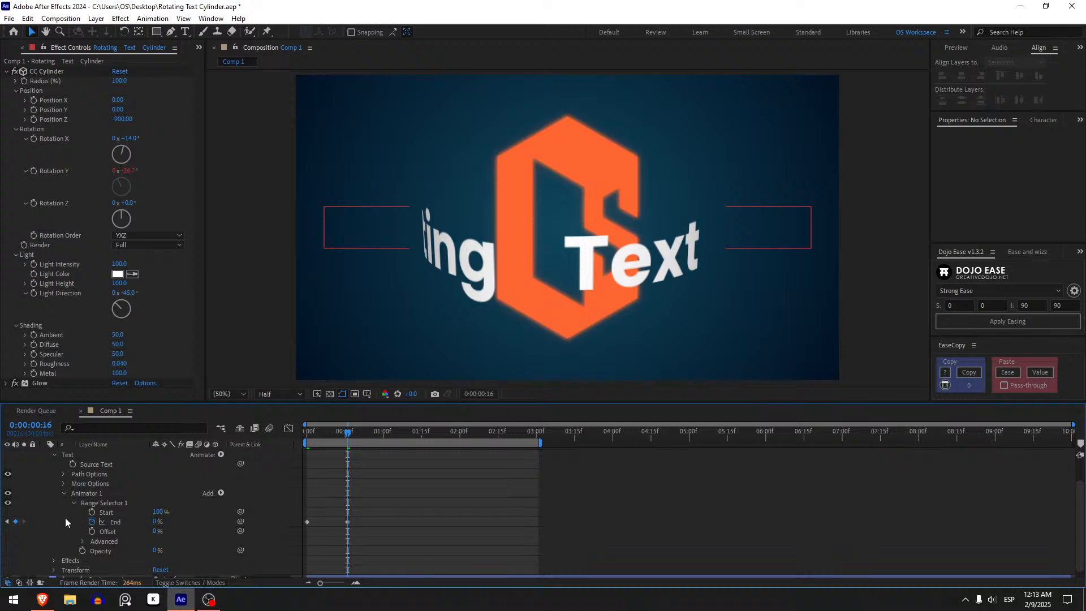
{"action": "key", "text": "j"}
Remove the End keyframes and try lowering End at the first frame and at 0:00:00:14, undoing each change.
{"action": "left_click", "coordinate": [92, 521]}
{"action": "left_click_drag", "start_coordinate": [160, 522], "coordinate": [113, 521]}
{"action": "key", "text": "ctrl+z"}
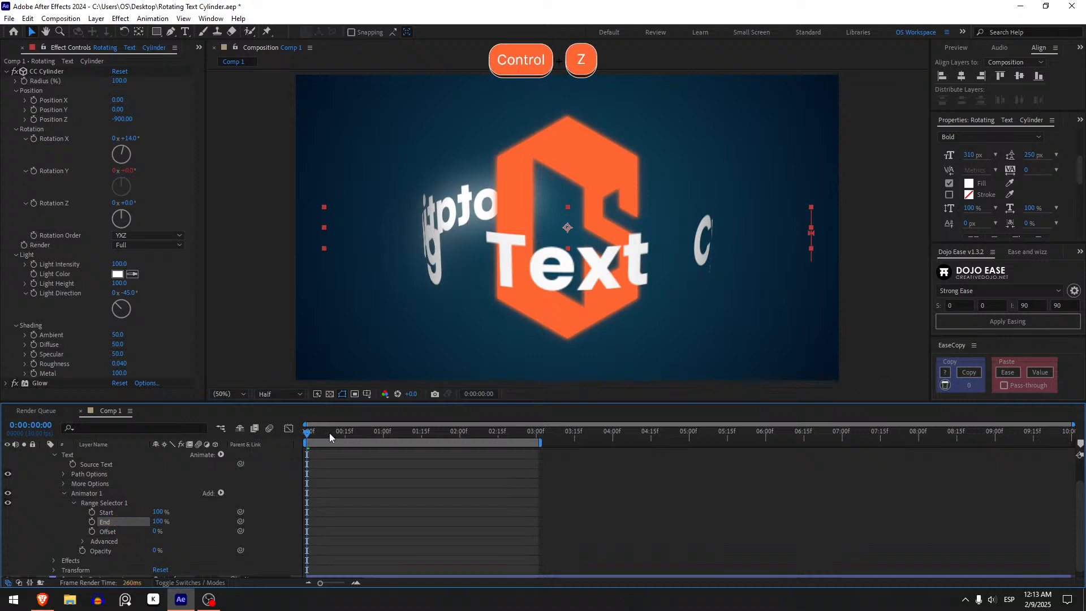
{"action": "left_click", "coordinate": [342, 433]}
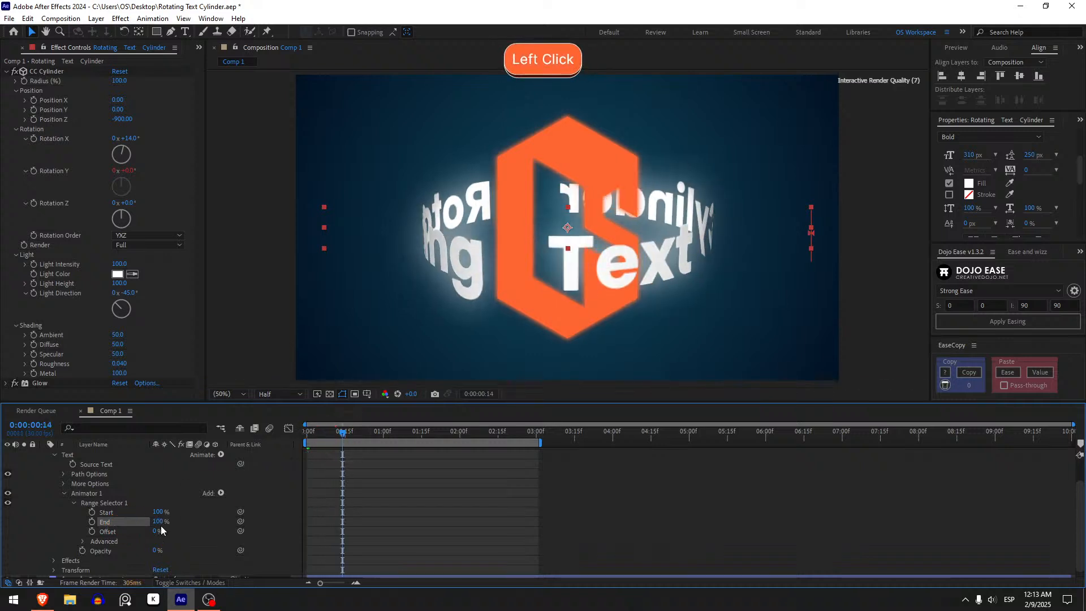
{"action": "left_click_drag", "start_coordinate": [163, 527], "coordinate": [99, 523]}
{"action": "key", "text": "ctrl+z"}
Keyframe Range Selector 1's End from 100% at the first frame to 0% at 0:00:00:14.
{"action": "left_click", "coordinate": [92, 521]}
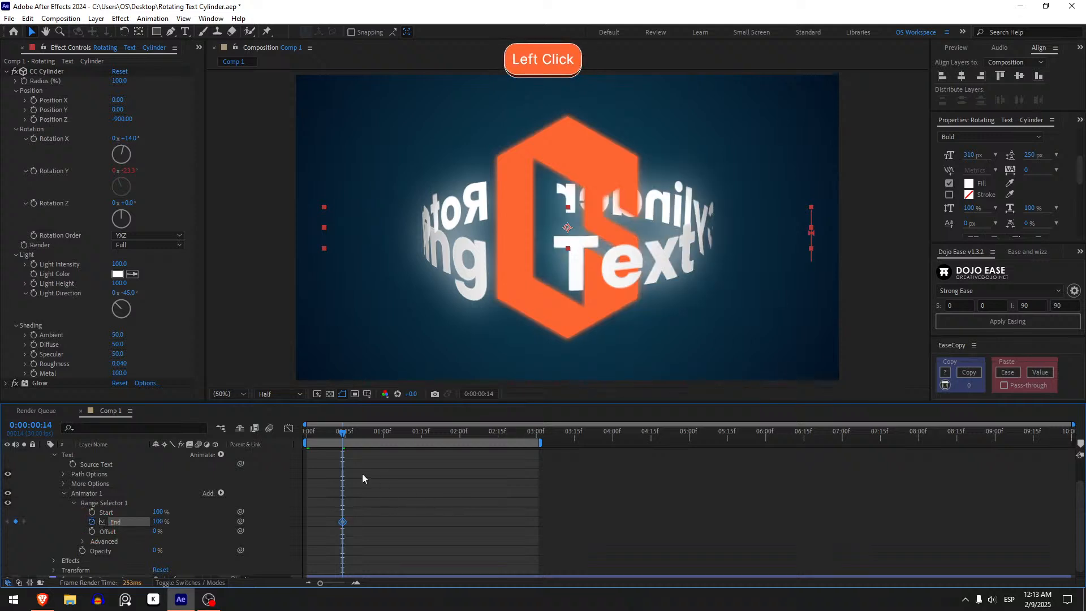
{"action": "left_click_drag", "start_coordinate": [341, 525], "coordinate": [306, 523]}
{"action": "left_click_drag", "start_coordinate": [158, 521], "coordinate": [18, 546]}
{"action": "left_click", "coordinate": [306, 462]}
{"action": "left_click", "coordinate": [322, 441], "text": "shift"}
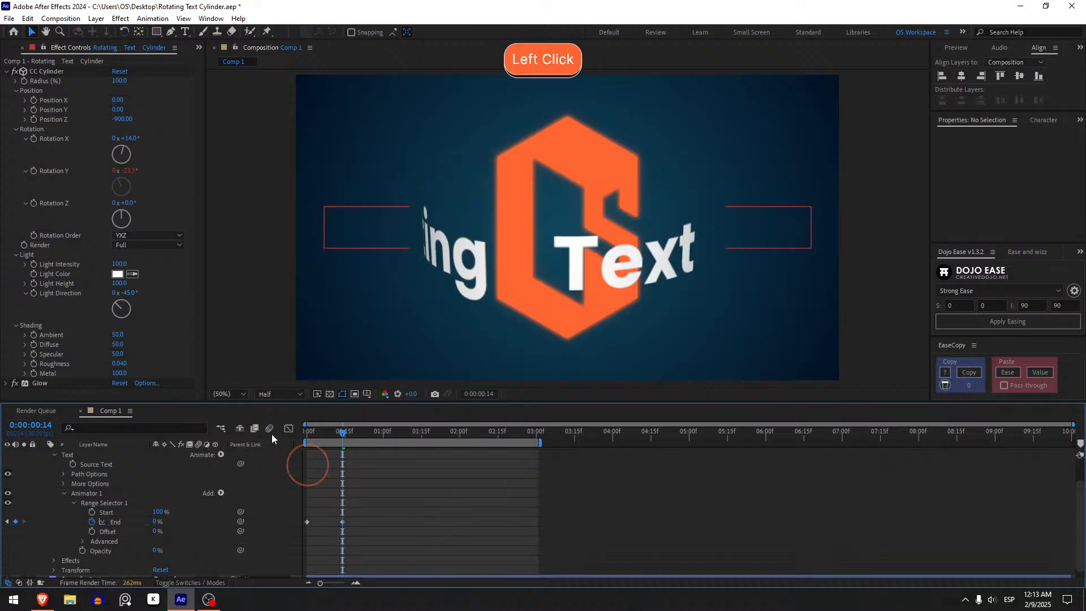
Preview the End animation with Start at 100%, replaying it from the first frame.
{"action": "left_click", "coordinate": [307, 433]}
{"action": "key", "text": "space"}
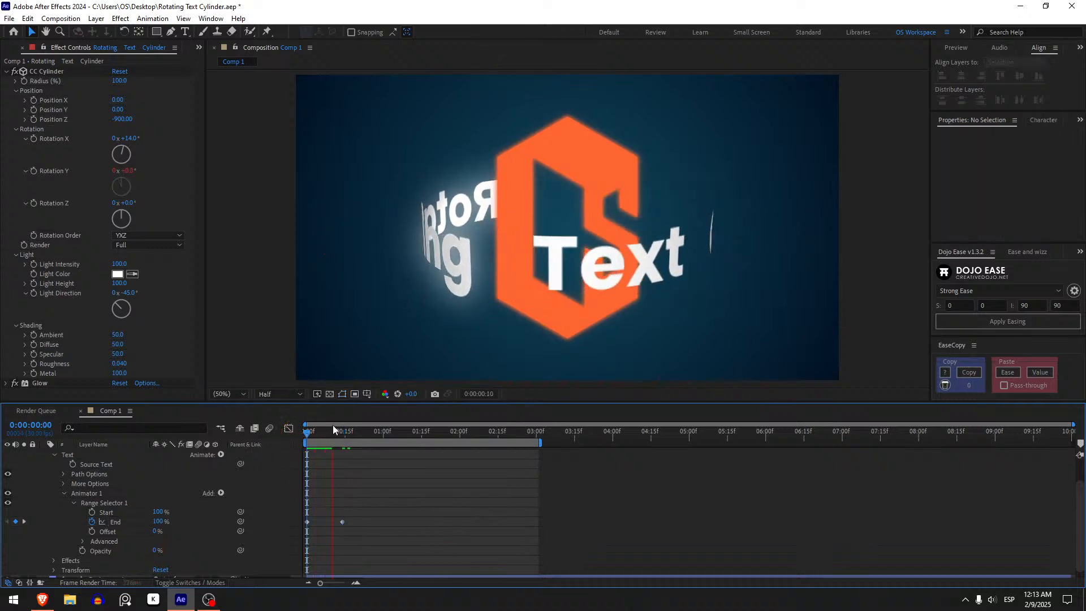
{"action": "left_click", "coordinate": [307, 431]}
{"action": "key", "text": "space"}
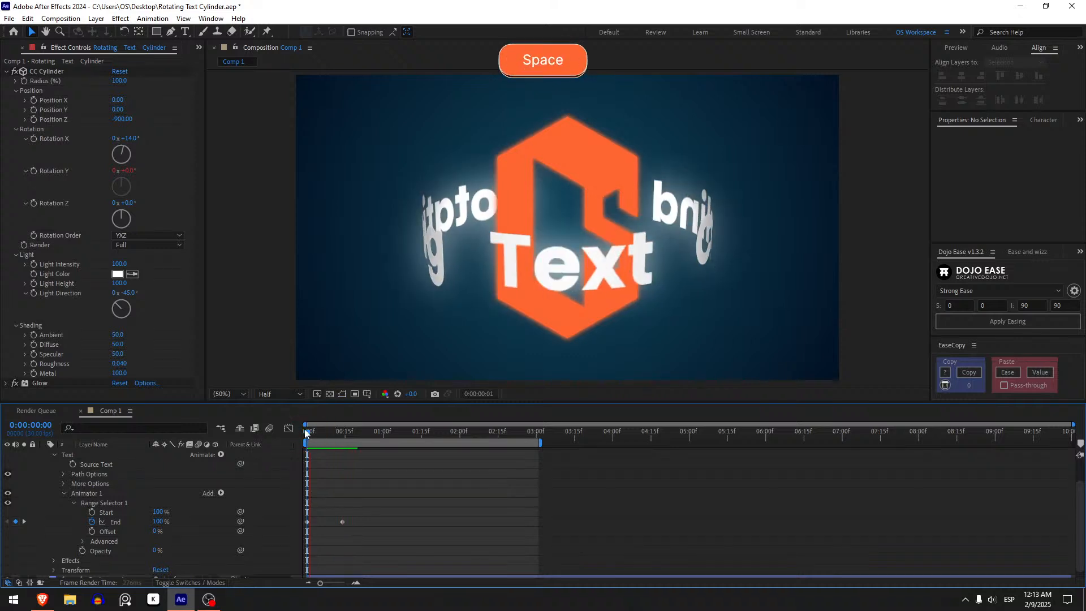
{"action": "left_click", "coordinate": [306, 429]}
Reverse Range Selector 1's End keyframes, setting 100% at 0:00:00:14 and 0% at the first frame.
{"action": "left_click_drag", "start_coordinate": [328, 447], "coordinate": [342, 453]}
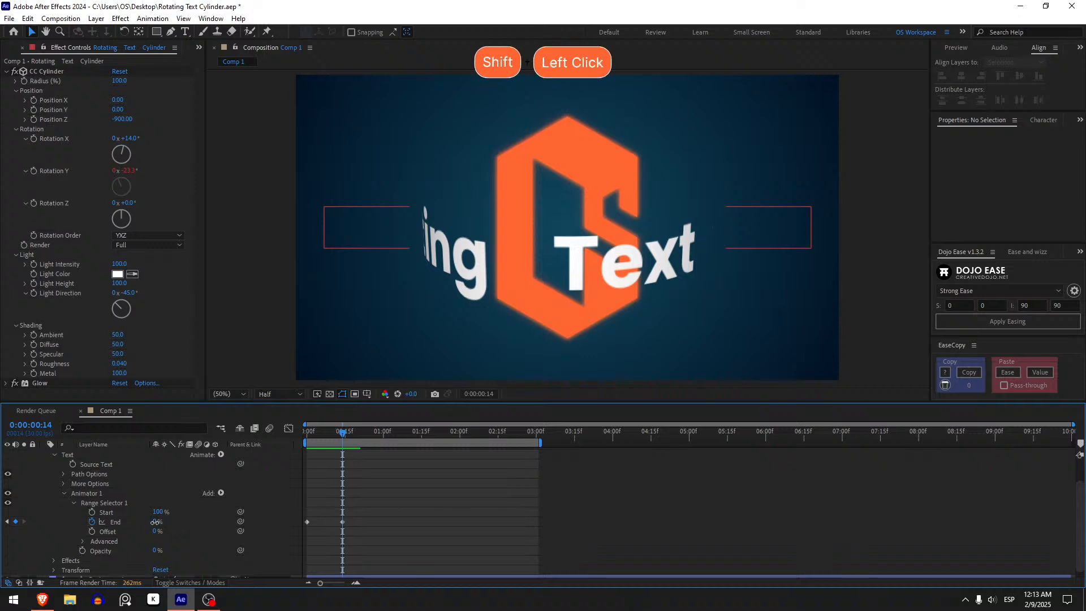
{"action": "left_click_drag", "start_coordinate": [154, 521], "coordinate": [287, 522]}
{"action": "key", "text": "j"}
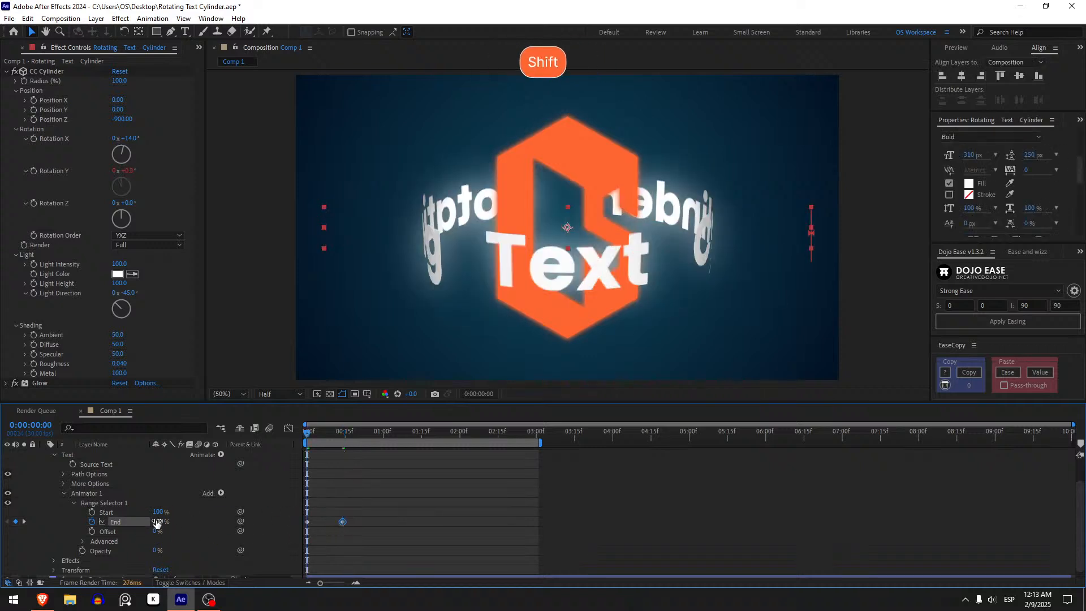
{"action": "left_click_drag", "start_coordinate": [154, 522], "coordinate": [97, 532]}
{"action": "left_click", "coordinate": [321, 534]}
Preview the reversed End animation, replaying it from the first frame.
{"action": "key", "text": "space"}
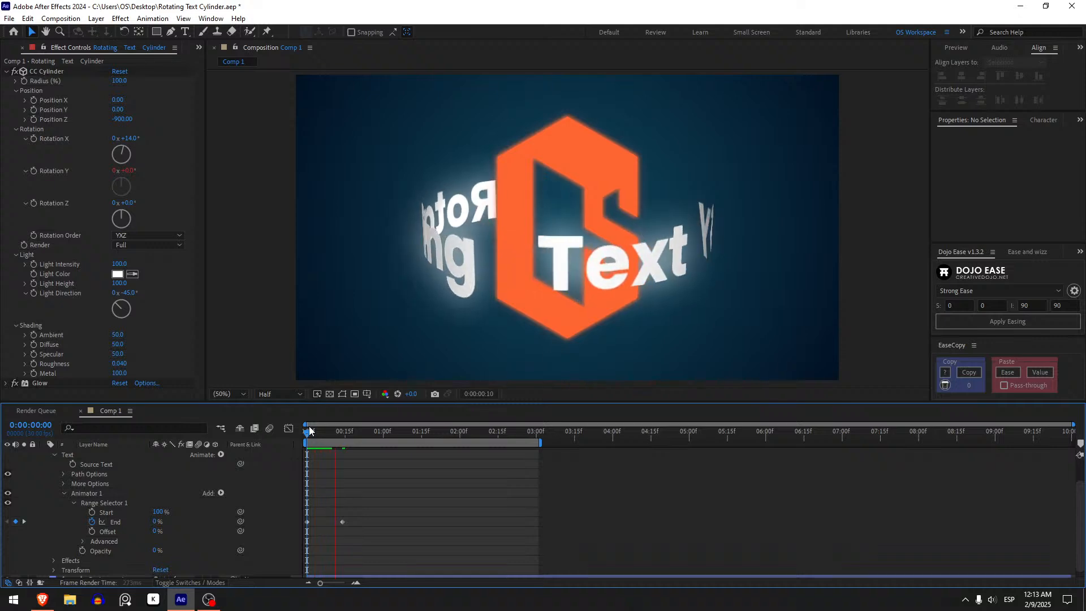
{"action": "left_click", "coordinate": [309, 429]}
{"action": "key", "text": "space"}
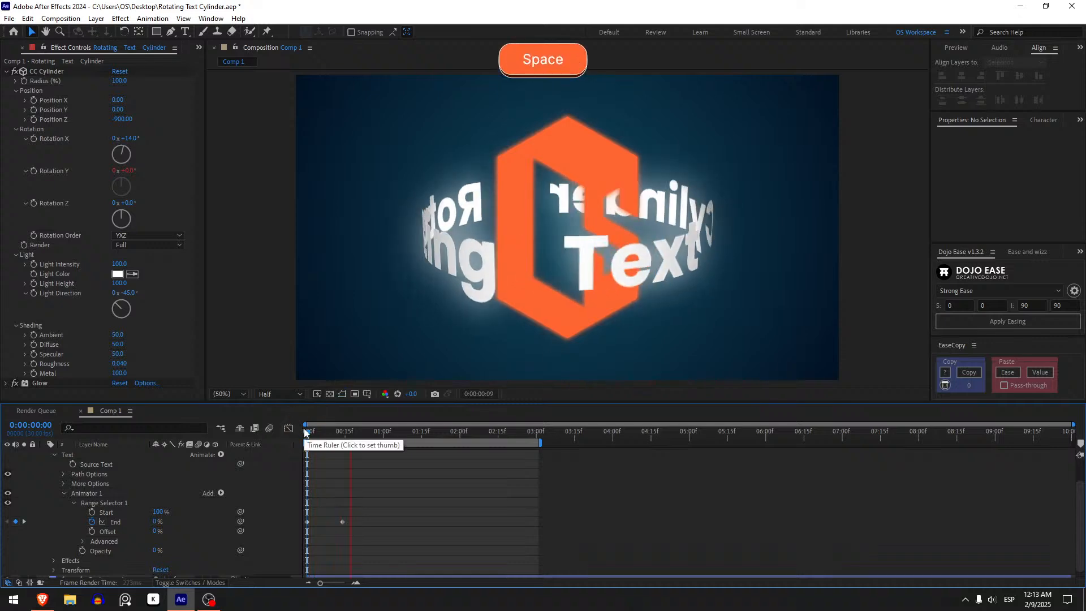
{"action": "key", "text": "space"}
{"action": "left_click", "coordinate": [307, 432]}
{"action": "key", "text": "space"}
{"action": "left_click_drag", "start_coordinate": [306, 432], "coordinate": [224, 440]}
Copy Animator 1 from the back Rotating Text Cylinder layer onto the Rotating Text 2 layer.
{"action": "scroll", "coordinate": [365, 497], "scroll_direction": "up", "scroll_amount": 2}
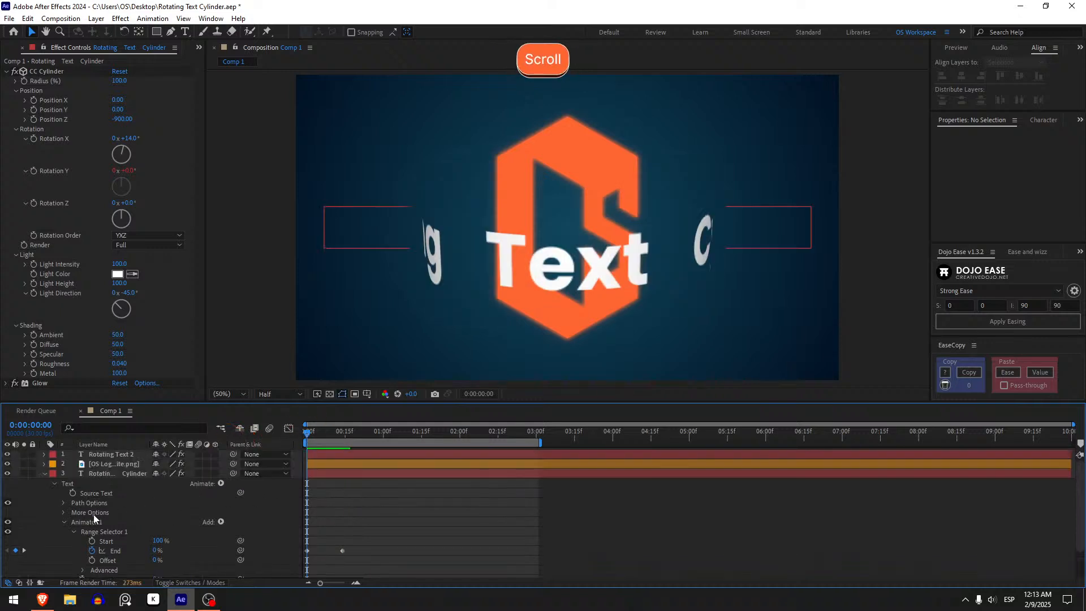
{"action": "left_click", "coordinate": [100, 524]}
{"action": "key", "text": "ctrl+c"}
{"action": "left_click", "coordinate": [111, 454]}
{"action": "key", "text": "ctrl+v"}
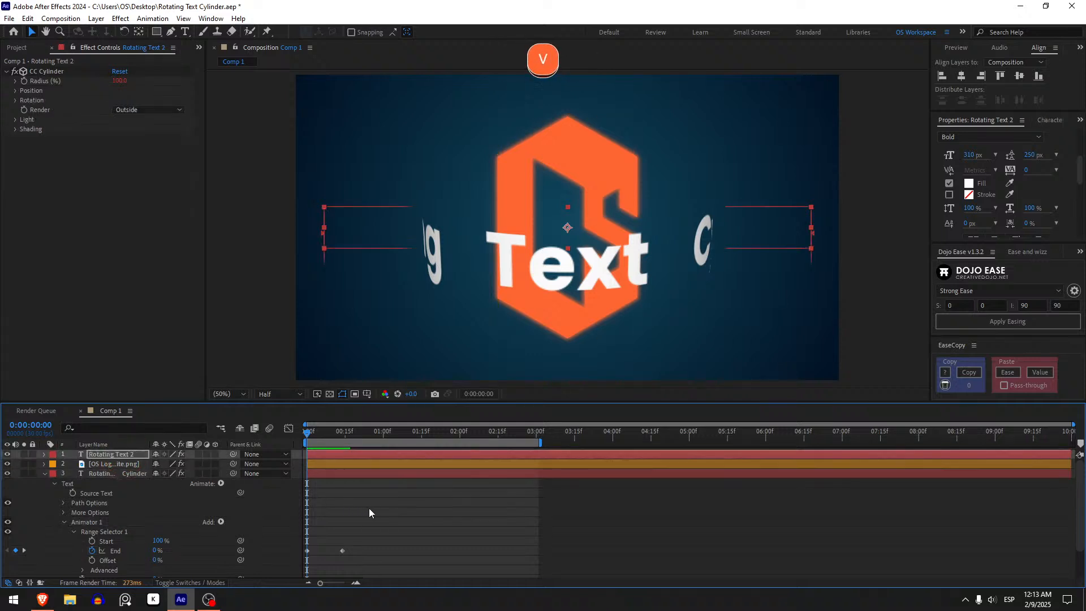
Preview the reveal repeatedly from the first frame with the animator applied to both text layers.
{"action": "left_click", "coordinate": [410, 515]}
{"action": "key", "text": "space"}
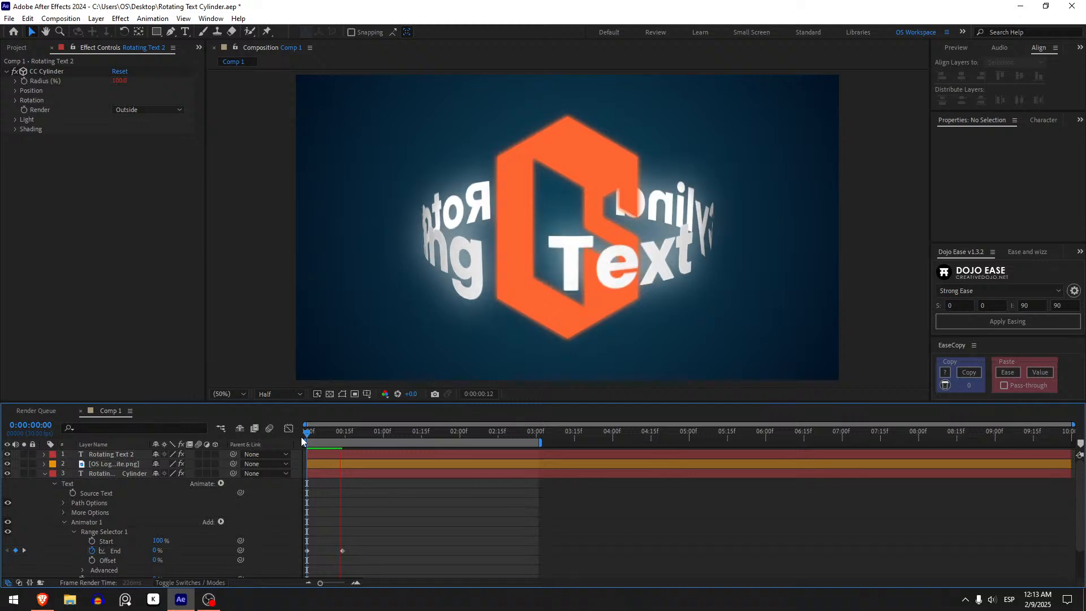
{"action": "key", "text": "space"}
{"action": "key", "text": "space"}
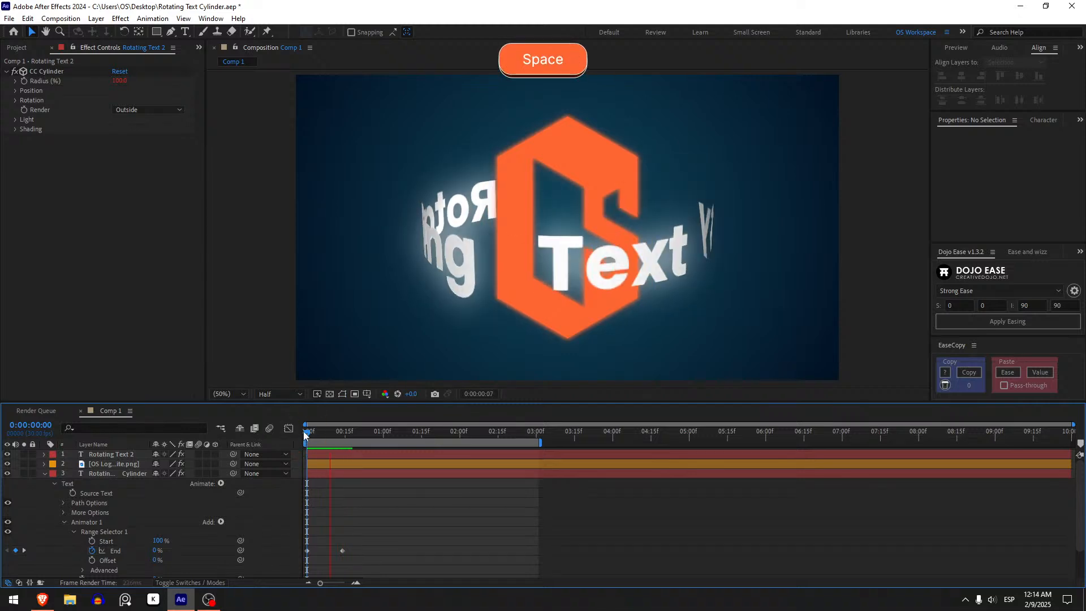
{"action": "key", "text": "space"}
{"action": "key", "text": "space"}
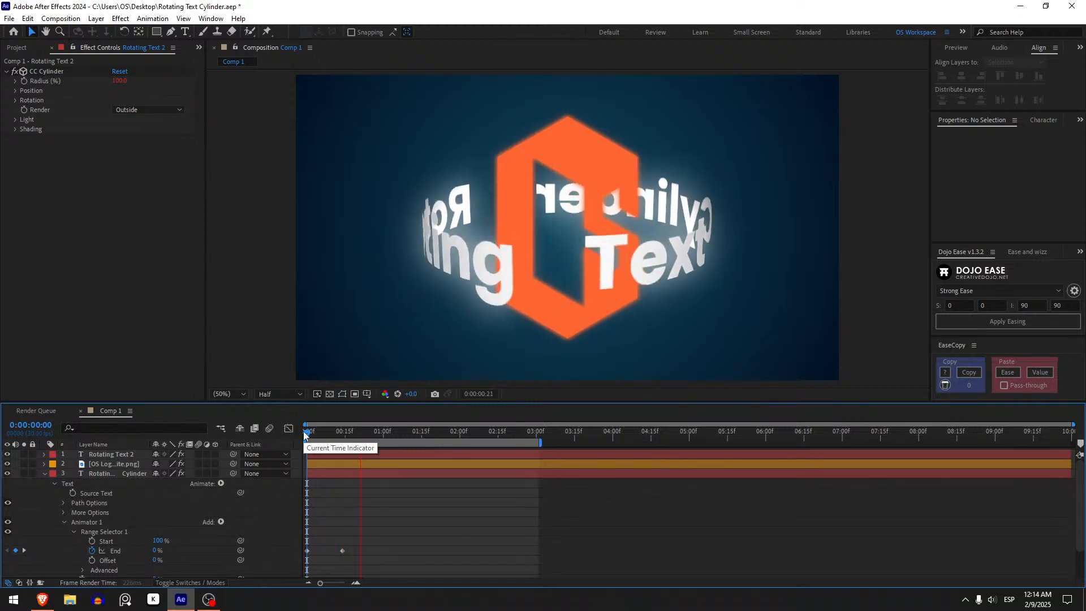
{"action": "left_click", "coordinate": [303, 436]}
{"action": "key", "text": "space"}
{"action": "mouse_move", "coordinate": [308, 434]}
{"action": "left_mouse_down"}
{"action": "mouse_move", "coordinate": [361, 433]}
{"action": "mouse_move", "coordinate": [295, 443]}
{"action": "left_mouse_up"}
{"action": "key", "text": "space"}
{"action": "left_click", "coordinate": [307, 429]}
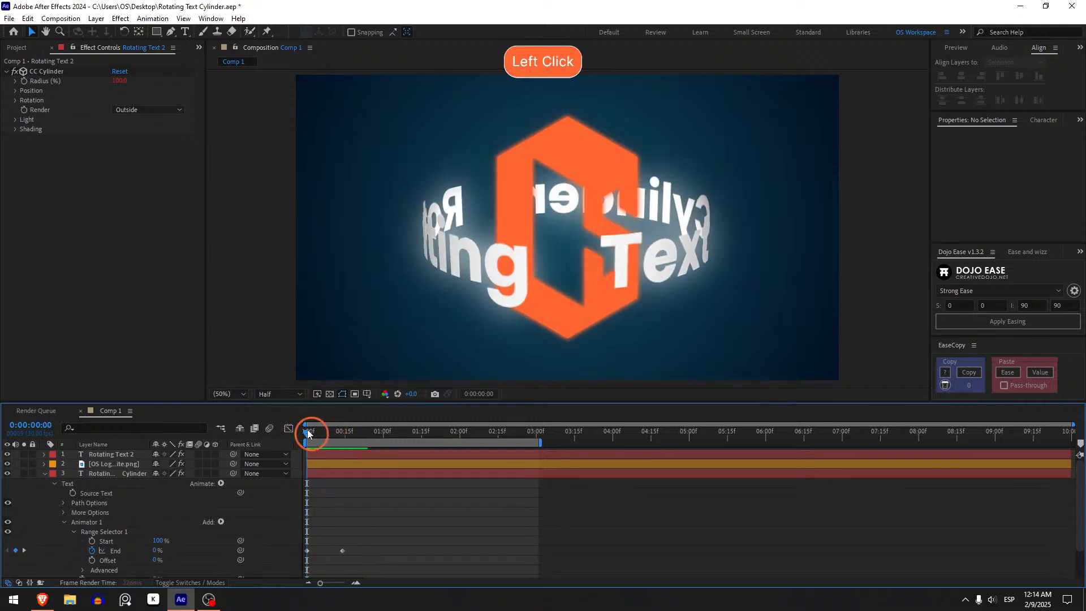
{"action": "key", "text": "space"}
{"action": "left_click", "coordinate": [307, 429]}
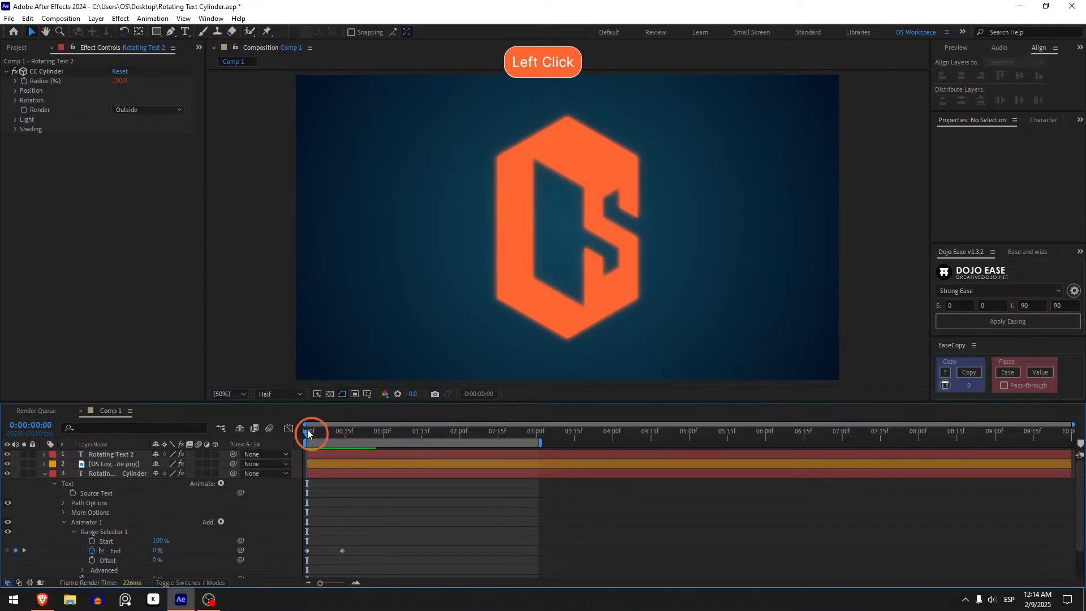
{"action": "left_click_drag", "start_coordinate": [307, 429], "coordinate": [287, 459]}
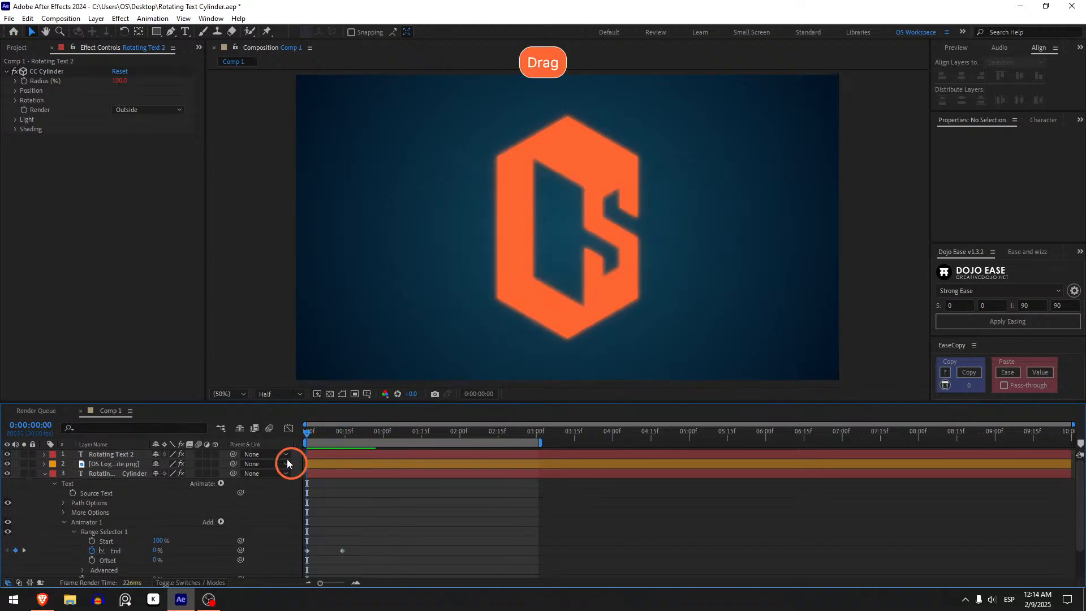
Undo the animator paste and the preceding Start and End changes in Range Selector 1.
{"action": "key", "text": "ctrl+z"}
{"action": "key", "text": "ctrl+z"}
{"action": "key", "text": "ctrl+z"}
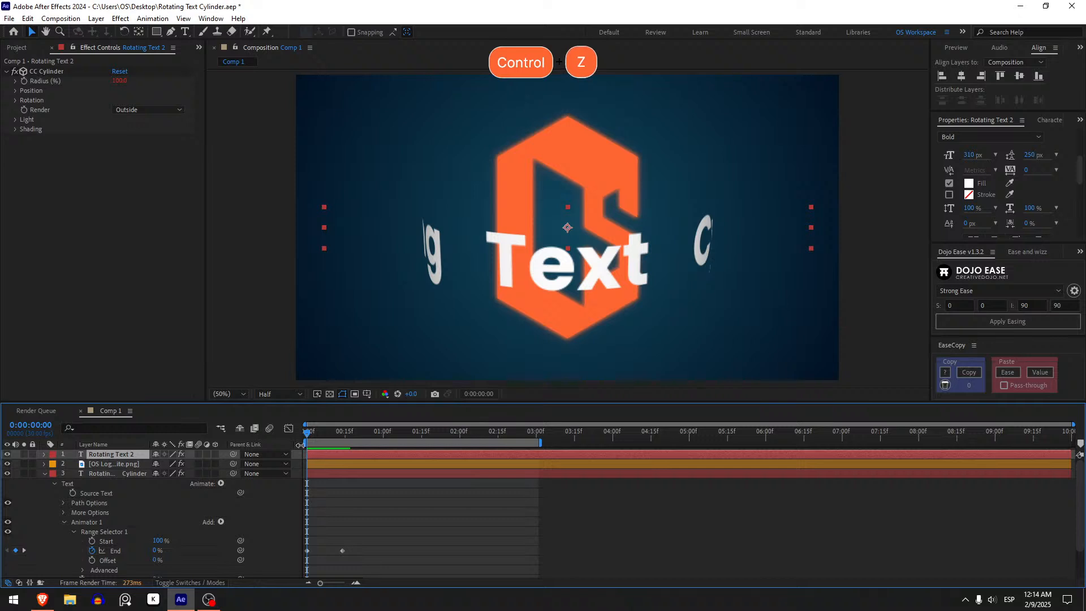
{"action": "key", "text": "ctrl+z"}
{"action": "key", "text": "ctrl+z"}
{"action": "key", "text": "ctrl+z"}
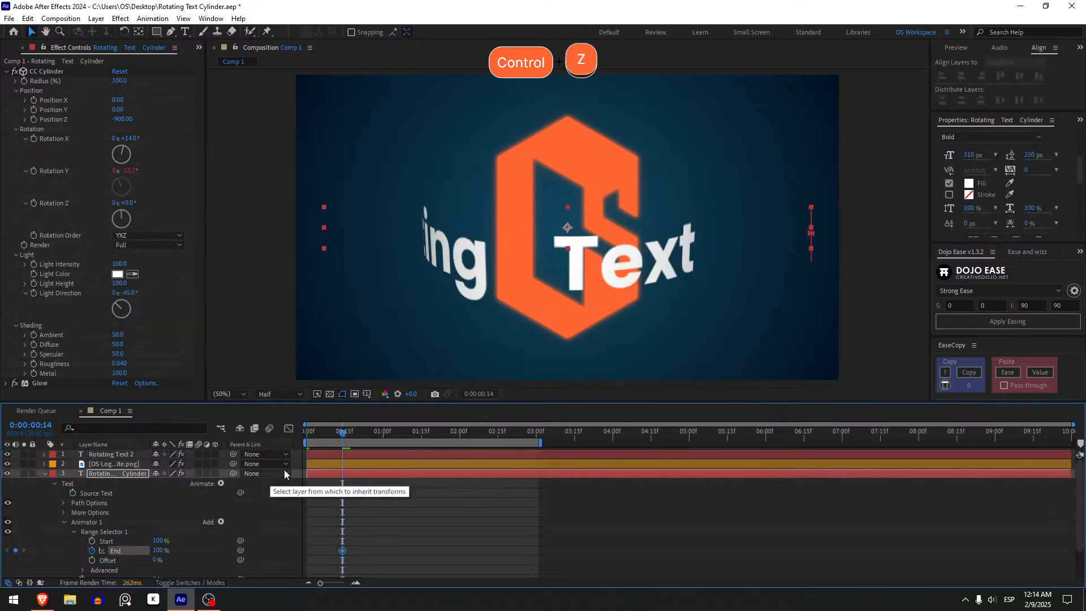
{"action": "key", "text": "ctrl+z"}
Delete Animator 1 from the Rotating Text Cylinder layer and disable that layer's CC Cylinder effect.
{"action": "left_click", "coordinate": [109, 520]}
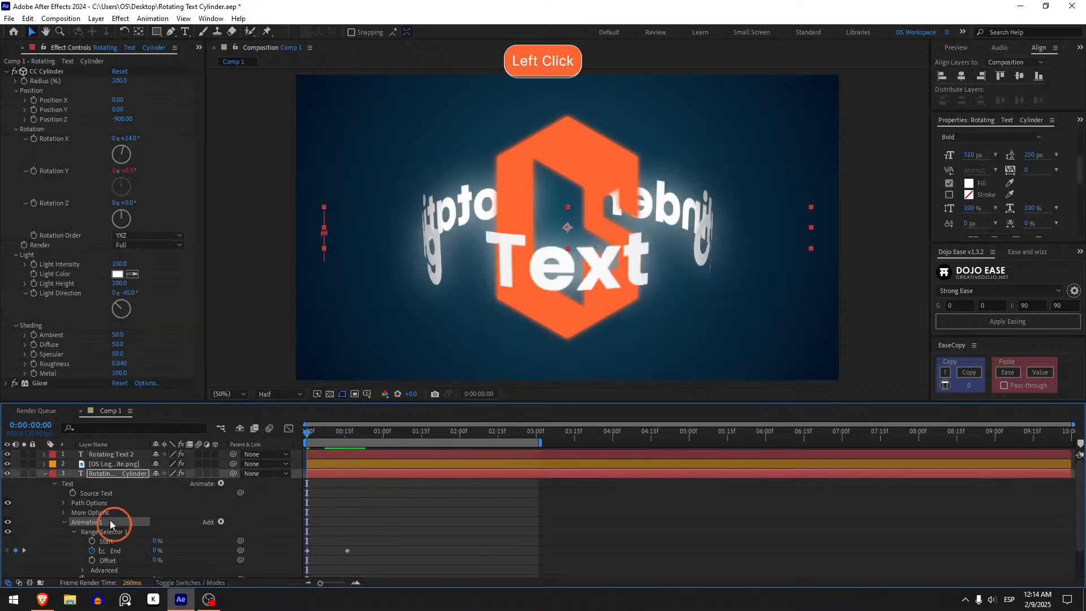
{"action": "key", "text": "Delete"}
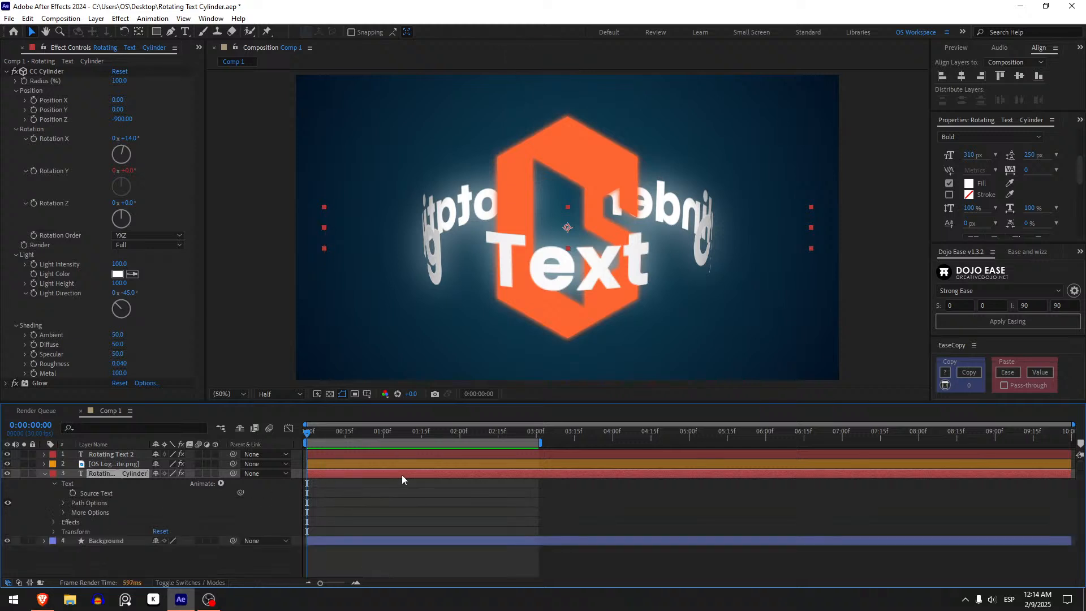
{"action": "left_click", "coordinate": [209, 490]}
{"action": "left_click", "coordinate": [14, 71]}
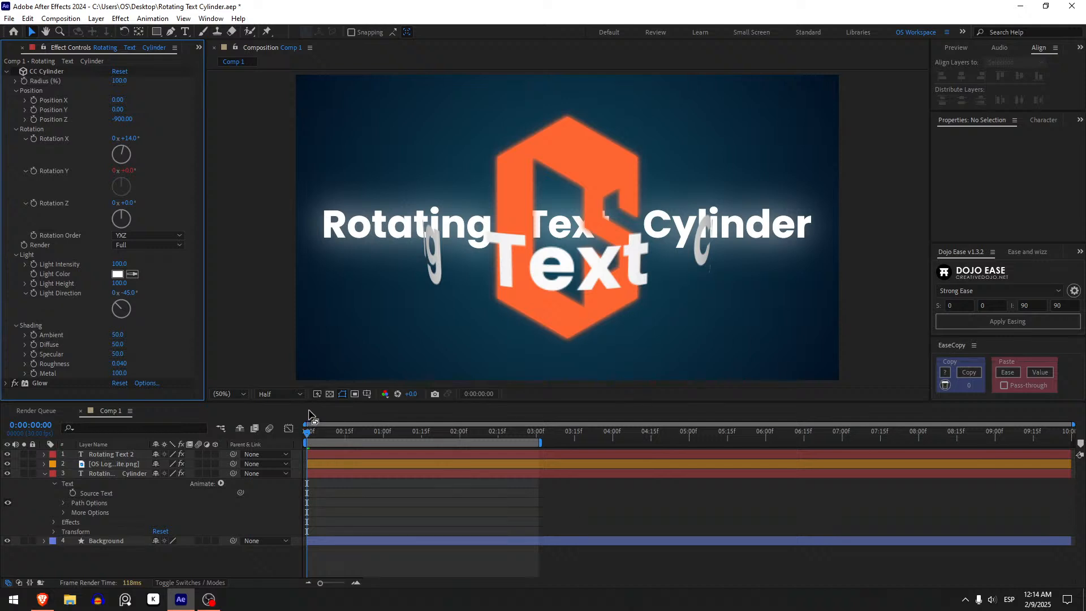
Add a 1920 x 1080 px solid with default settings above the Rotating Text Cylinder layer.
{"action": "left_click", "coordinate": [107, 475]}
{"action": "key", "text": "ctrl+y"}
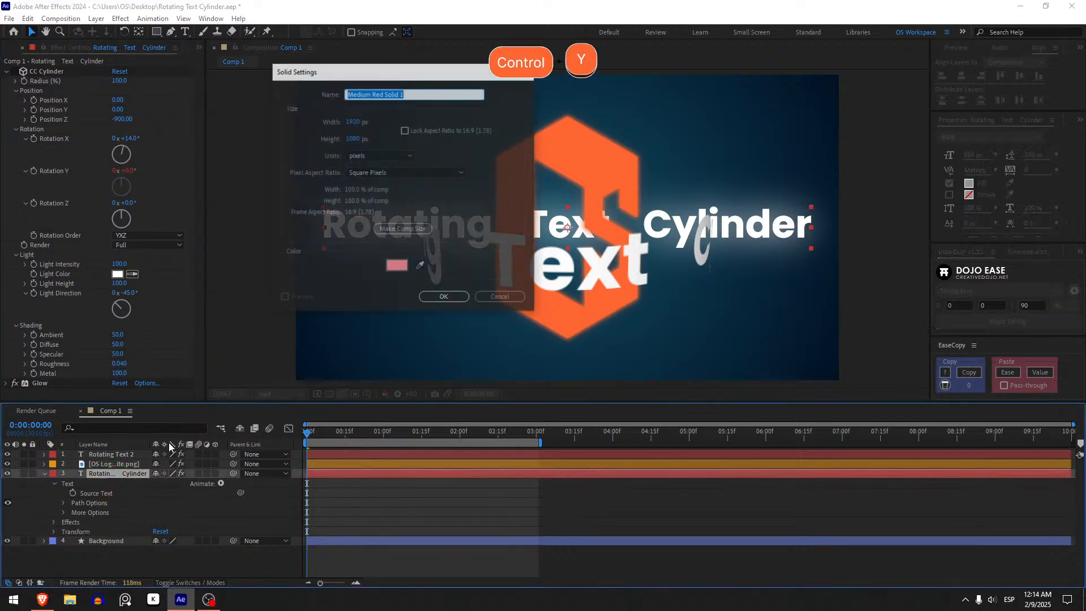
{"action": "left_click", "coordinate": [440, 296]}
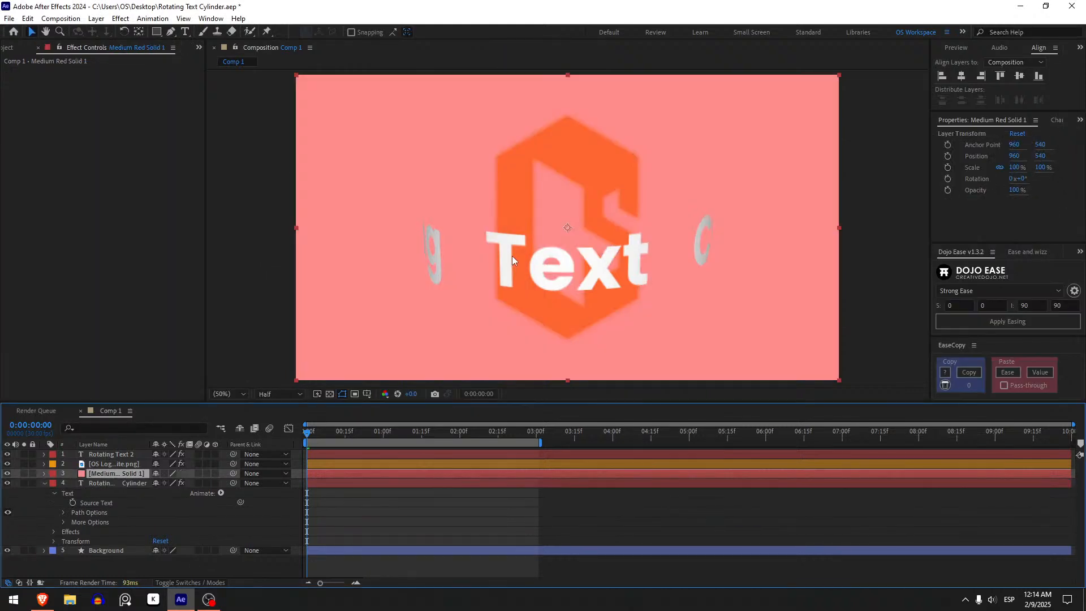
Use the solid as the Rotating Text Cylinder layer's track matte and re-enable CC Cylinder on the text.
{"action": "left_click", "coordinate": [90, 483]}
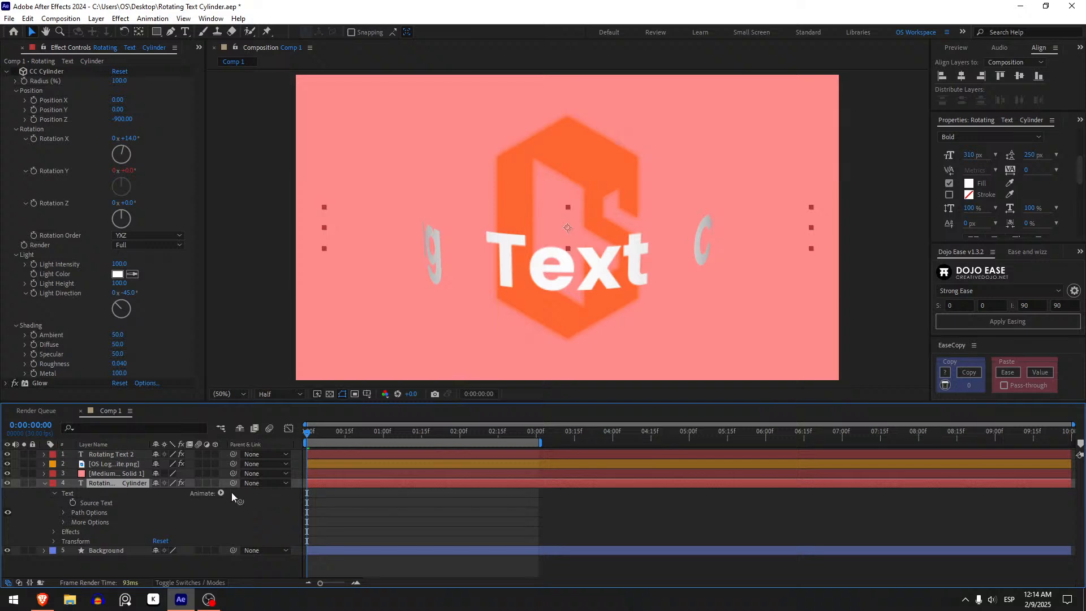
{"action": "left_click", "coordinate": [193, 582]}
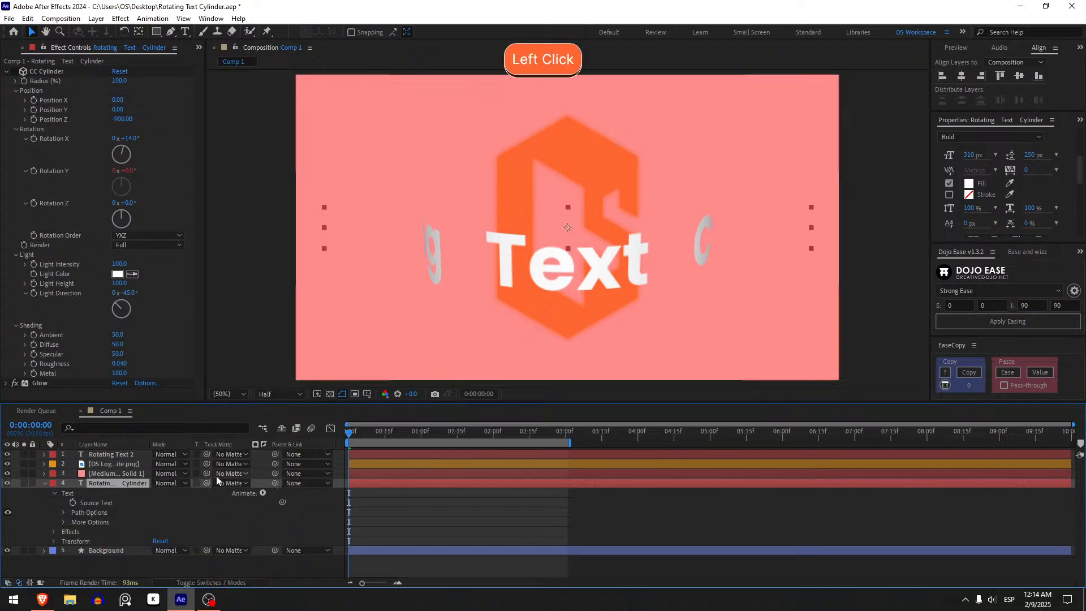
{"action": "left_click_drag", "start_coordinate": [206, 482], "coordinate": [119, 475]}
{"action": "left_click", "coordinate": [119, 475]}
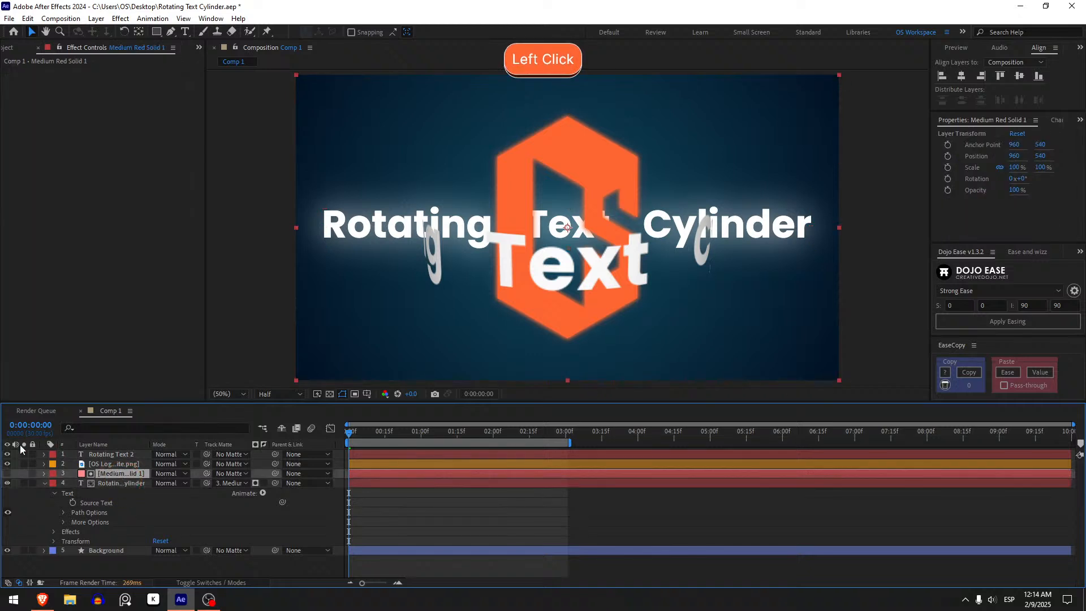
{"action": "left_click", "coordinate": [118, 488]}
{"action": "left_click", "coordinate": [15, 72]}
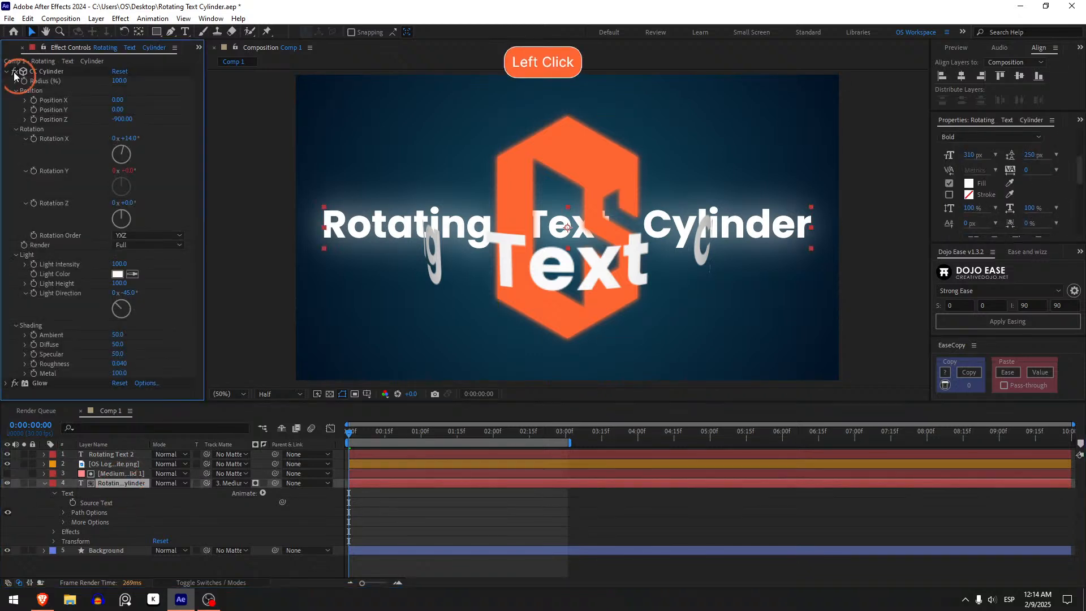
Try sliding the solid matte across the text, undo the move, and delete the solid.
{"action": "left_click", "coordinate": [121, 475]}
{"action": "left_click_drag", "start_coordinate": [457, 320], "coordinate": [581, 330]}
{"action": "left_click_drag", "start_coordinate": [678, 334], "coordinate": [849, 327]}
{"action": "key", "text": "ctrl+z"}
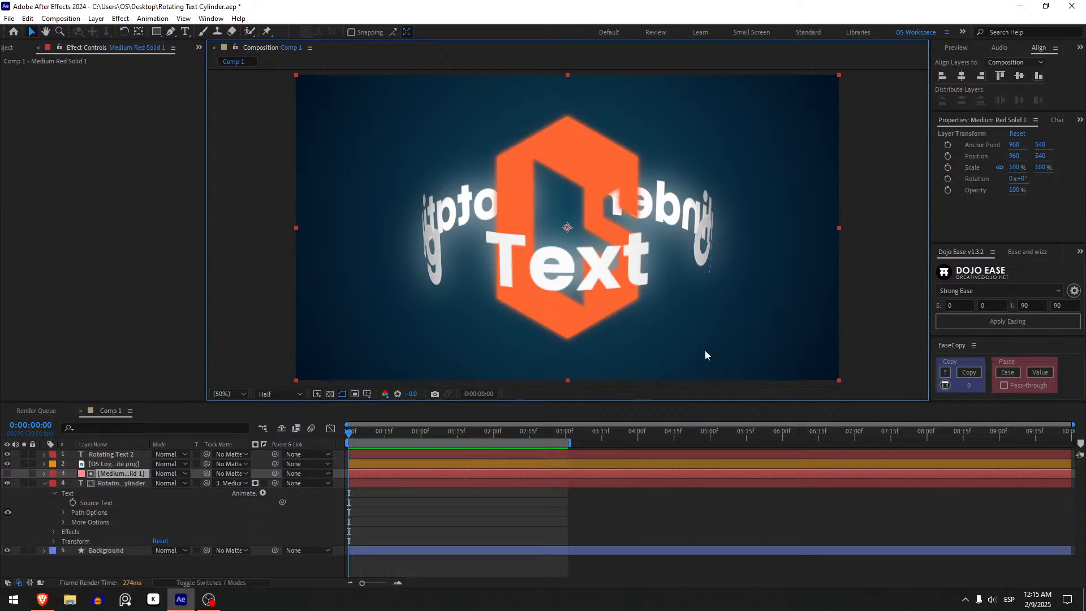
{"action": "left_click", "coordinate": [112, 478]}
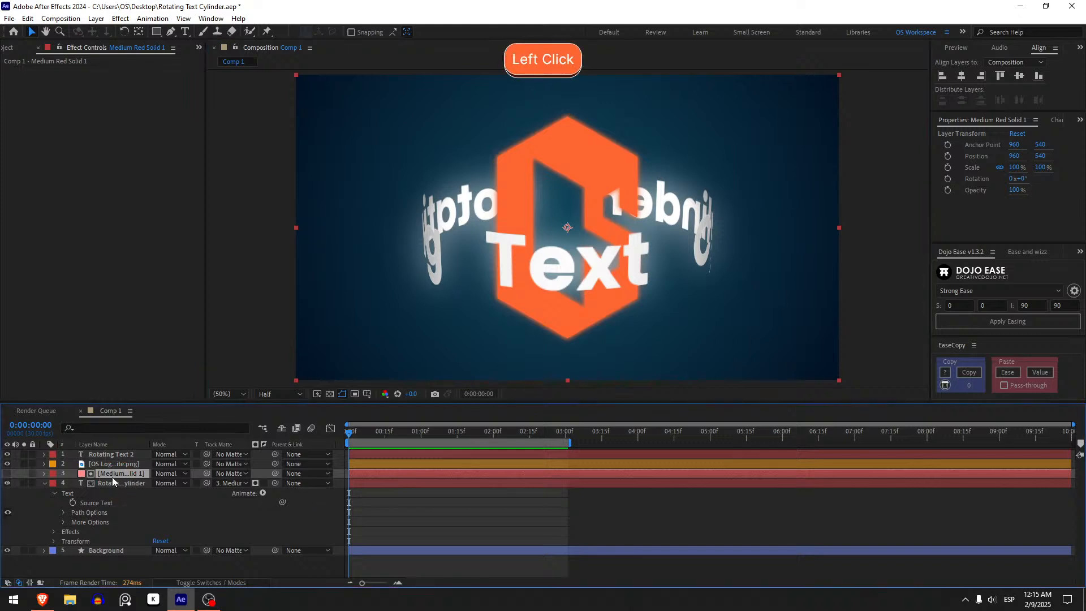
{"action": "key", "text": "Delete"}
Collapse the Rotating Text Cylinder layer's CC Cylinder settings and disable the effect to show the flat text.
{"action": "left_click", "coordinate": [112, 478]}
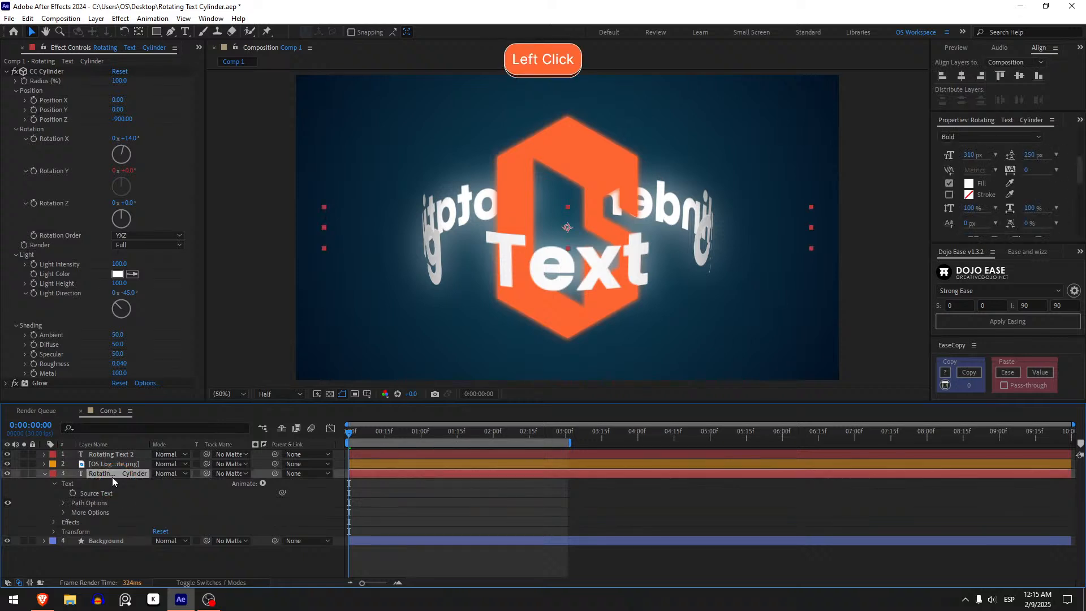
{"action": "left_click", "coordinate": [6, 71]}
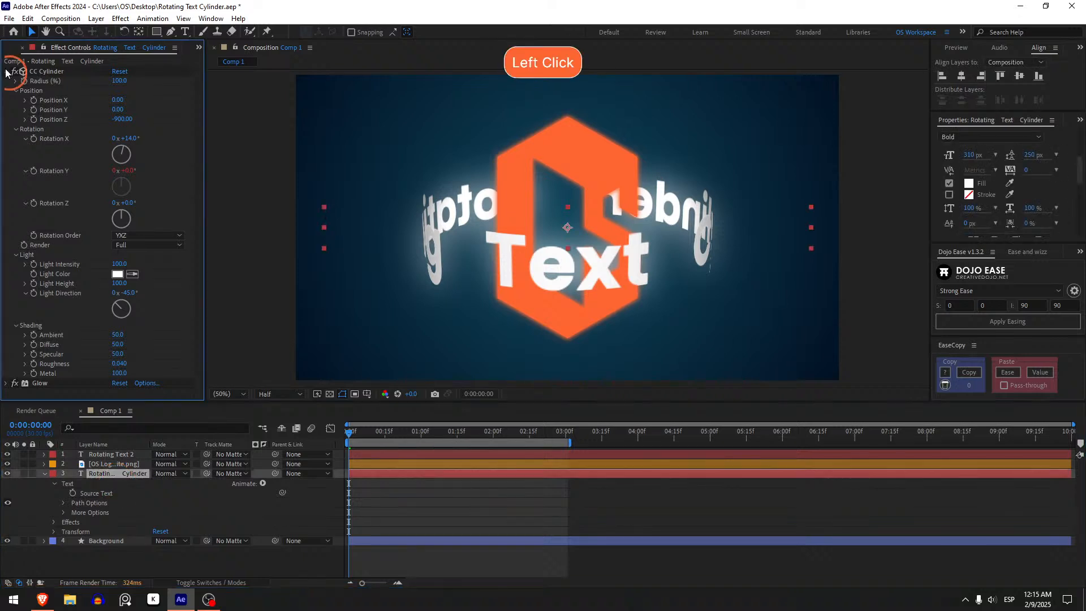
{"action": "key", "text": "ctrl+space"}
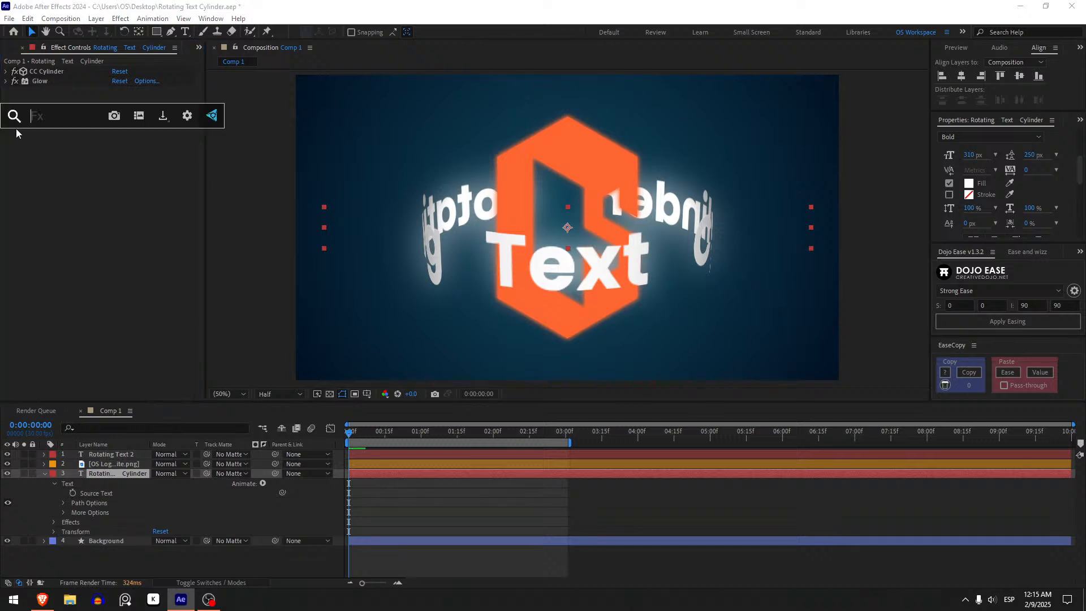
{"action": "left_click", "coordinate": [16, 133]}
{"action": "key", "text": "ctrl+space"}
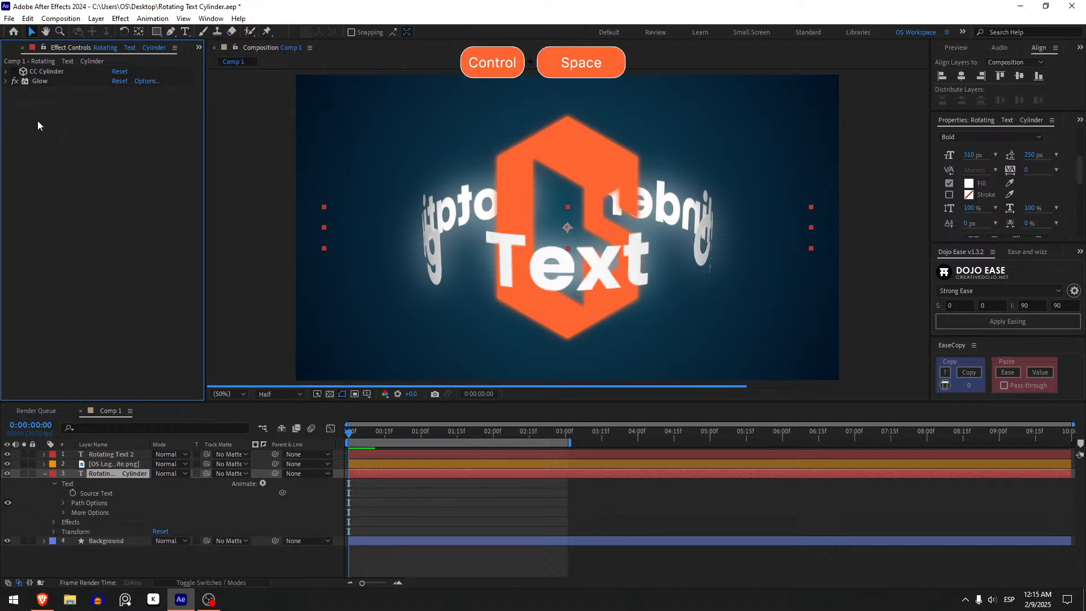
Apply the Linear Wipe effect to the Rotating Text Cylinder layer and place it above CC Cylinder.
{"action": "key", "text": "ctrl+space"}
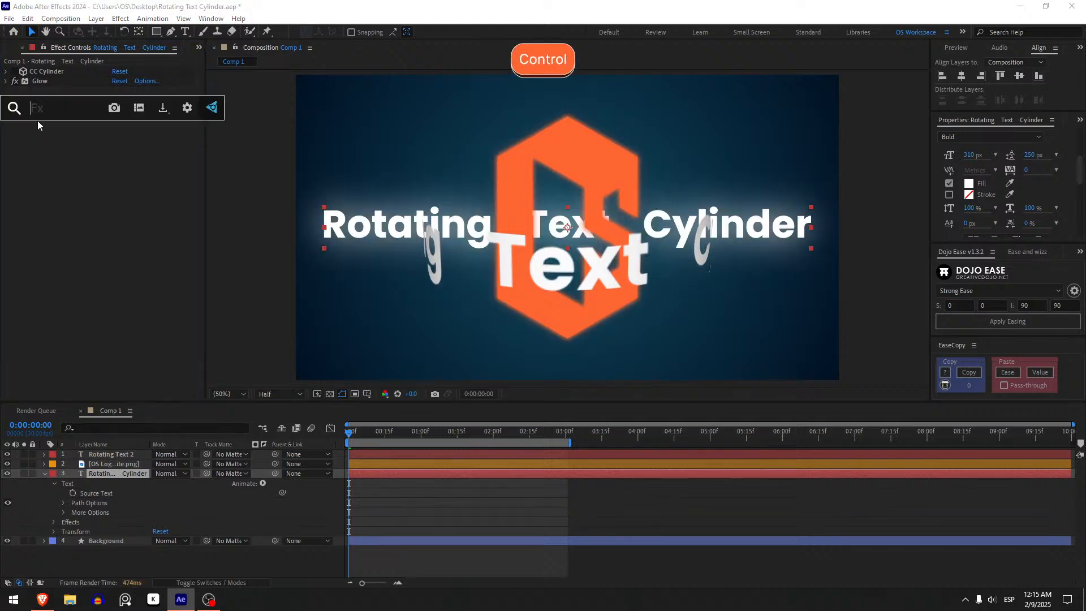
{"action": "type", "text": "linear"}
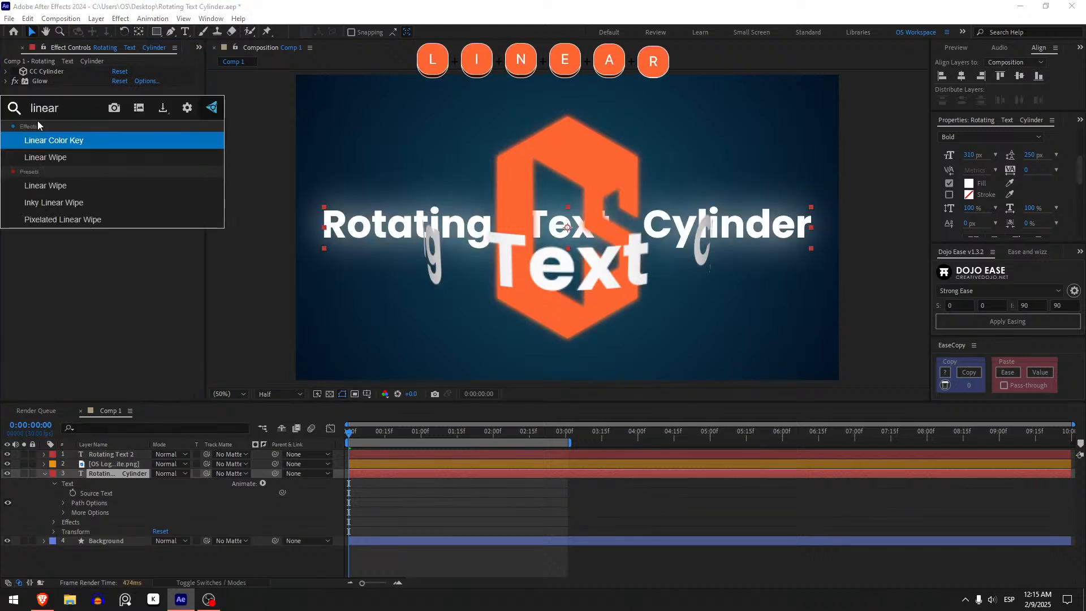
{"action": "key", "text": "Down"}
{"action": "key", "text": "Return"}
{"action": "left_click", "coordinate": [49, 90]}
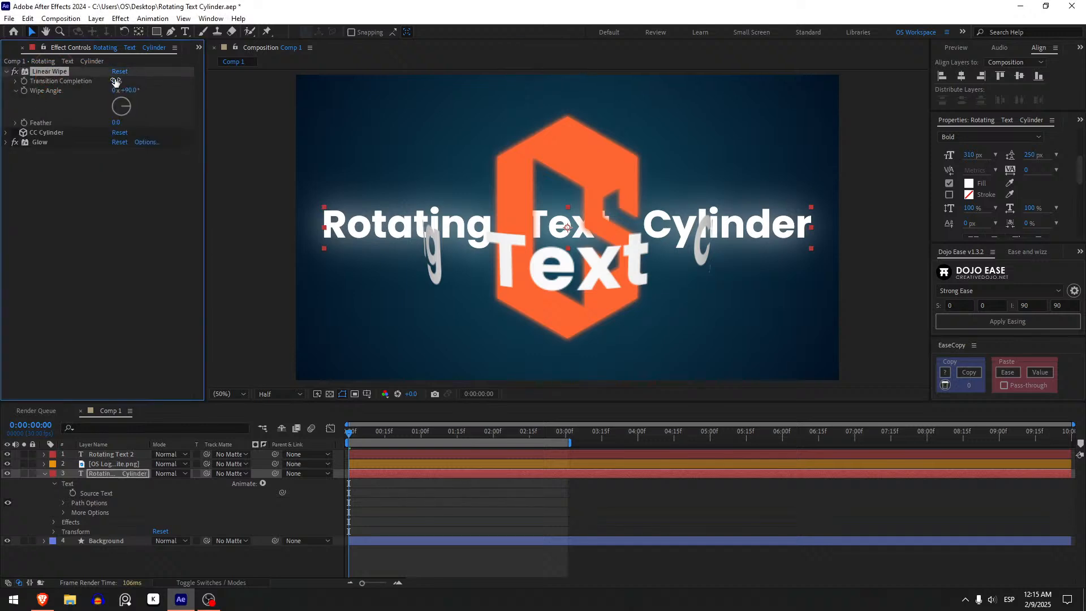
Try Linear Wipe's Transition Completion at about 49% on the flat text, undo it, and re-enable CC Cylinder.
{"action": "left_click_drag", "start_coordinate": [117, 85], "coordinate": [146, 84]}
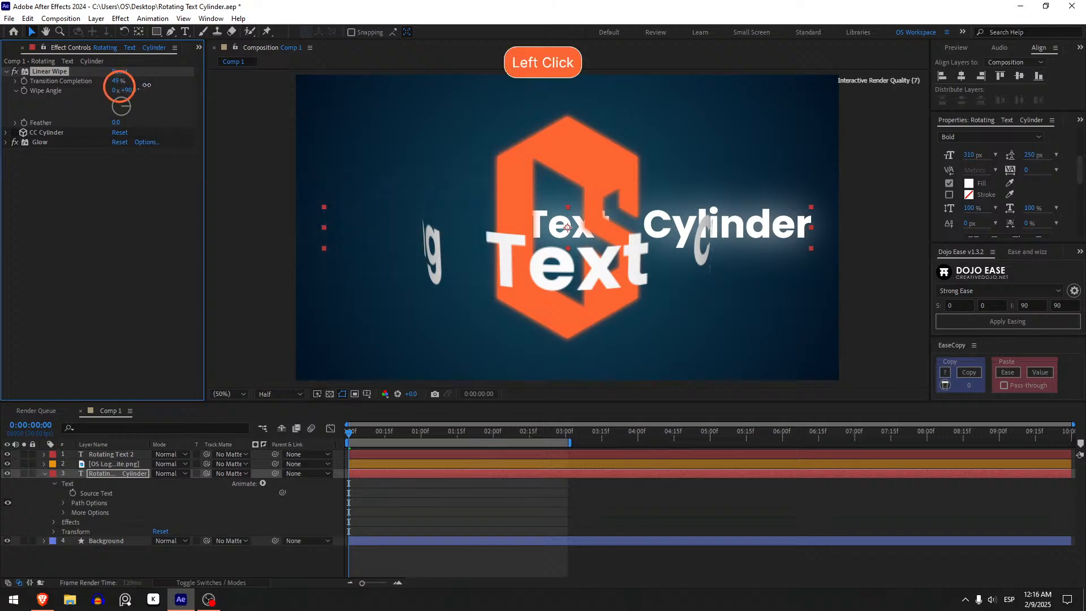
{"action": "key", "text": "ctrl+z"}
{"action": "left_click", "coordinate": [20, 148]}
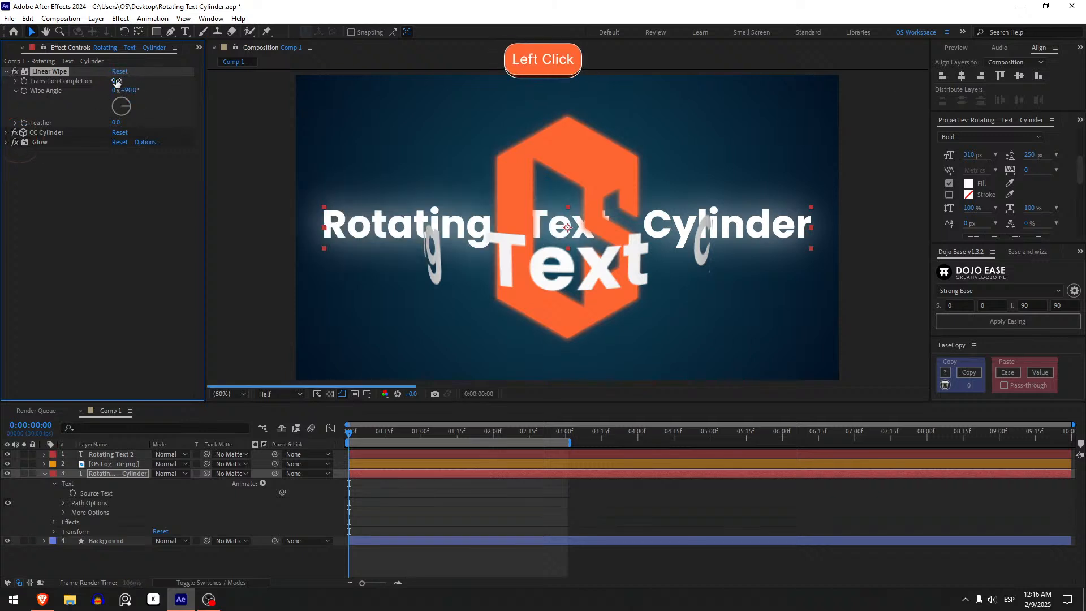
{"action": "left_click", "coordinate": [121, 82]}
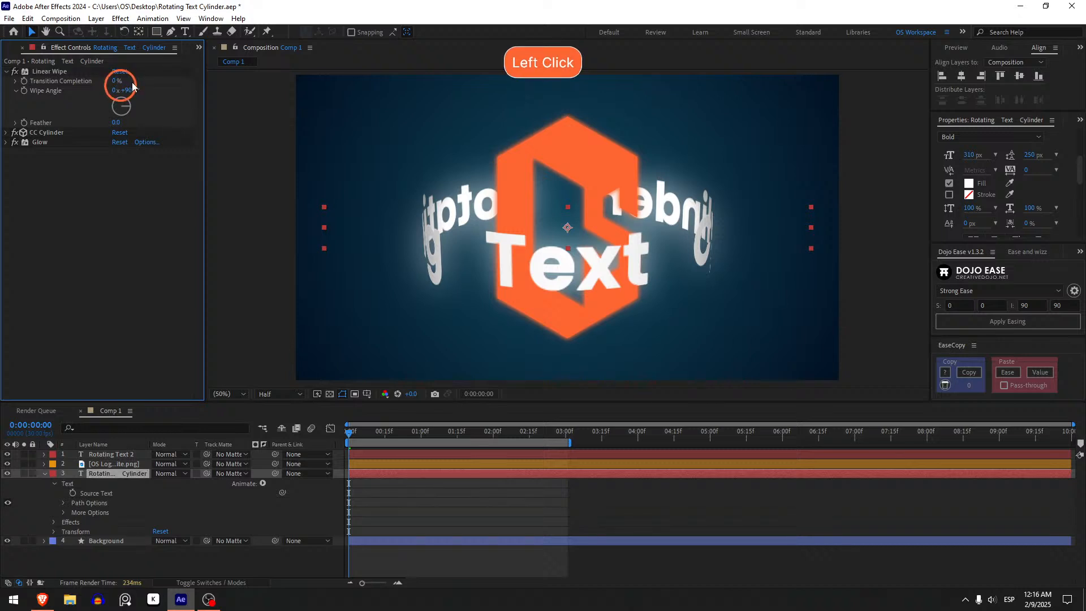
Try wiping the cylinder text with Linear Wipe's Transition Completion and undo the change.
{"action": "left_click_drag", "start_coordinate": [117, 80], "coordinate": [662, 151]}
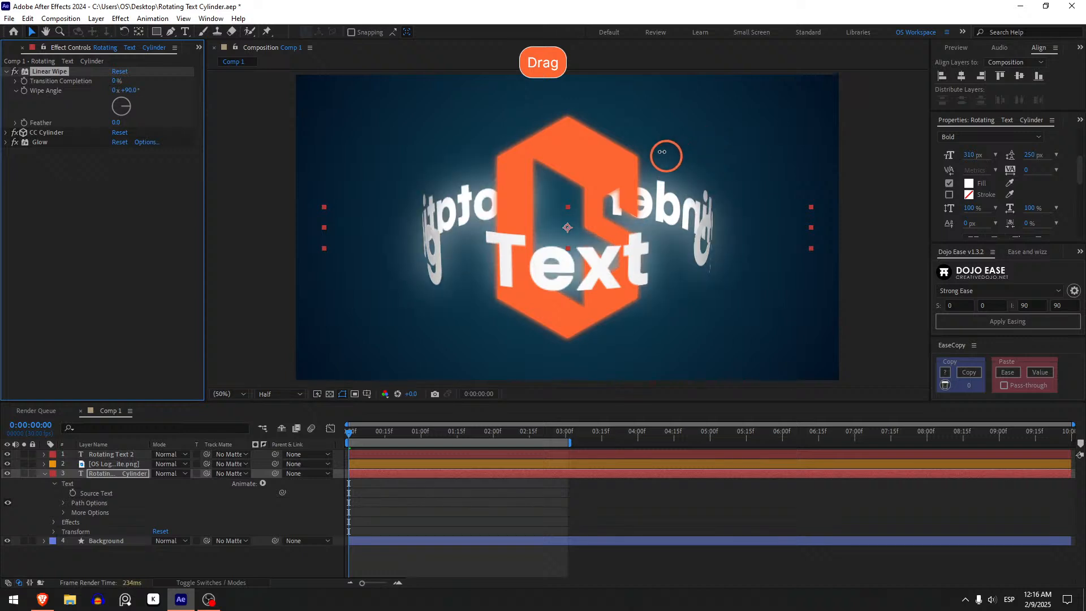
{"action": "left_click_drag", "start_coordinate": [483, 158], "coordinate": [339, 160]}
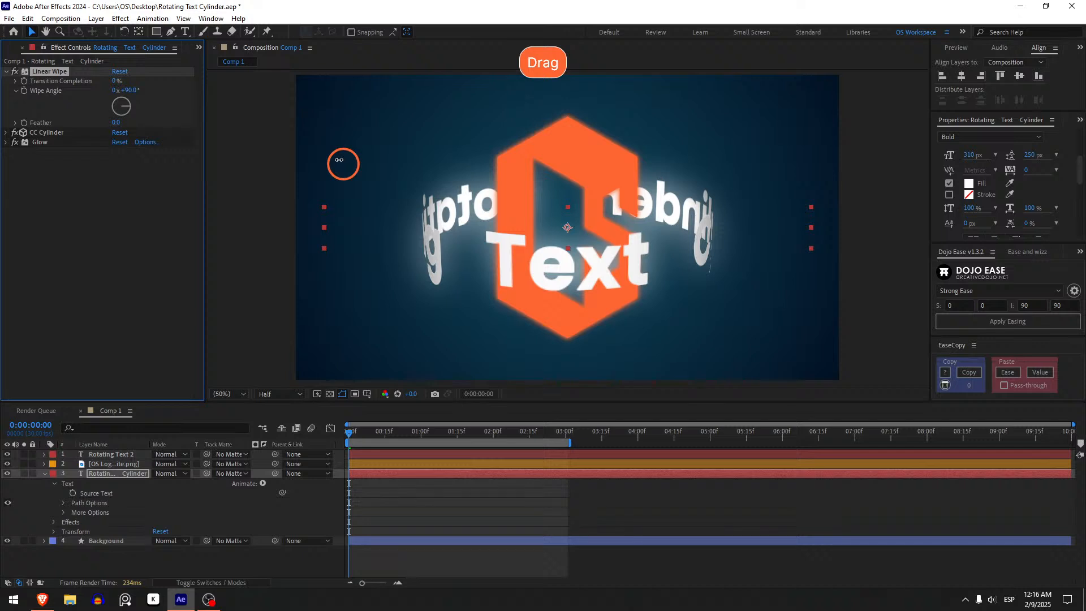
{"action": "left_click_drag", "start_coordinate": [338, 159], "coordinate": [860, 113]}
{"action": "key", "text": "ctrl+z"}
Try Linear Wipe with a Wipe Angle of 268° on the cylinder text, and undo the Transition Completion change.
{"action": "left_click", "coordinate": [113, 110]}
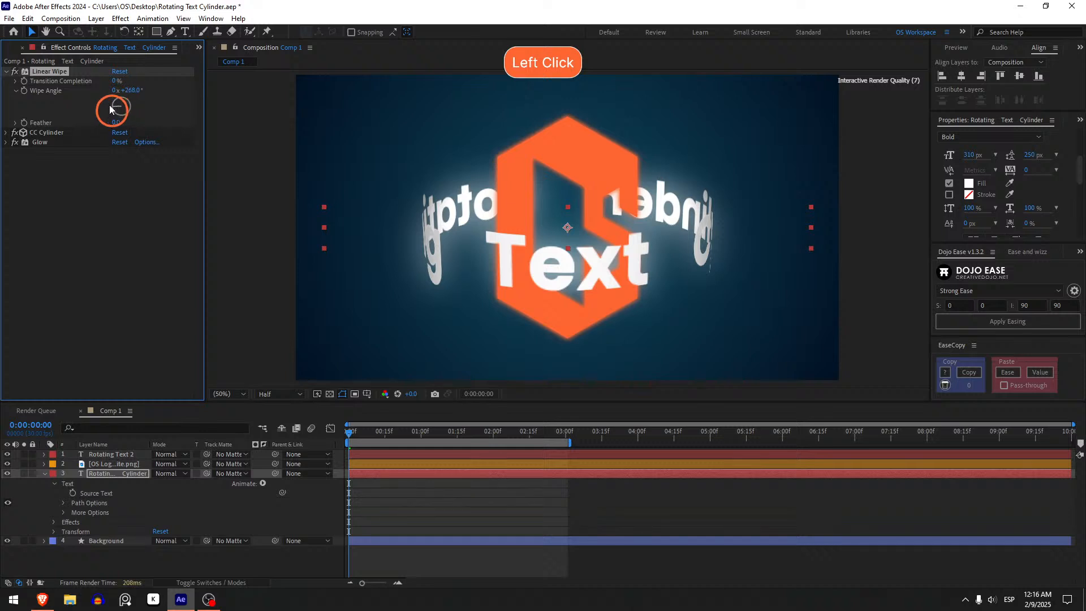
{"action": "left_click_drag", "start_coordinate": [119, 81], "coordinate": [175, 87]}
{"action": "key", "text": "ctrl+z"}
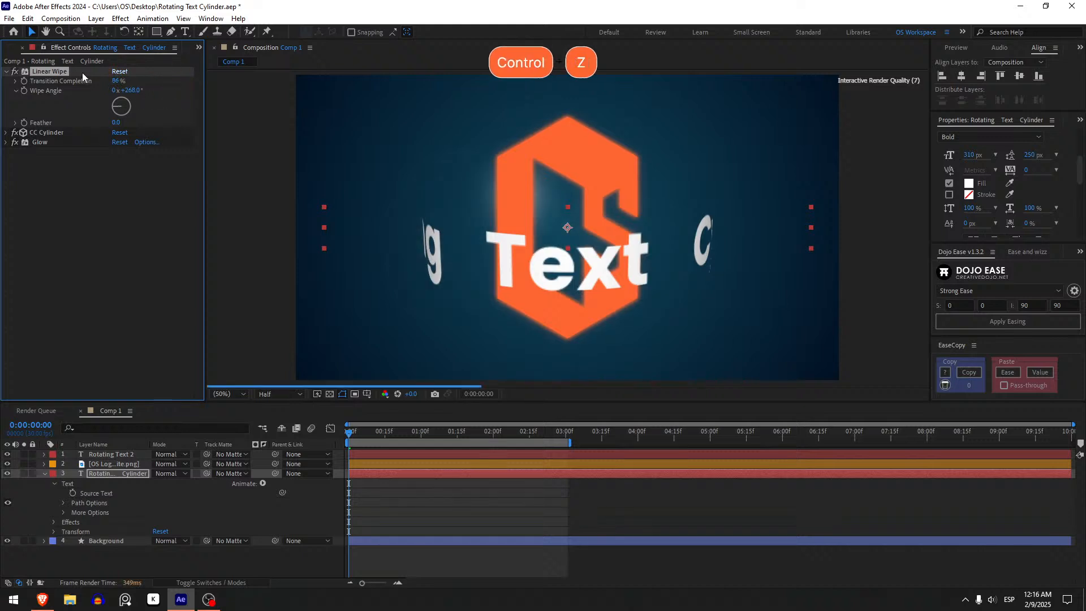
Disable CC Cylinder and try different Wipe Angles on the flat text with Transition Completion at 53%.
{"action": "left_click", "coordinate": [16, 133]}
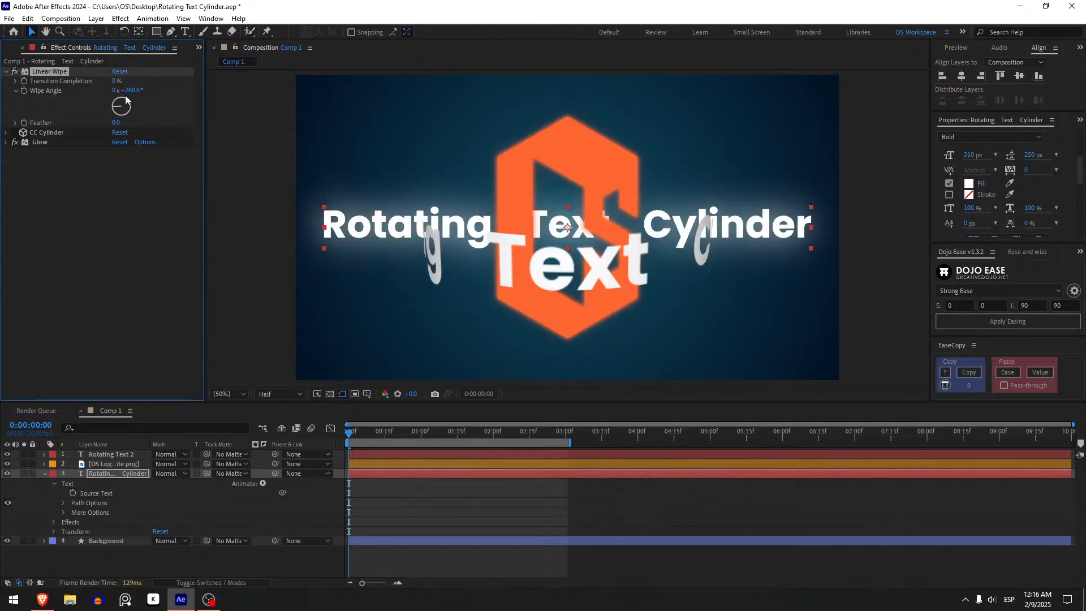
{"action": "left_click_drag", "start_coordinate": [112, 86], "coordinate": [120, 117]}
{"action": "left_click", "coordinate": [122, 118]}
{"action": "left_click_drag", "start_coordinate": [115, 82], "coordinate": [128, 83]}
{"action": "left_click", "coordinate": [130, 108]}
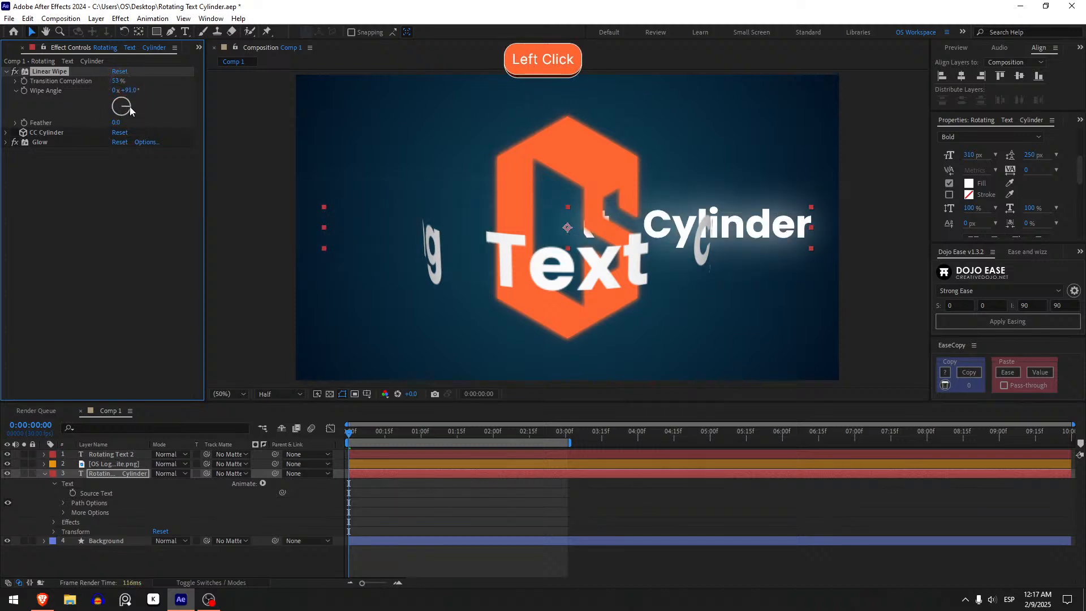
Set Linear Wipe's Wipe Angle to 270° and raise Transition Completion to 100% on the flat text.
{"action": "left_click", "coordinate": [129, 90]}
{"action": "type", "text": "90"}
{"action": "key", "text": "Return"}
{"action": "left_click", "coordinate": [129, 90]}
{"action": "key", "text": "Right"}
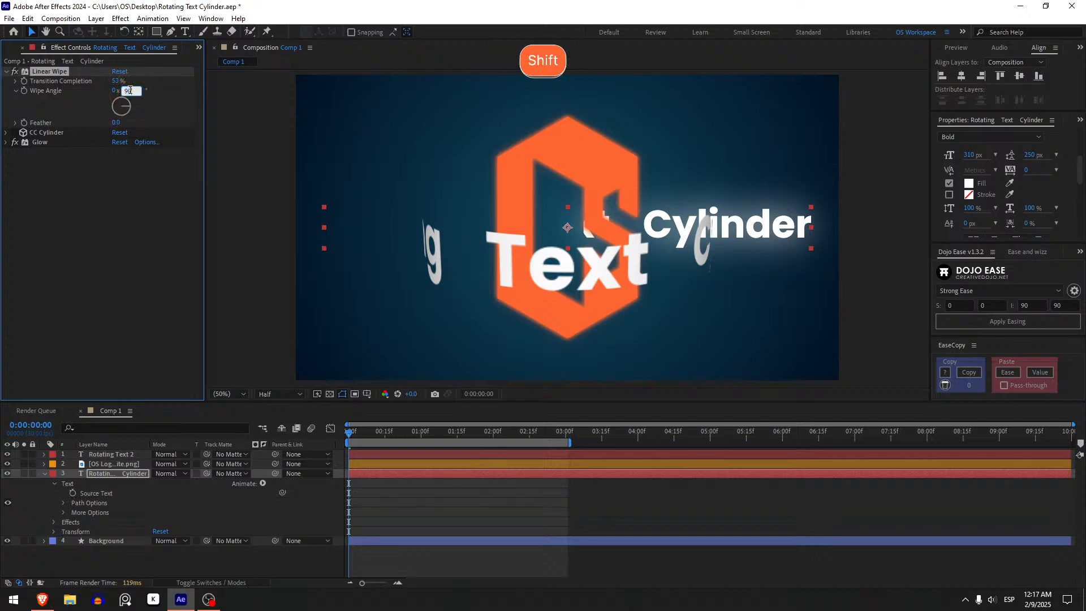
{"action": "type", "text": "+17"}
{"action": "key", "text": "BackSpace"}
{"action": "type", "text": "80"}
{"action": "key", "text": "Return"}
{"action": "mouse_move", "coordinate": [121, 85]}
{"action": "left_mouse_down"}
{"action": "mouse_move", "coordinate": [111, 79]}
{"action": "mouse_move", "coordinate": [107, 102]}
{"action": "mouse_move", "coordinate": [182, 102]}
{"action": "mouse_move", "coordinate": [73, 146]}
{"action": "mouse_move", "coordinate": [186, 124]}
{"action": "mouse_move", "coordinate": [73, 142]}
{"action": "mouse_move", "coordinate": [138, 76]}
{"action": "left_mouse_up"}
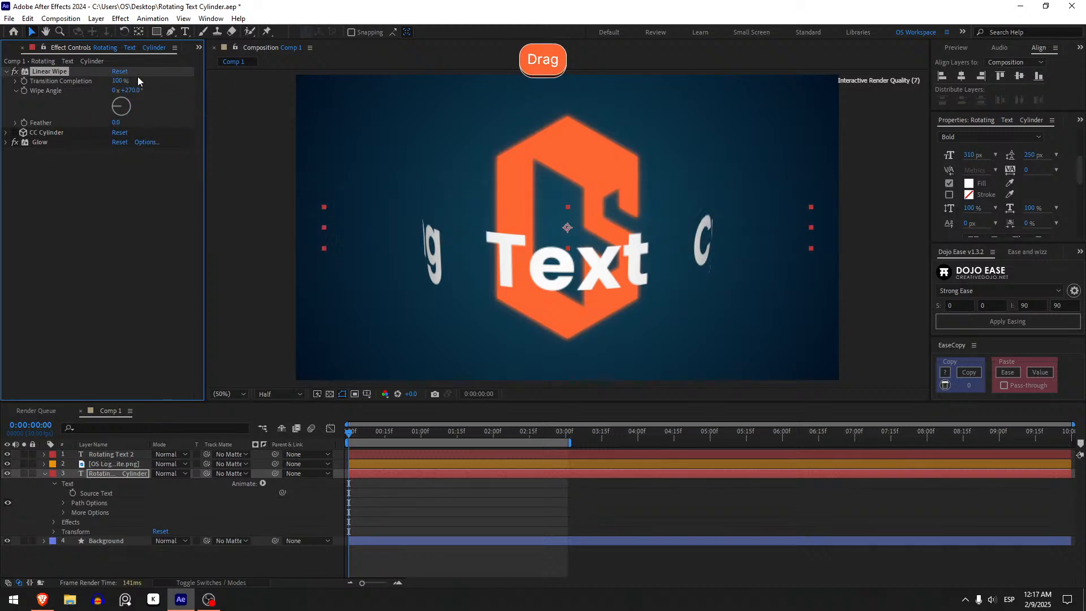
Delete the Linear Wipe effect from the Rotating Text Cylinder layer and re-enable CC Cylinder.
{"action": "left_click", "coordinate": [64, 70]}
{"action": "key", "text": "Delete"}
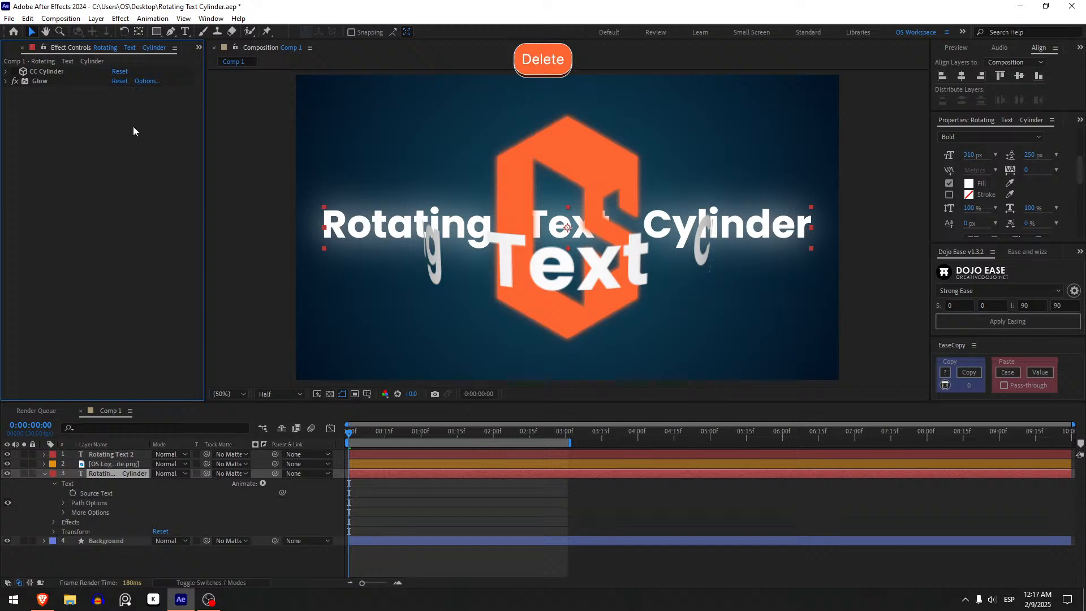
{"action": "left_click", "coordinate": [13, 72]}
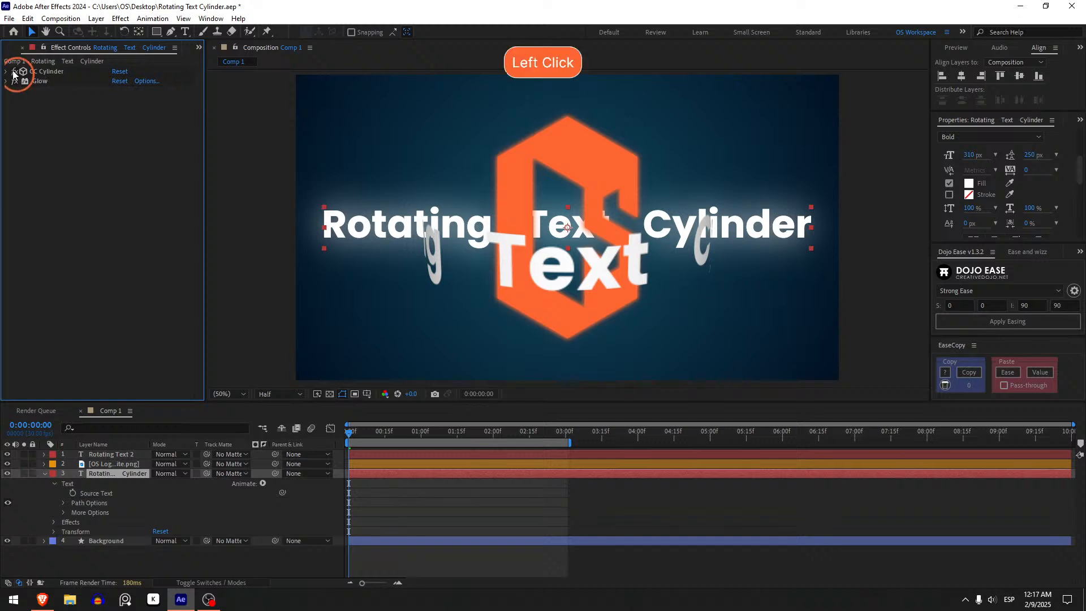
Collapse the Rotating Text Cylinder layer's properties and move the current time to 0:00:00:06.
{"action": "left_click", "coordinate": [532, 497]}
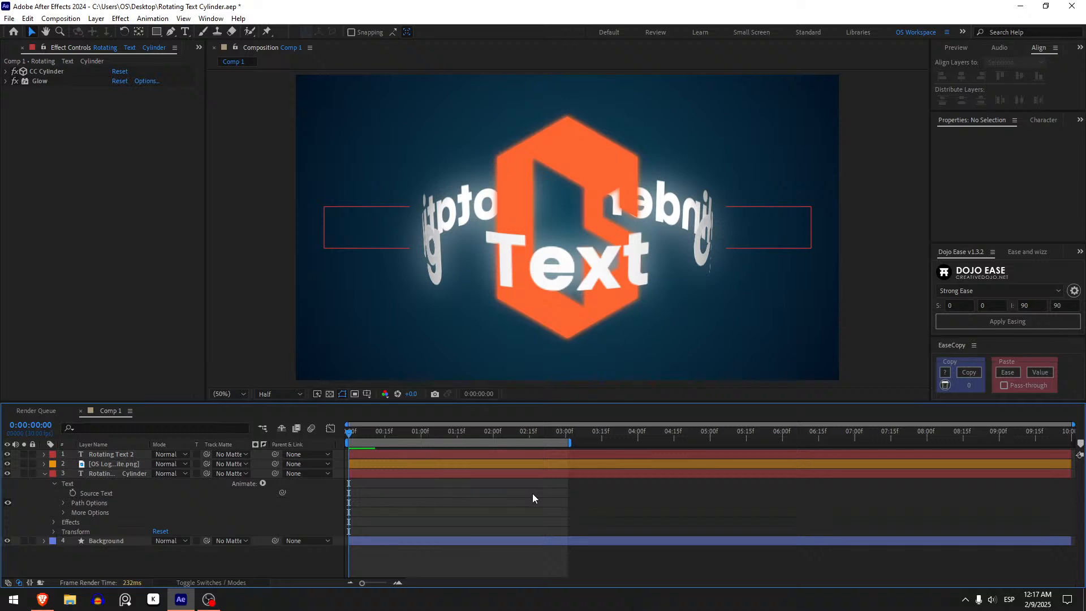
{"action": "left_click", "coordinate": [119, 473]}
{"action": "key", "text": "u"}
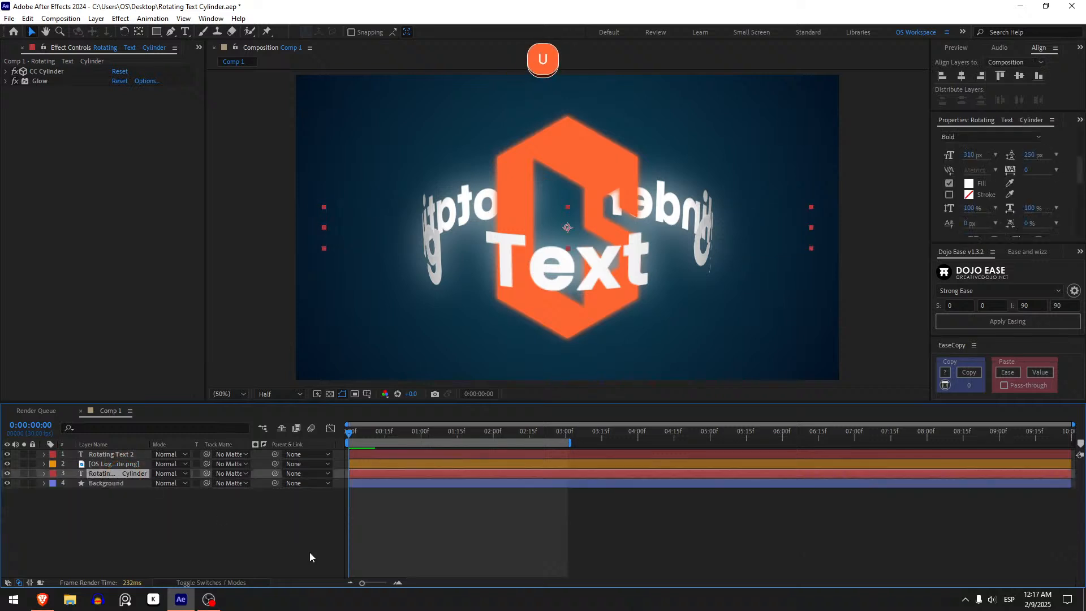
{"action": "left_click", "coordinate": [495, 542]}
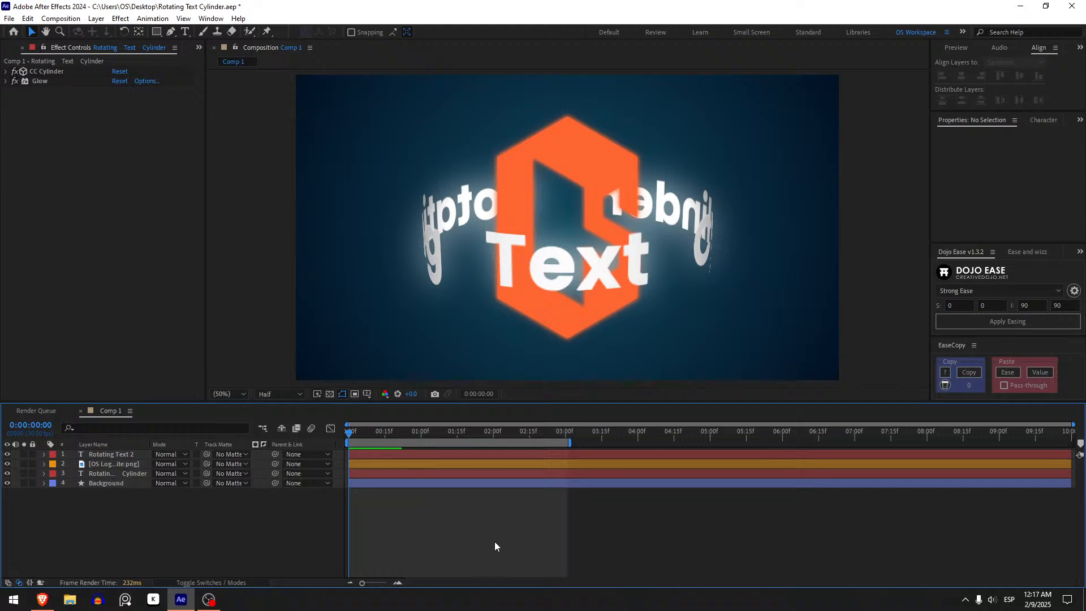
{"action": "mouse_move", "coordinate": [350, 433]}
{"action": "left_mouse_down"}
{"action": "mouse_move", "coordinate": [486, 430]}
{"action": "mouse_move", "coordinate": [352, 434]}
{"action": "mouse_move", "coordinate": [334, 447]}
{"action": "mouse_move", "coordinate": [429, 438]}
{"action": "mouse_move", "coordinate": [365, 436]}
{"action": "left_mouse_up"}
Apply the Linear Wipe effect to the Rotating Text Cylinder layer and move it above CC Cylinder.
{"action": "left_click", "coordinate": [115, 474]}
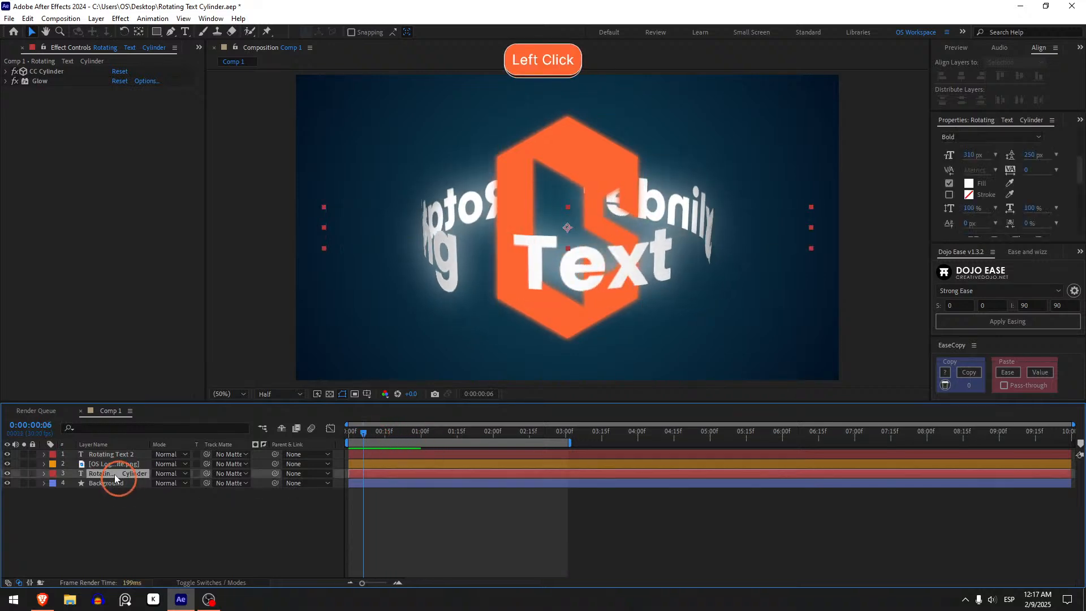
{"action": "key", "text": "ctrl+space"}
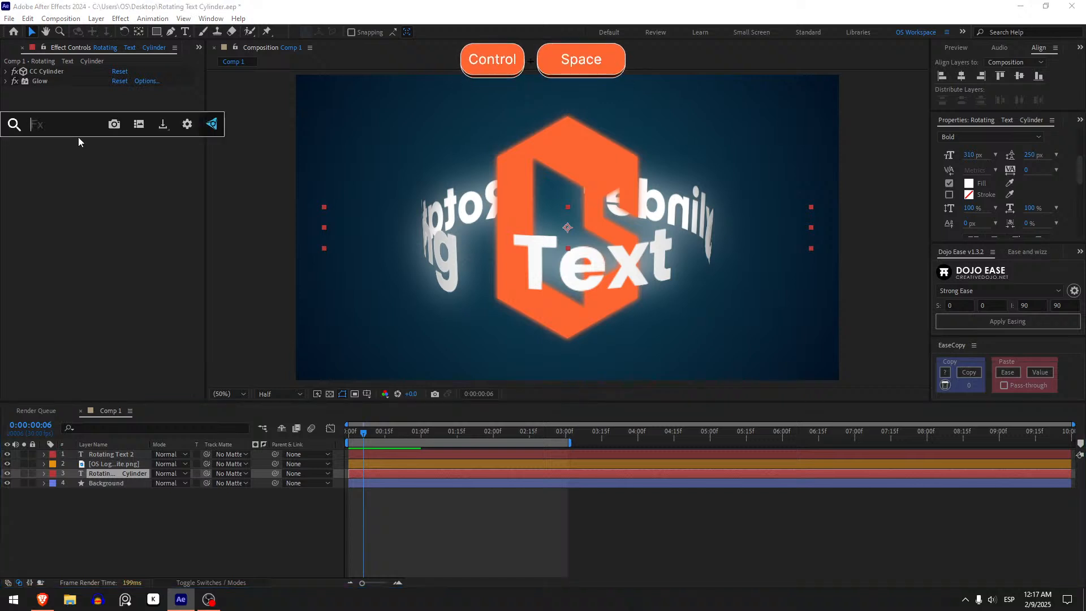
{"action": "type", "text": "linear wei"}
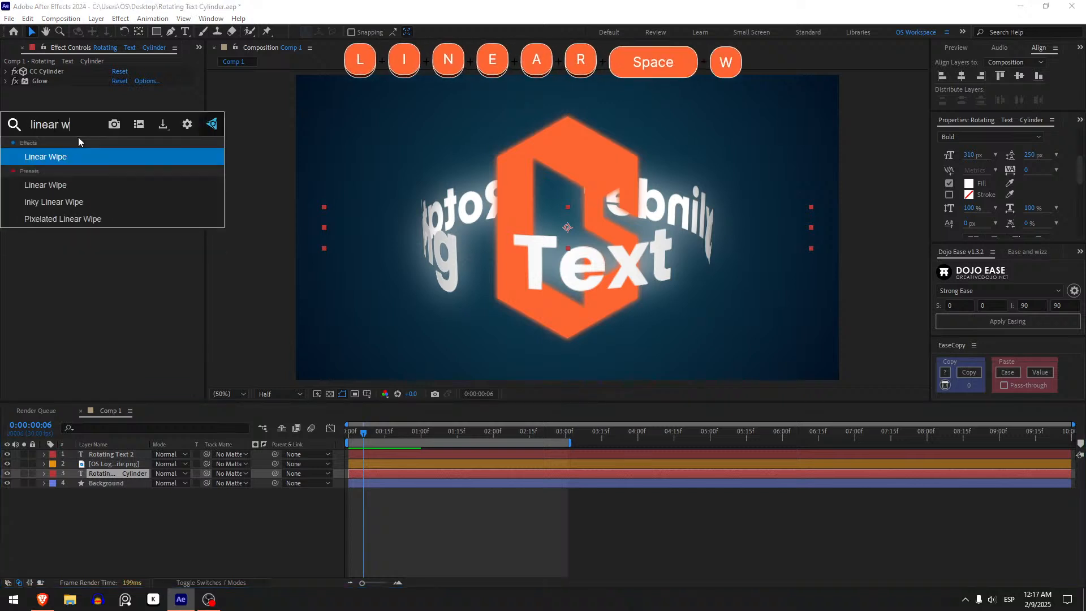
{"action": "key", "text": "BackSpace"}
{"action": "key", "text": "BackSpace"}
{"action": "type", "text": "ipe"}
{"action": "key", "text": "Return"}
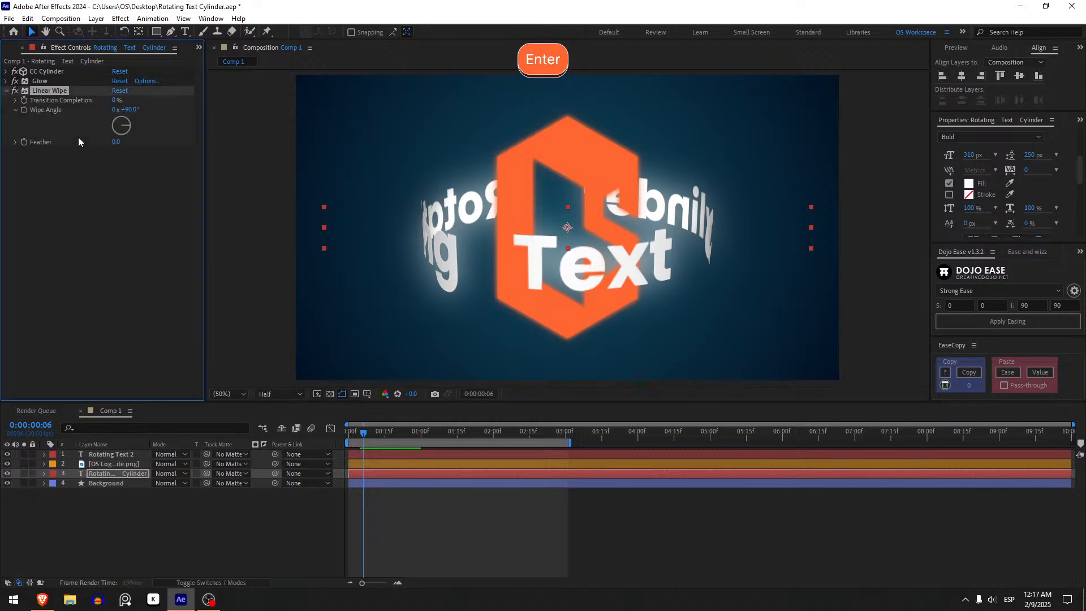
{"action": "left_click", "coordinate": [59, 97]}
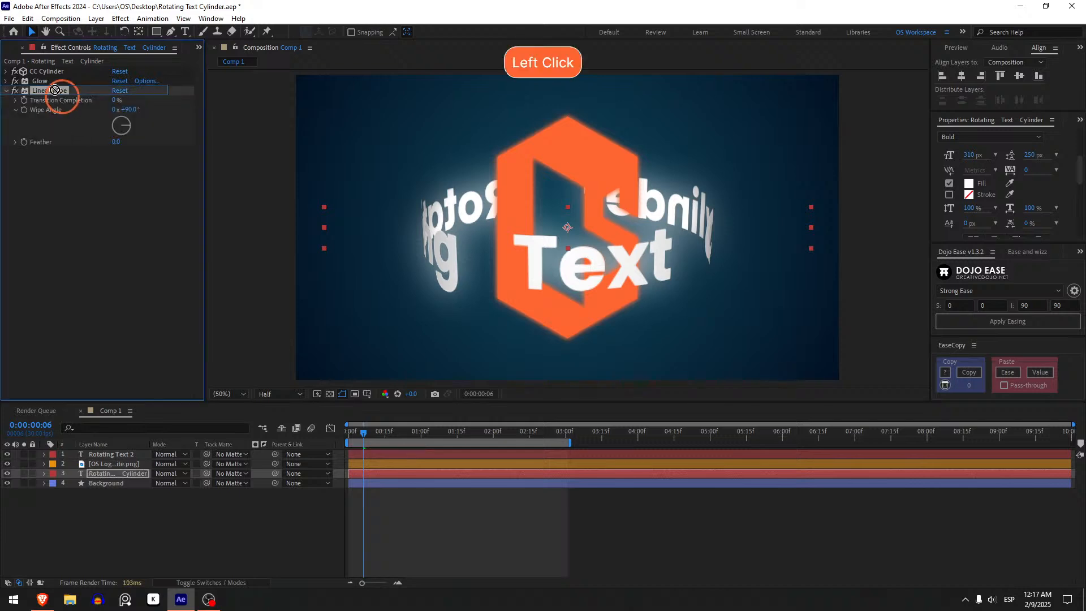
{"action": "left_click_drag", "start_coordinate": [59, 92], "coordinate": [119, 58]}
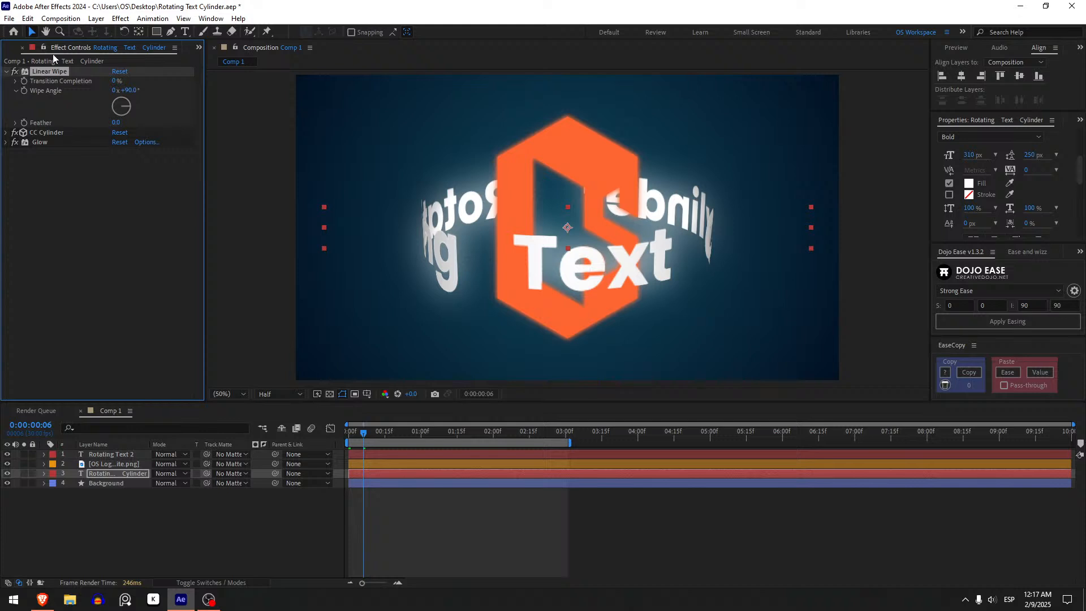
Try the wipe direction by raising Transition Completion at the 90° Wipe Angle, and undo the changes.
{"action": "left_click_drag", "start_coordinate": [115, 81], "coordinate": [196, 79]}
{"action": "key", "text": "ctrl+z"}
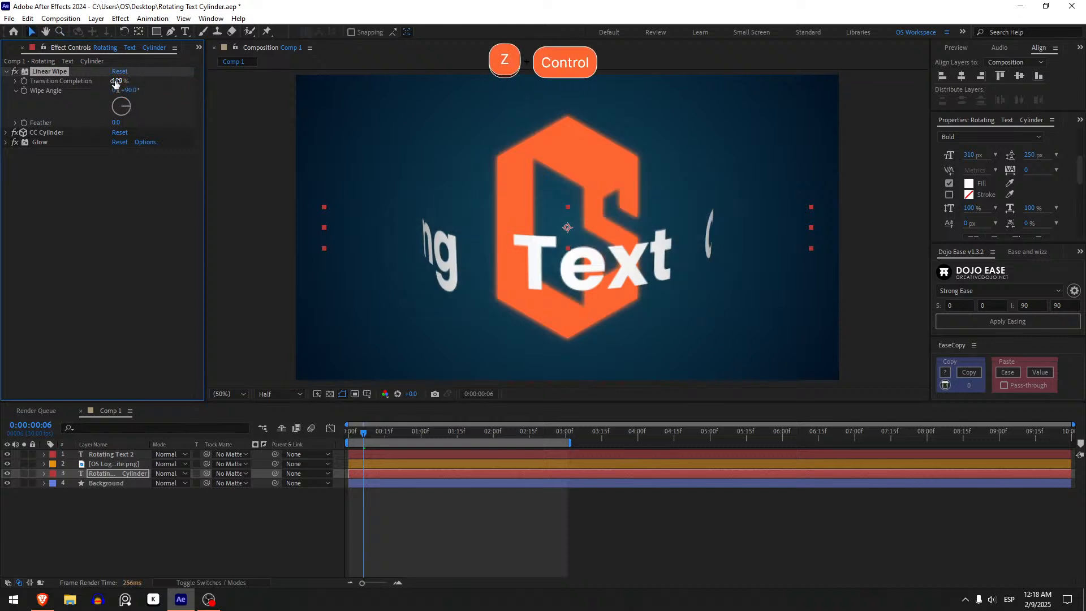
{"action": "key", "text": "ctrl+z"}
{"action": "left_click_drag", "start_coordinate": [118, 83], "coordinate": [134, 82]}
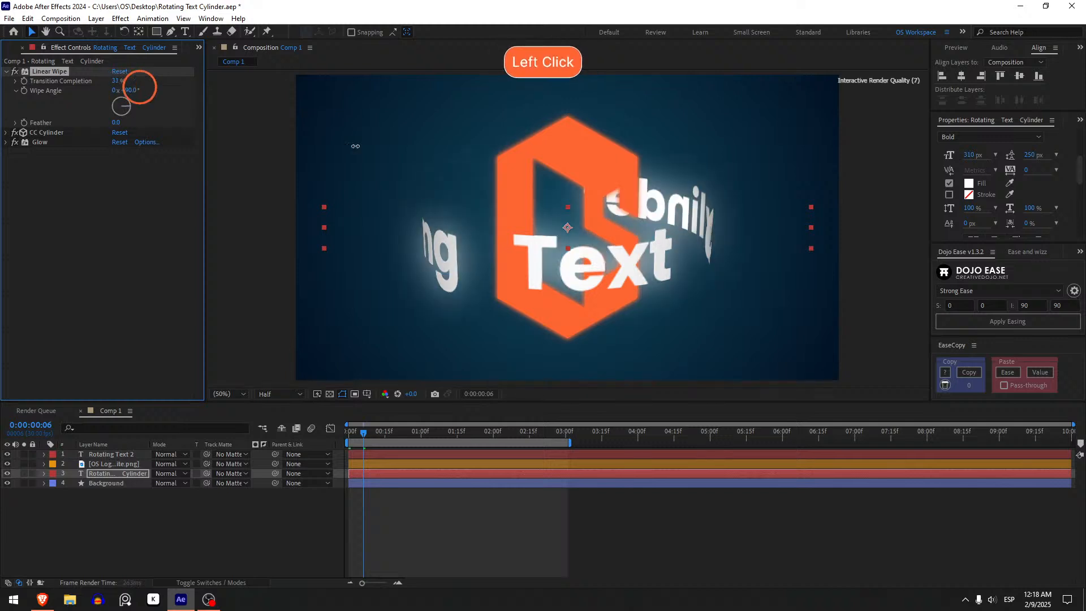
{"action": "key", "text": "ctrl+z"}
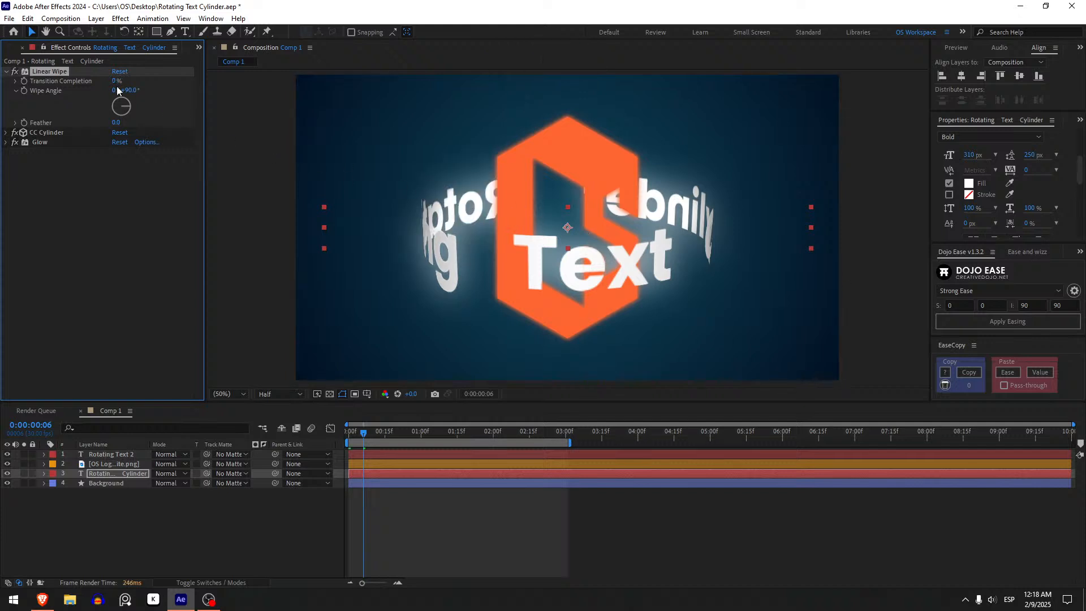
Set Linear Wipe's Wipe Angle to 270°, test the wipe with Transition Completion, and undo the test.
{"action": "left_click", "coordinate": [130, 92]}
{"action": "type", "text": "270"}
{"action": "key", "text": "Return"}
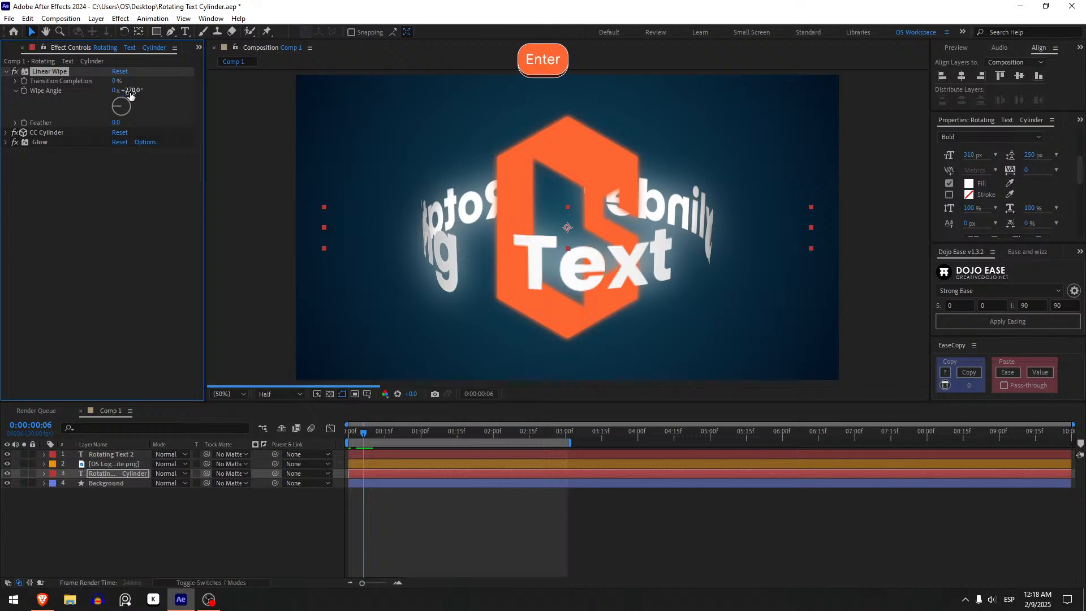
{"action": "left_click", "coordinate": [117, 82]}
{"action": "left_click_drag", "start_coordinate": [116, 80], "coordinate": [151, 88]}
{"action": "key", "text": "ctrl+z"}
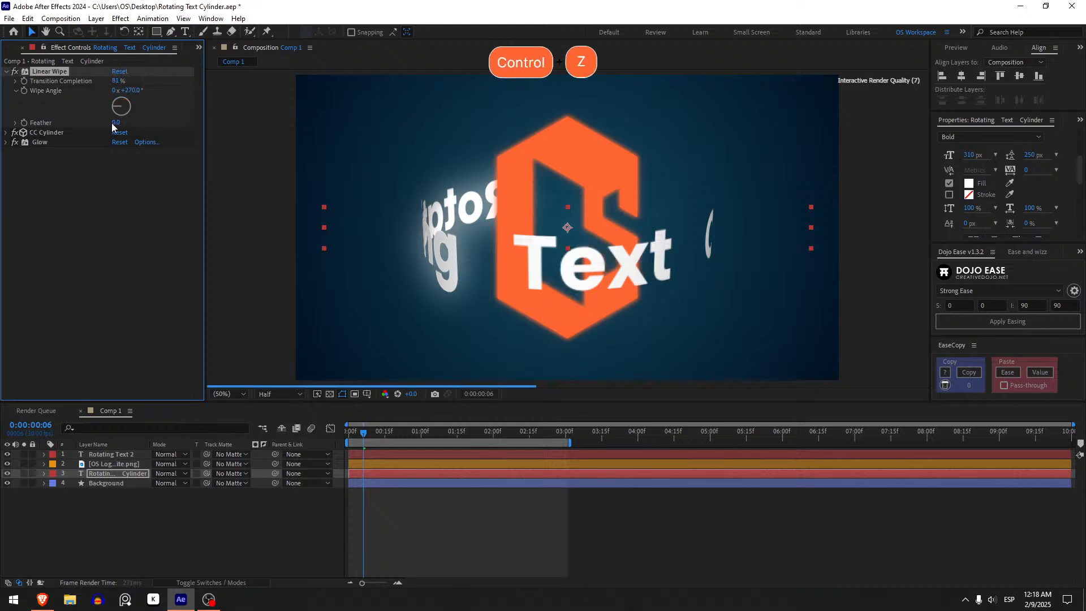
Set Linear Wipe's Feather to 25, test the softened edge with Transition Completion, and undo the test.
{"action": "left_click", "coordinate": [116, 123]}
{"action": "type", "text": "25"}
{"action": "key", "text": "Return"}
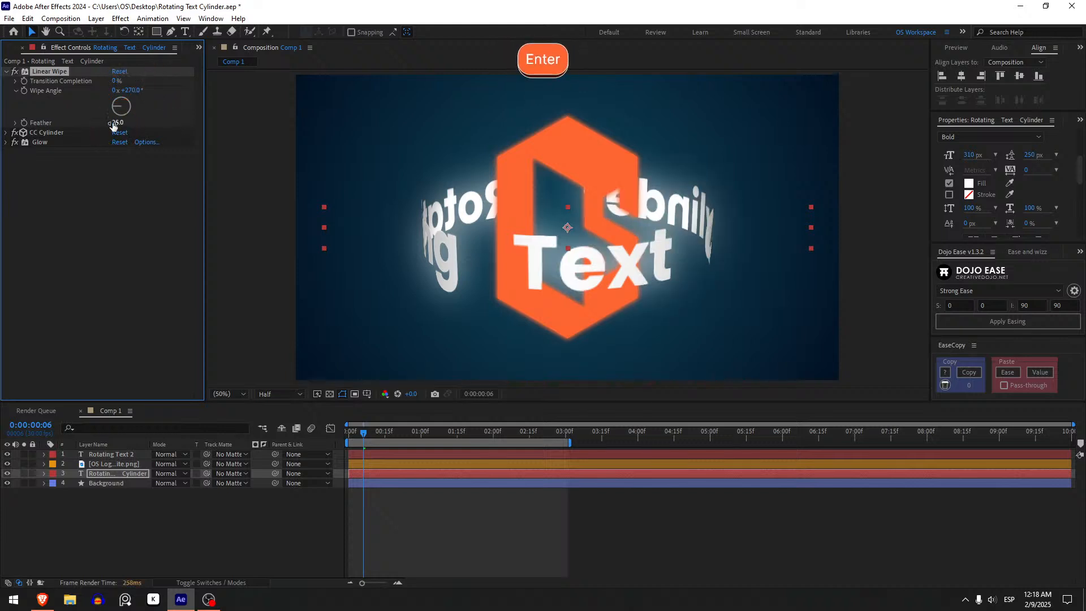
{"action": "left_click_drag", "start_coordinate": [117, 83], "coordinate": [132, 79]}
{"action": "key", "text": "ctrl+z"}
{"action": "key", "text": "ctrl+z"}
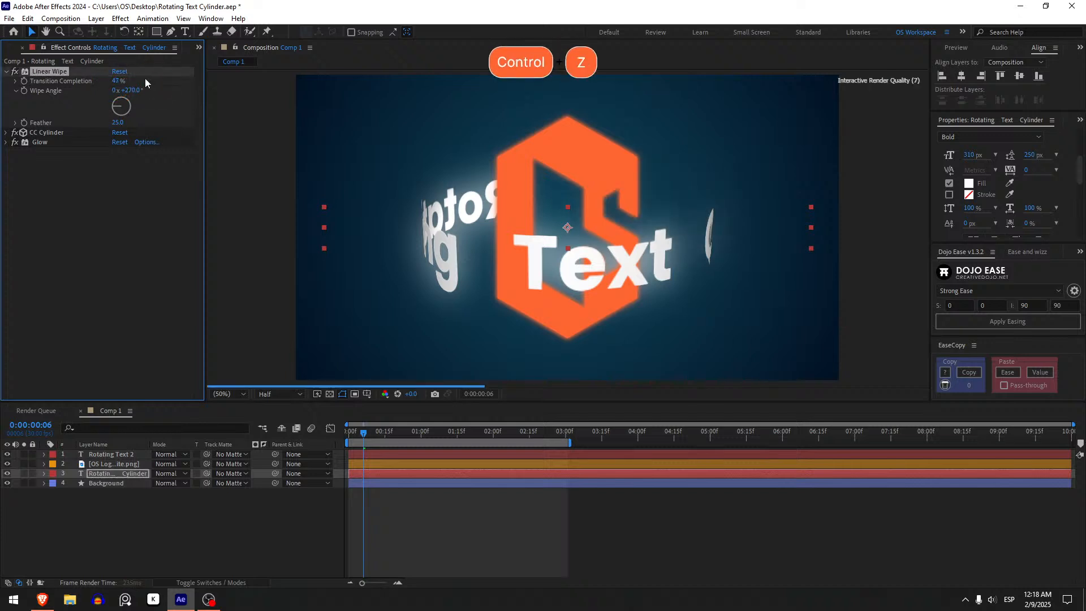
Keyframe Linear Wipe's Transition Completion at 100% on the first frame.
{"action": "left_click", "coordinate": [24, 80]}
{"action": "key", "text": "u"}
{"action": "left_click", "coordinate": [360, 495], "text": "shift"}
{"action": "left_click_drag", "start_coordinate": [358, 494], "coordinate": [354, 494]}
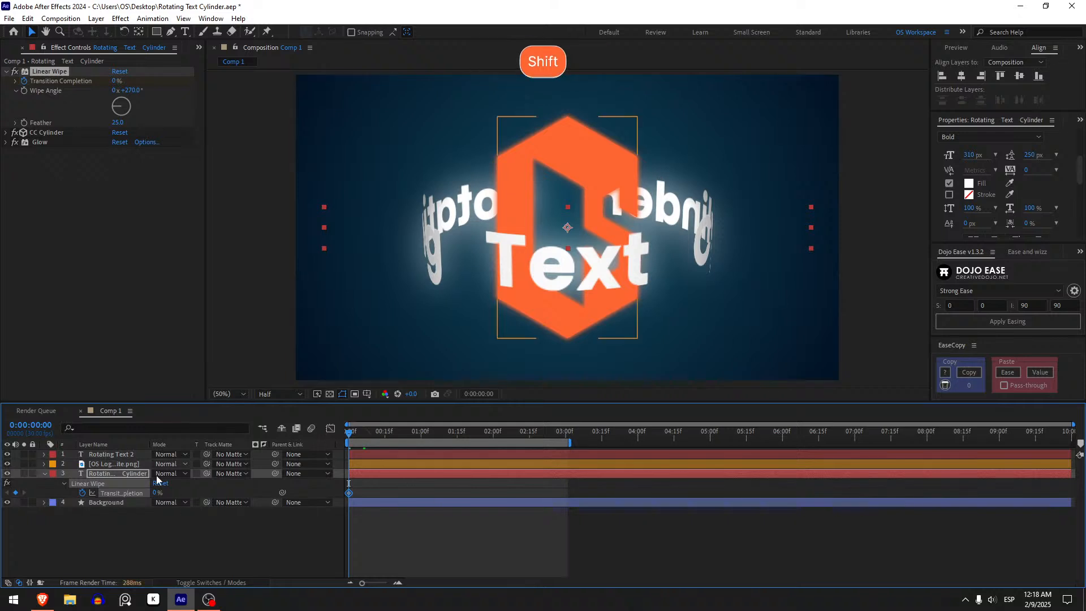
{"action": "left_click_drag", "start_coordinate": [113, 84], "coordinate": [436, 473]}
Add a second Transition Completion keyframe at 0:00:00:18 with a value of 0%.
{"action": "left_click_drag", "start_coordinate": [380, 435], "coordinate": [393, 433]}
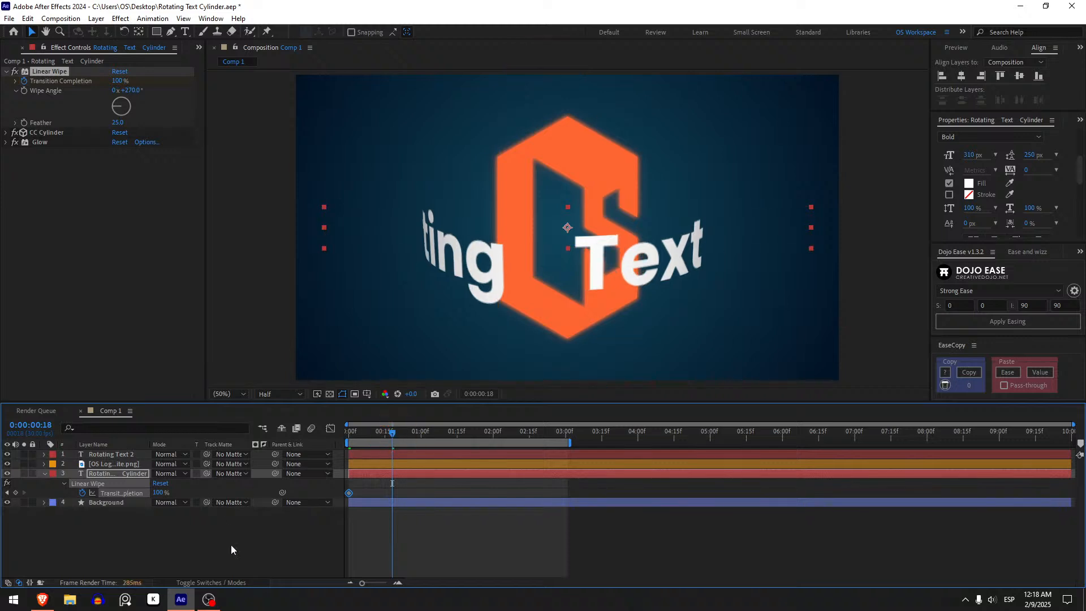
{"action": "left_click", "coordinate": [118, 80]}
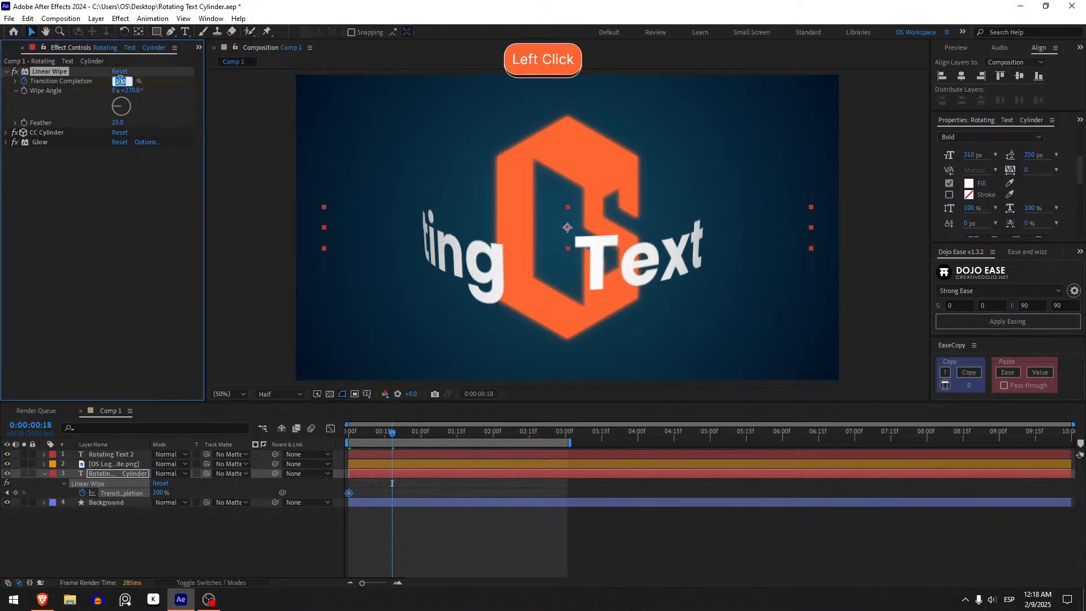
{"action": "type", "text": "0"}
{"action": "key", "text": "Return"}
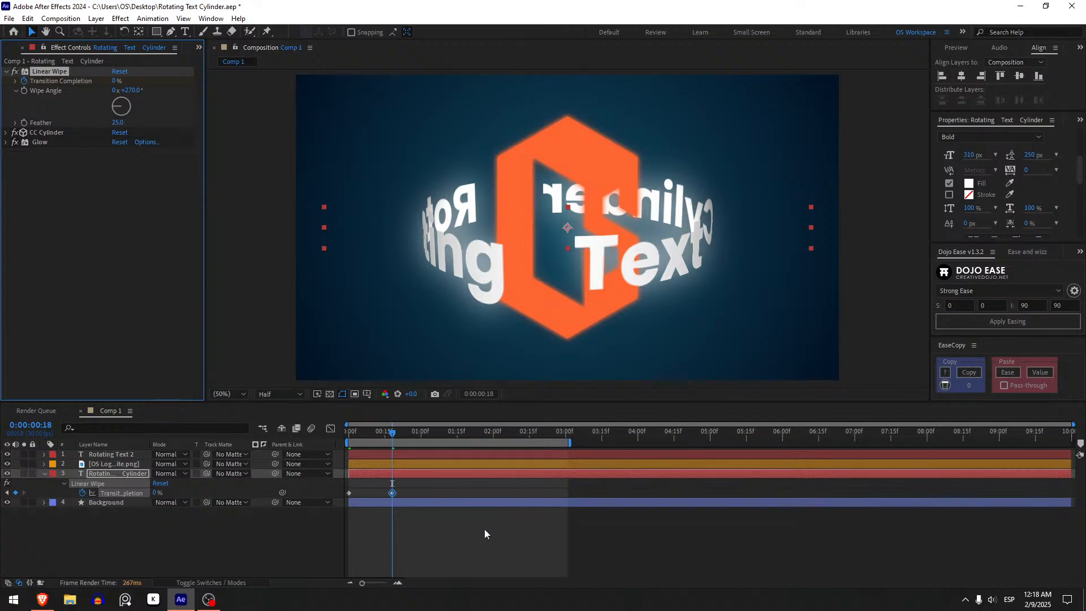
Preview the text wipe animation from the beginning of the composition.
{"action": "left_click", "coordinate": [447, 527]}
{"action": "left_click_drag", "start_coordinate": [392, 432], "coordinate": [329, 441]}
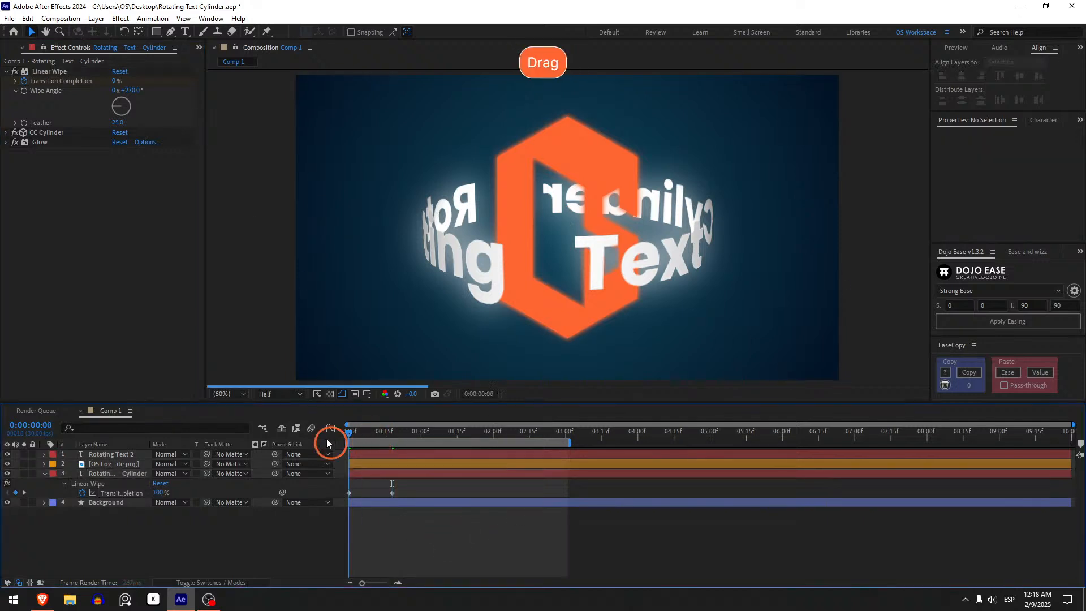
{"action": "key", "text": "space"}
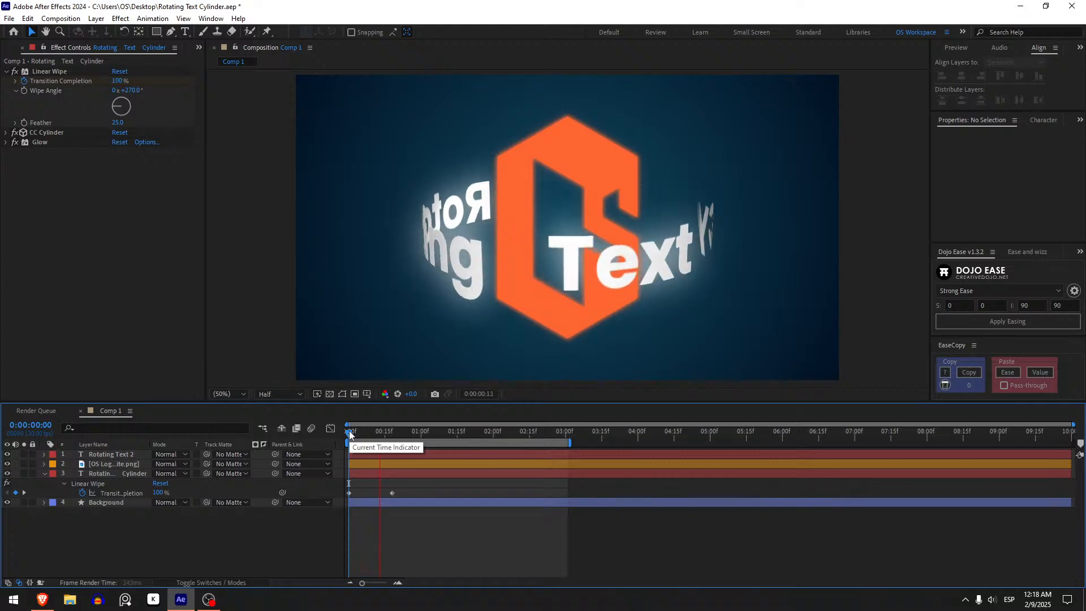
{"action": "key", "text": "space"}
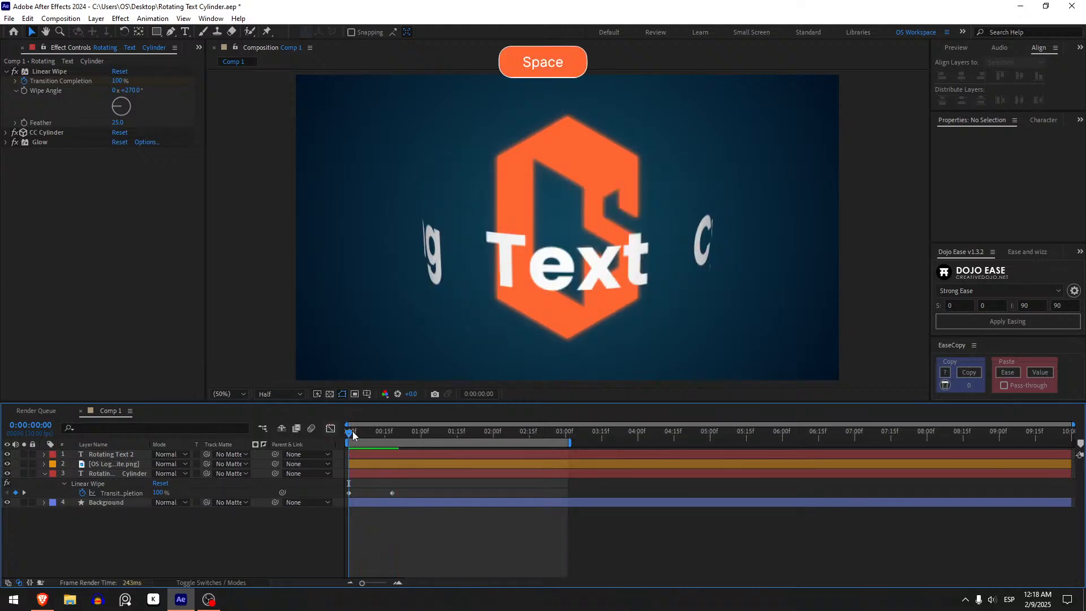
Move the end Transition Completion keyframe to 0:00:01:00 and ease both keyframes in the speed graph with a fast start.
{"action": "left_click", "coordinate": [387, 511]}
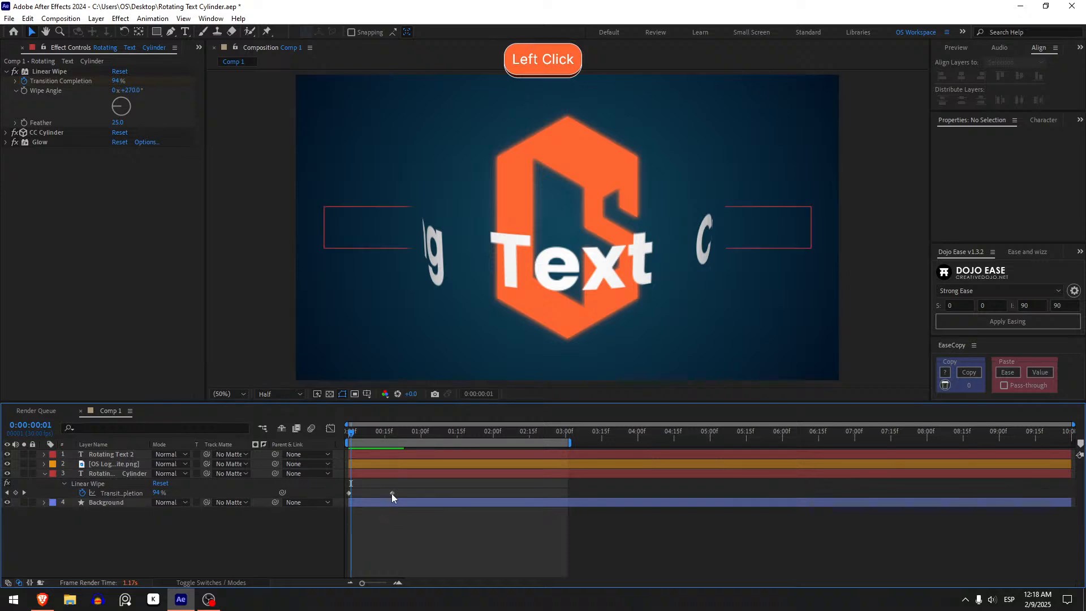
{"action": "left_click", "coordinate": [391, 494]}
{"action": "left_click_drag", "start_coordinate": [328, 496], "coordinate": [422, 548]}
{"action": "left_click_drag", "start_coordinate": [391, 491], "coordinate": [394, 457]}
{"action": "left_click", "coordinate": [331, 428]}
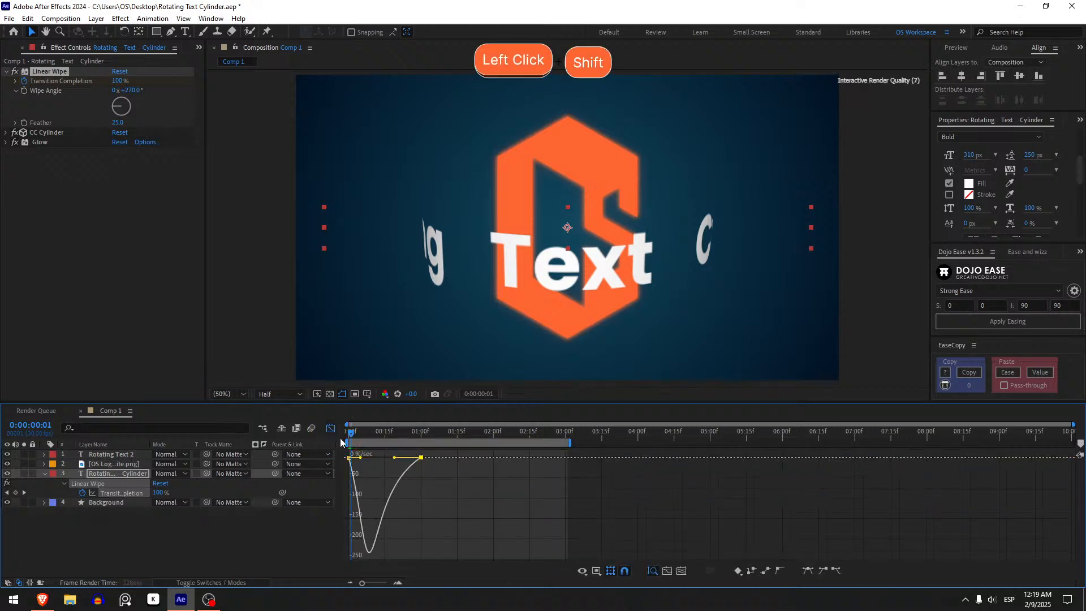
Preview the eased text wipe from the beginning of the composition.
{"action": "left_click", "coordinate": [331, 428]}
{"action": "left_click", "coordinate": [398, 511]}
{"action": "key", "text": "space"}
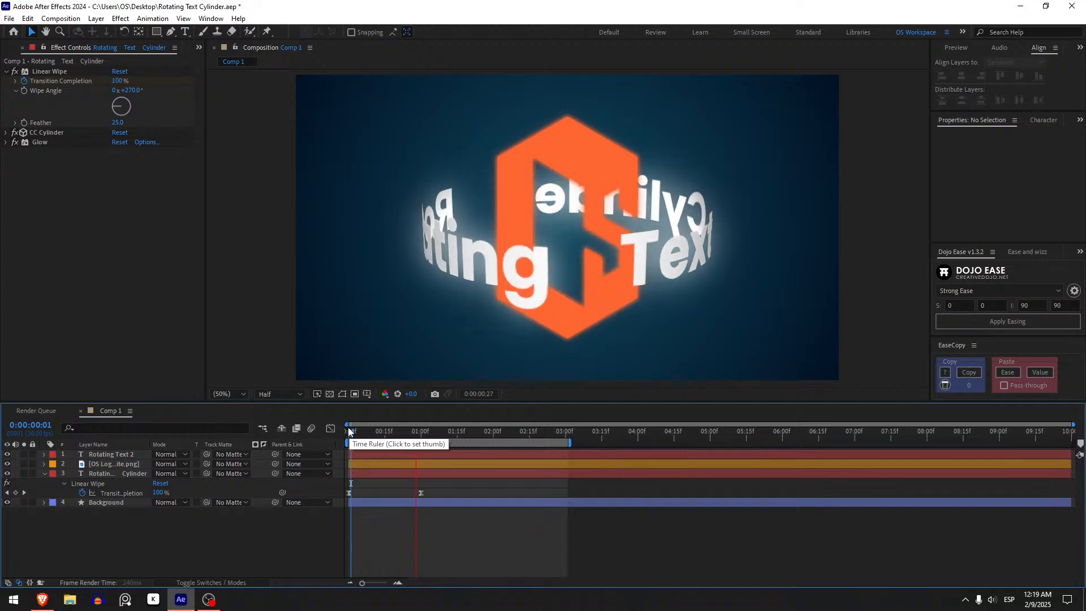
{"action": "key", "text": "space"}
{"action": "key", "text": "space"}
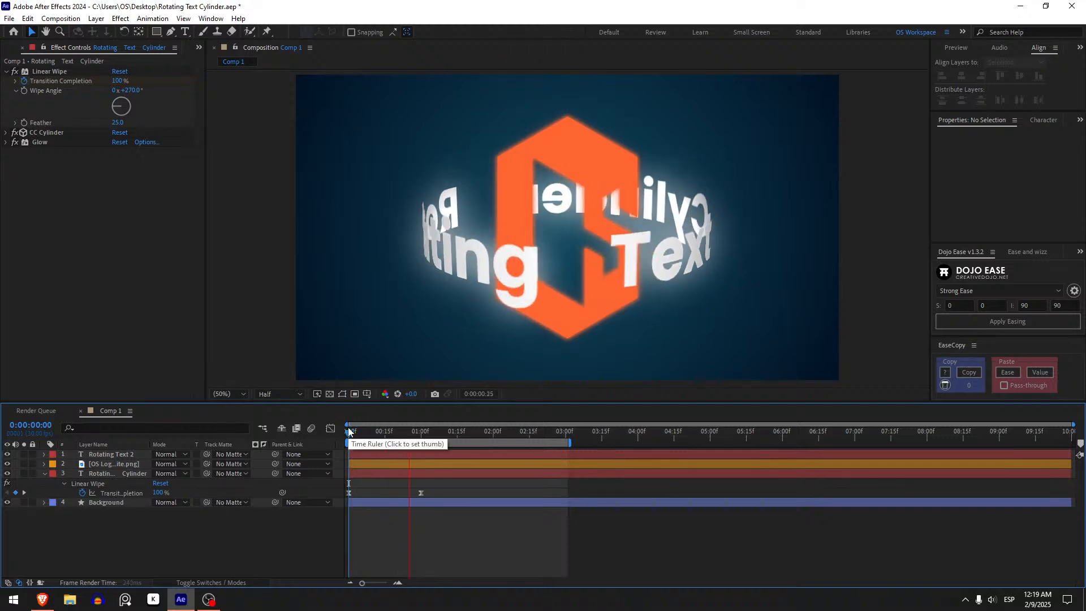
{"action": "left_click", "coordinate": [347, 431]}
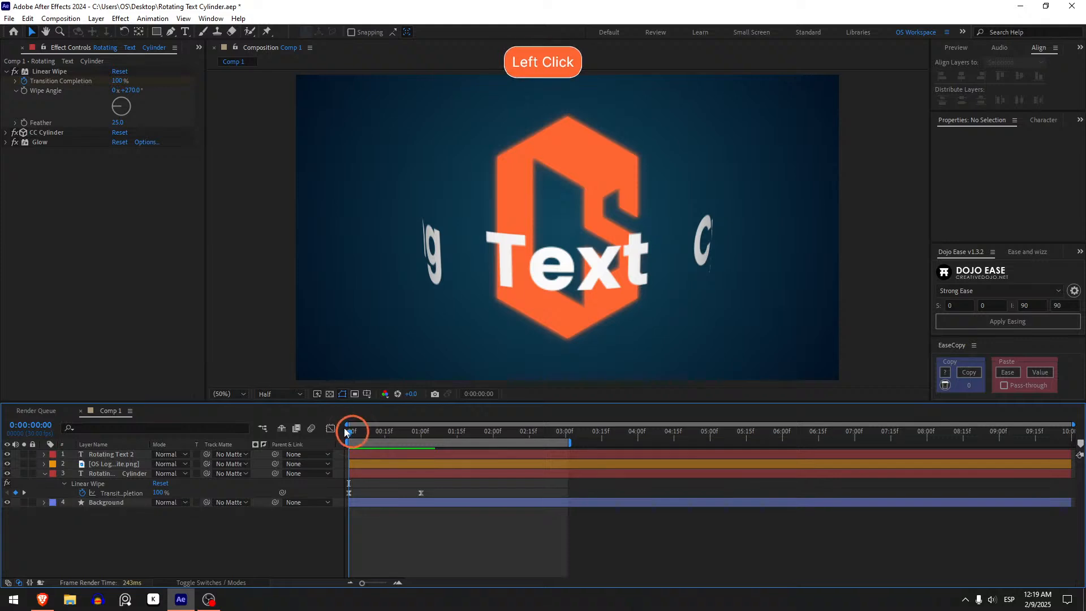
Copy Linear Wipe with property links from the Rotating Text Cylinder layer to Rotating Text 2, placing it before CC Cylinder.
{"action": "left_click", "coordinate": [51, 70]}
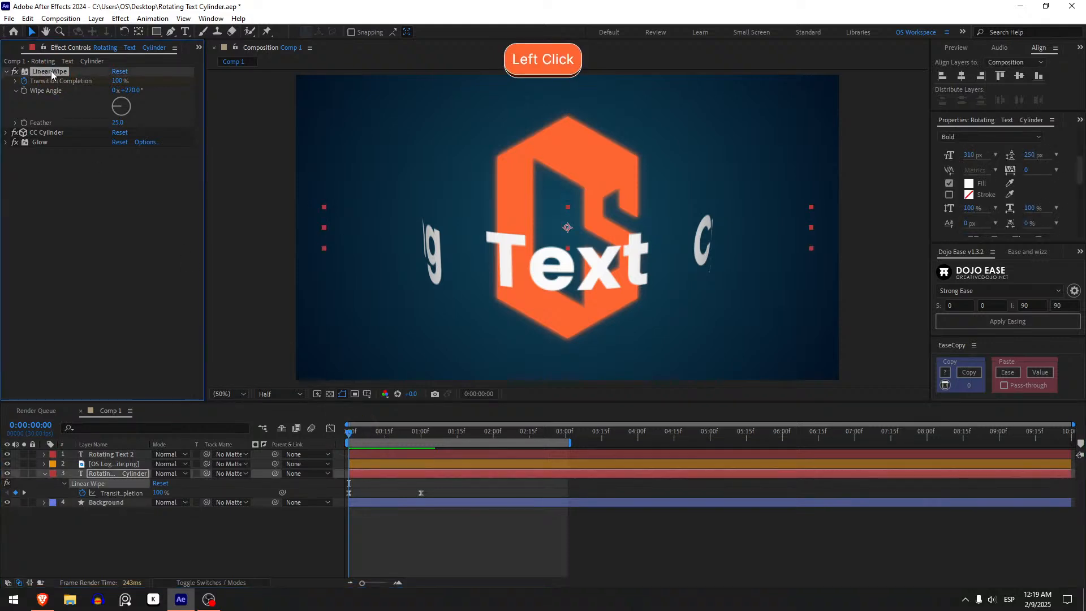
{"action": "key", "text": "ctrl+c"}
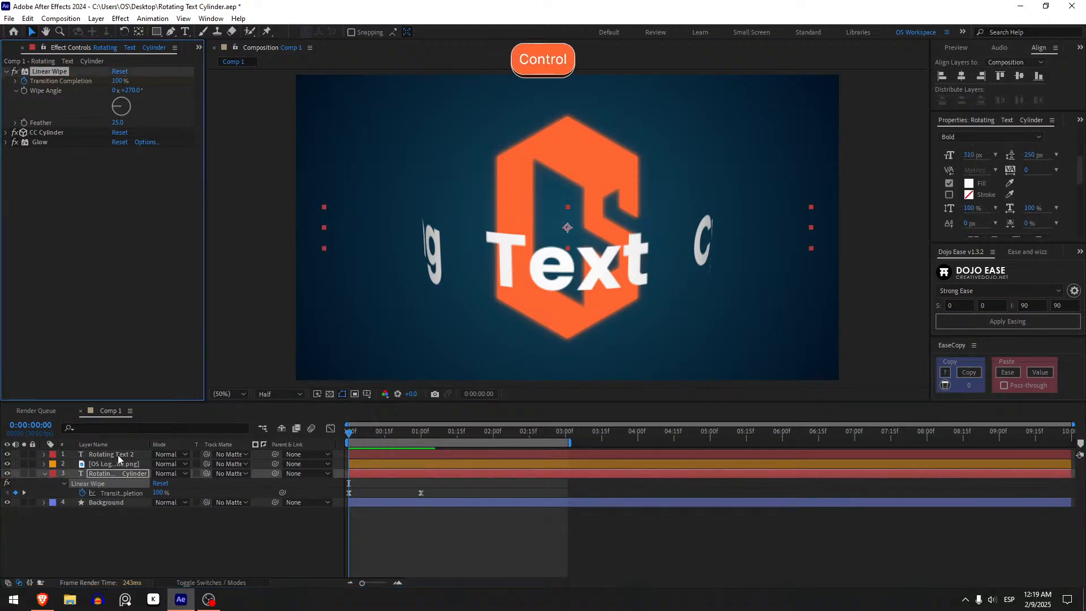
{"action": "key", "text": "ctrl+alt+c"}
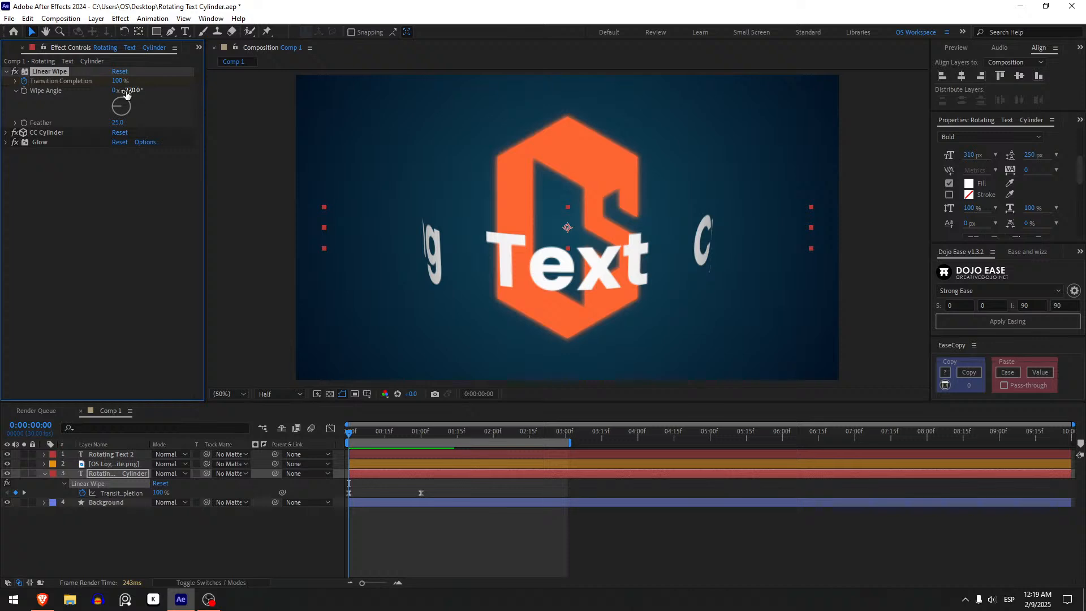
{"action": "left_click", "coordinate": [113, 453]}
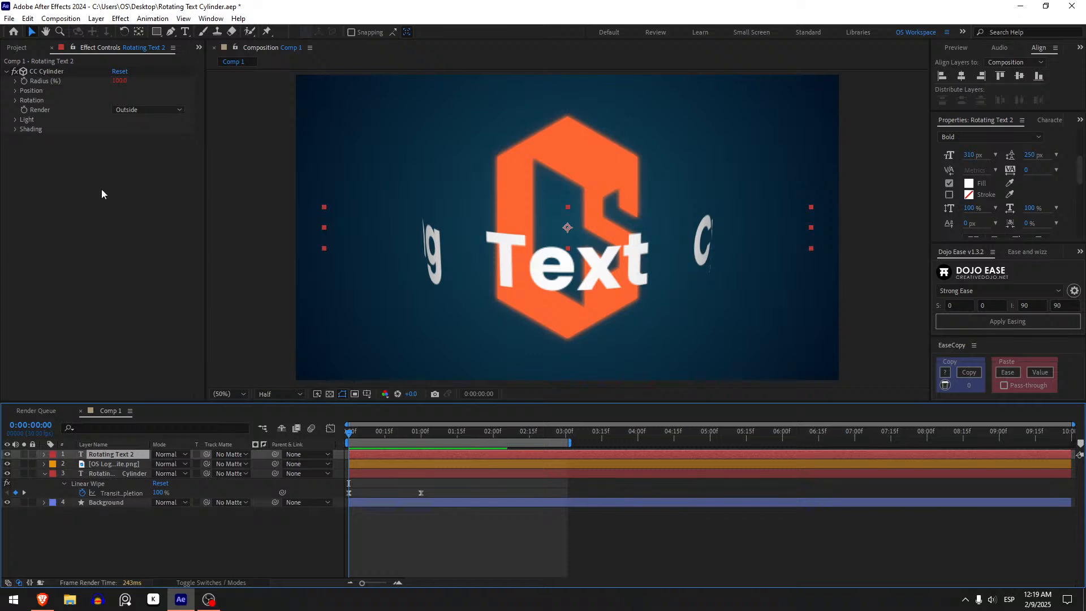
{"action": "key", "text": "ctrl+v"}
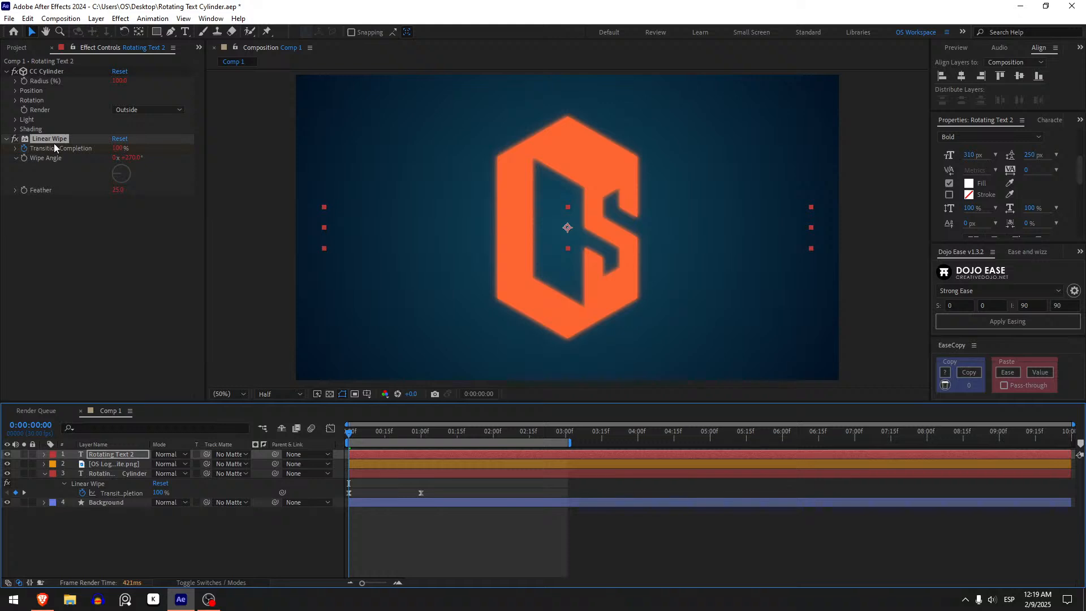
{"action": "left_click_drag", "start_coordinate": [50, 139], "coordinate": [53, 75]}
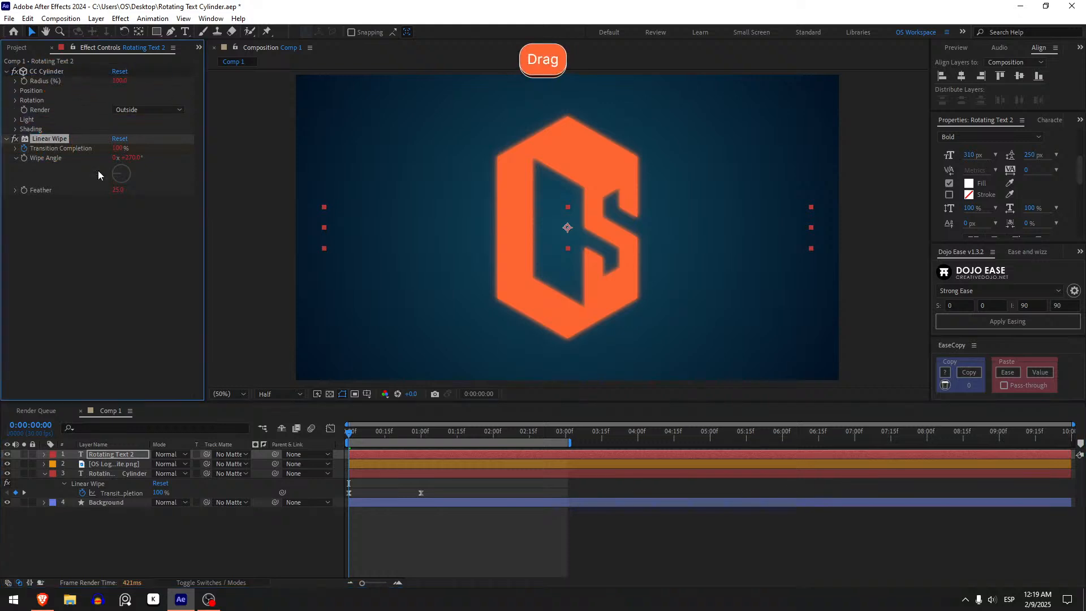
{"action": "left_click", "coordinate": [90, 267]}
Preview the linked wipe on both text layers from the first frame.
{"action": "key", "text": "space"}
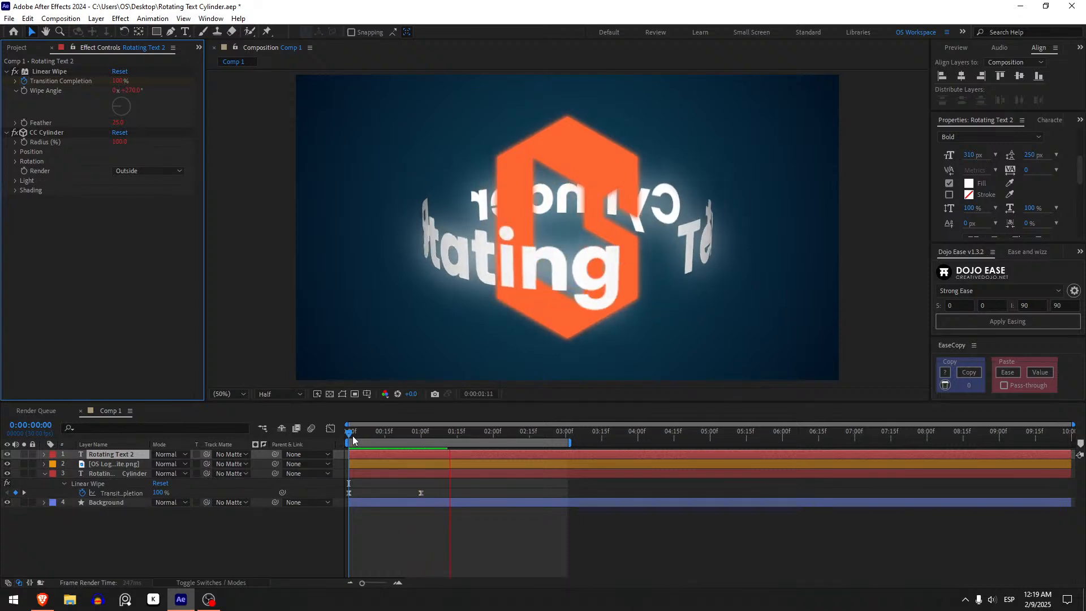
{"action": "left_click", "coordinate": [350, 439]}
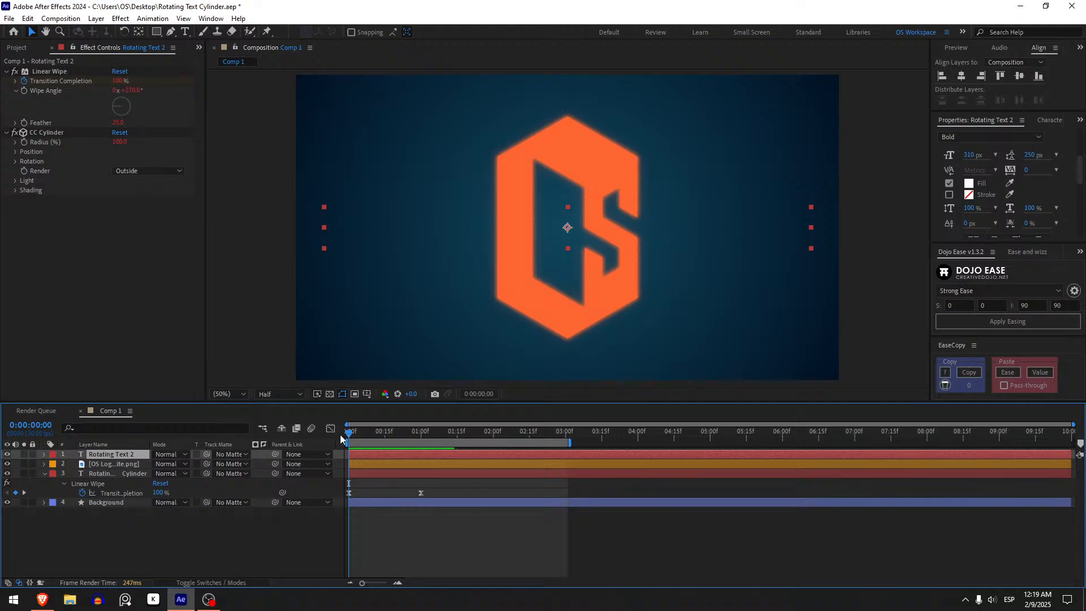
{"action": "key", "text": "space"}
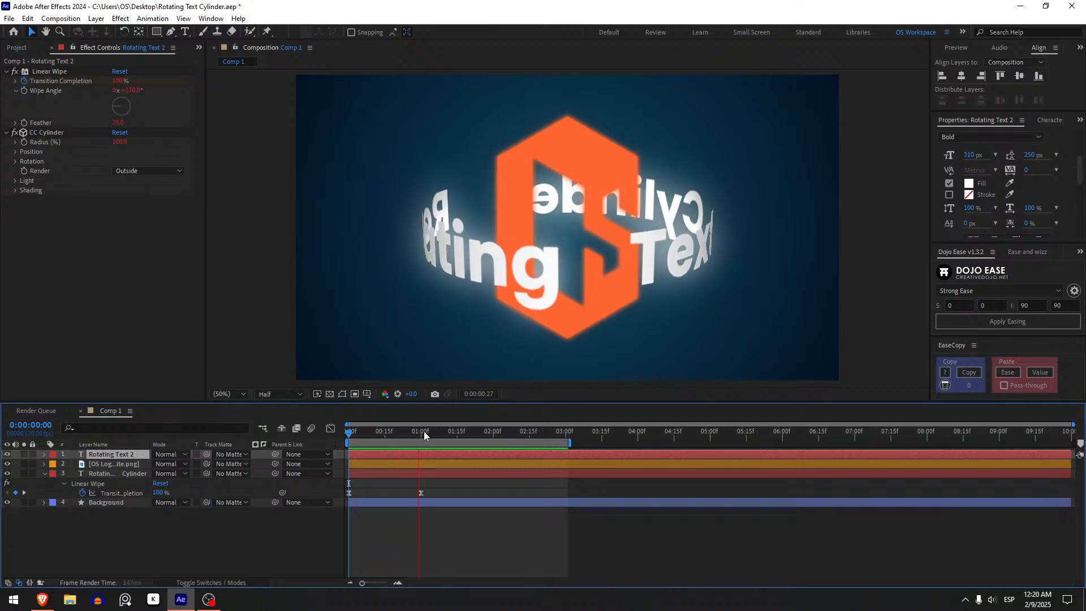
Extend the work area's end to 0:00:04:00.
{"action": "left_click_drag", "start_coordinate": [487, 430], "coordinate": [639, 434]}
{"action": "left_click", "coordinate": [639, 433]}
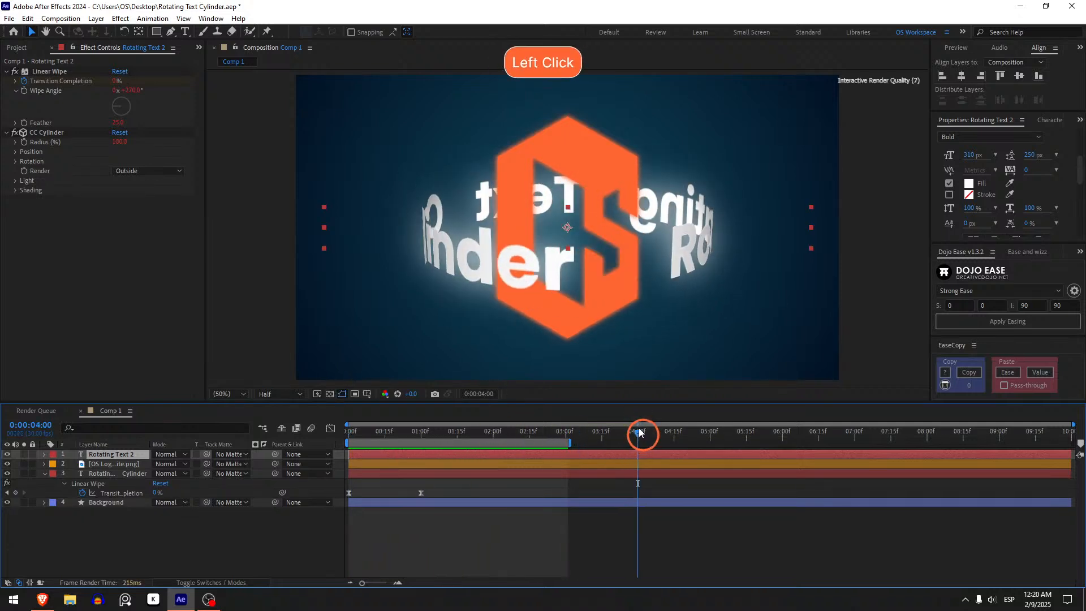
{"action": "key", "text": "n"}
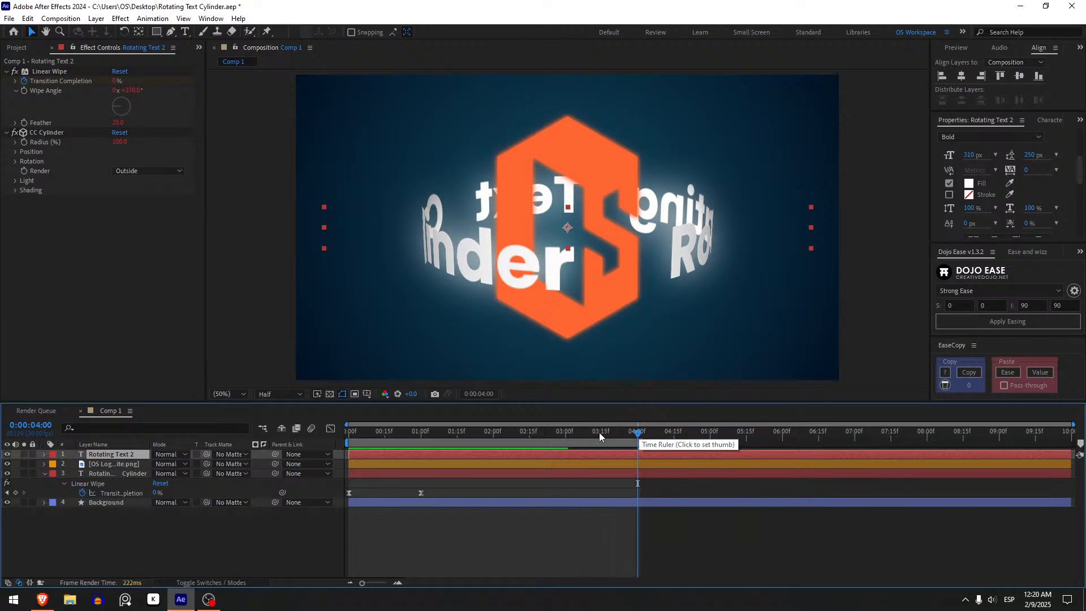
Copy both Transition Completion keyframes of the Rotating Text Cylinder layer and paste them at 0:00:02:29.
{"action": "left_click_drag", "start_coordinate": [565, 432], "coordinate": [572, 434]}
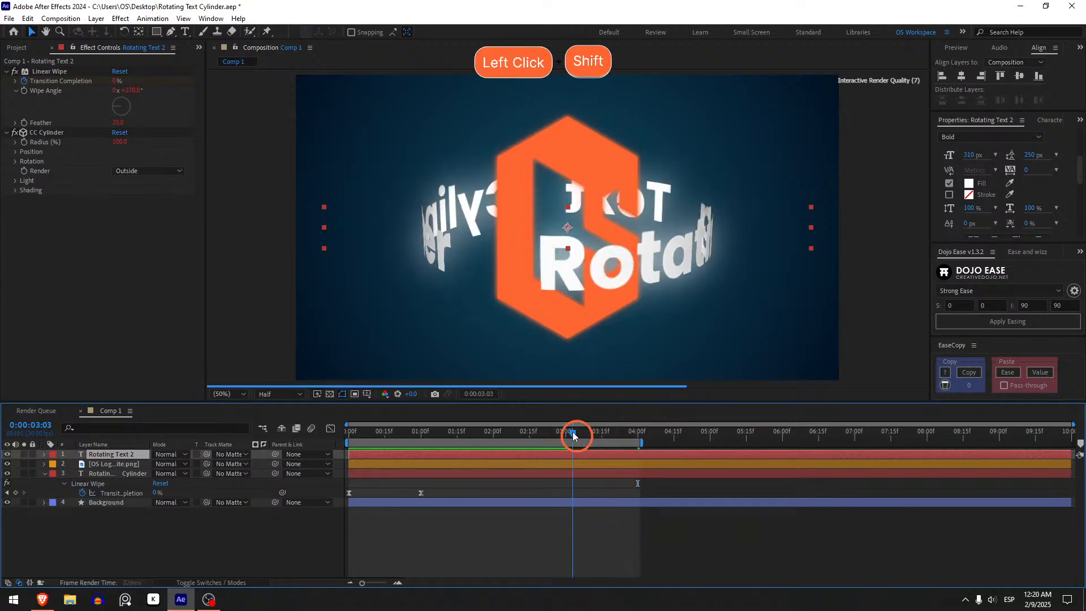
{"action": "left_click_drag", "start_coordinate": [457, 485], "coordinate": [309, 512]}
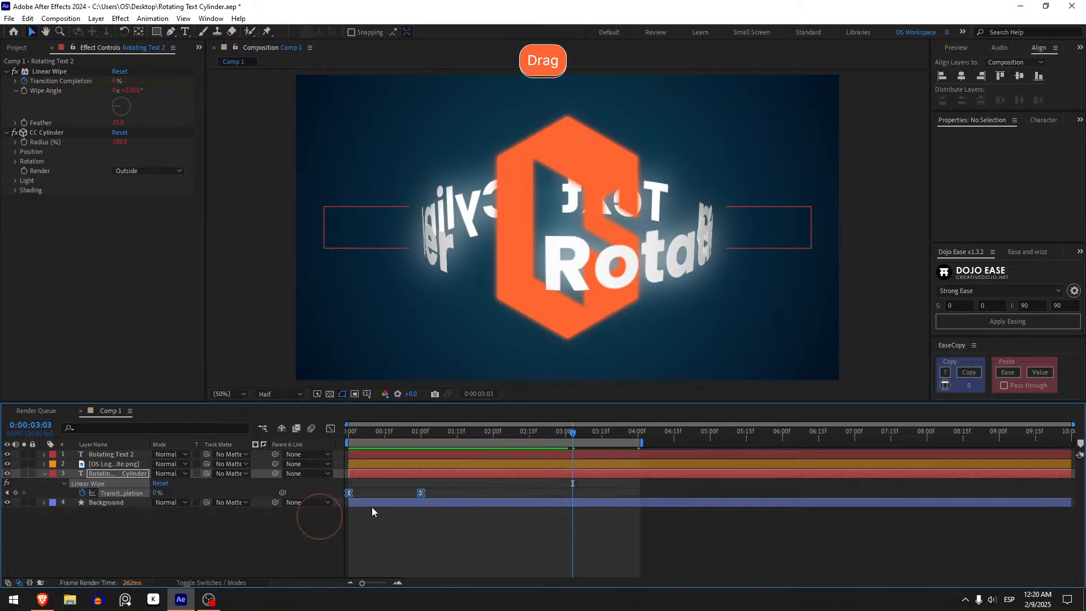
{"action": "key", "text": "ctrl+c"}
{"action": "left_click", "coordinate": [557, 437]}
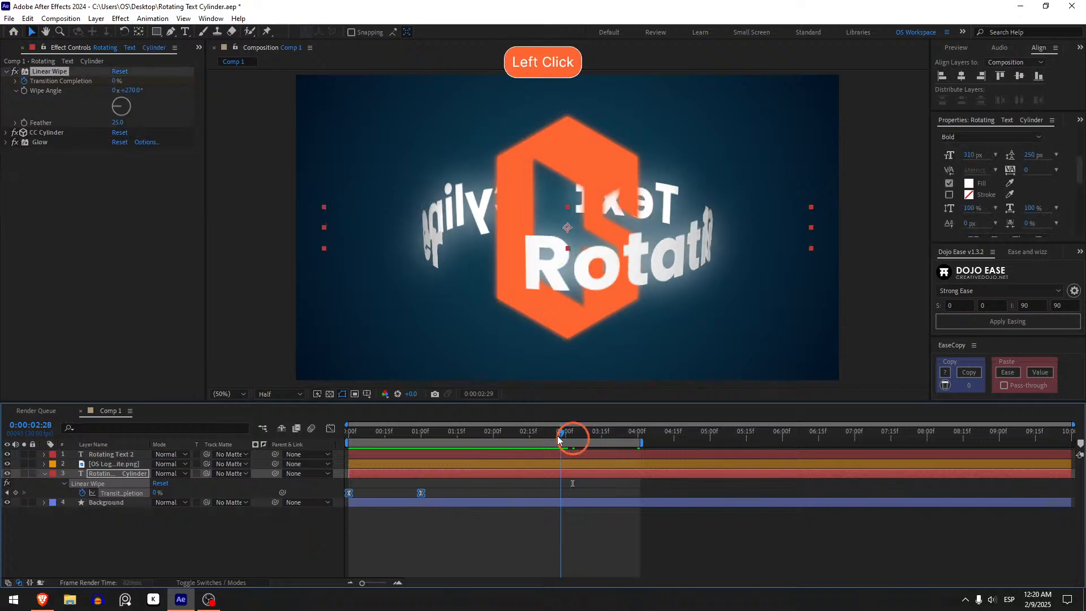
{"action": "key", "text": "ctrl+v"}
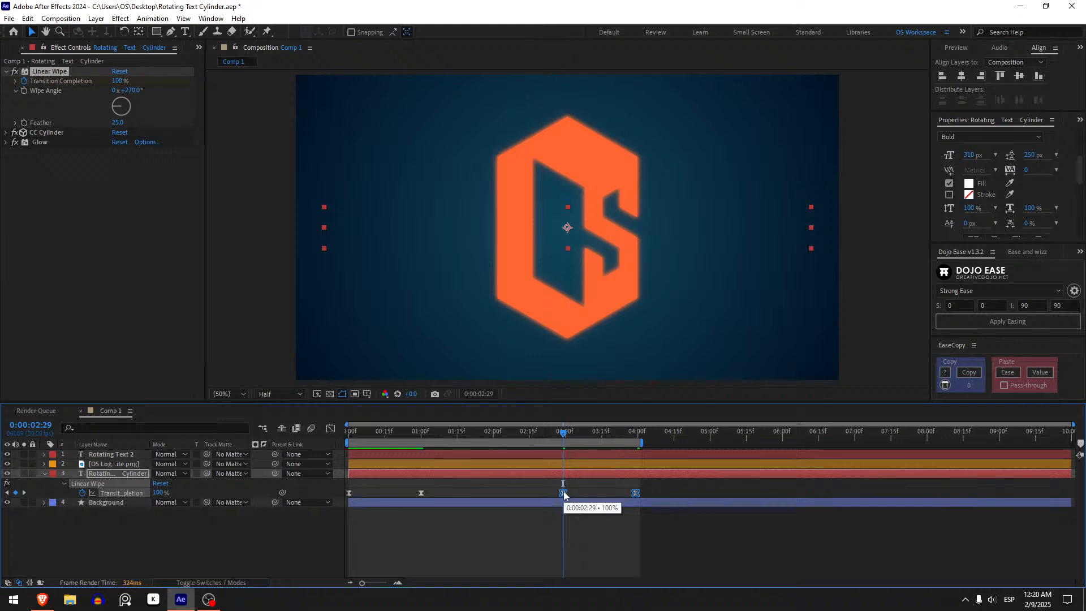
Time-reverse the pasted Transition Completion keyframes and shift them to start at 0:00:03:00.
{"action": "right_click", "coordinate": [563, 492]}
{"action": "mouse_move", "coordinate": [601, 485]}
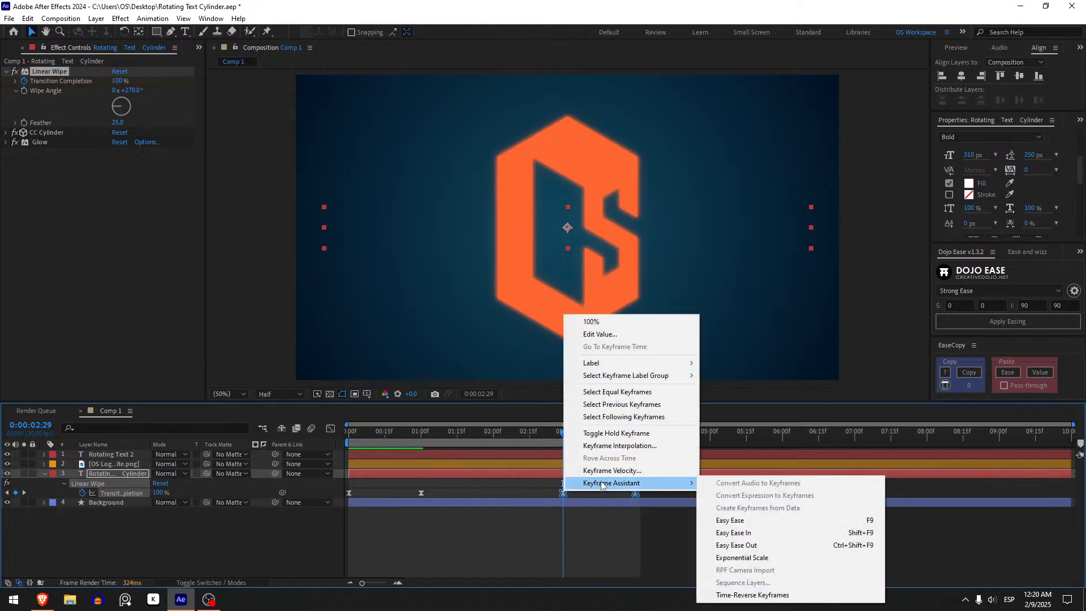
{"action": "left_click", "coordinate": [729, 595]}
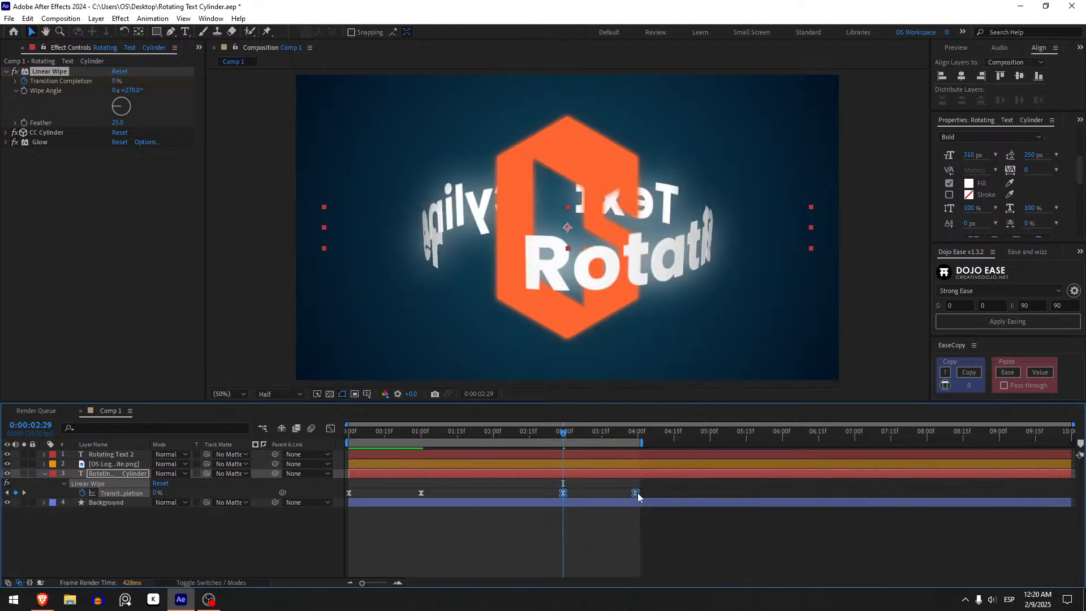
{"action": "left_click", "coordinate": [622, 532]}
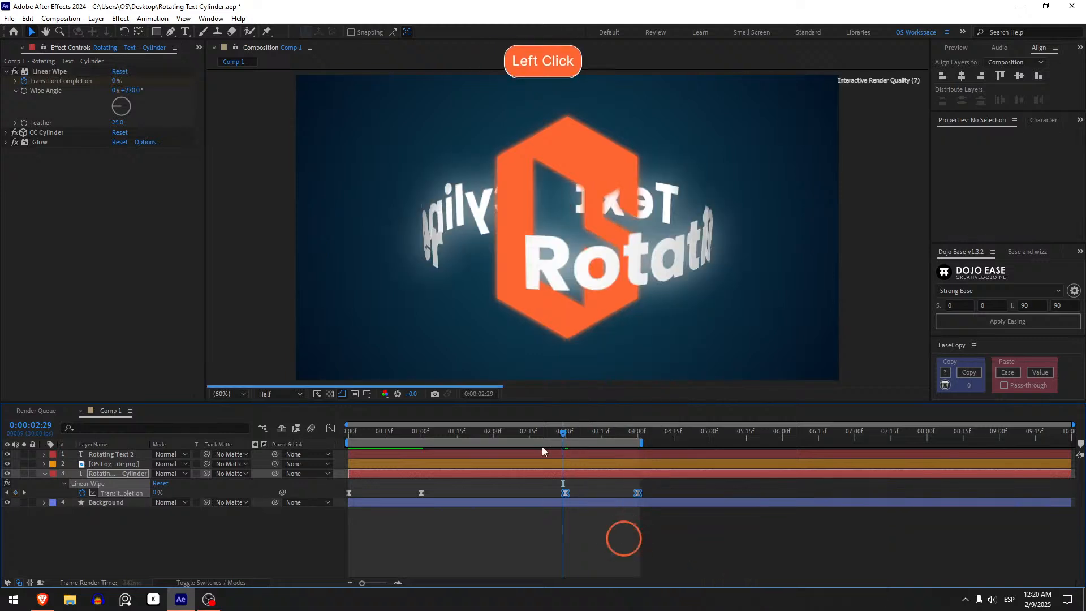
Preview the text's wipe-in and wipe-out across the extended work area.
{"action": "left_click_drag", "start_coordinate": [487, 432], "coordinate": [325, 433]}
{"action": "key", "text": "space"}
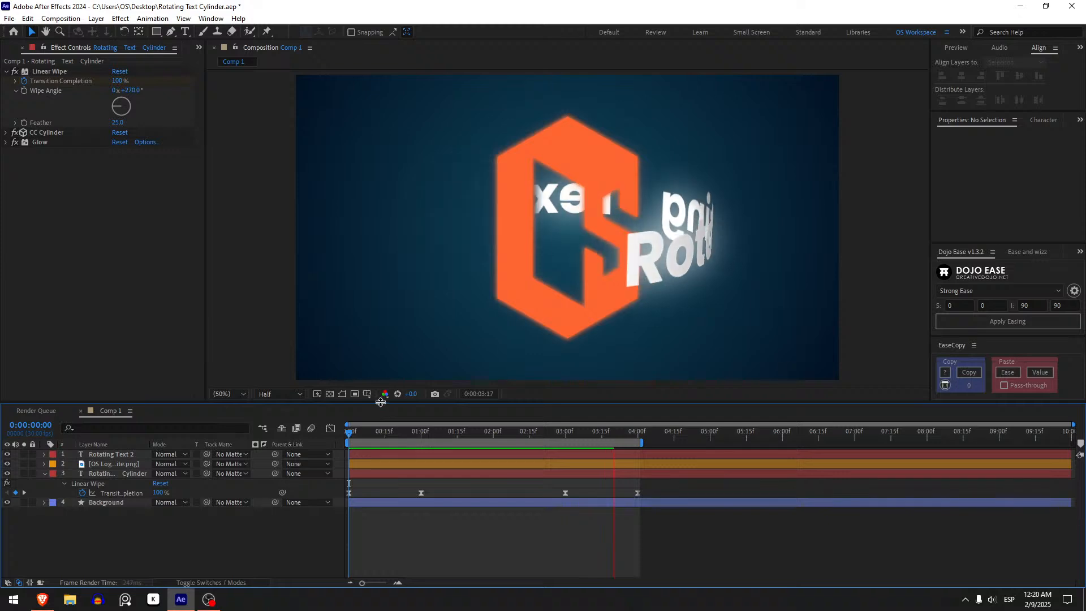
{"action": "left_click_drag", "start_coordinate": [545, 436], "coordinate": [388, 443]}
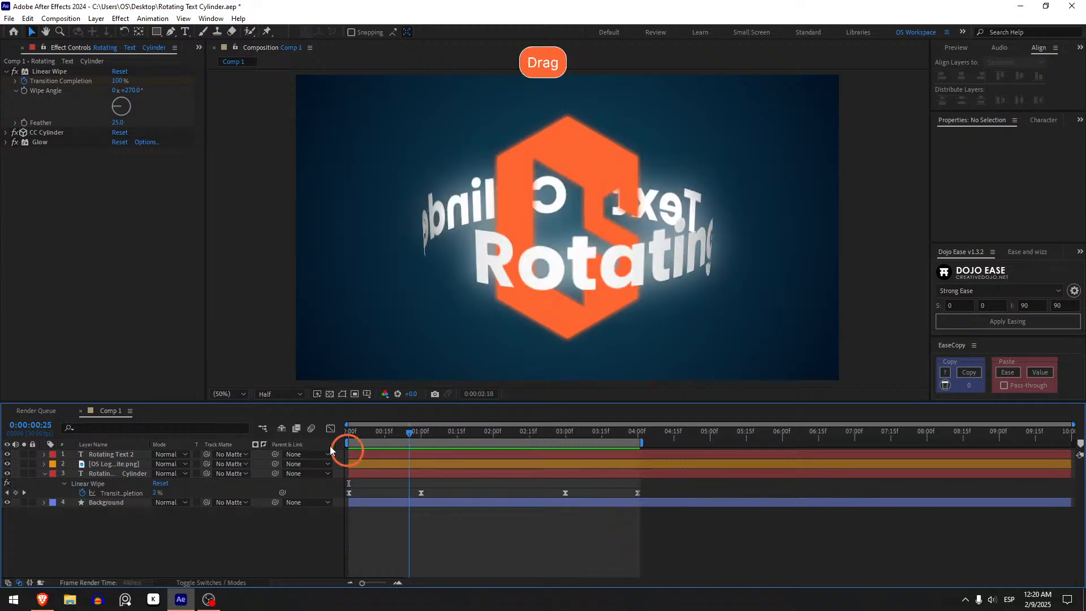
{"action": "key", "text": "space"}
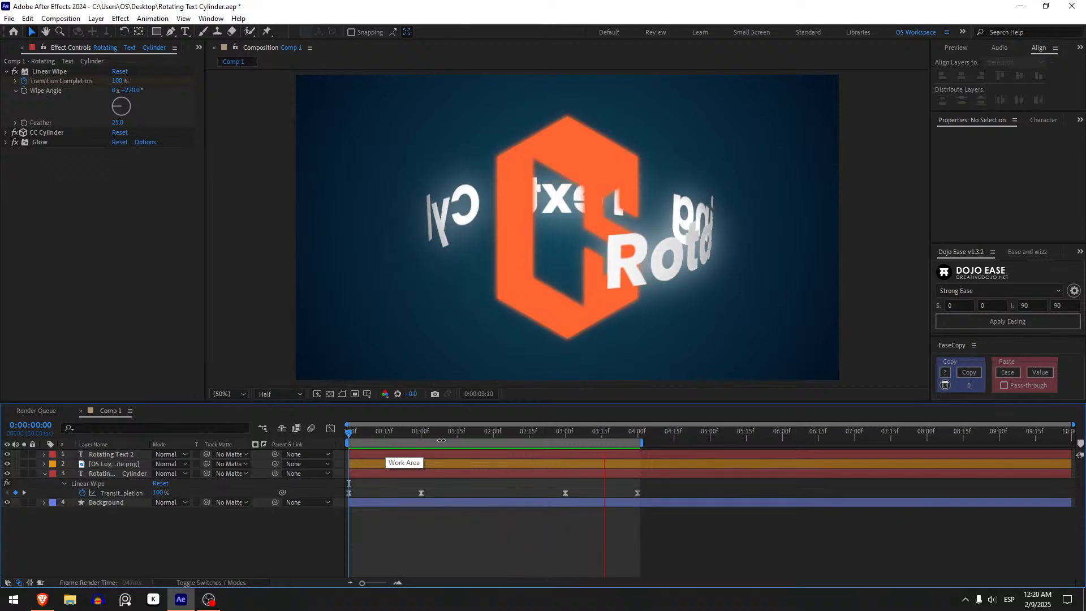
Keyframe Linear Wipe's Wipe Angle at 270° on 0:00:02:26 and set it to 90° on the following frame, 0:00:02:27.
{"action": "left_click_drag", "start_coordinate": [510, 432], "coordinate": [555, 444]}
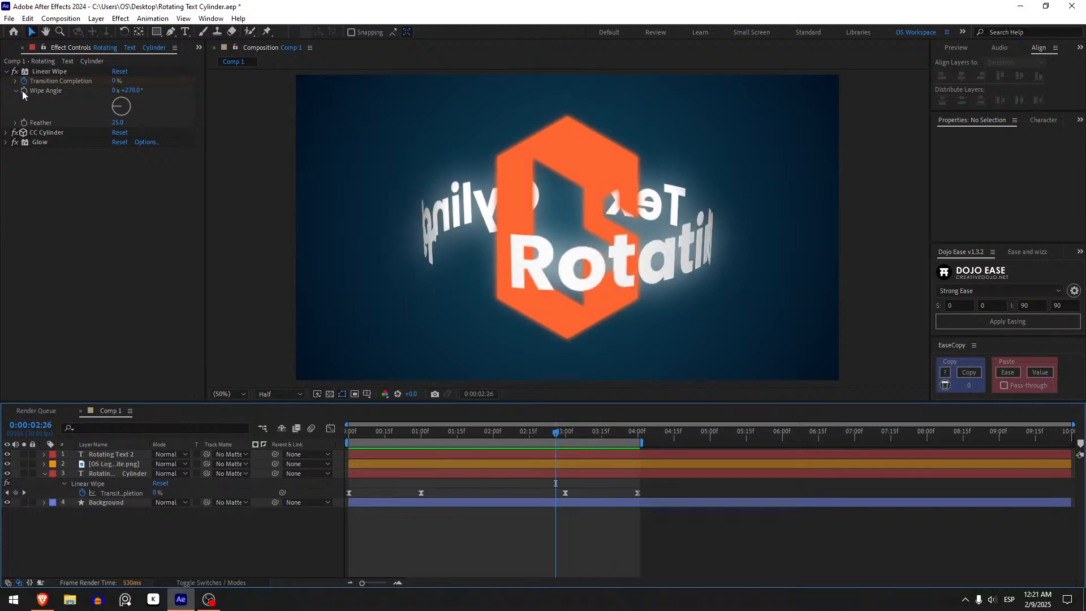
{"action": "left_click", "coordinate": [24, 94]}
{"action": "key", "text": "Page_Down"}
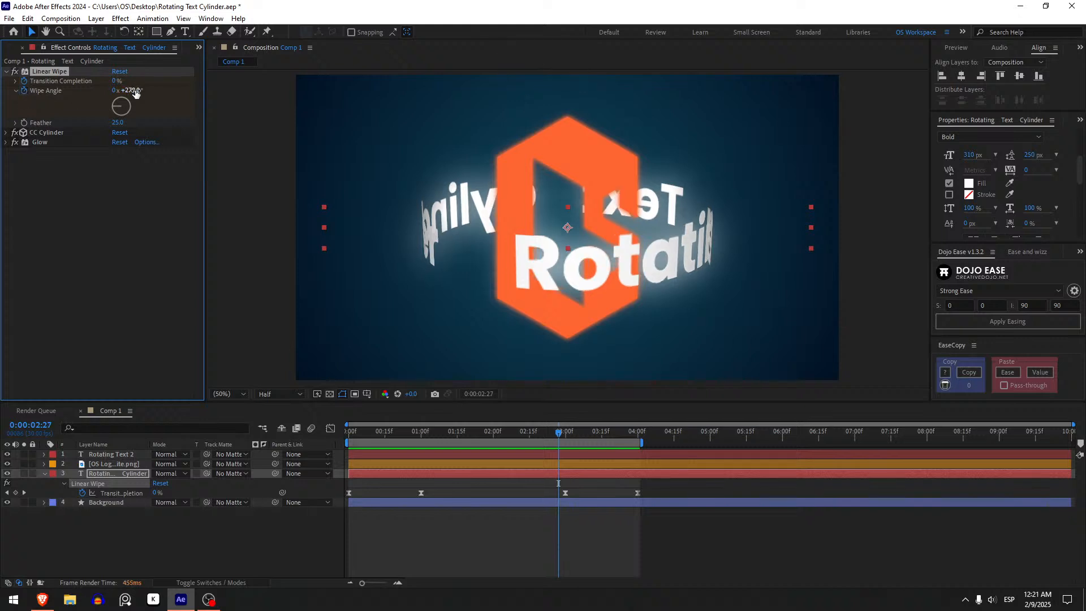
{"action": "key", "text": "u"}
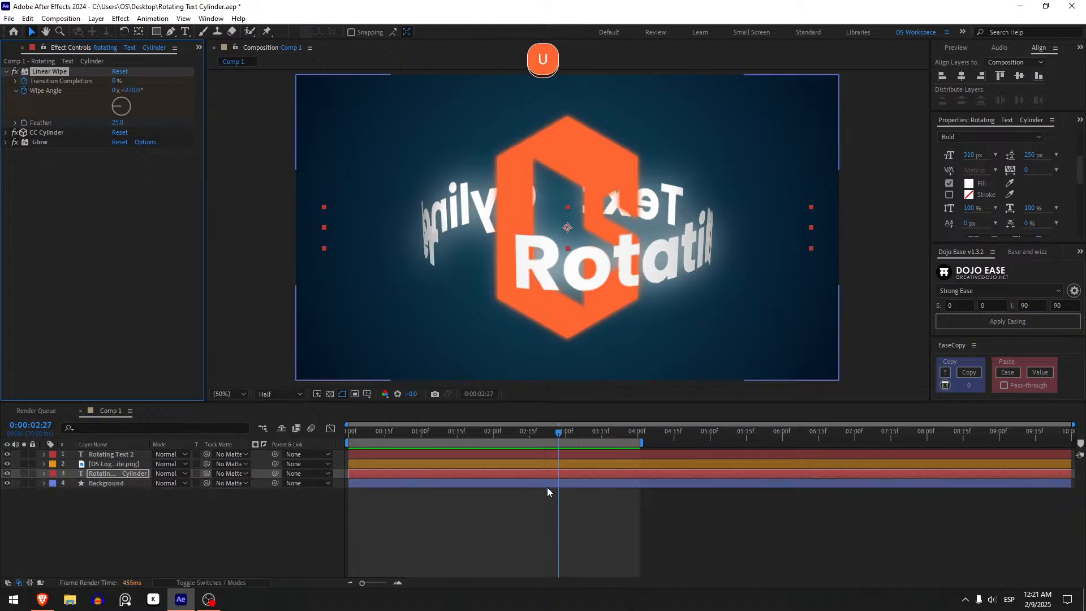
{"action": "key", "text": "u"}
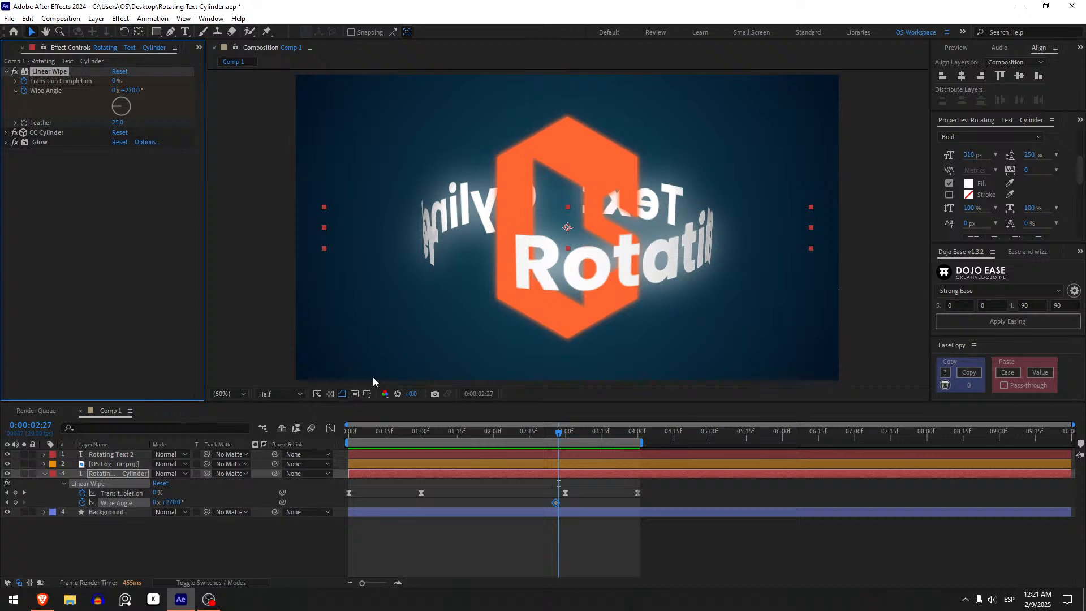
{"action": "left_click", "coordinate": [559, 490]}
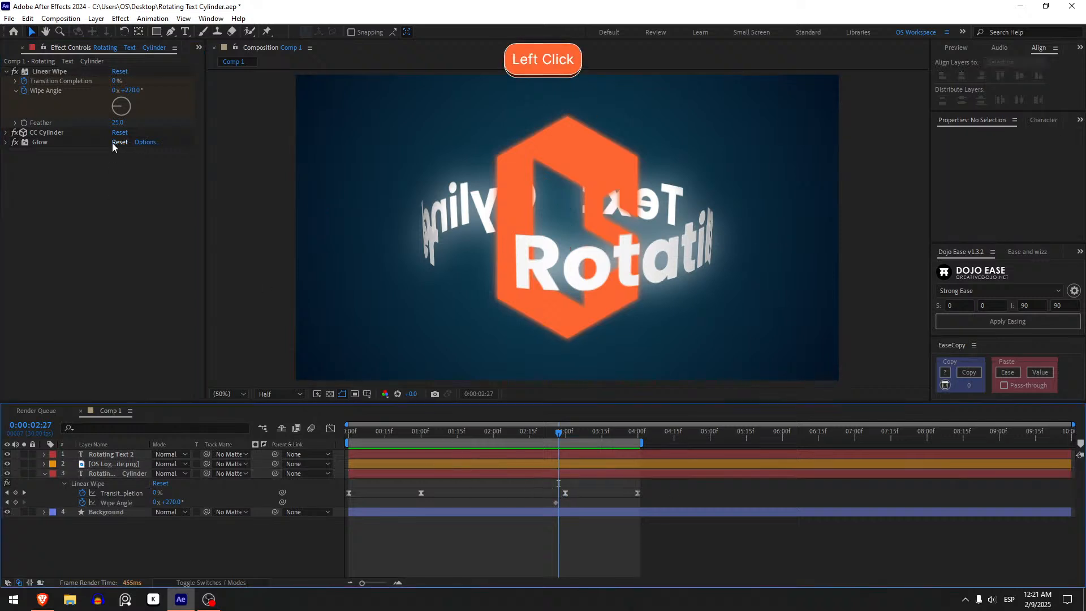
{"action": "left_click", "coordinate": [129, 90]}
{"action": "type", "text": "90"}
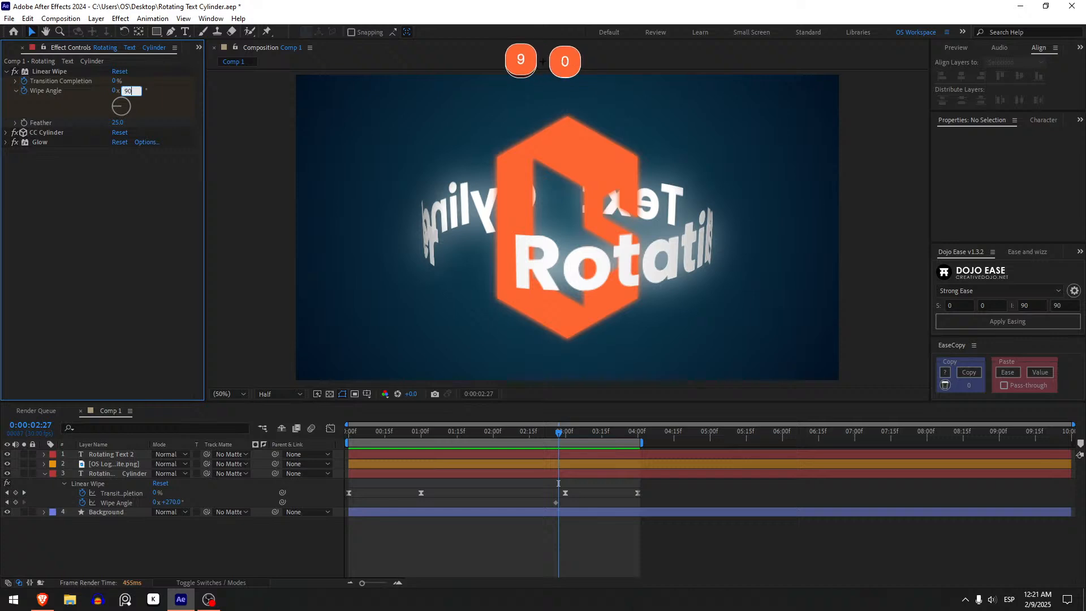
{"action": "key", "text": "Return"}
{"action": "left_click", "coordinate": [626, 555]}
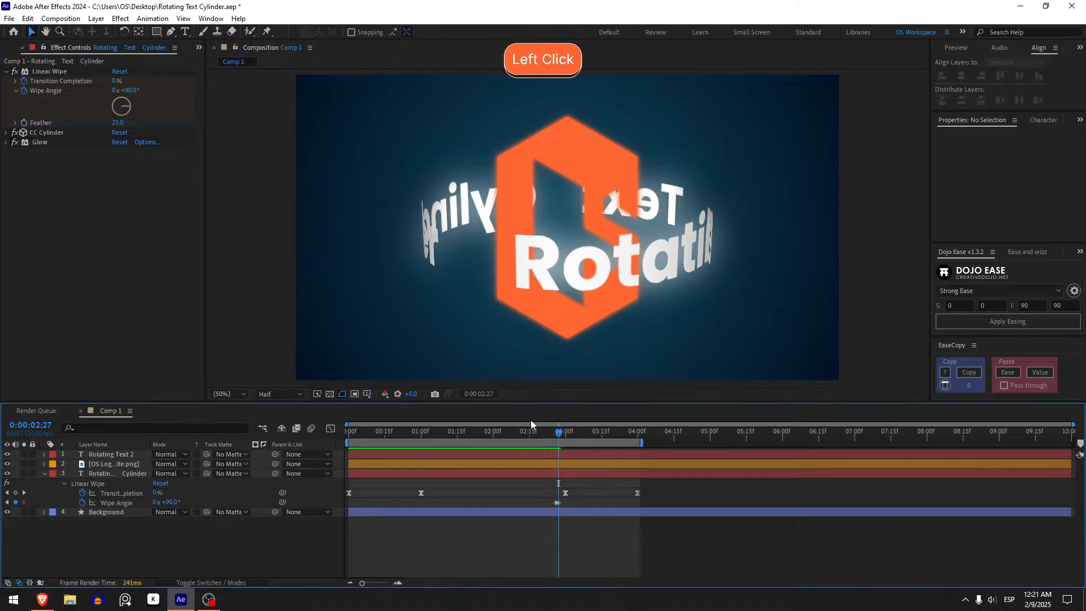
Preview the whole animation with the changed wipe-out direction from the first frame.
{"action": "left_click", "coordinate": [541, 438]}
{"action": "left_click_drag", "start_coordinate": [541, 439], "coordinate": [277, 465]}
{"action": "key", "text": "space"}
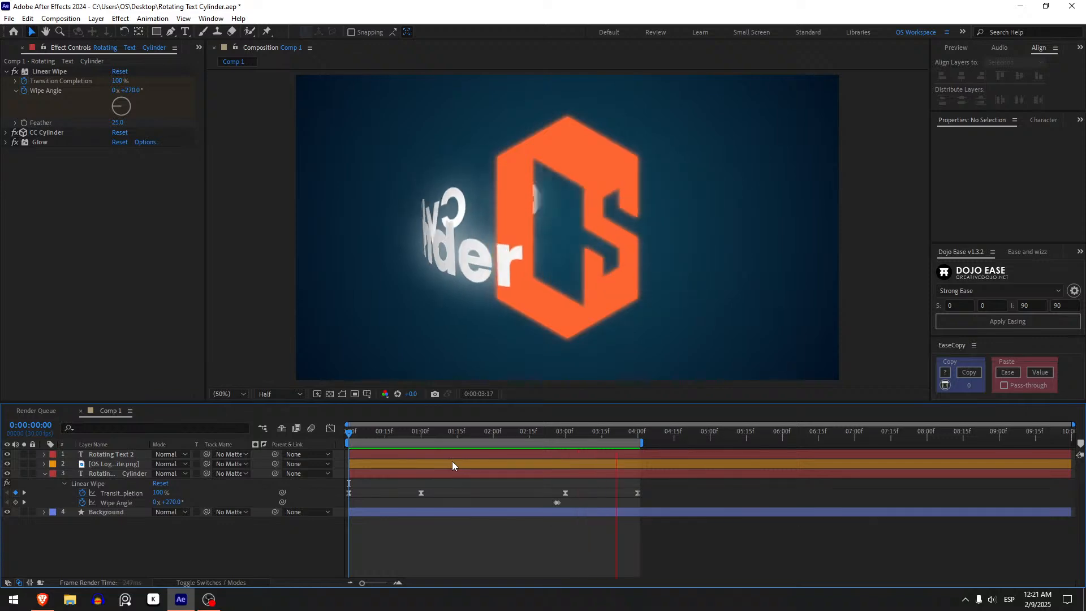
{"action": "left_click", "coordinate": [211, 601]}
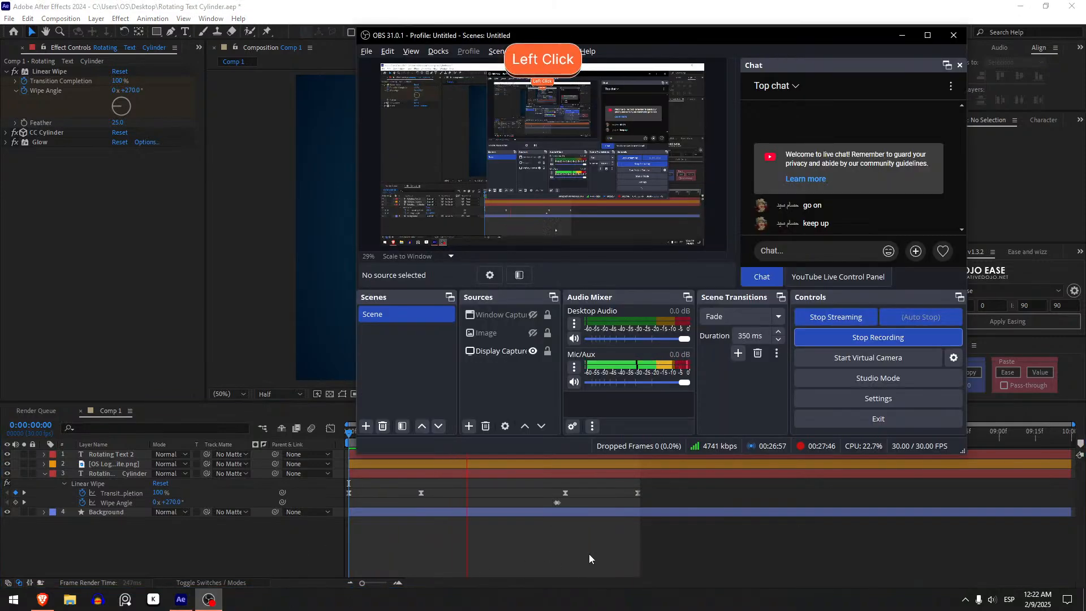